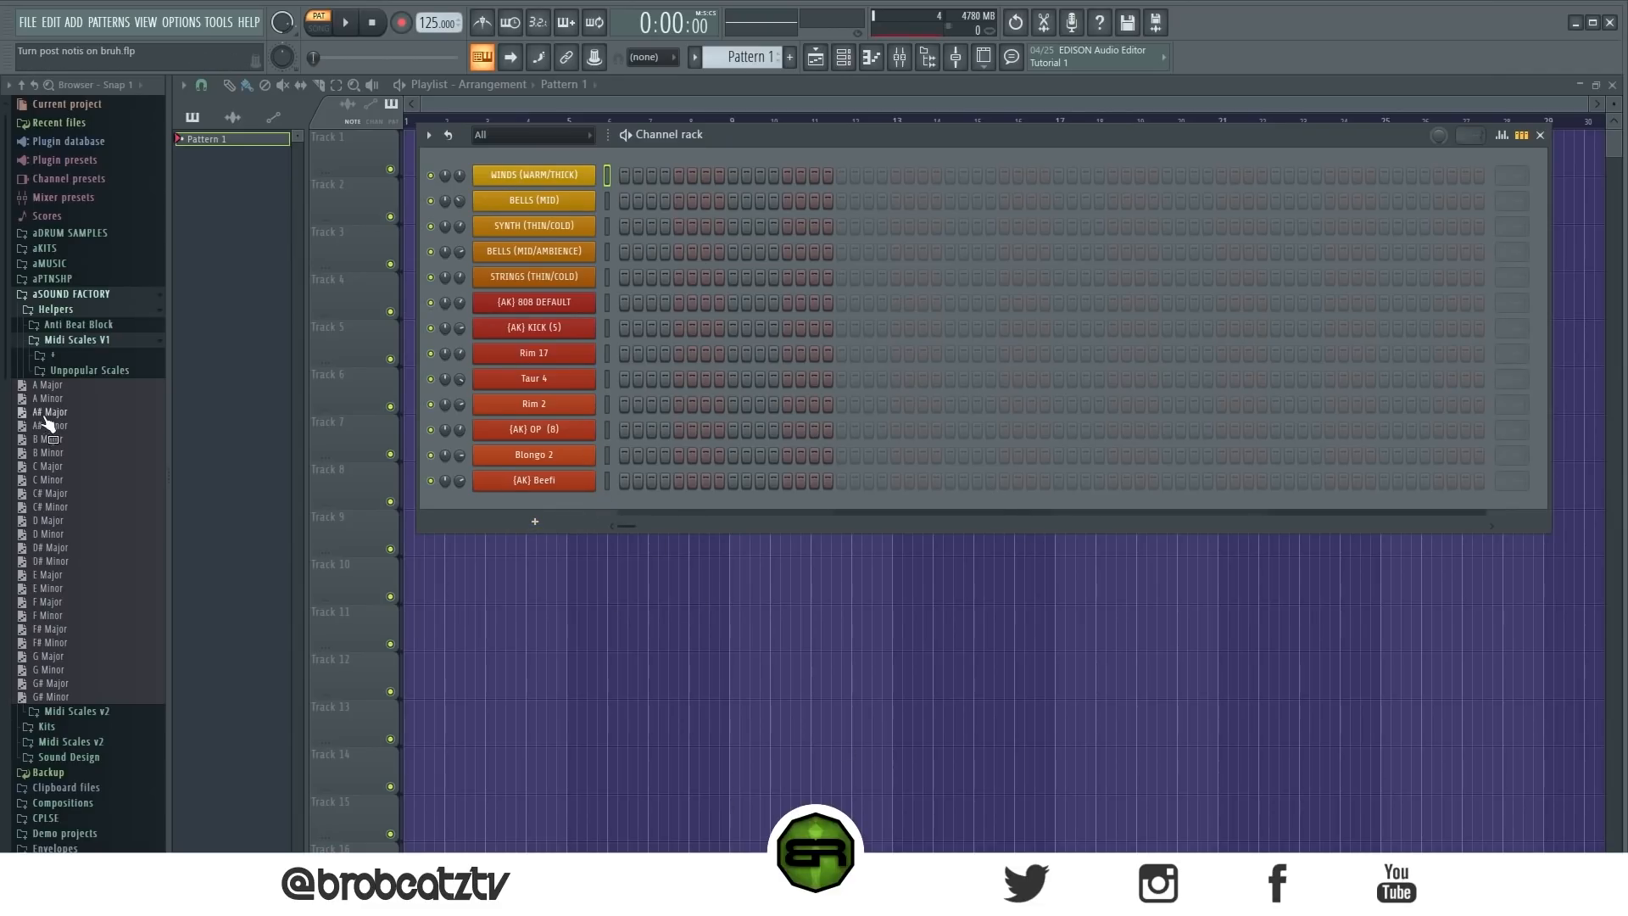
Add the A Minor scale from Midi Scales V1 as a new channel and collapse the aSOUND FACTORY folder
{"action": "left_click_drag", "start_coordinate": [44, 407], "coordinate": [553, 159]}
{"action": "left_click", "coordinate": [136, 296]}
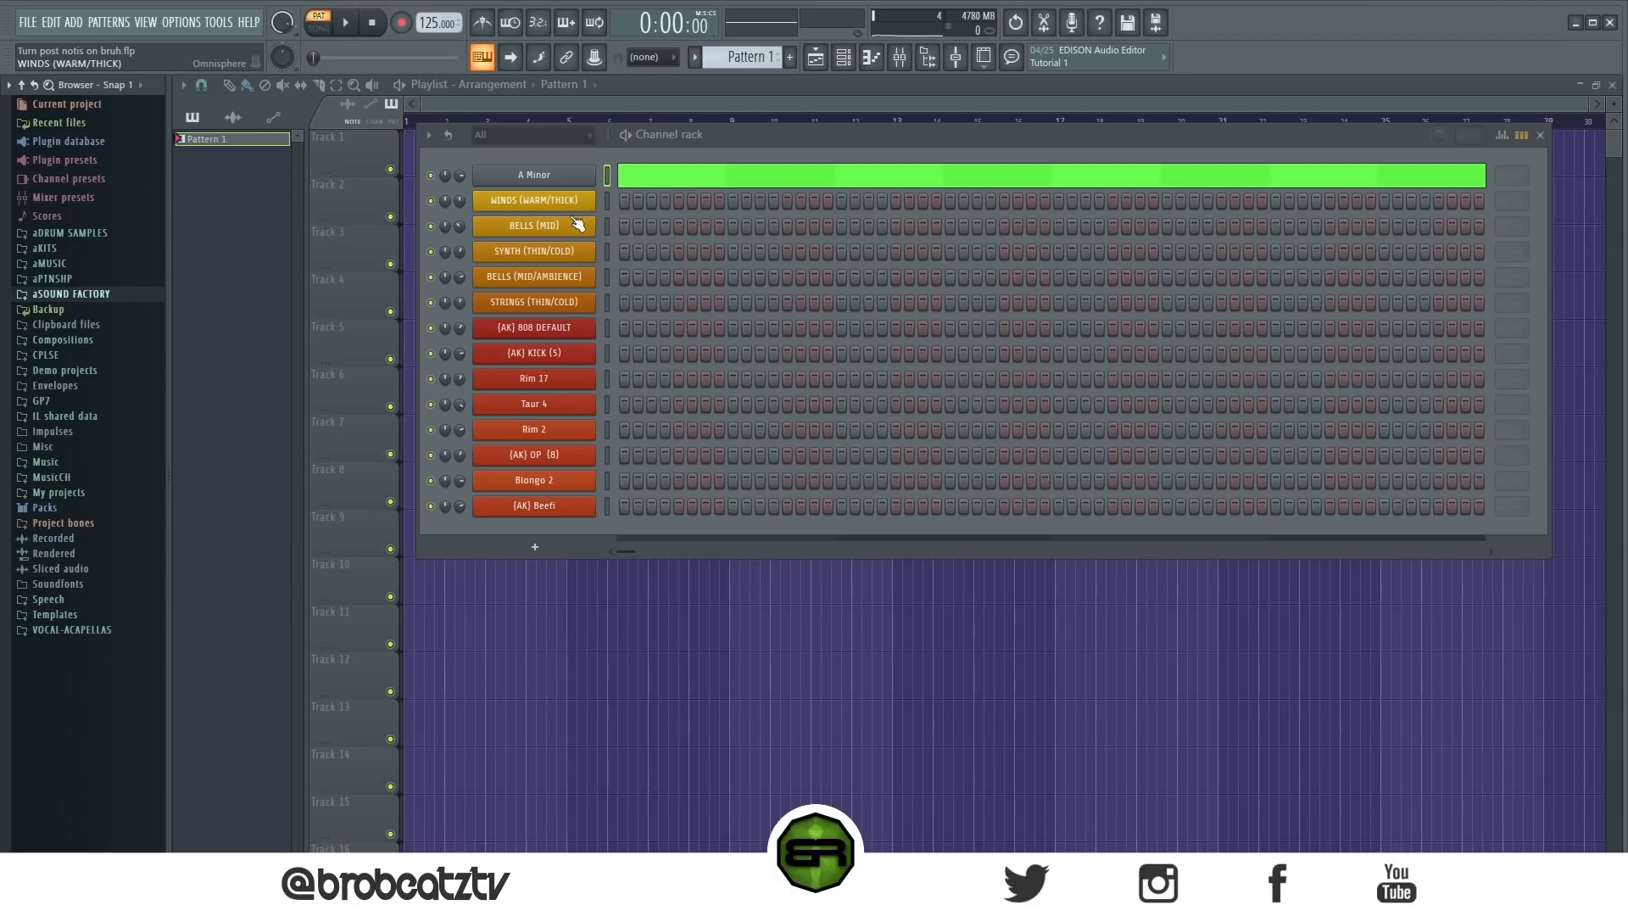
Audition the WINDS, BELLS (MID), SYNTH, BELLS (MID/AMBIENCE) and STRINGS channels in the channel rack one after another
{"action": "key", "text": "ctrl"}
{"action": "left_click", "coordinate": [527, 204], "text": "ctrl"}
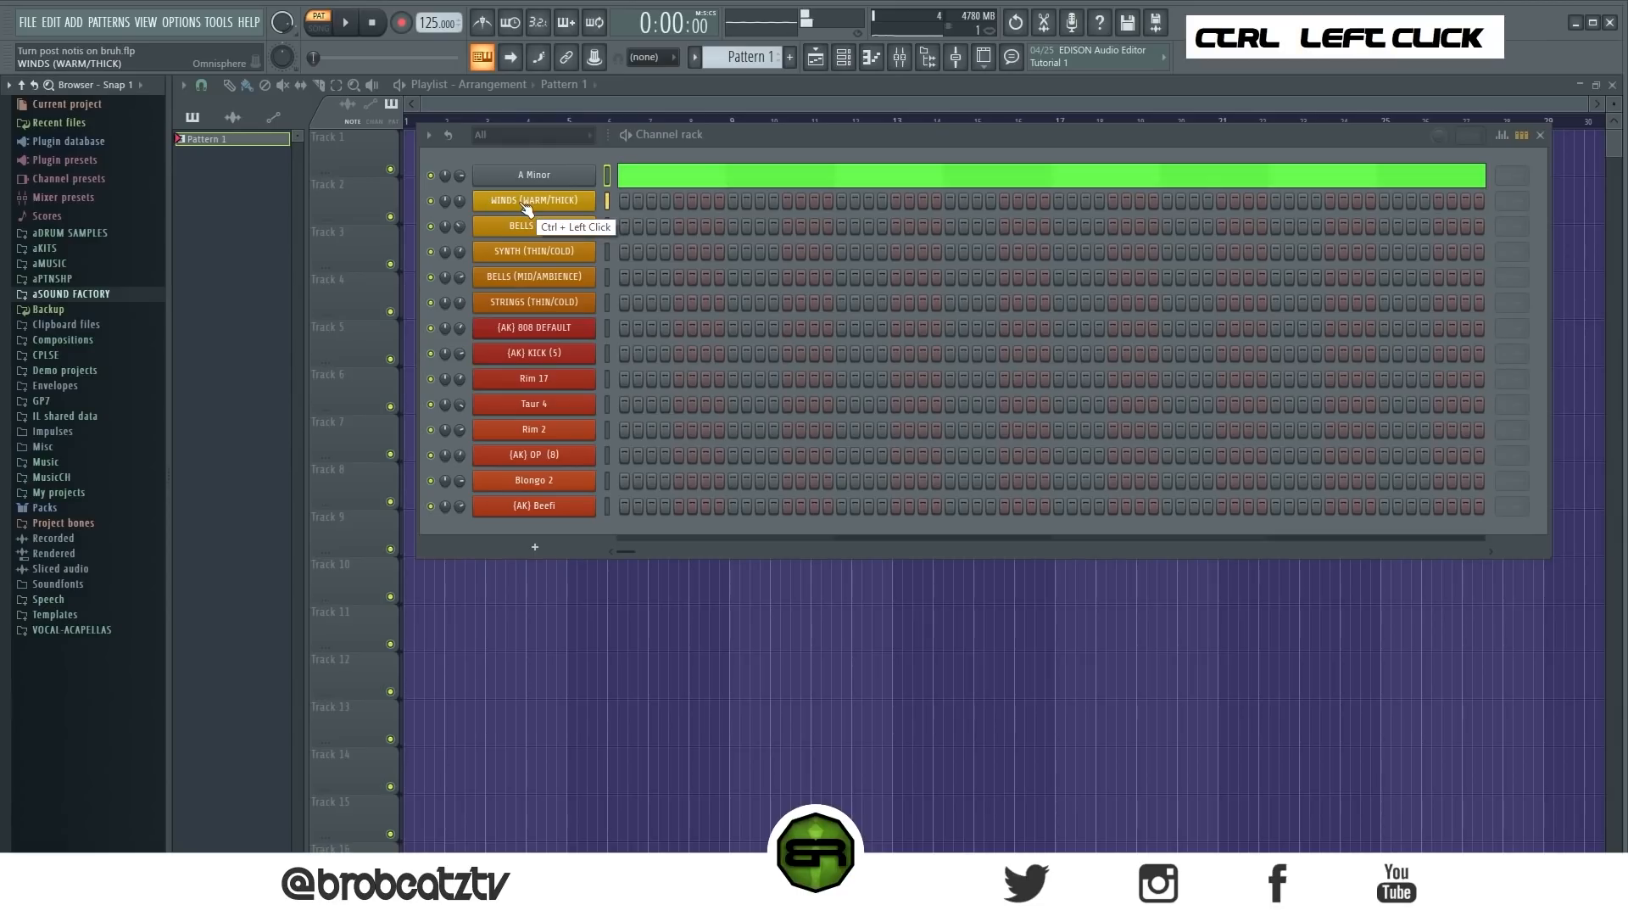
{"action": "left_click", "coordinate": [543, 229], "text": "ctrl"}
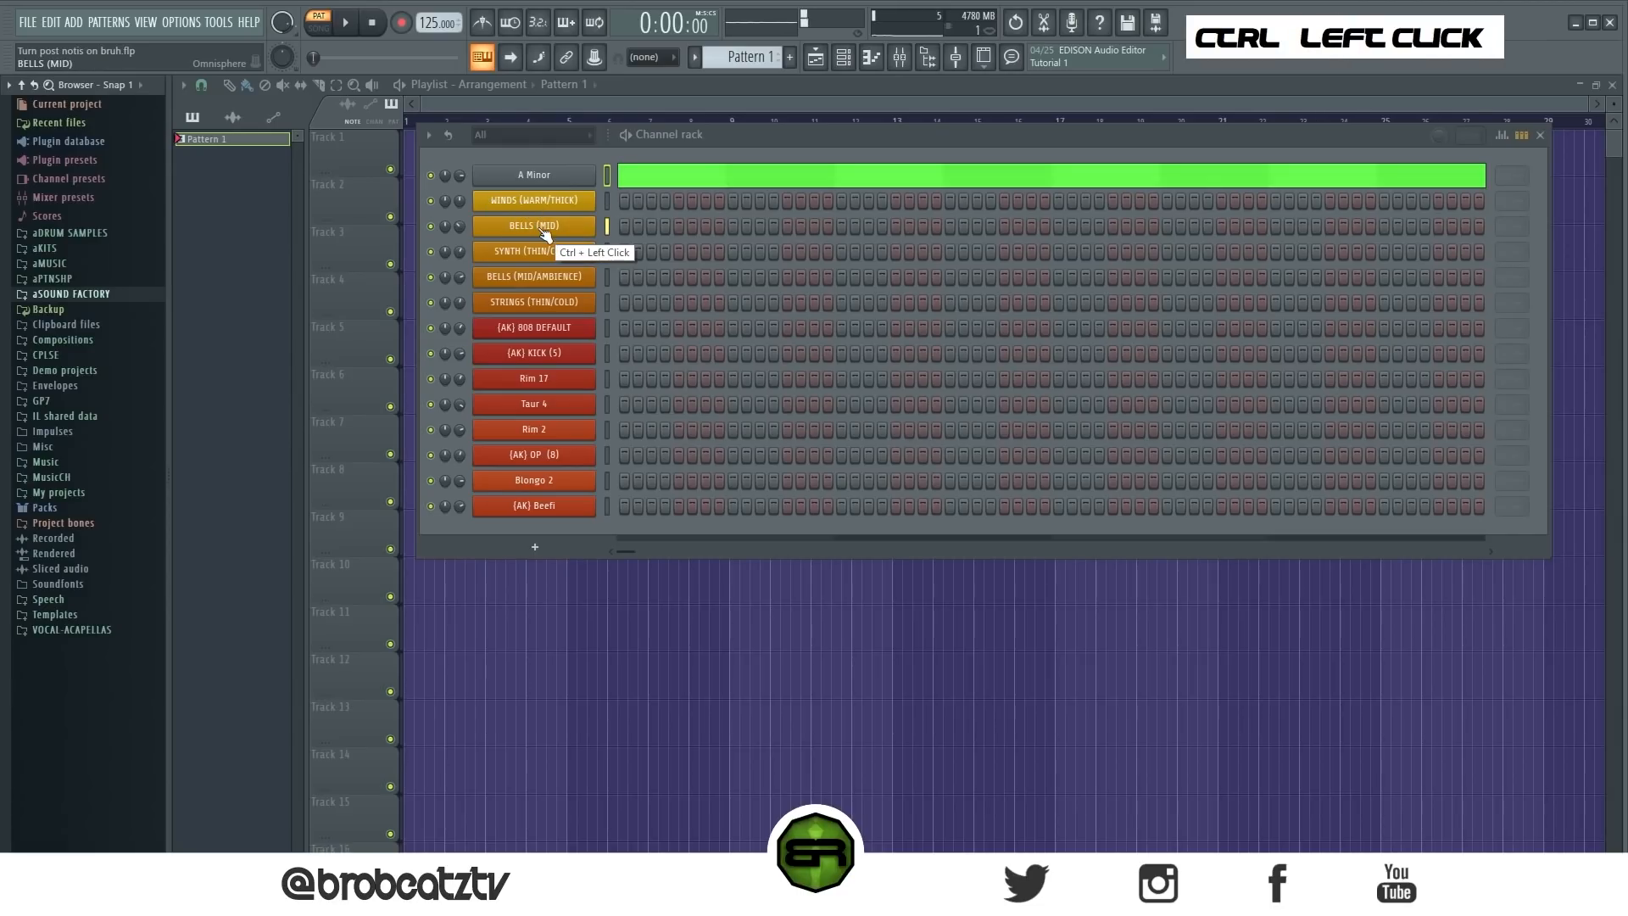
{"action": "left_click", "coordinate": [558, 255], "text": "ctrl"}
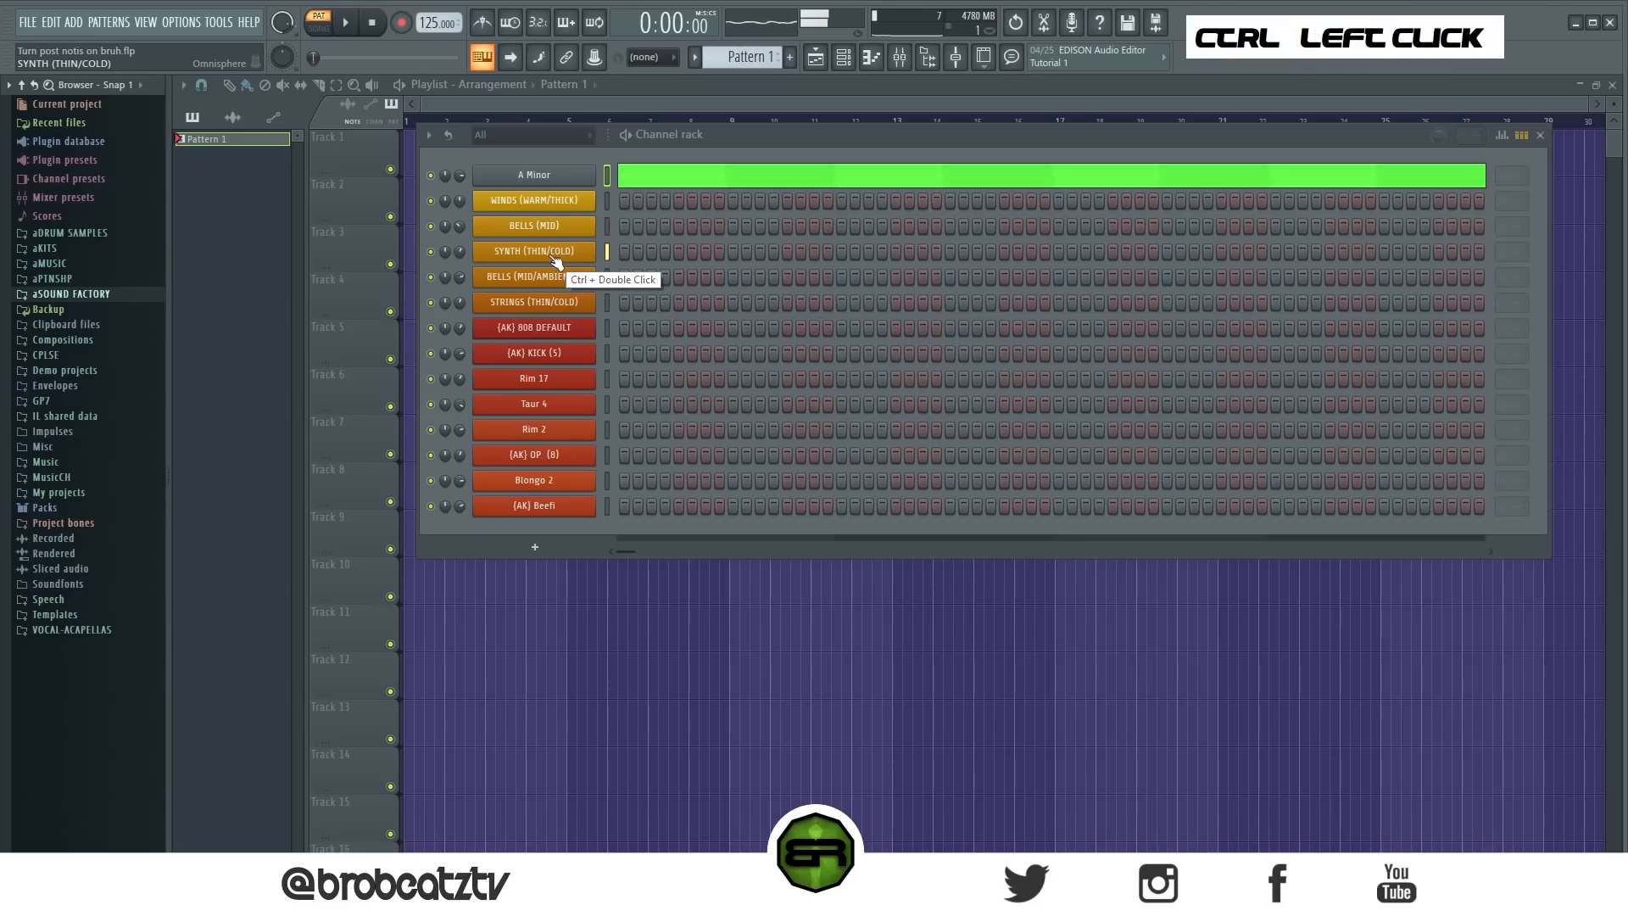
{"action": "left_click", "coordinate": [532, 283], "text": "ctrl"}
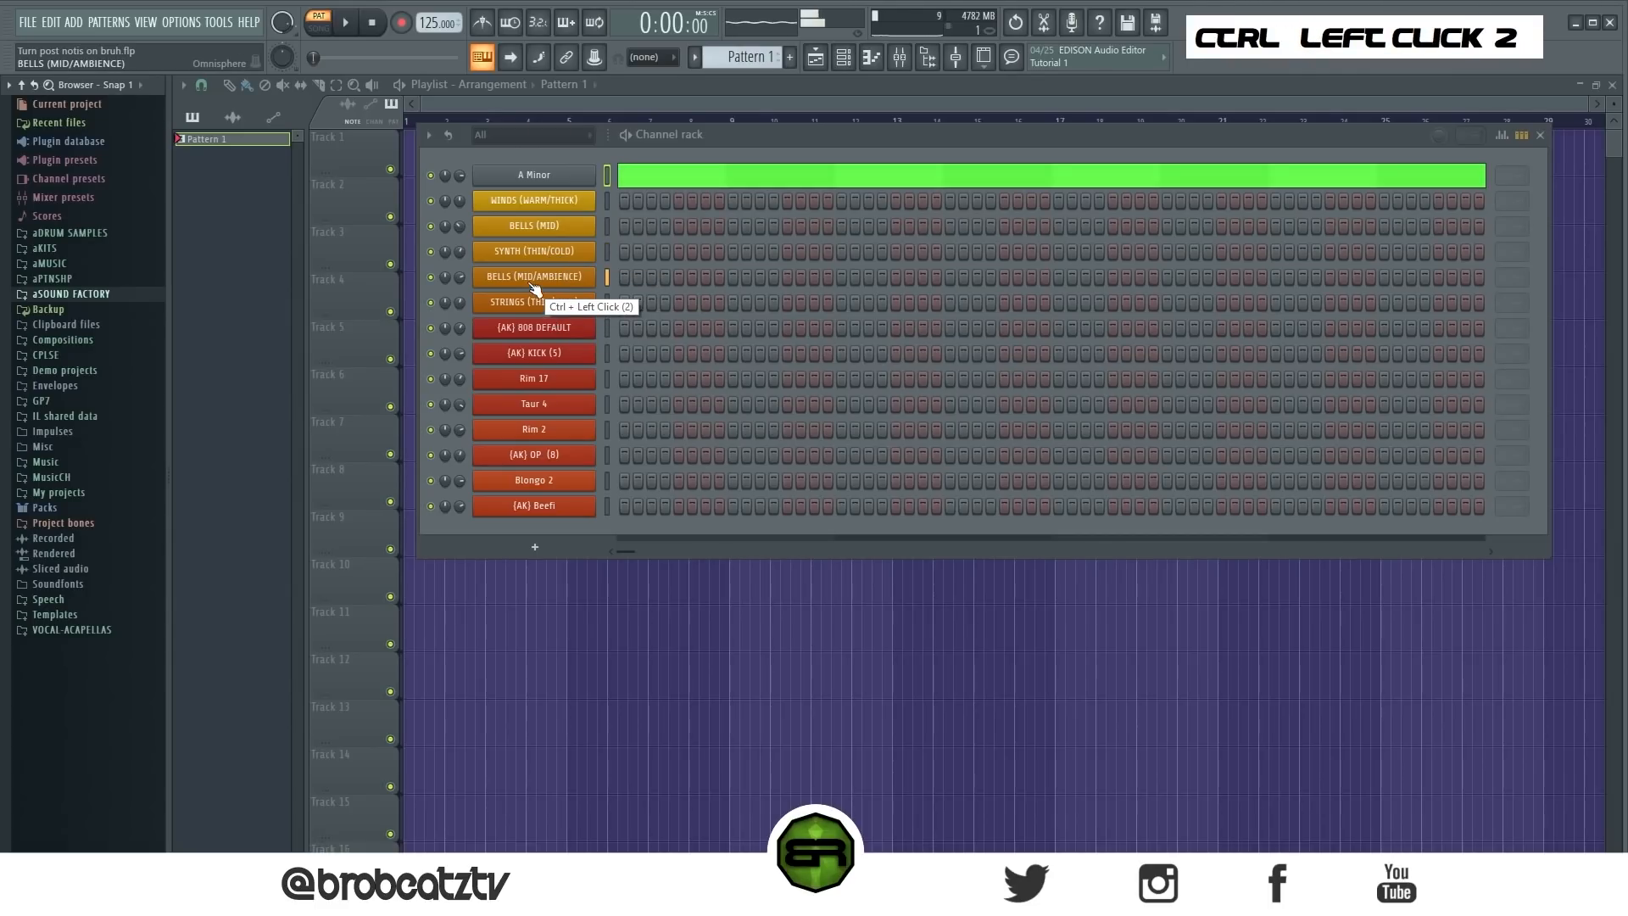
{"action": "left_click", "coordinate": [541, 304], "text": "ctrl"}
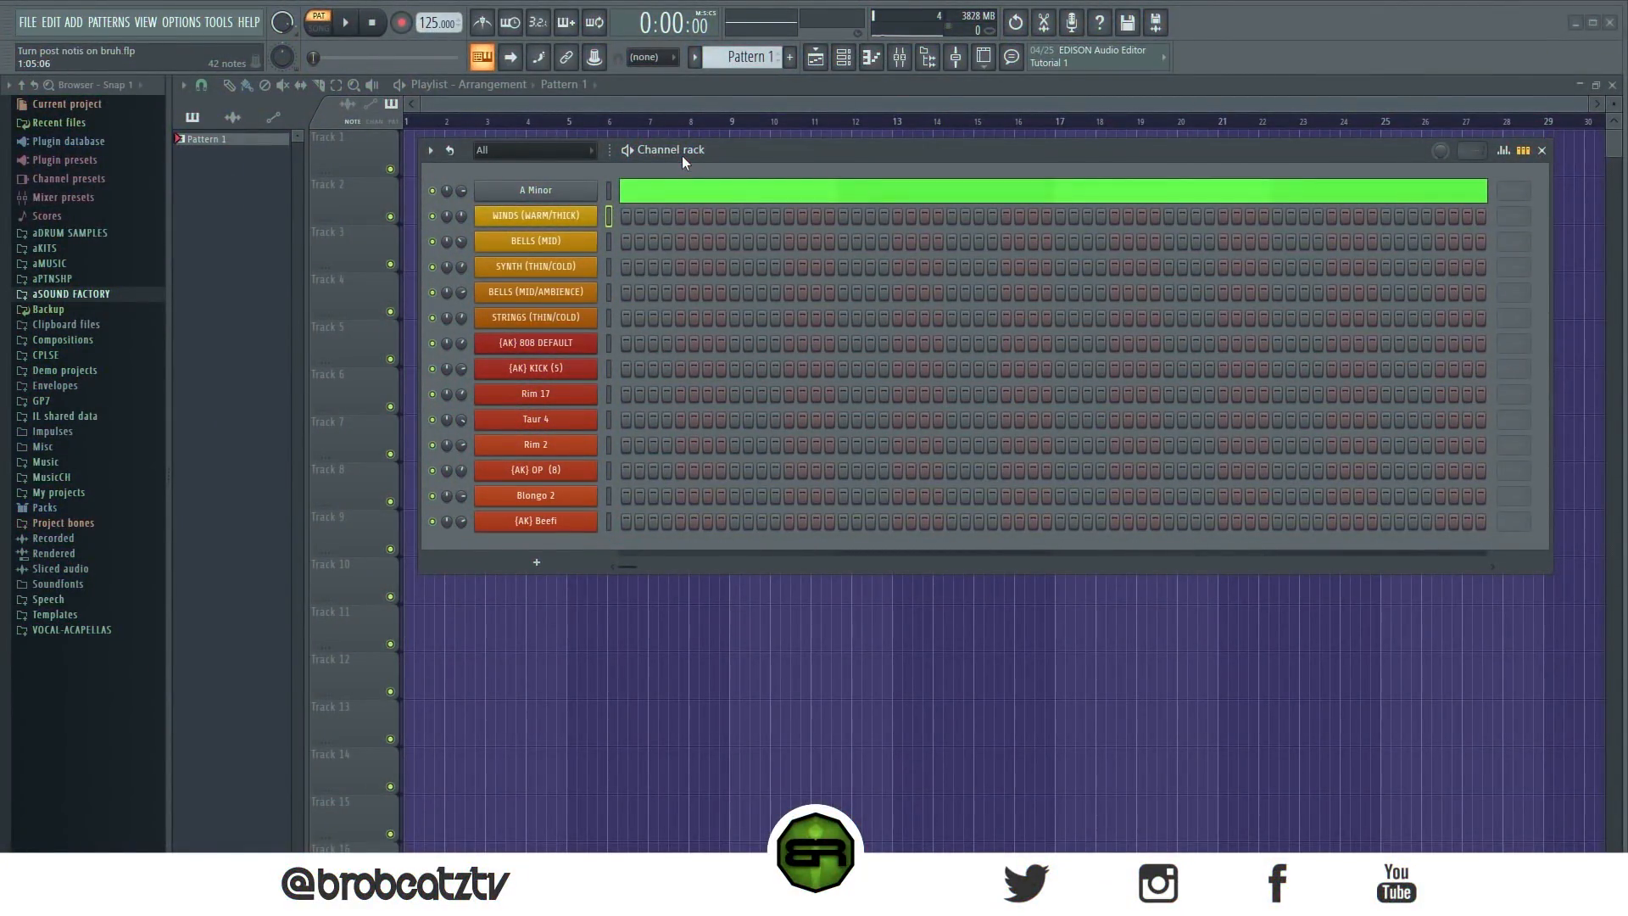
Open the piano roll of the BELLS (MID) channel
{"action": "right_click", "coordinate": [539, 247]}
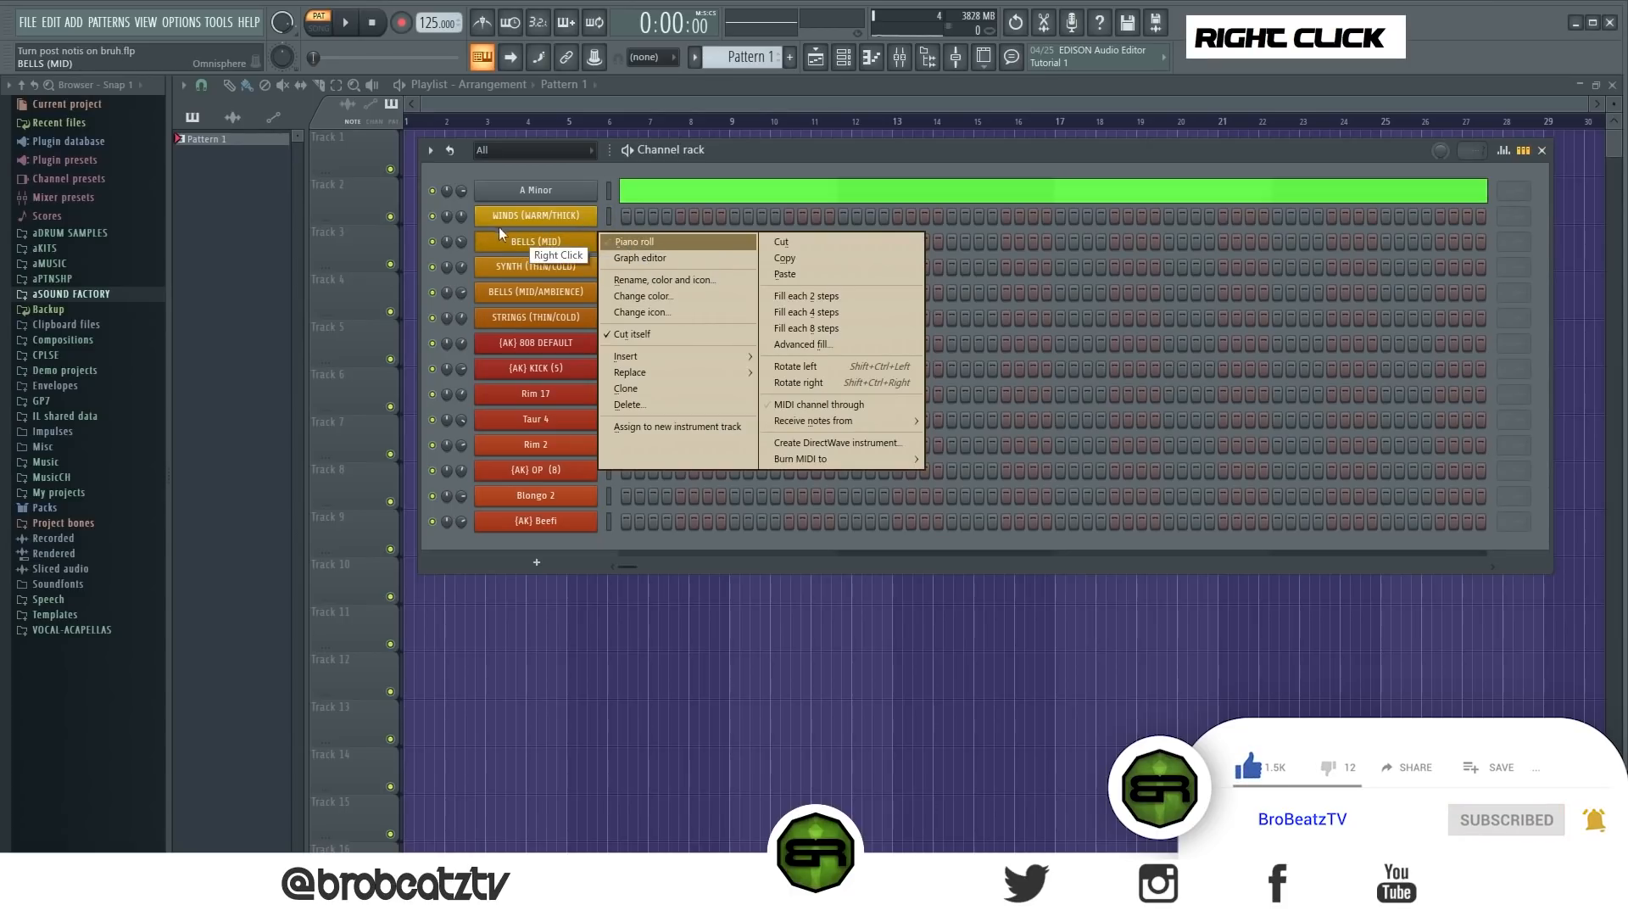
{"action": "left_click", "coordinate": [613, 242]}
{"action": "scroll", "coordinate": [356, 370], "scroll_direction": "down", "scroll_amount": 3}
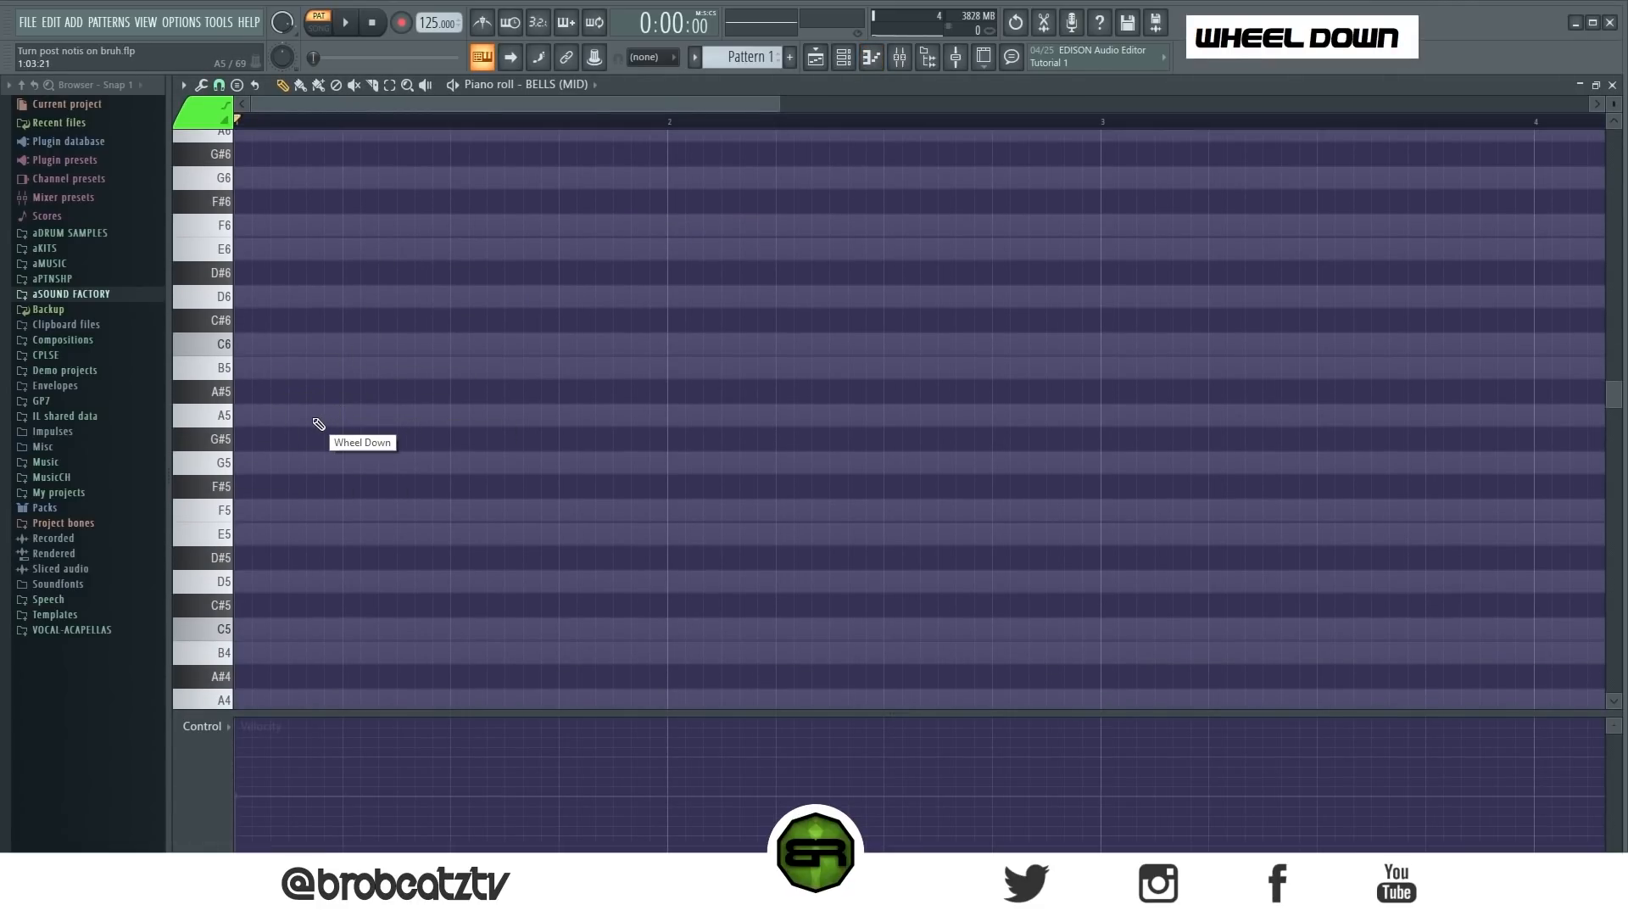
Place four consecutive short notes A5, B5, C6 and B5 from the start of bar 1 and play them back
{"action": "left_click", "coordinate": [259, 414]}
{"action": "left_click", "coordinate": [312, 367]}
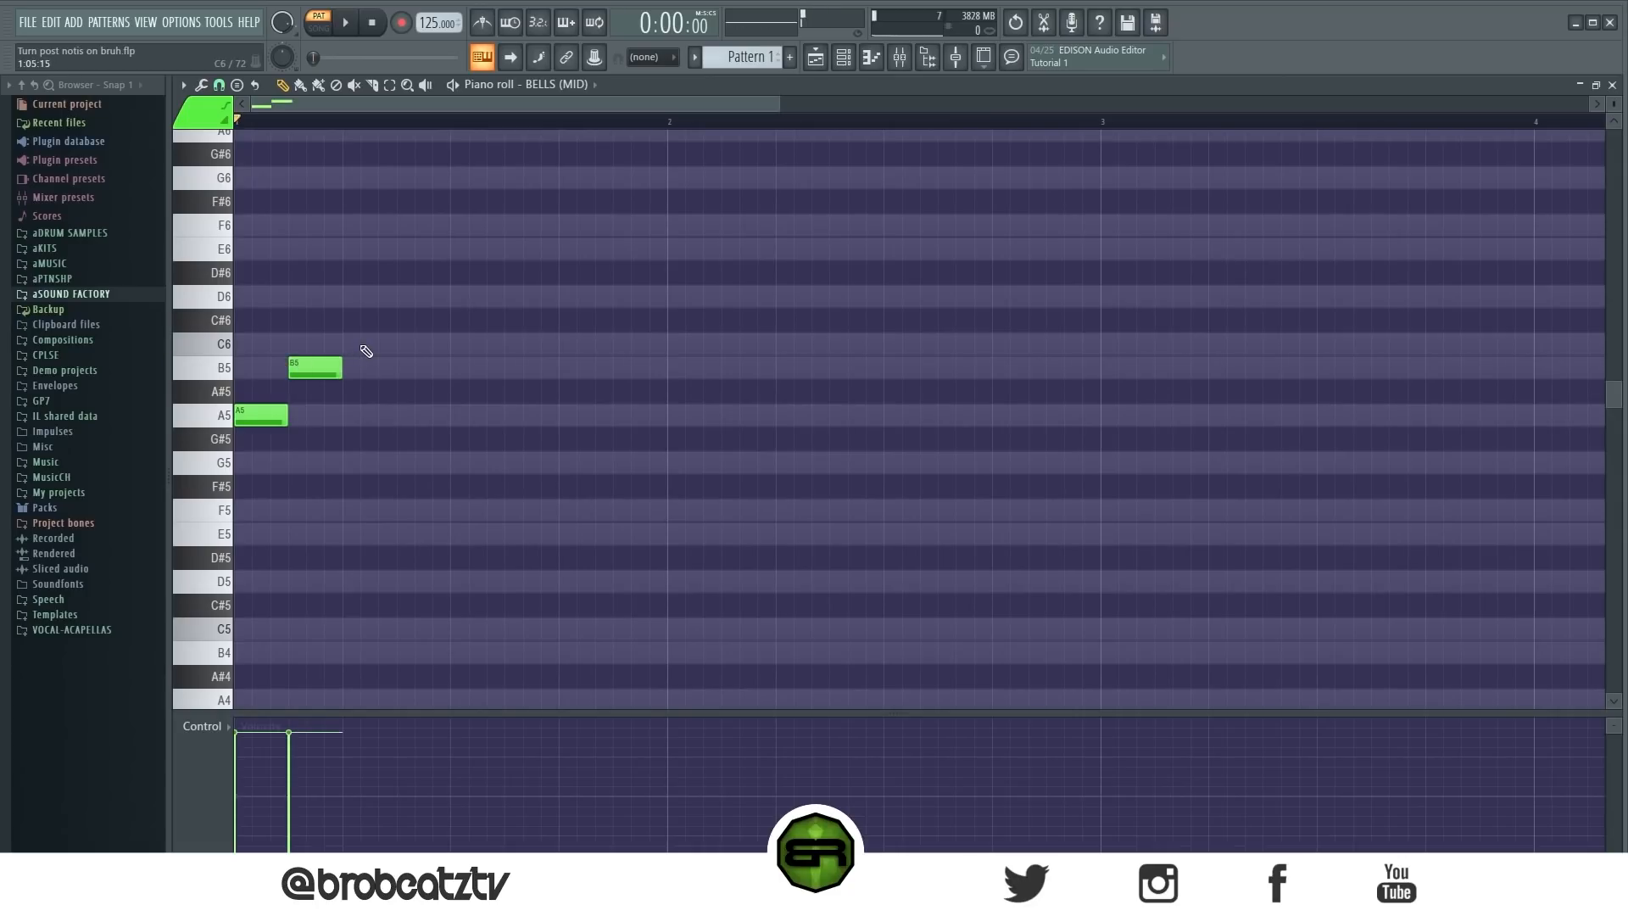
{"action": "left_click", "coordinate": [386, 343]}
{"action": "left_click_drag", "start_coordinate": [387, 349], "coordinate": [362, 348]}
{"action": "double_click", "coordinate": [423, 367]}
{"action": "key", "text": "space"}
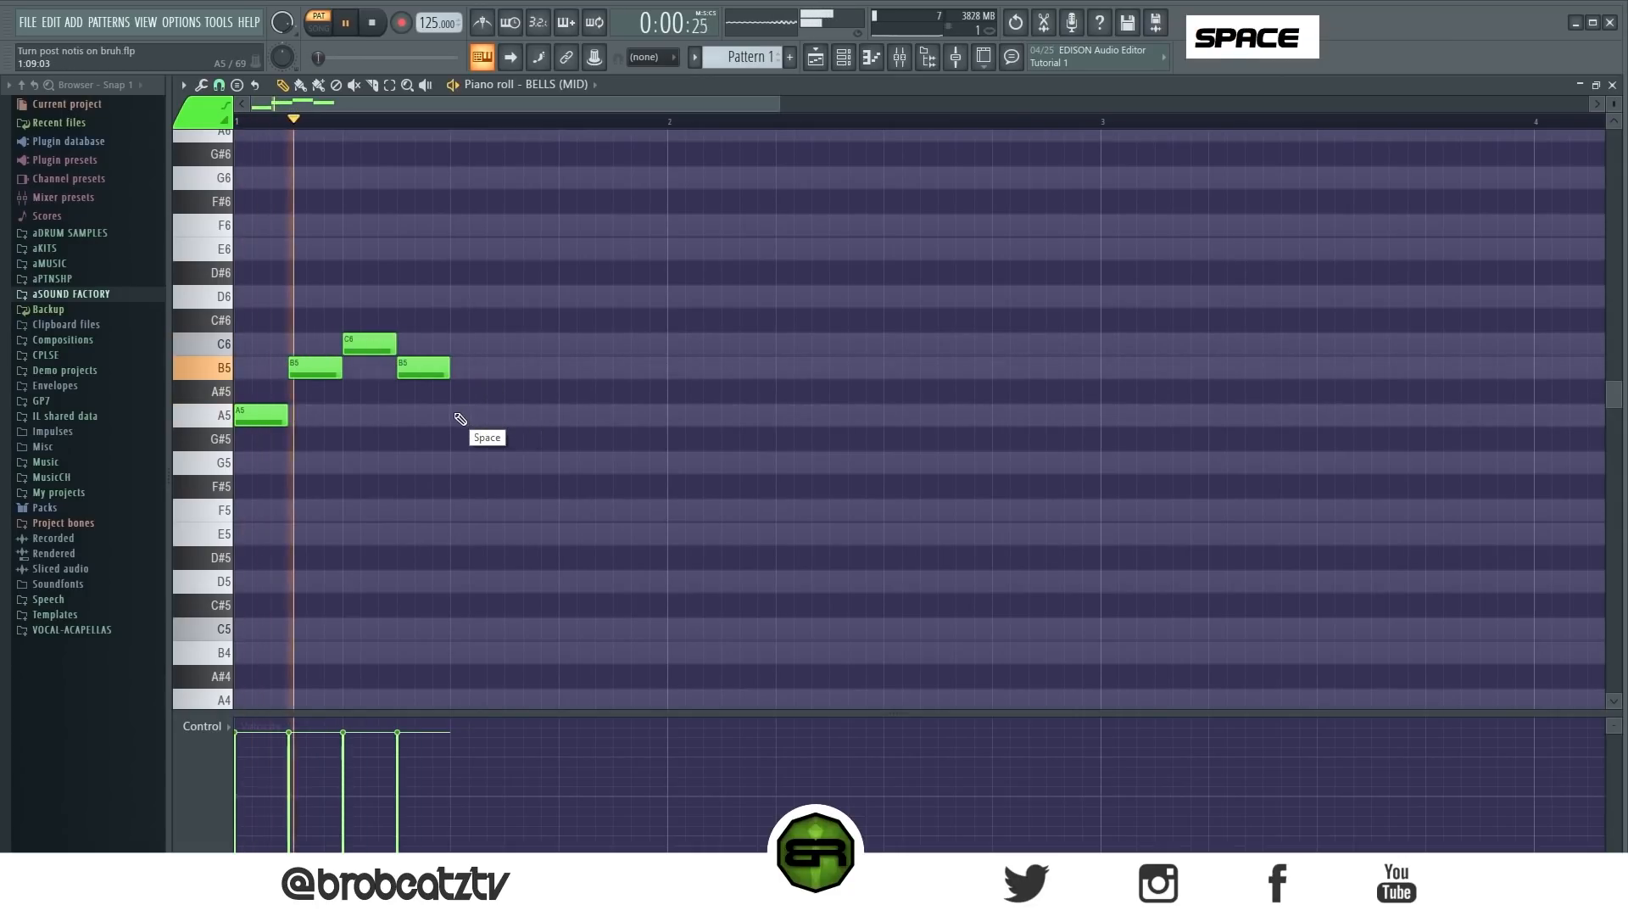
{"action": "key", "text": "space"}
Delete the four short A5, B5, C6 and B5 notes from bar 1
{"action": "left_click_drag", "start_coordinate": [542, 290], "coordinate": [184, 452]}
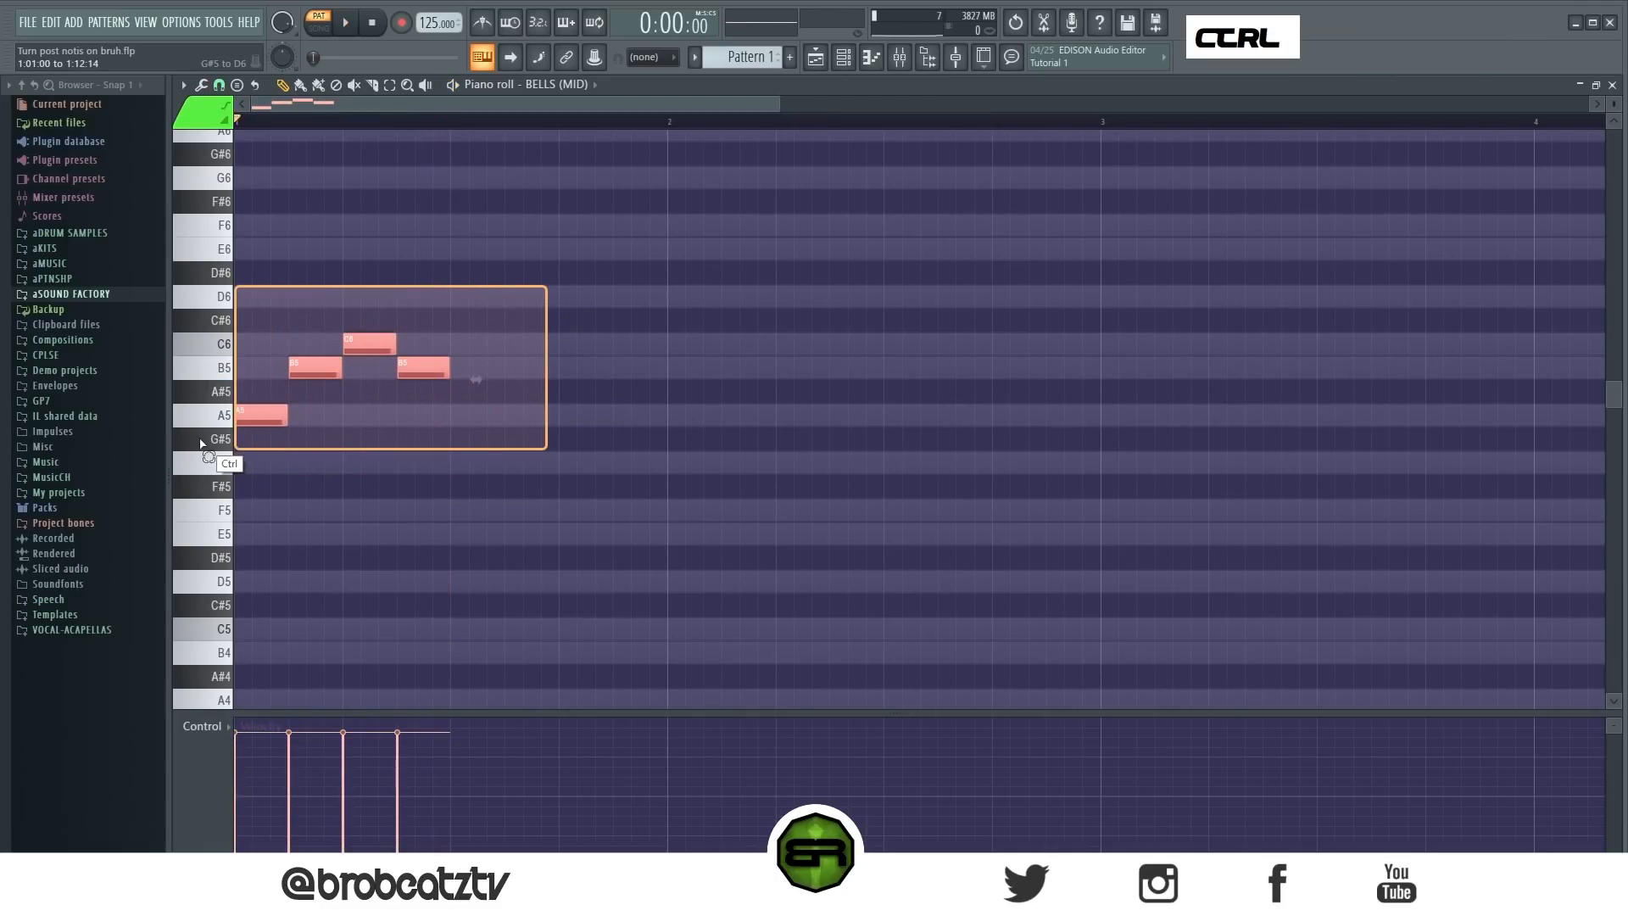
{"action": "left_click_drag", "start_coordinate": [678, 309], "coordinate": [246, 432]}
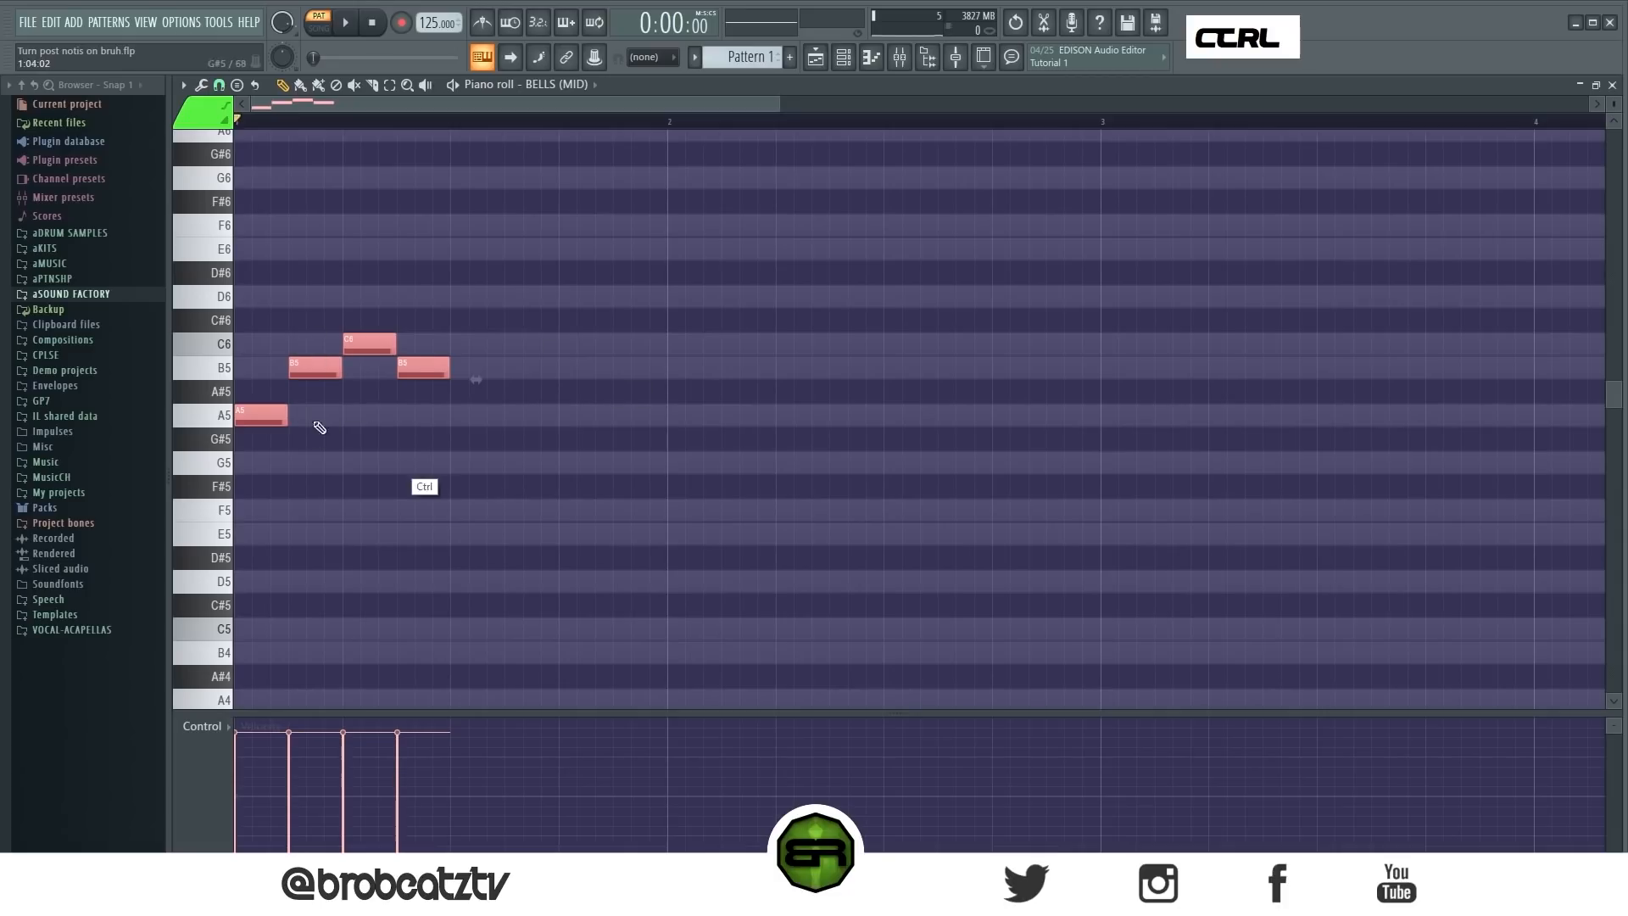
{"action": "right_click", "coordinate": [401, 434]}
{"action": "right_click", "coordinate": [423, 368]}
{"action": "right_click", "coordinate": [370, 344]}
{"action": "right_click", "coordinate": [316, 368]}
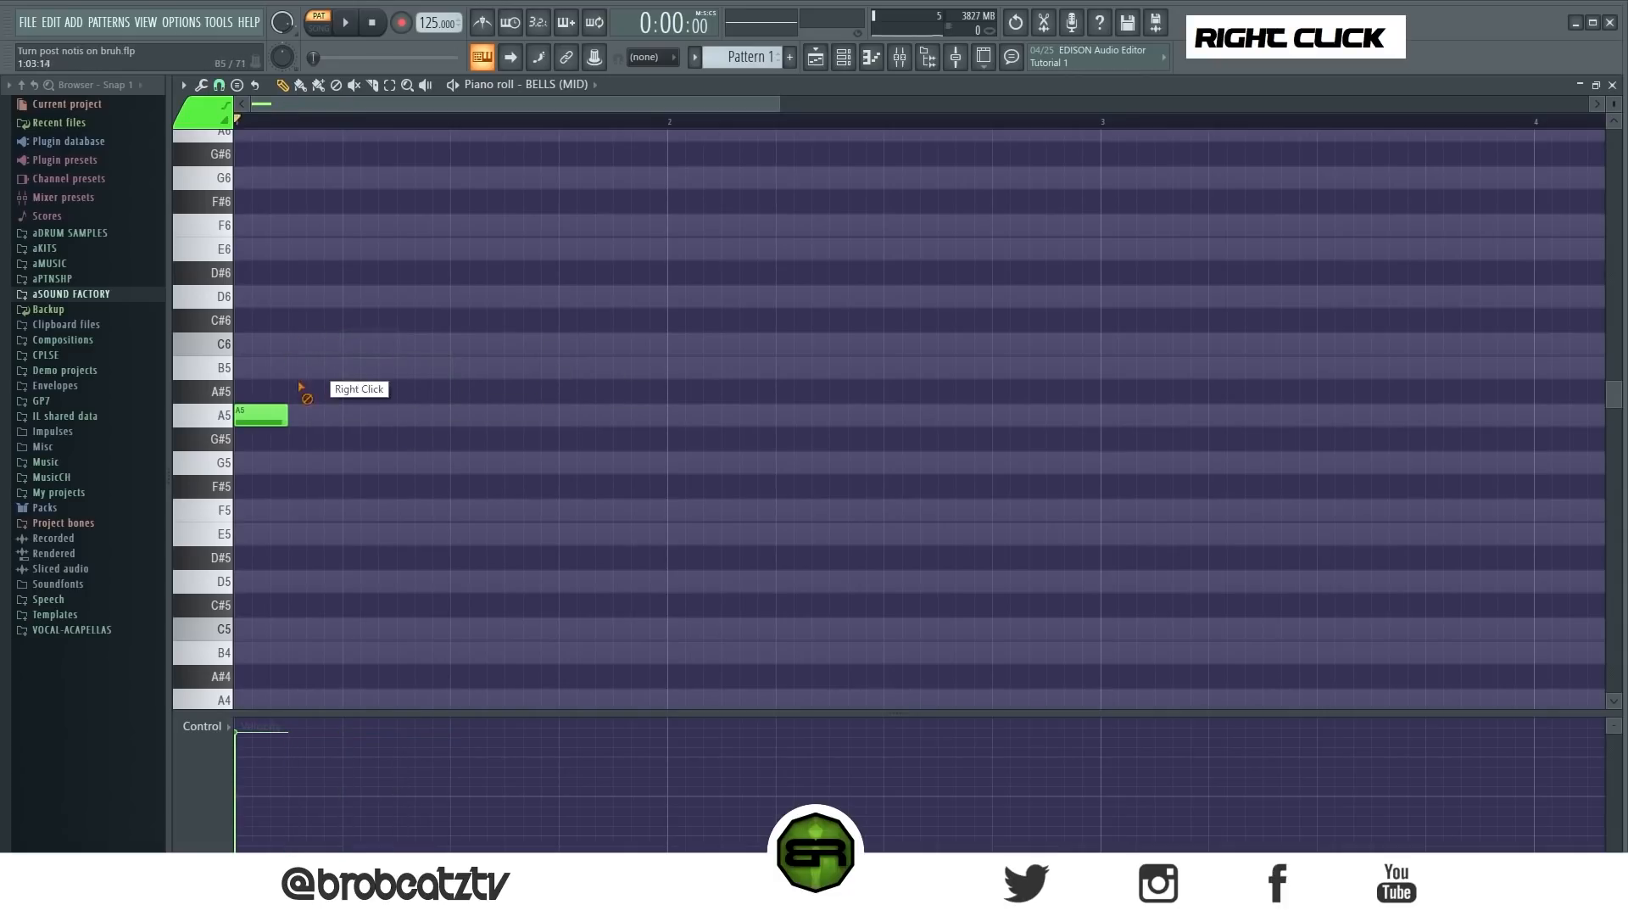
{"action": "right_click", "coordinate": [261, 416]}
Draw a one-bar A4 note at the start of bar 1 and duplicate it into bar 2
{"action": "scroll", "coordinate": [315, 428], "scroll_direction": "down", "scroll_amount": 3}
{"action": "left_click_drag", "start_coordinate": [281, 496], "coordinate": [670, 501]}
{"action": "left_click", "coordinate": [307, 494], "text": "ctrl"}
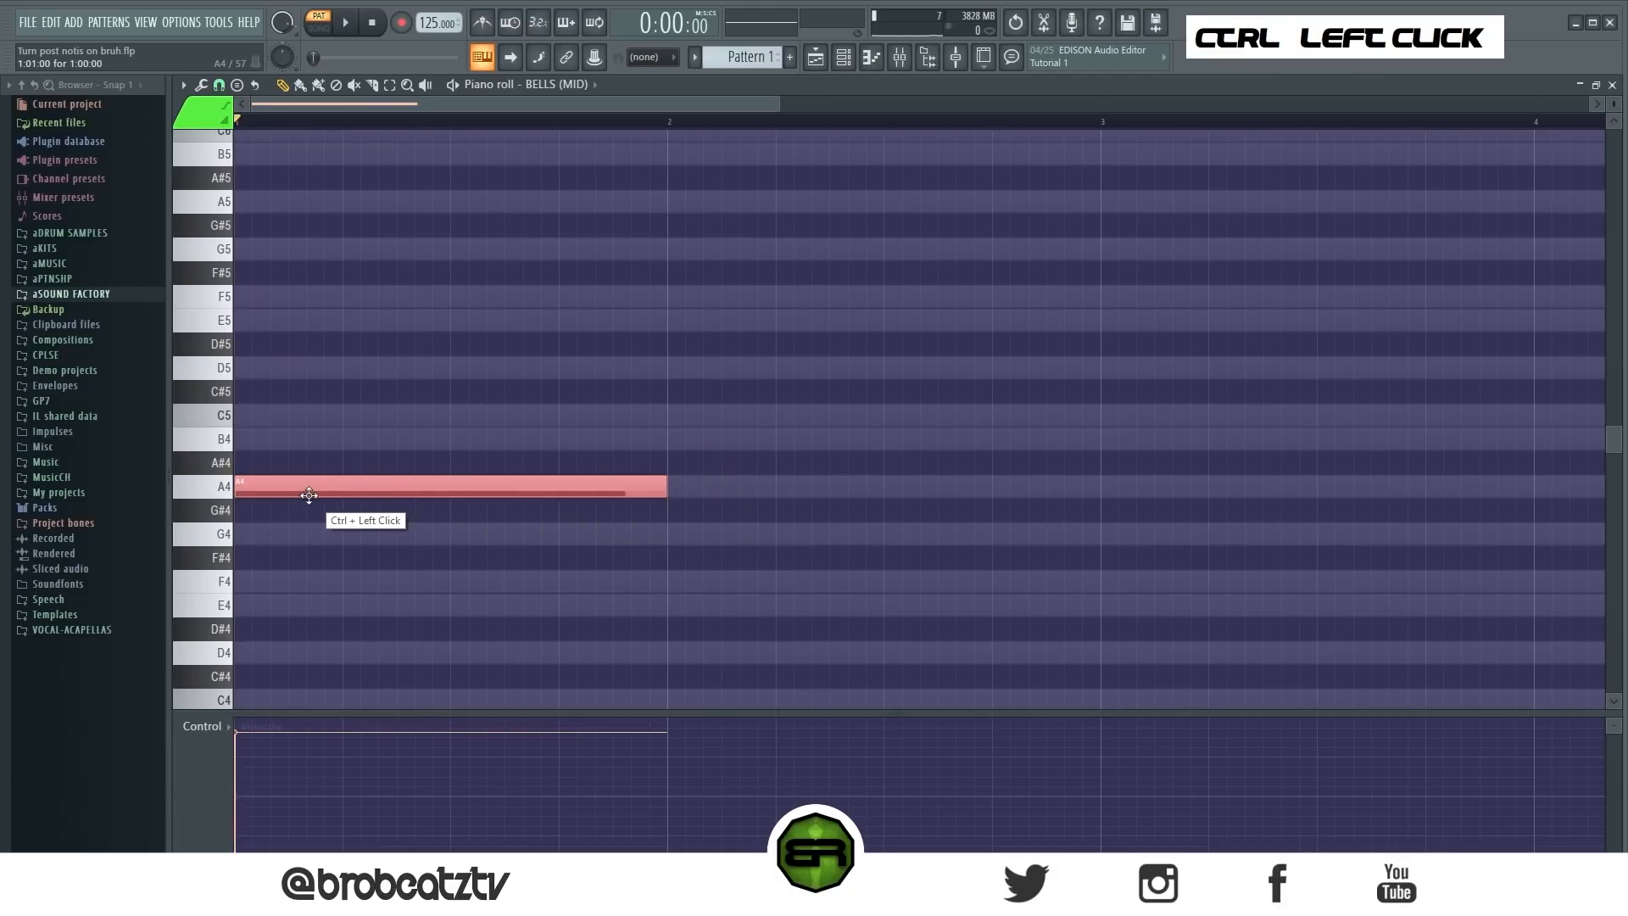
{"action": "left_click_drag", "start_coordinate": [269, 492], "coordinate": [703, 487]}
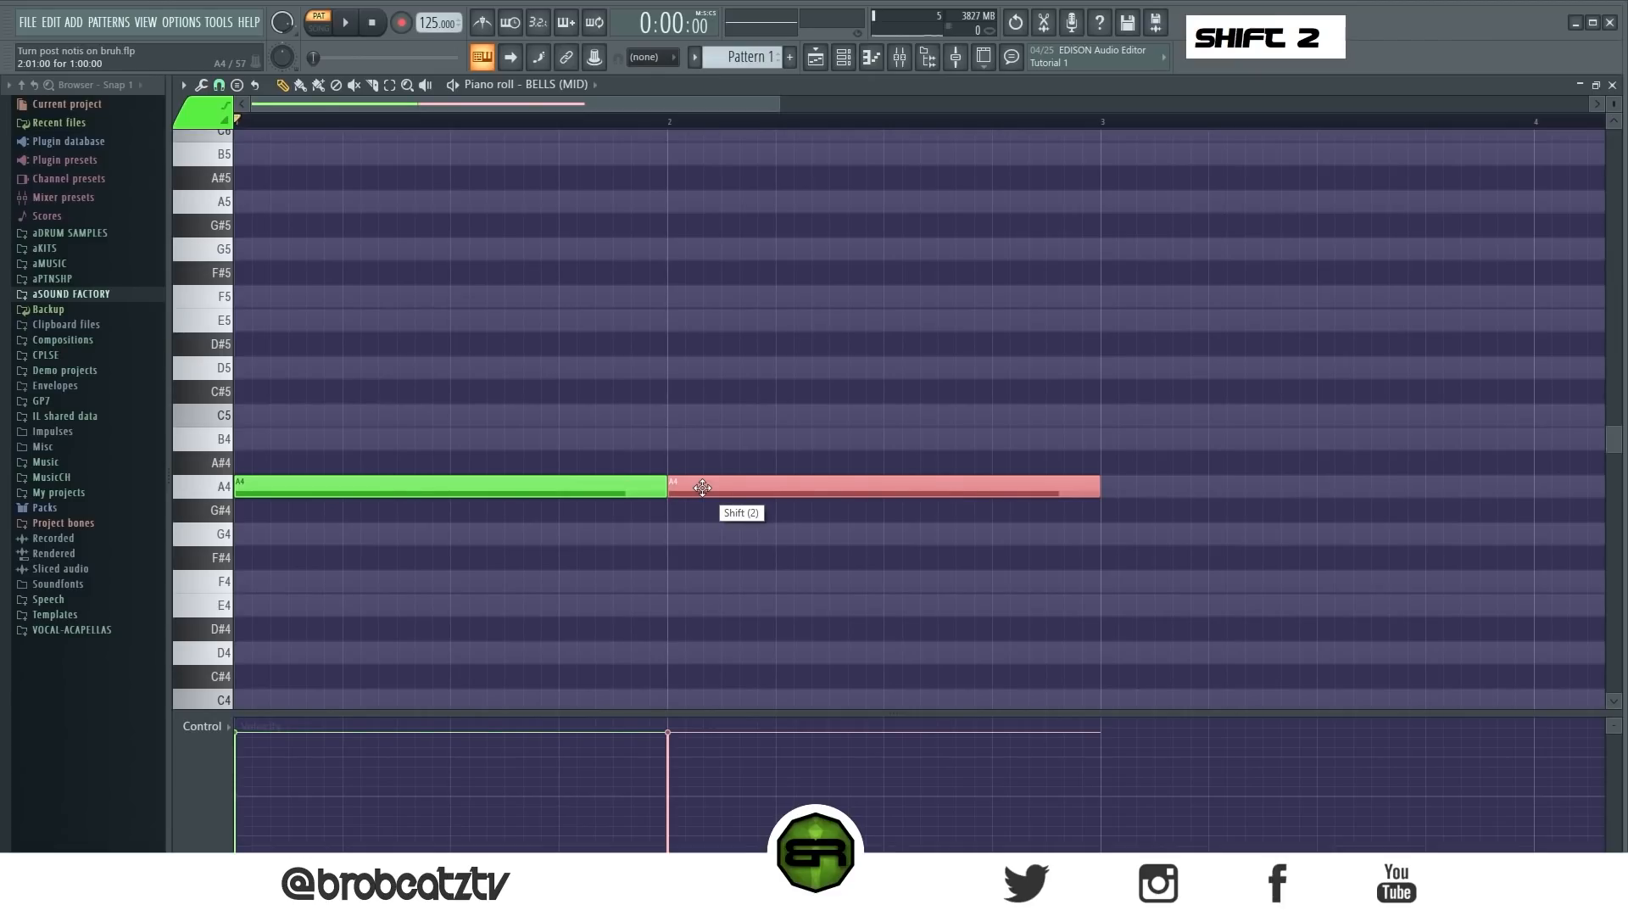
Transpose the bar 2 note down five semitones to E4 and clear the selection
{"action": "key", "text": "shift+Down"}
{"action": "key", "text": "shift+Down"}
{"action": "key", "text": "shift+Down"}
{"action": "key", "text": "shift+Down"}
{"action": "key", "text": "shift+Down"}
{"action": "left_click_drag", "start_coordinate": [498, 403], "coordinate": [1061, 657]}
{"action": "right_click", "coordinate": [629, 526]}
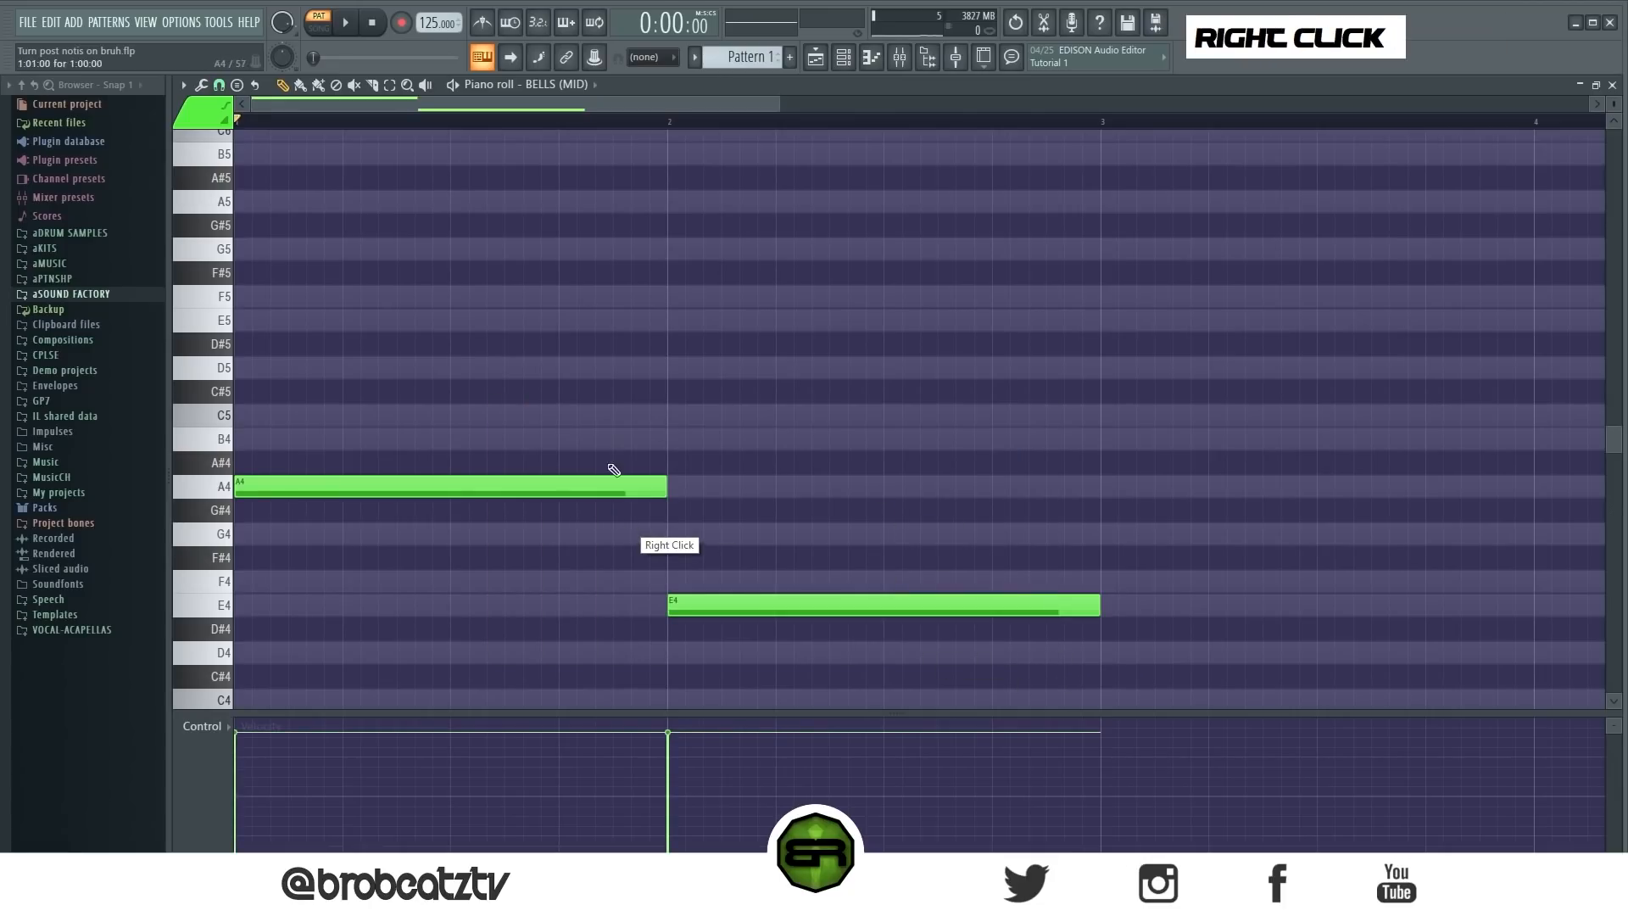
Try building a chord by hand with C5 and E5 above the bar 1 A4 note, and remove both added notes
{"action": "left_click_drag", "start_coordinate": [773, 104], "coordinate": [583, 104]}
{"action": "scroll", "coordinate": [648, 253], "scroll_direction": "down", "scroll_amount": 3}
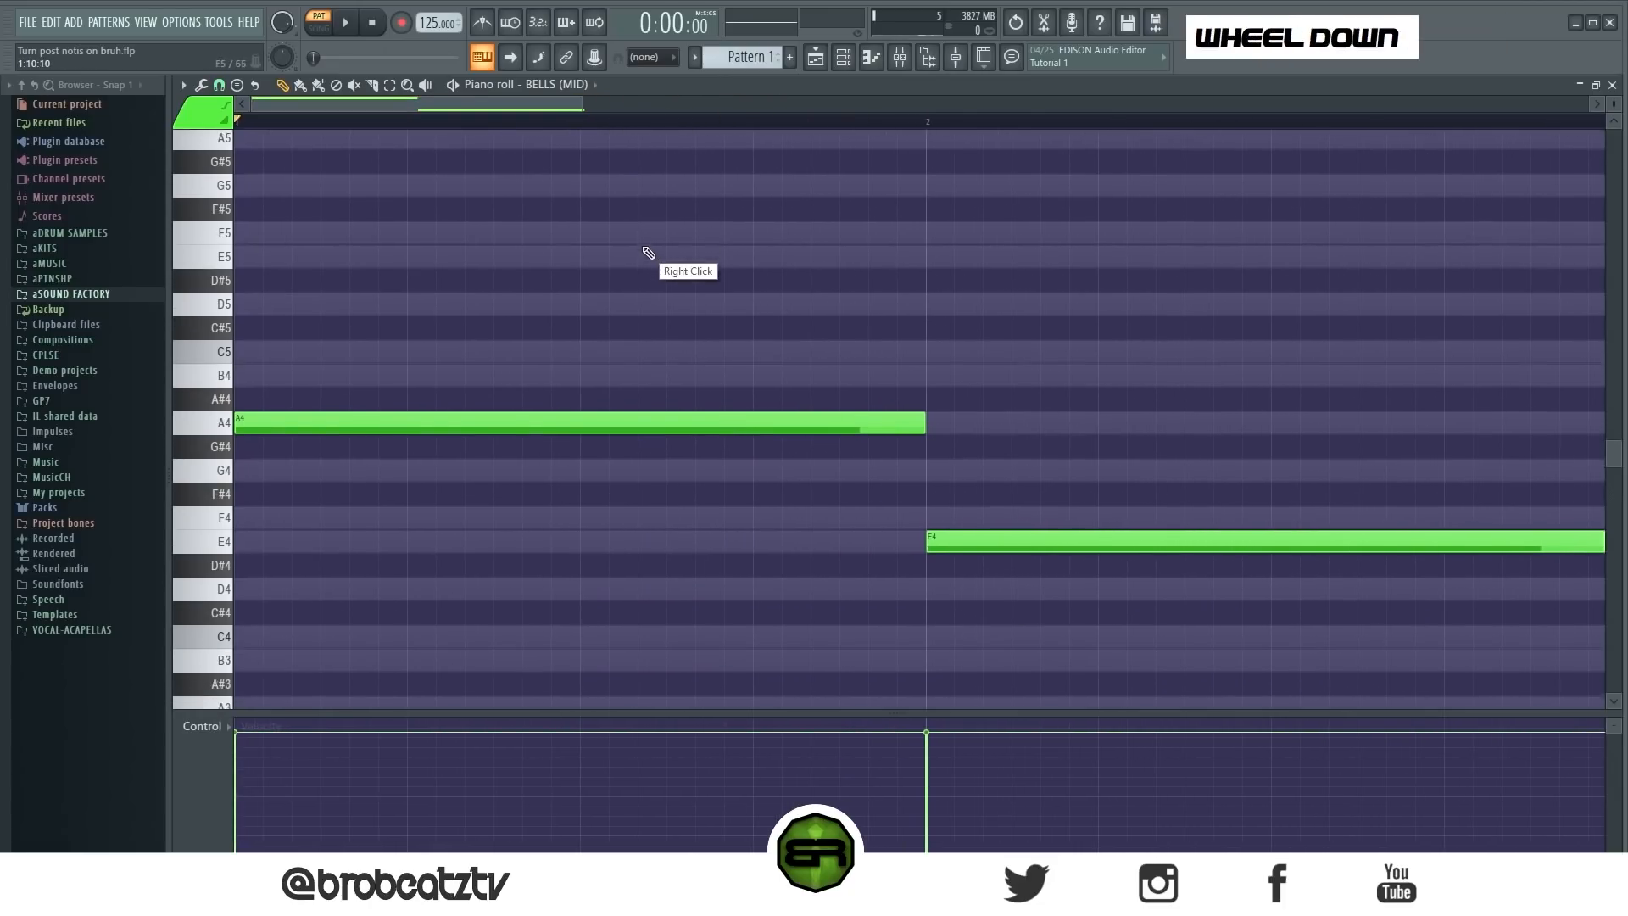
{"action": "scroll", "coordinate": [649, 257], "scroll_direction": "up", "scroll_amount": 3}
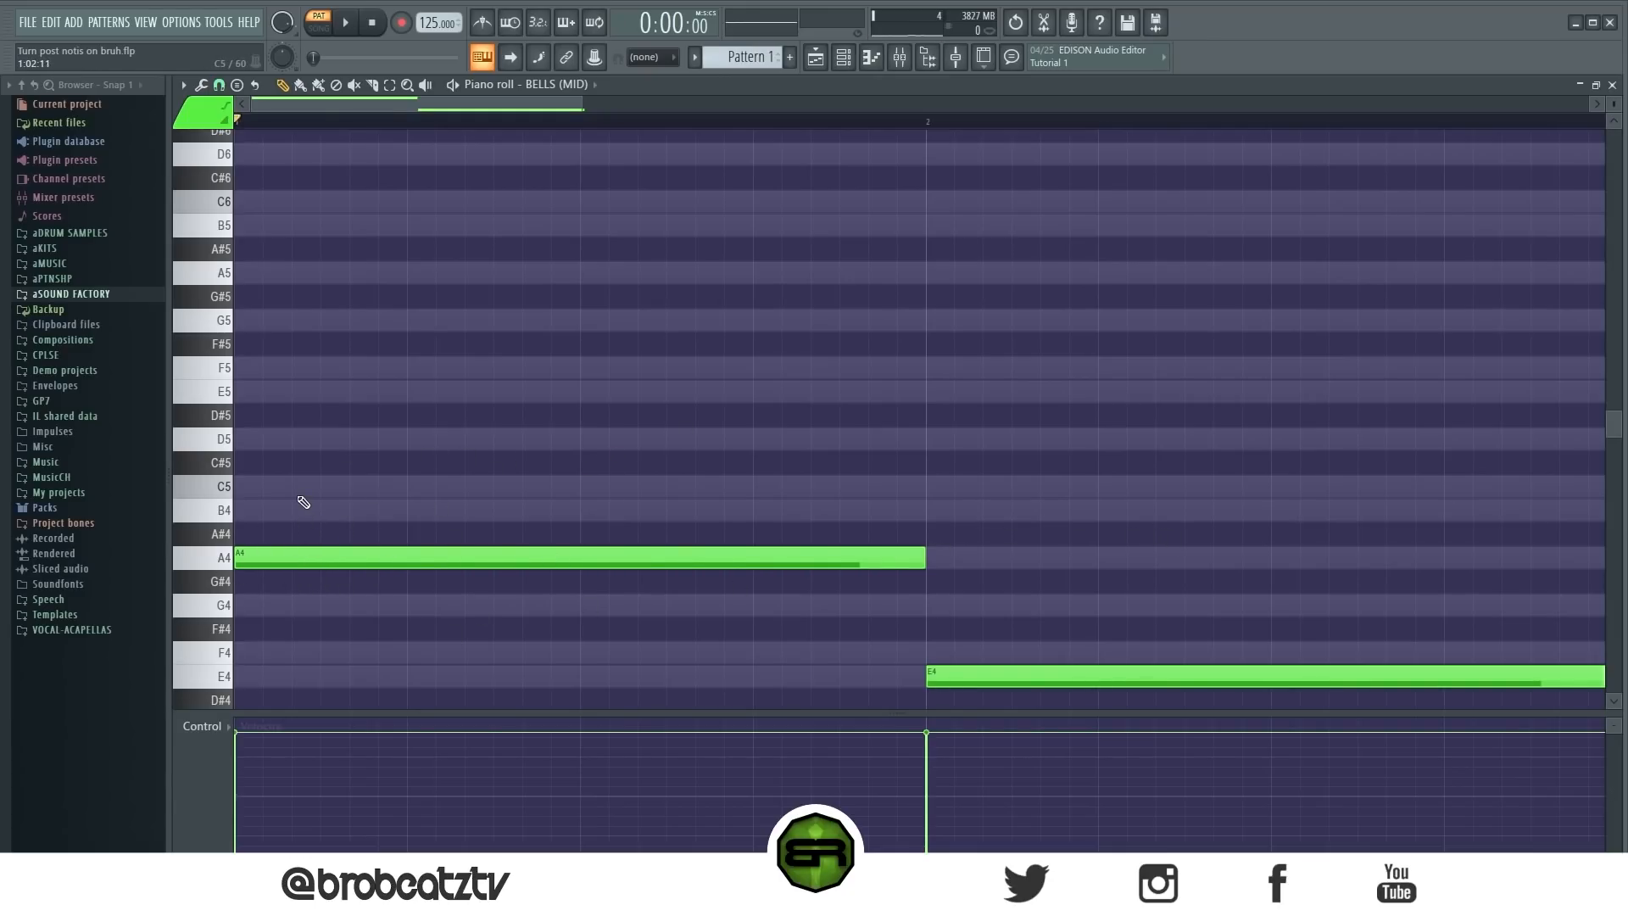
{"action": "left_click", "coordinate": [282, 487]}
{"action": "left_click", "coordinate": [284, 392]}
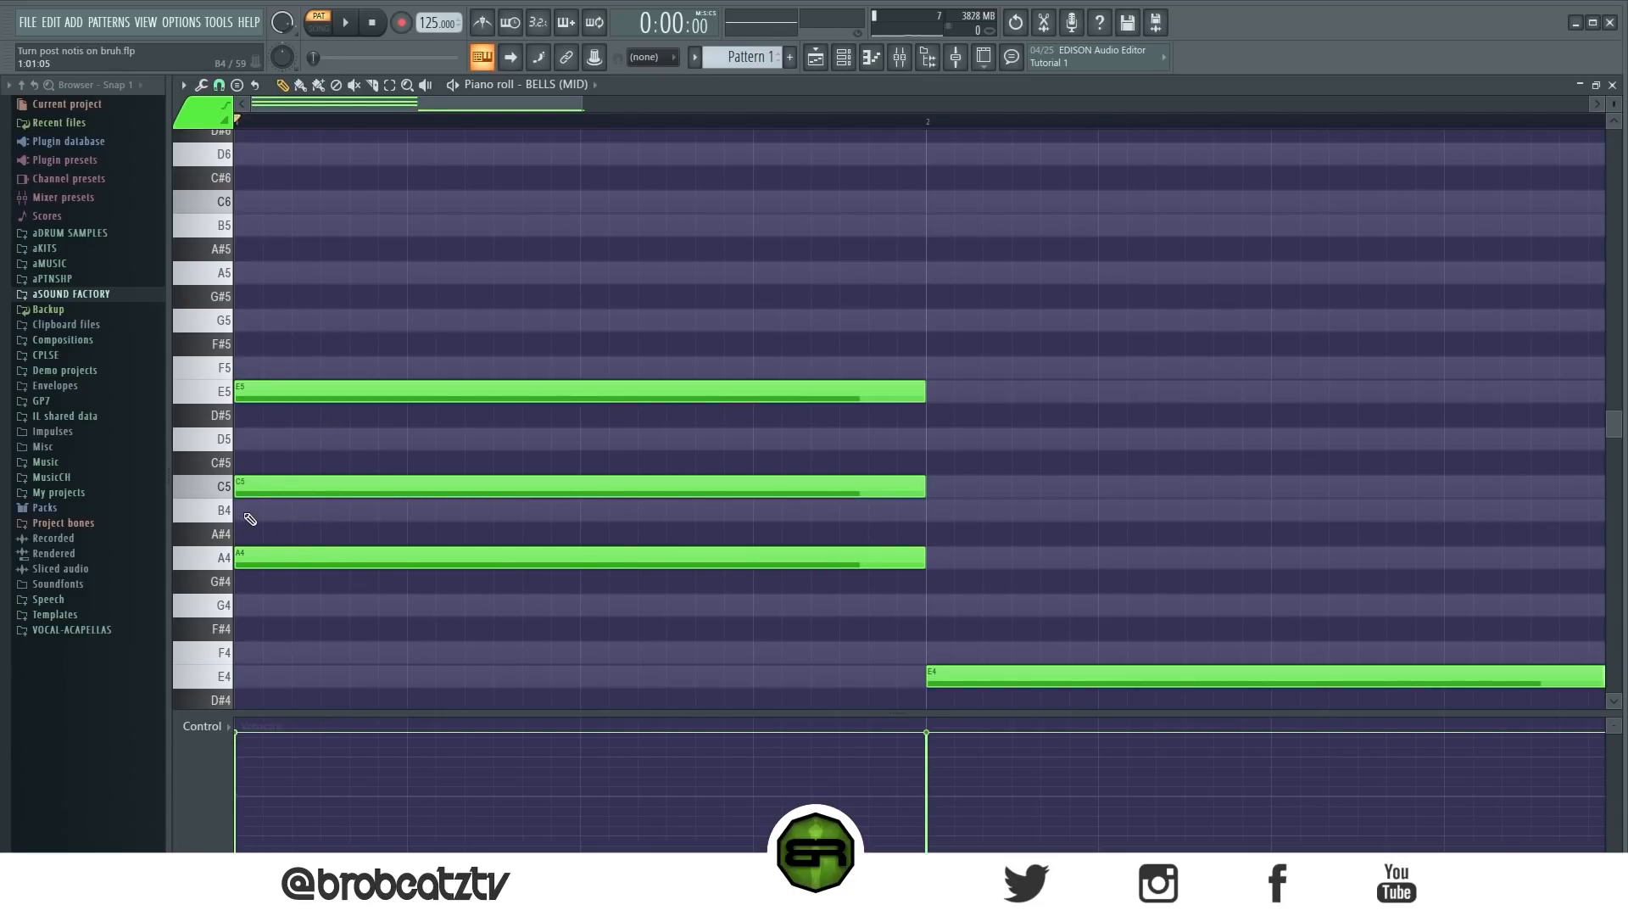
{"action": "right_click", "coordinate": [273, 487]}
{"action": "right_click", "coordinate": [263, 392]}
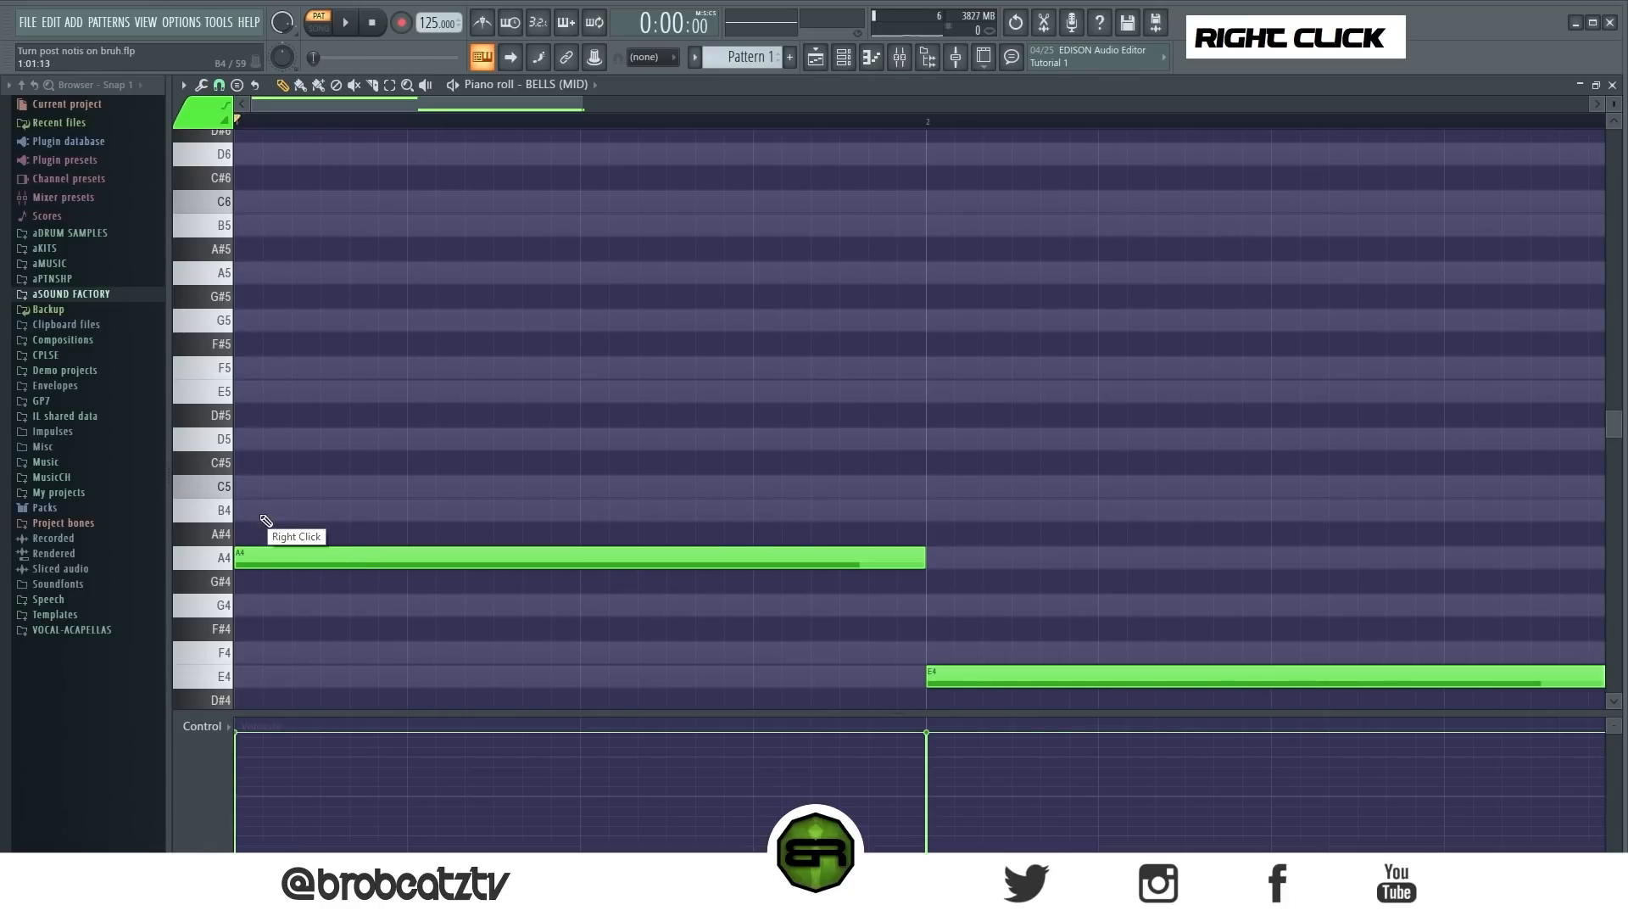
{"action": "left_click", "coordinate": [264, 487]}
{"action": "left_click", "coordinate": [263, 392]}
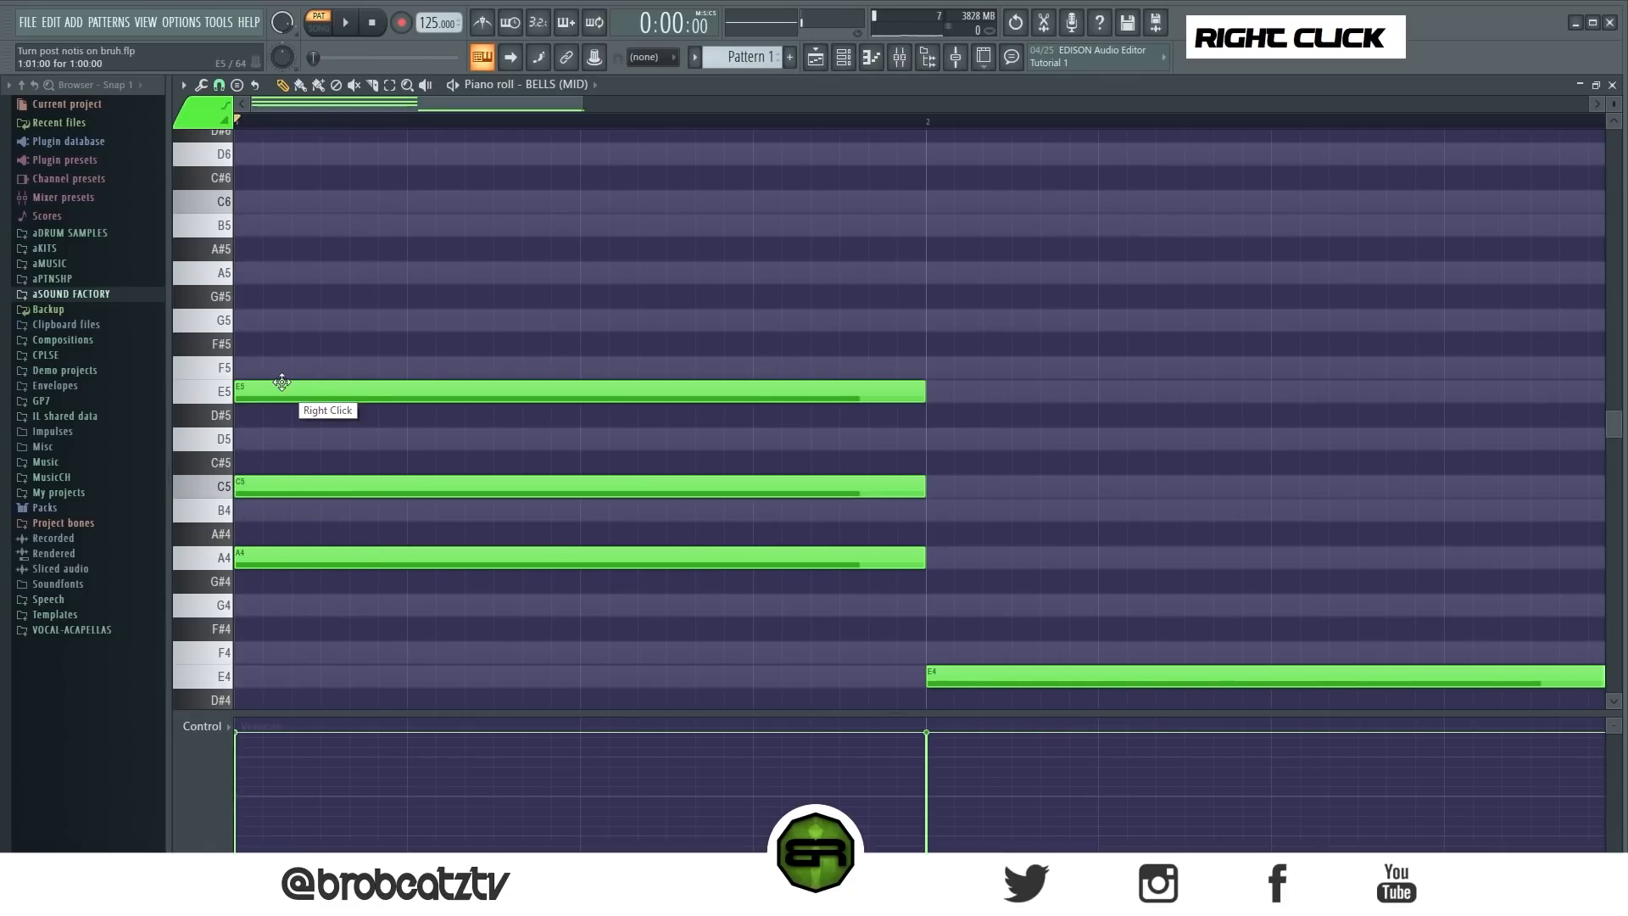
{"action": "right_click", "coordinate": [282, 392]}
{"action": "right_click", "coordinate": [280, 487]}
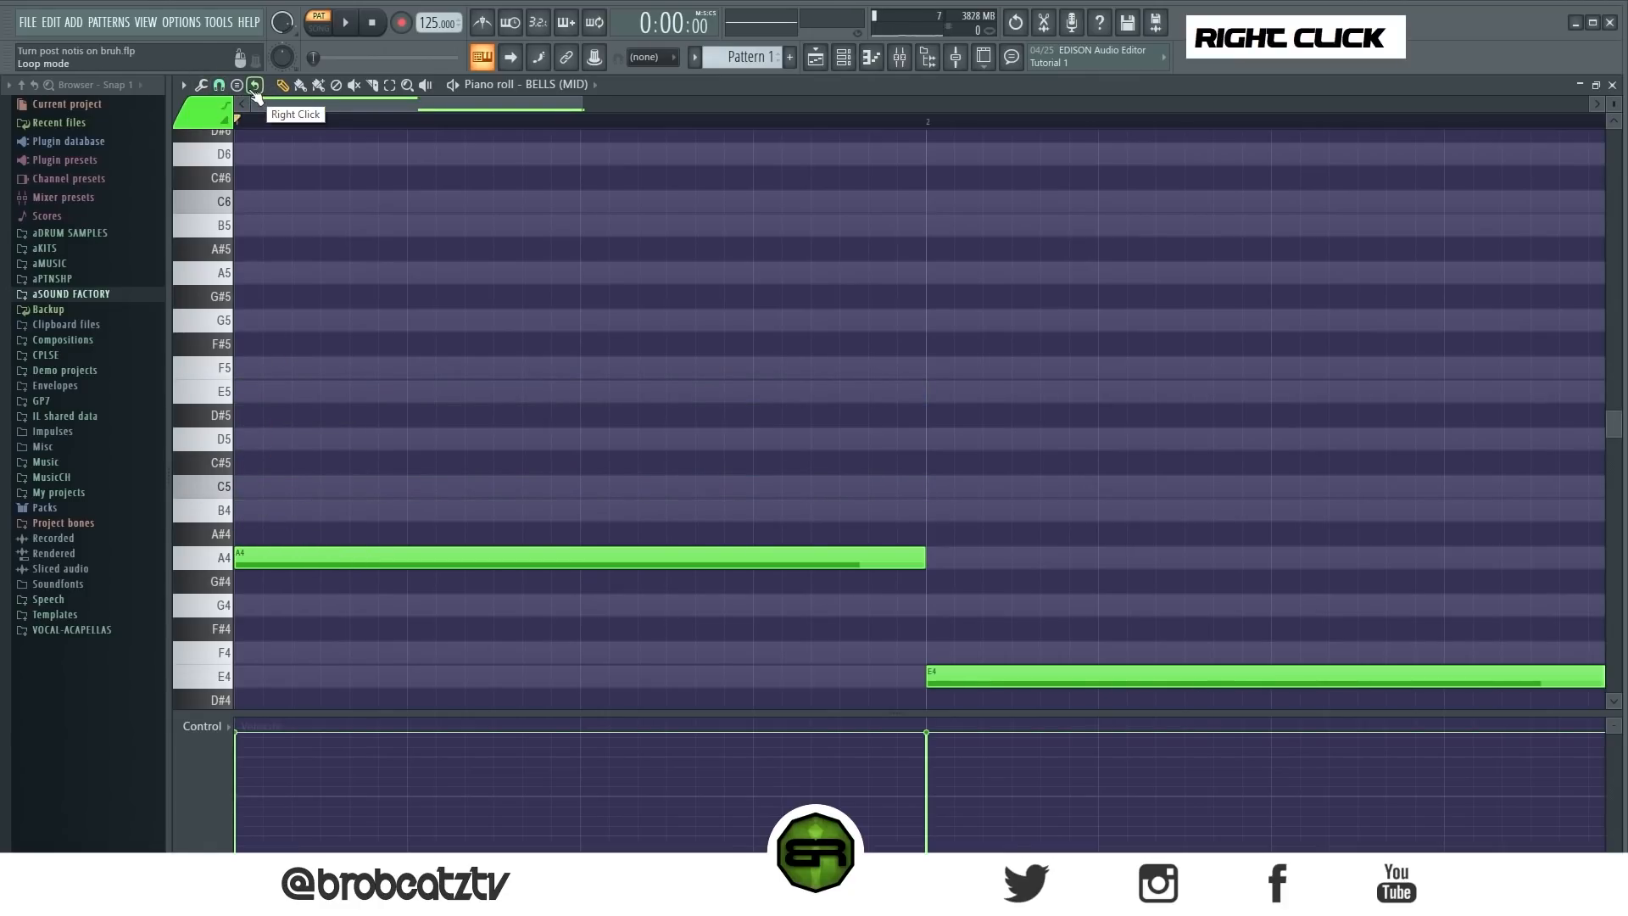
Use the chord stamp to place a one-bar A4, C5 and E5 chord in bar 1
{"action": "left_click", "coordinate": [237, 85]}
{"action": "left_click", "coordinate": [277, 212]}
{"action": "left_click_drag", "start_coordinate": [355, 415], "coordinate": [218, 565]}
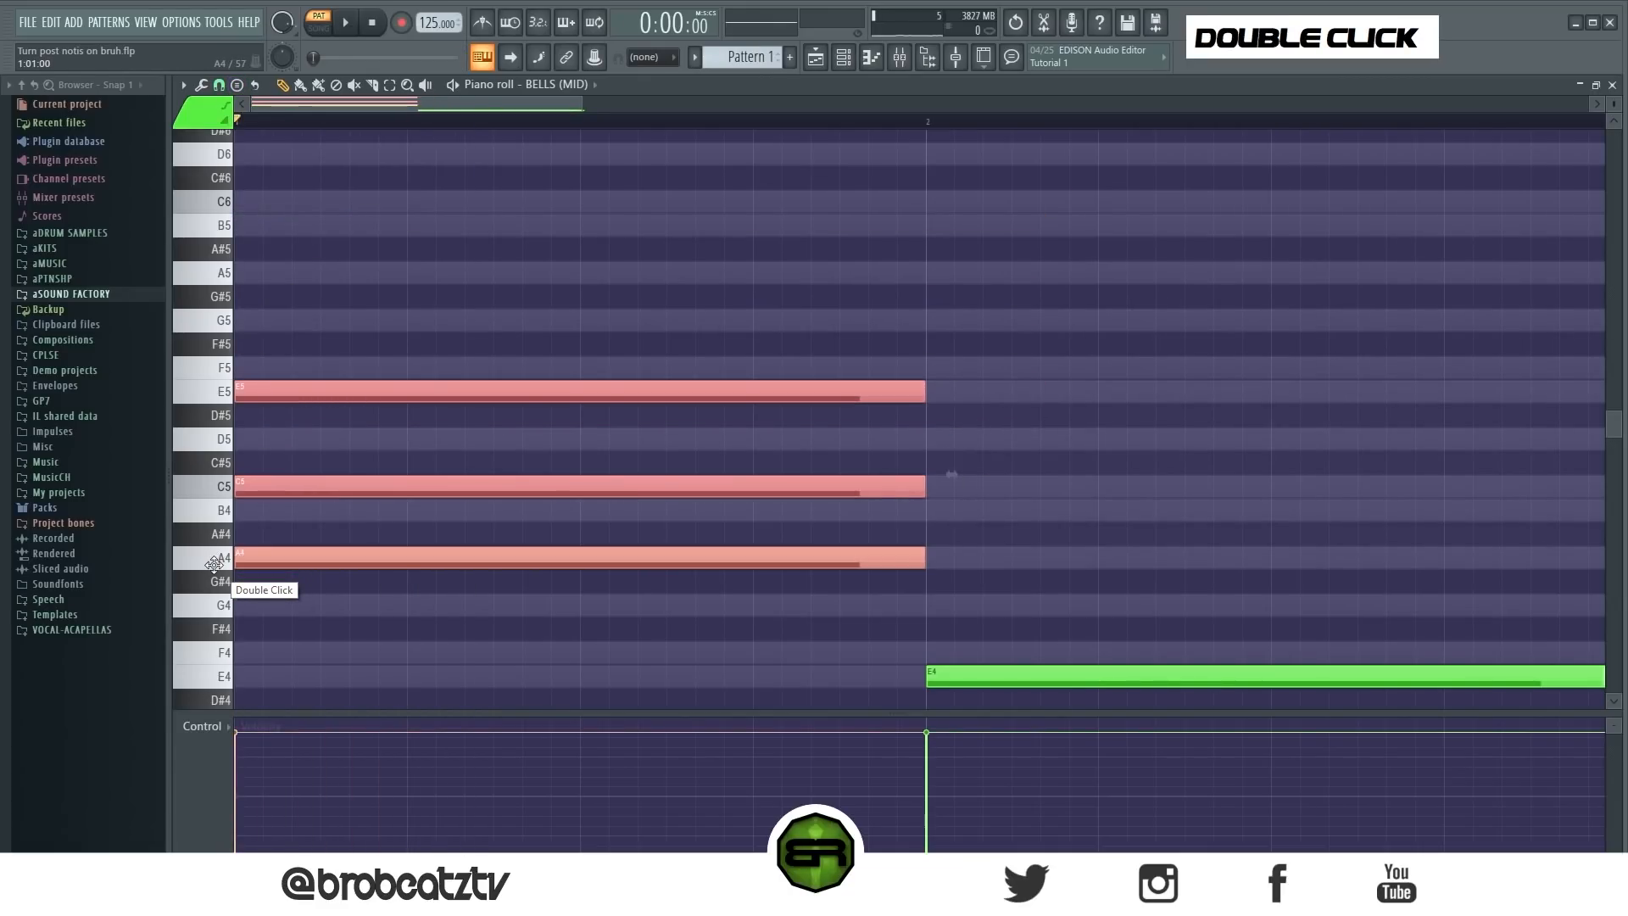
{"action": "right_click", "coordinate": [326, 585]}
{"action": "left_click_drag", "start_coordinate": [723, 371], "coordinate": [717, 608]}
{"action": "right_click", "coordinate": [695, 606]}
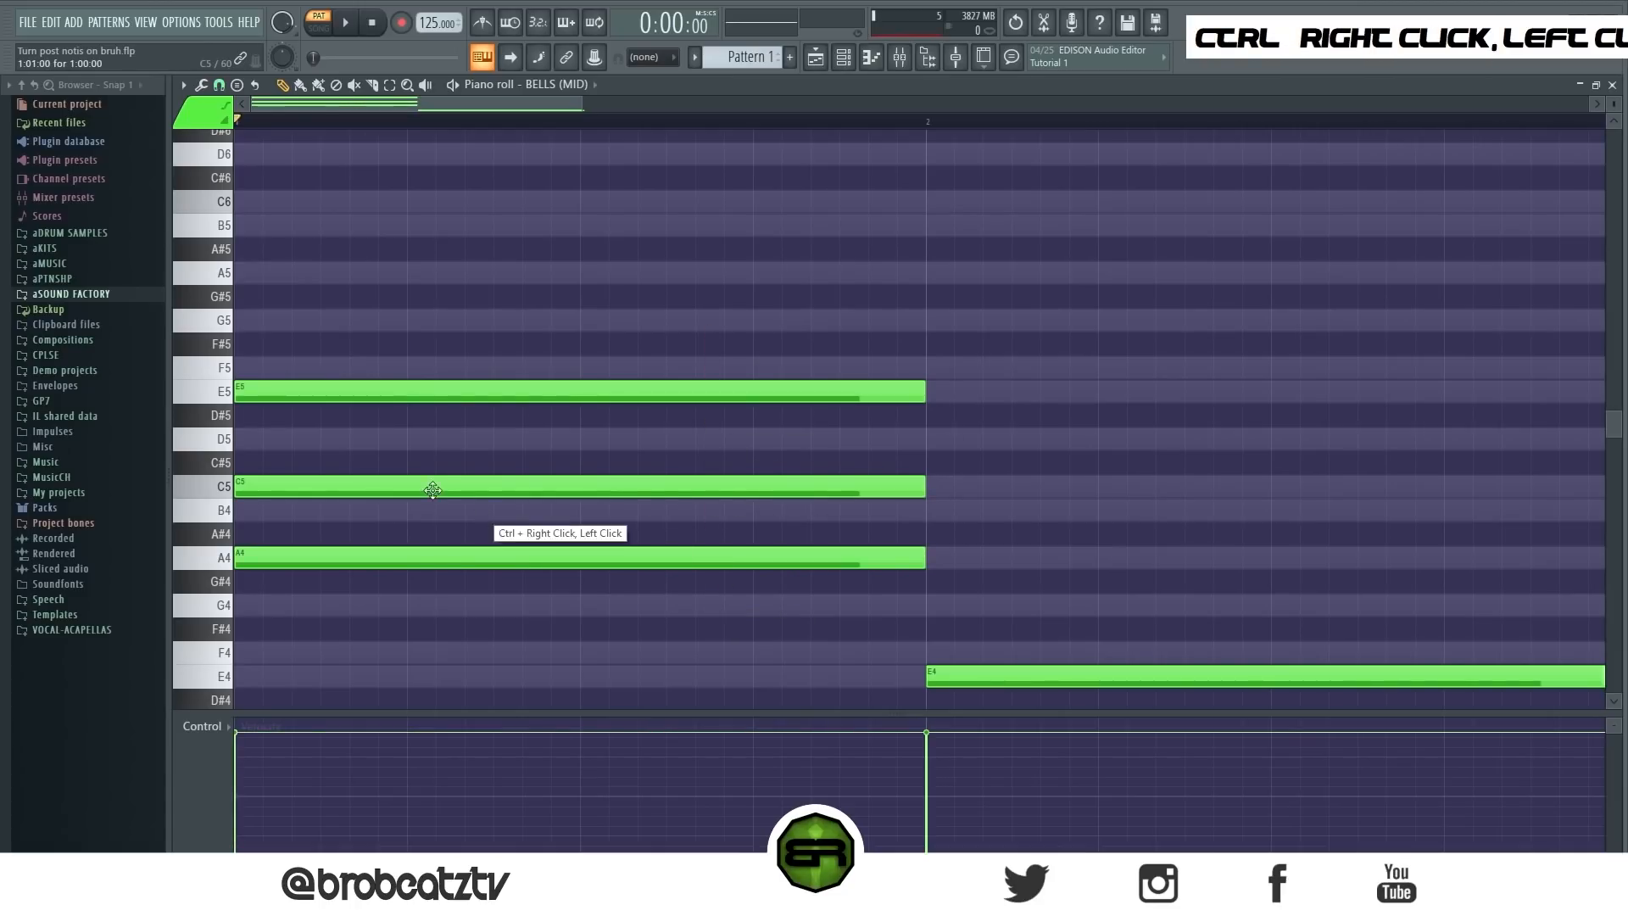
Try adding D5 and B4 notes to the bar 1 chord, and delete both
{"action": "left_click", "coordinate": [280, 437]}
{"action": "left_click", "coordinate": [259, 508]}
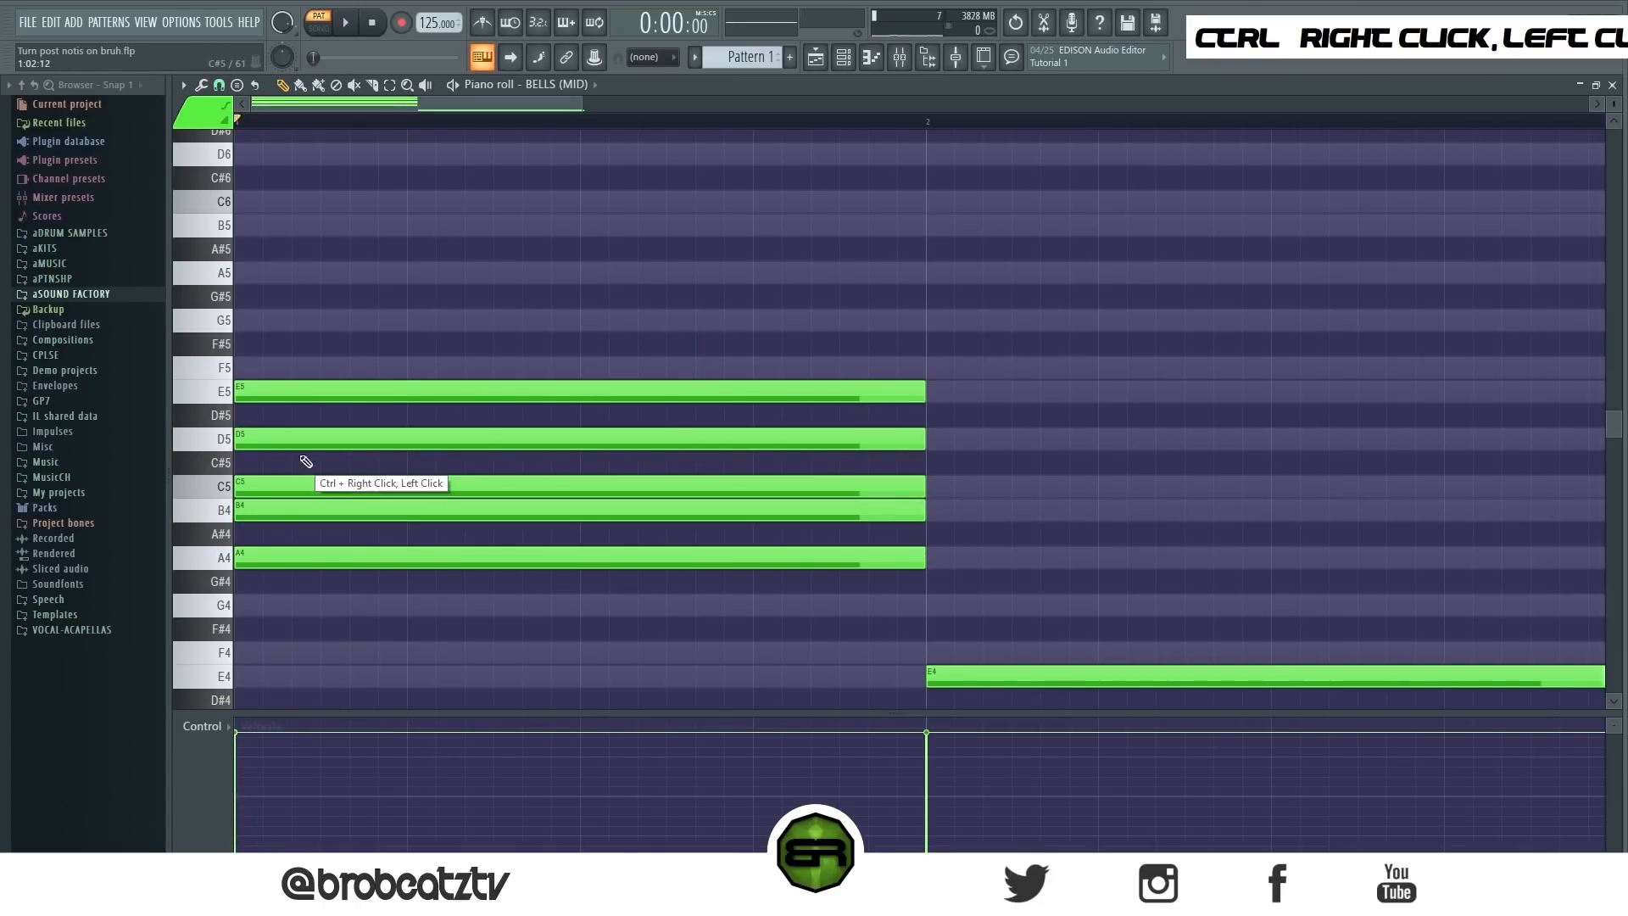
{"action": "left_click", "coordinate": [318, 438], "text": "ctrl"}
{"action": "left_click", "coordinate": [349, 510], "text": "ctrl+shift"}
{"action": "right_click", "coordinate": [353, 510]}
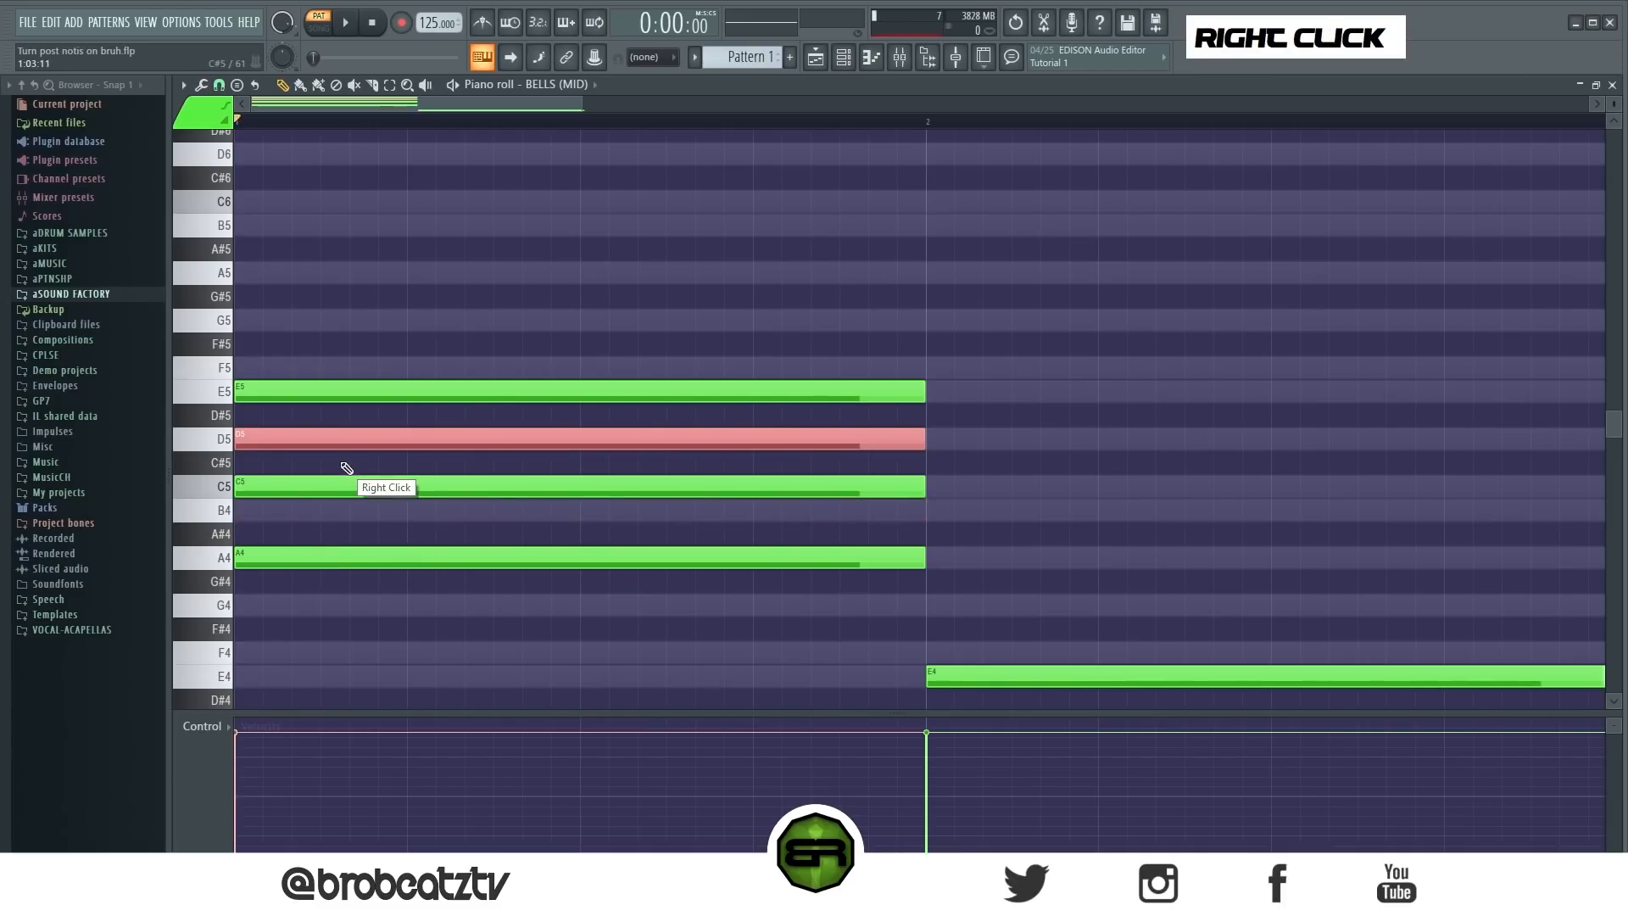
{"action": "right_click", "coordinate": [349, 438]}
Add D5 and B4 to the A4, C5 and E5 chord and shorten all five notes to two steps
{"action": "left_click_drag", "start_coordinate": [263, 357], "coordinate": [646, 569]}
{"action": "left_click", "coordinate": [369, 435]}
{"action": "left_click", "coordinate": [369, 436]}
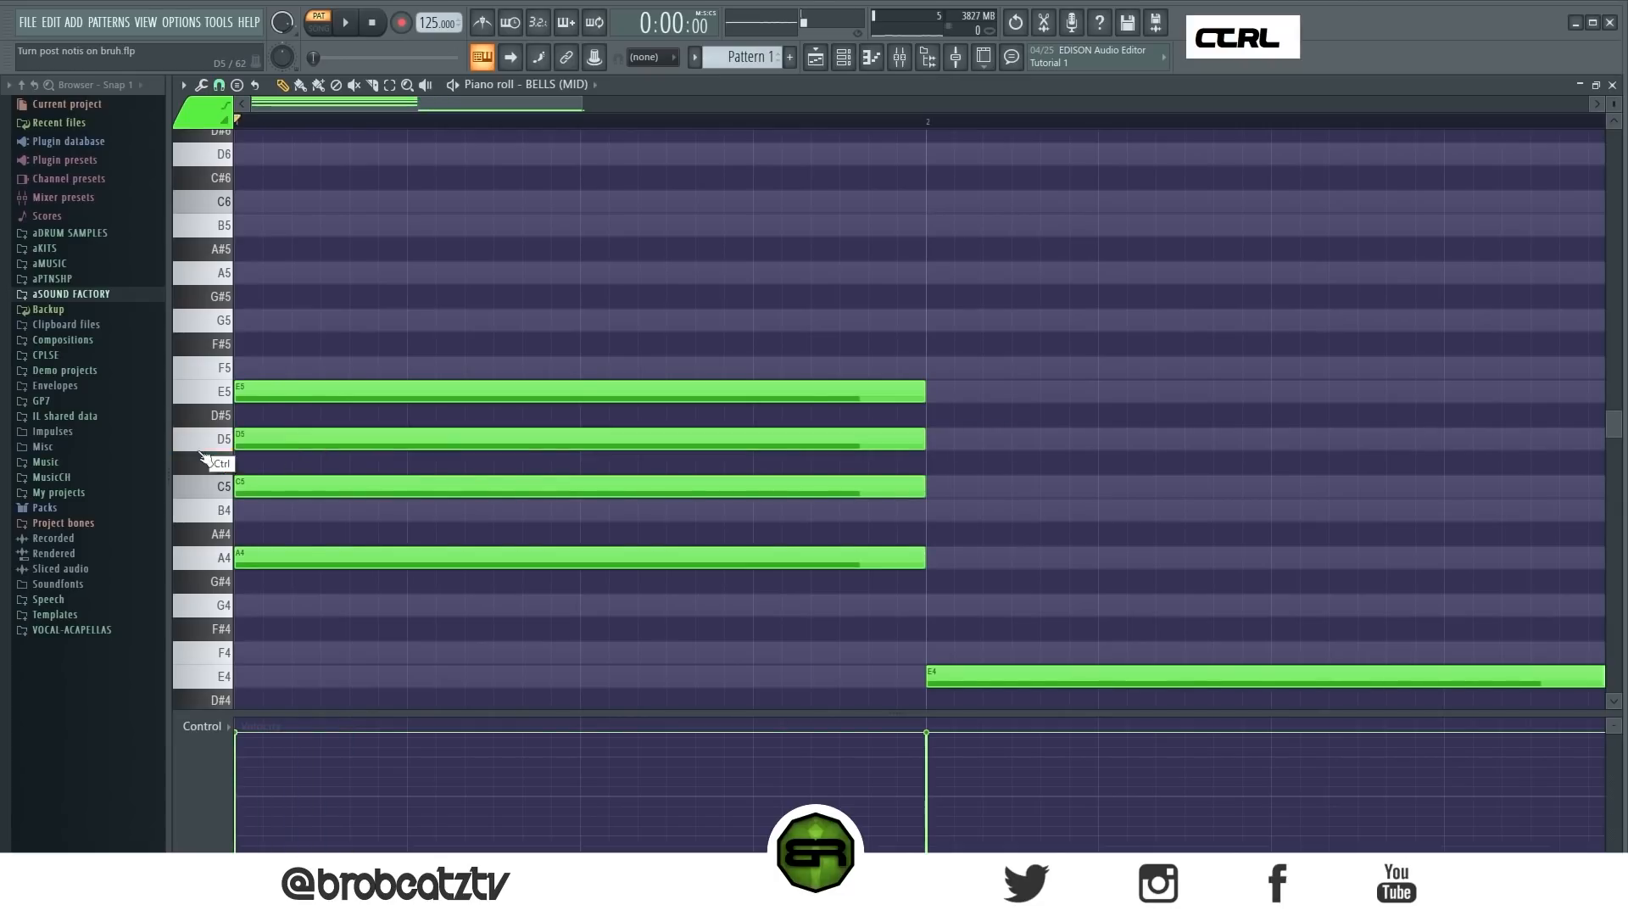
{"action": "left_click", "coordinate": [367, 510]}
{"action": "left_click_drag", "start_coordinate": [566, 342], "coordinate": [316, 560]}
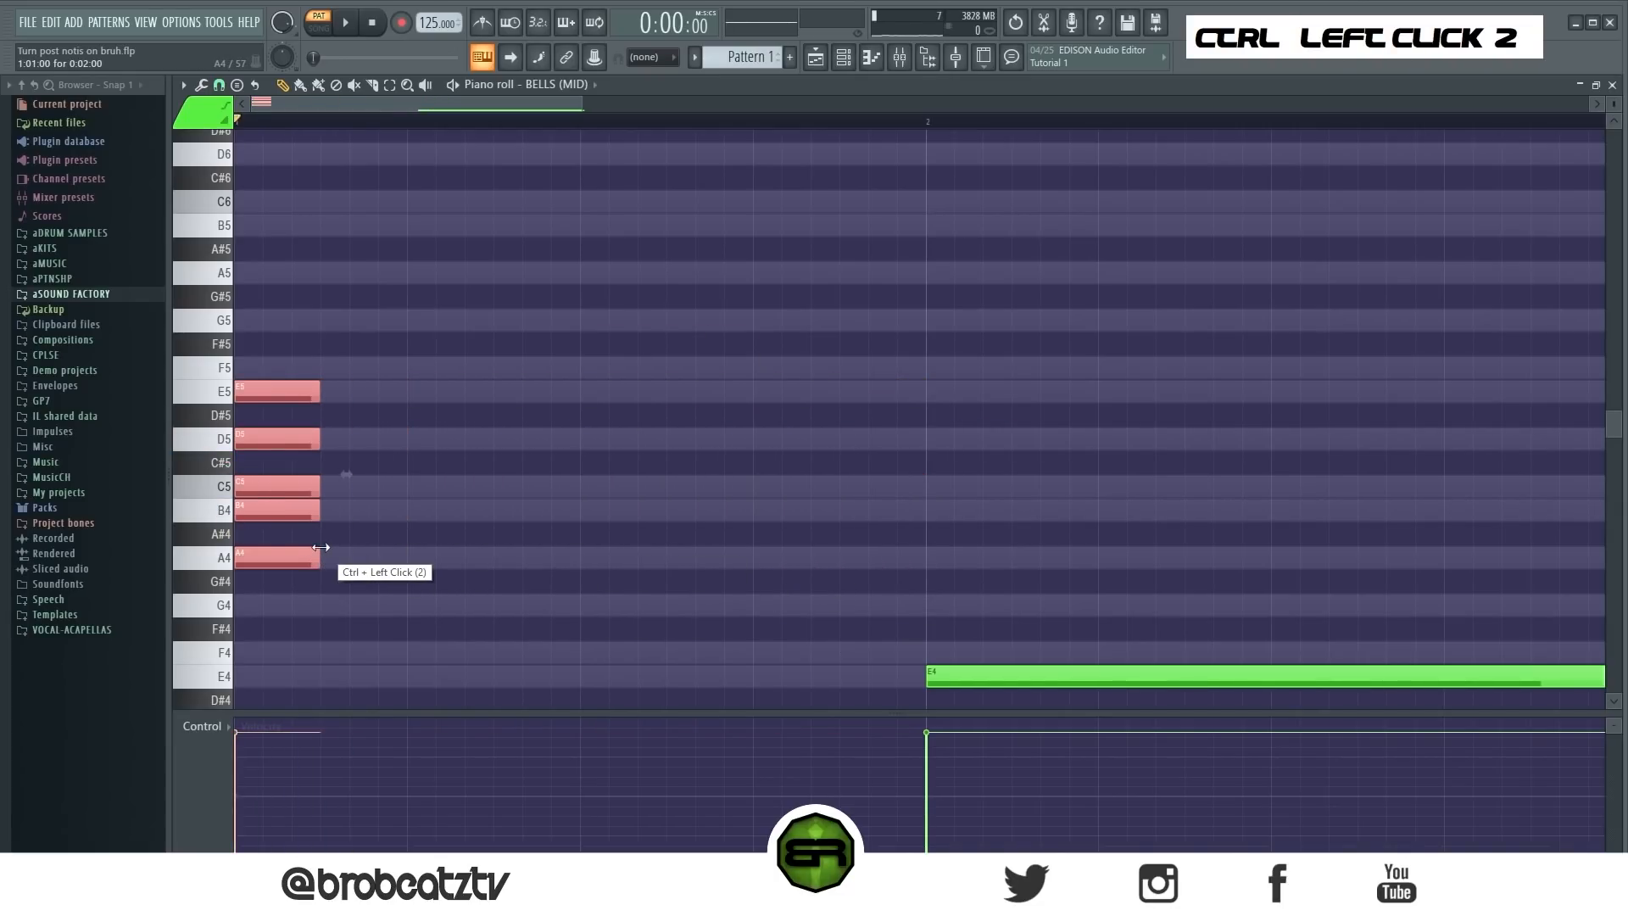
Transpose the five short notes up one octave and copy the bar 2 E4 note to A4 in bar 1
{"action": "key", "text": "ctrl+Up"}
{"action": "right_click", "coordinate": [468, 593]}
{"action": "left_click_drag", "start_coordinate": [973, 671], "coordinate": [246, 555]}
Transpose the D6 note up one octave and back down, and clear the selection
{"action": "scroll", "coordinate": [322, 470], "scroll_direction": "up", "scroll_amount": 3}
{"action": "scroll", "coordinate": [322, 470], "scroll_direction": "up", "scroll_amount": 2}
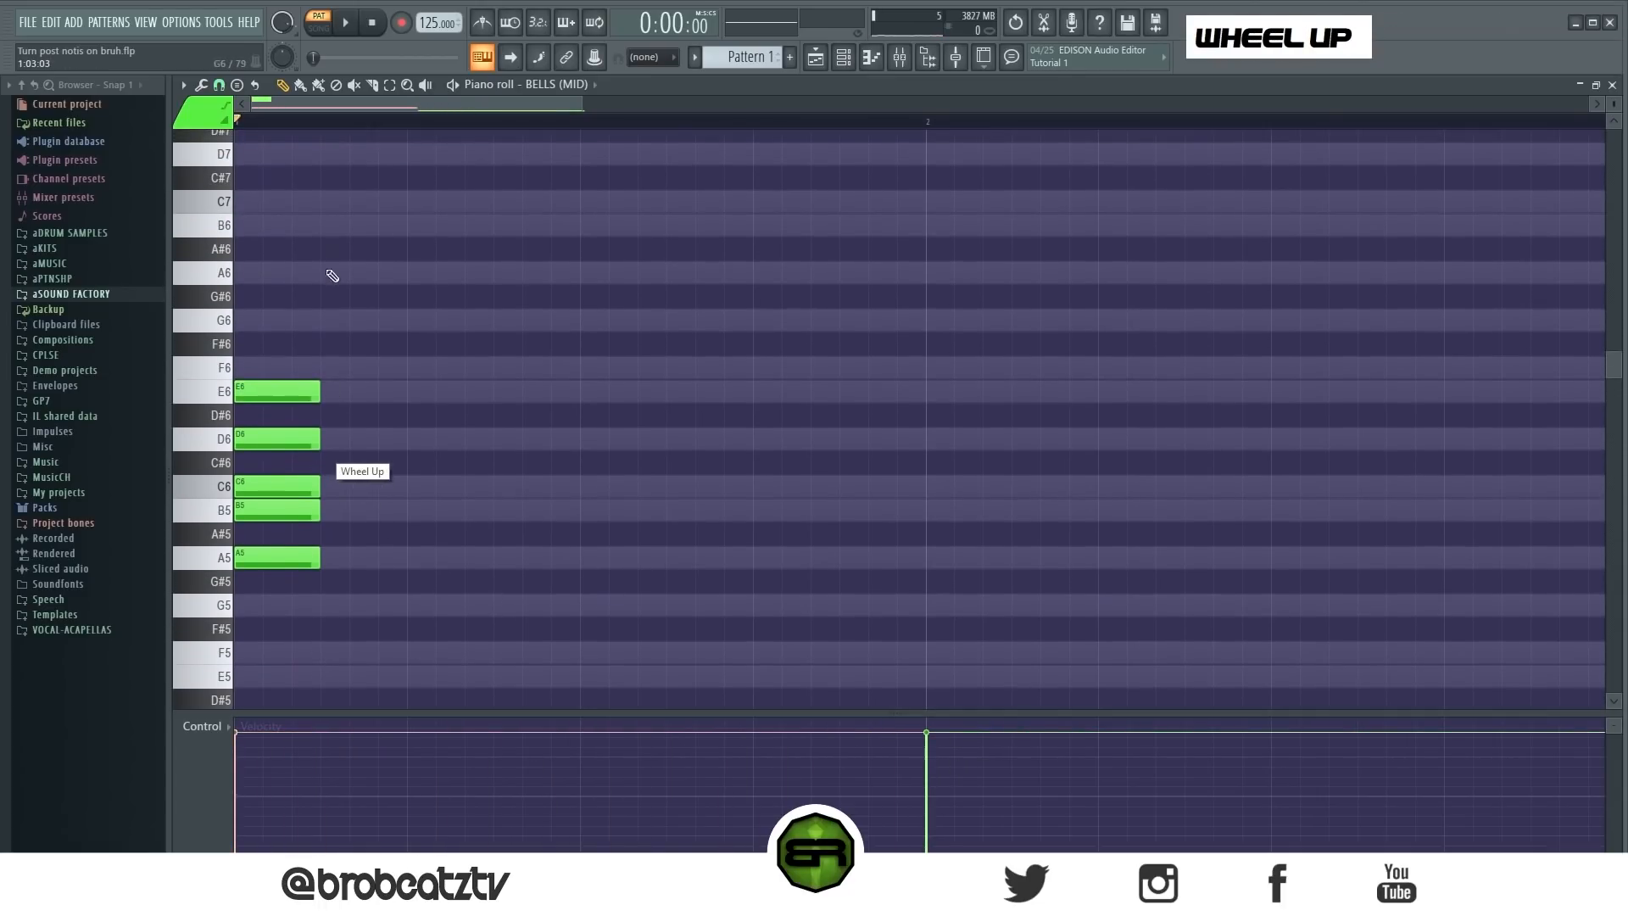
{"action": "scroll", "coordinate": [369, 104], "scroll_direction": "up", "scroll_amount": 3}
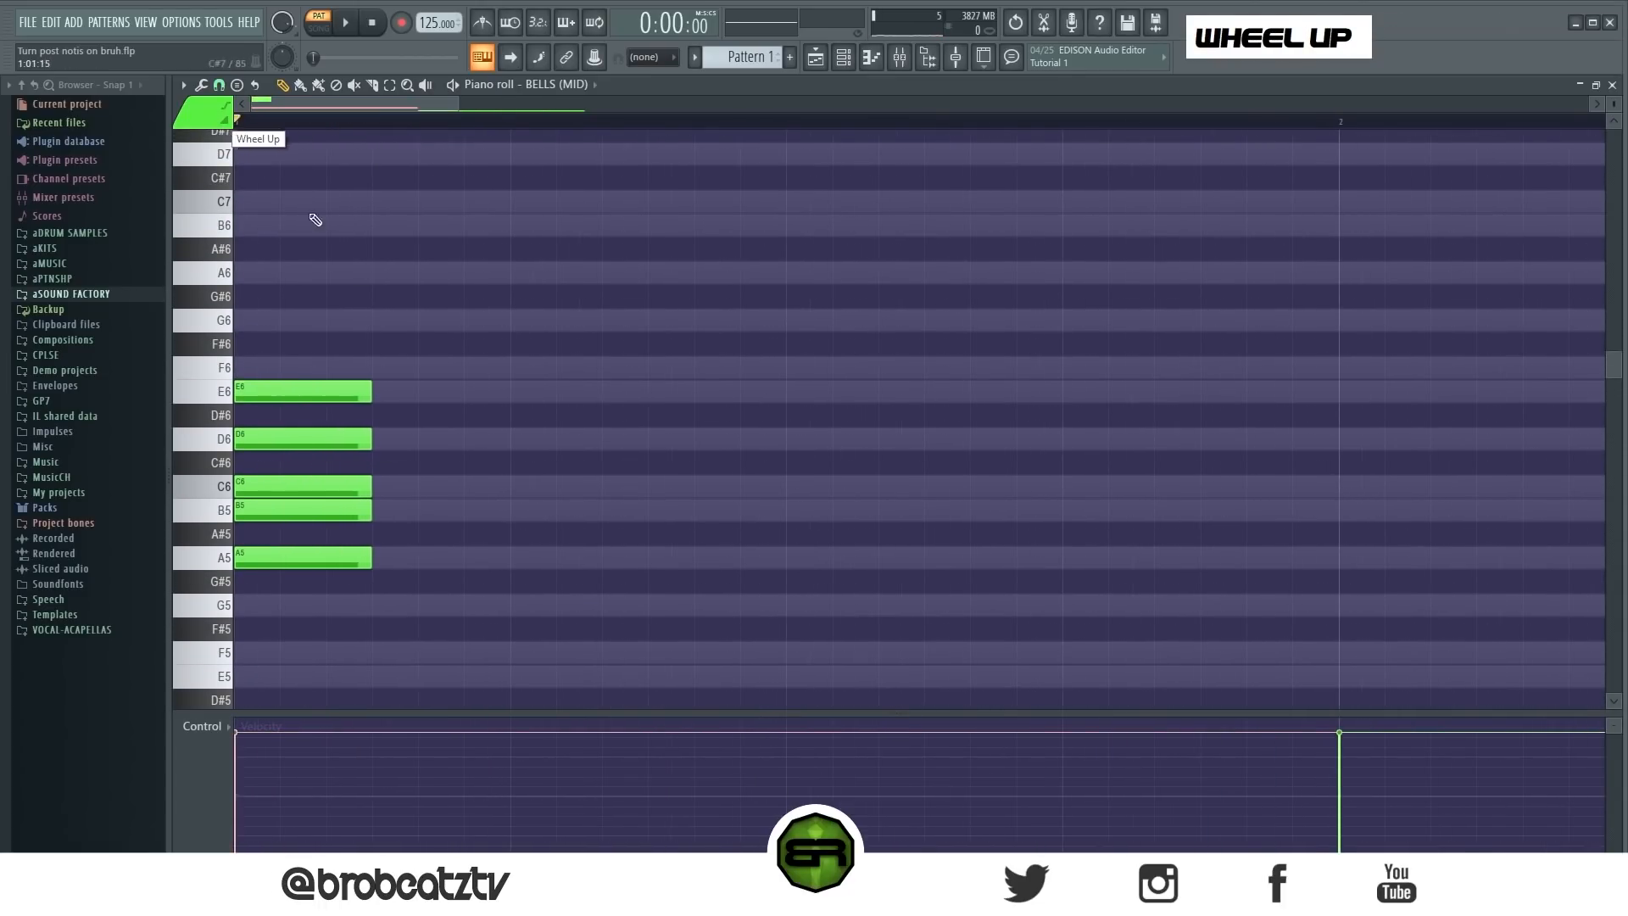
{"action": "left_click", "coordinate": [314, 436], "text": "ctrl"}
{"action": "key", "text": "ctrl+Up"}
{"action": "key", "text": "ctrl+Down"}
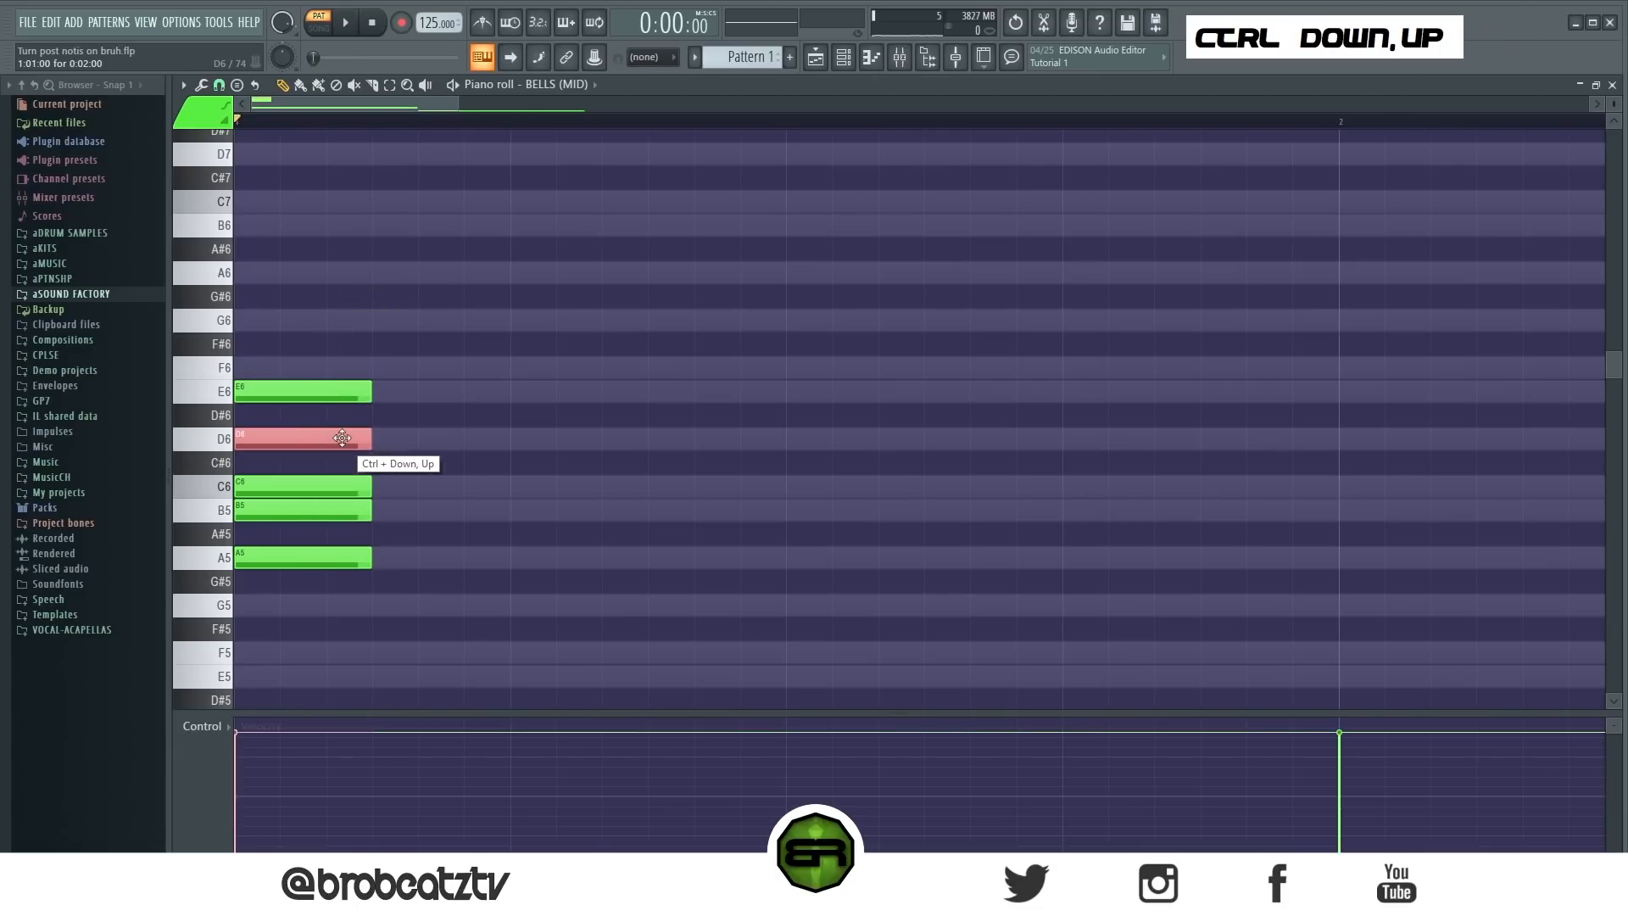
{"action": "right_click", "coordinate": [519, 430]}
Shift the B5 and C6 notes later so they follow A5 one after another as a rising run
{"action": "scroll", "coordinate": [514, 423], "scroll_direction": "down", "scroll_amount": 1}
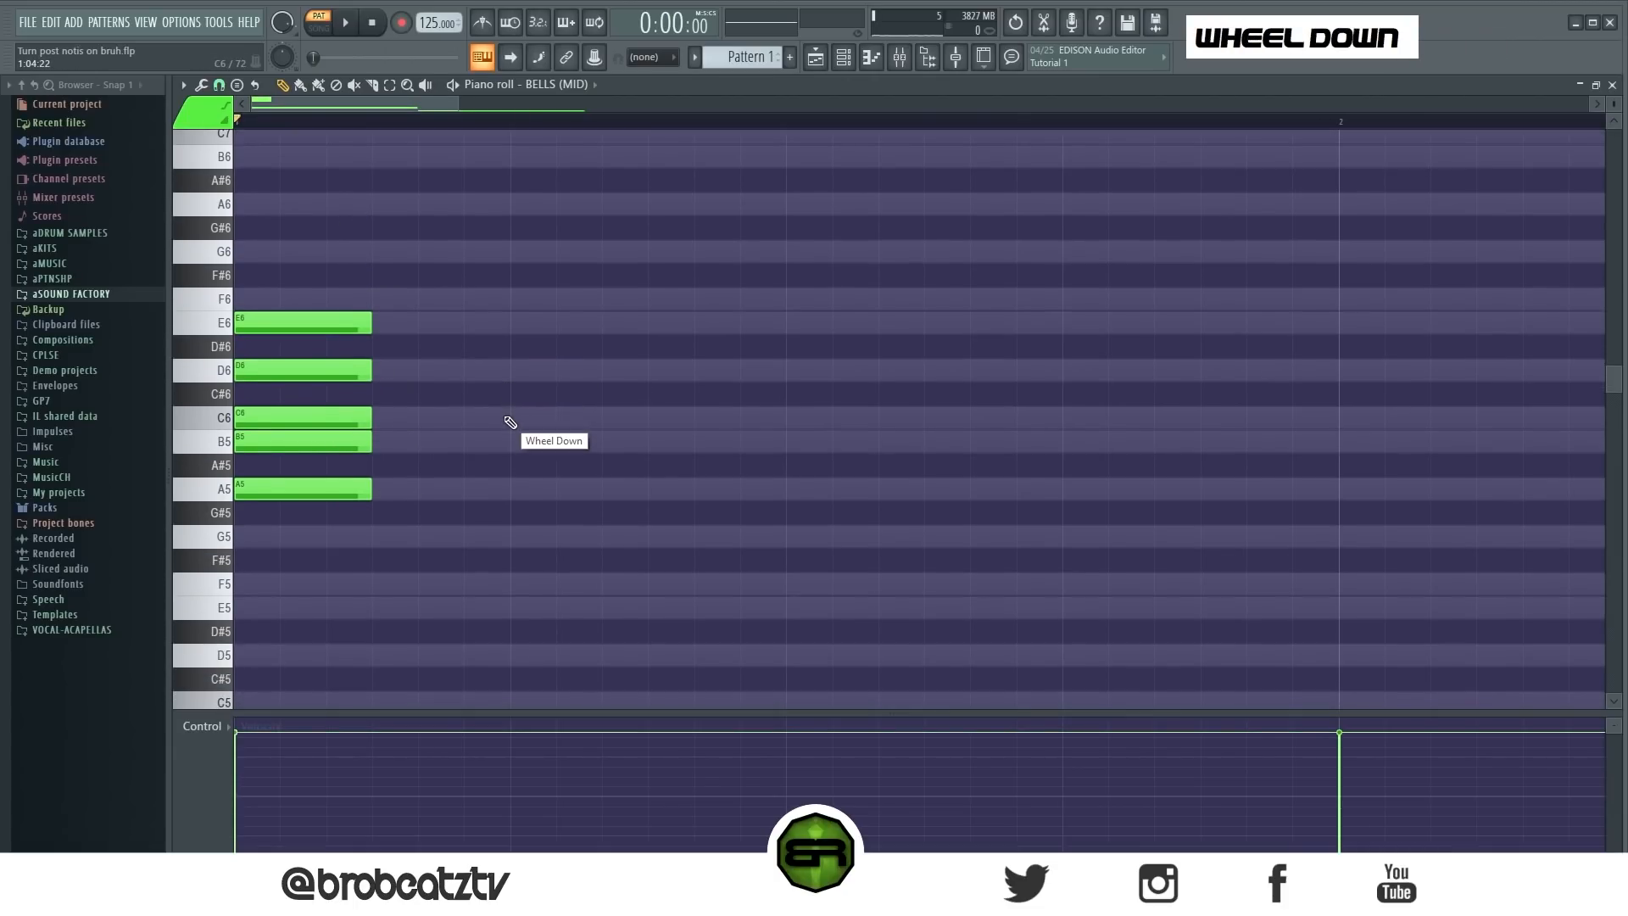
{"action": "left_click_drag", "start_coordinate": [310, 381], "coordinate": [321, 436]}
{"action": "left_click_drag", "start_coordinate": [309, 442], "coordinate": [543, 424]}
{"action": "right_click", "coordinate": [379, 462]}
Duplicate the A5, B5 and C6 run so the copy starts halfway through bar 1
{"action": "left_click_drag", "start_coordinate": [667, 381], "coordinate": [288, 548], "text": "ctrl"}
{"action": "right_click", "coordinate": [289, 548]}
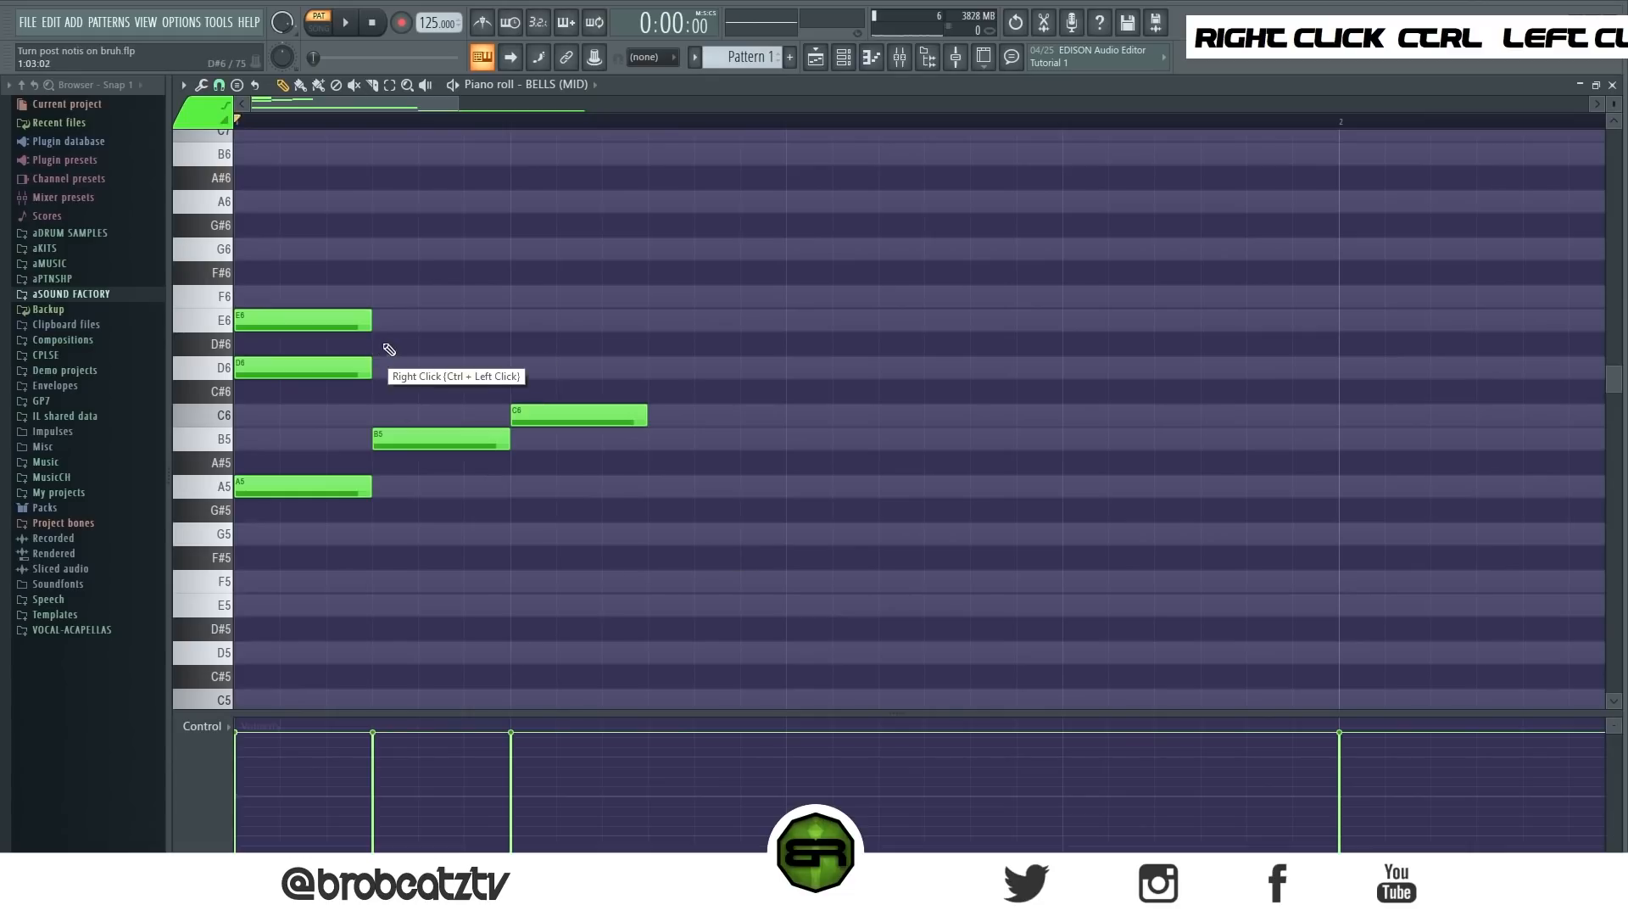
{"action": "left_click_drag", "start_coordinate": [670, 382], "coordinate": [289, 553], "text": "ctrl"}
{"action": "left_click_drag", "start_coordinate": [284, 487], "coordinate": [864, 504], "text": "shift"}
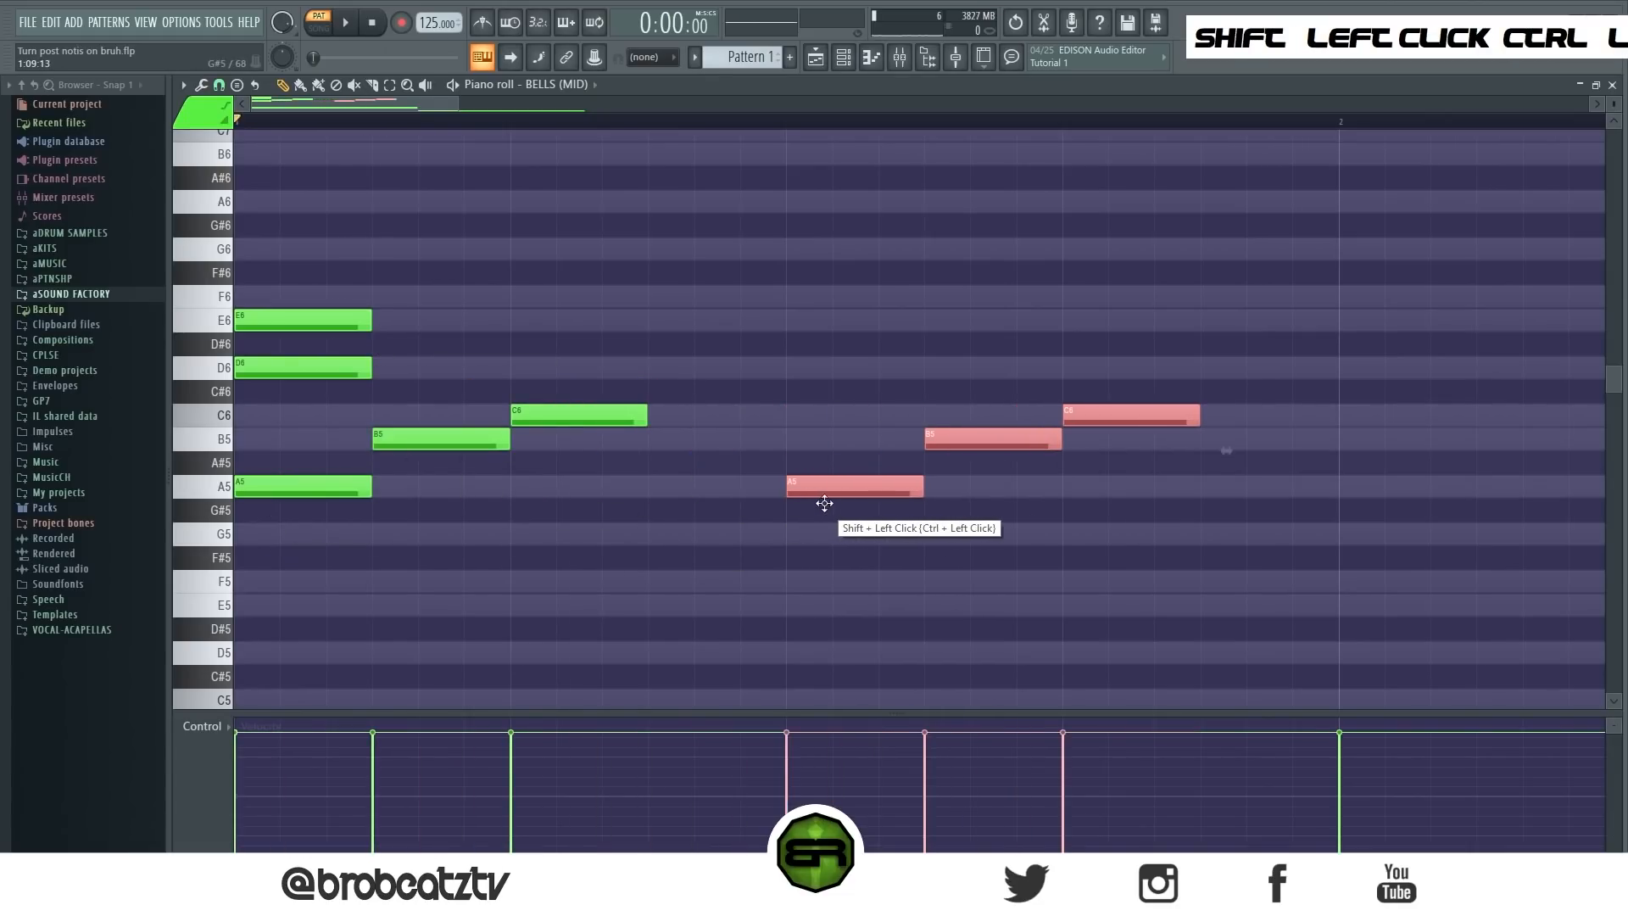
{"action": "right_click", "coordinate": [712, 549]}
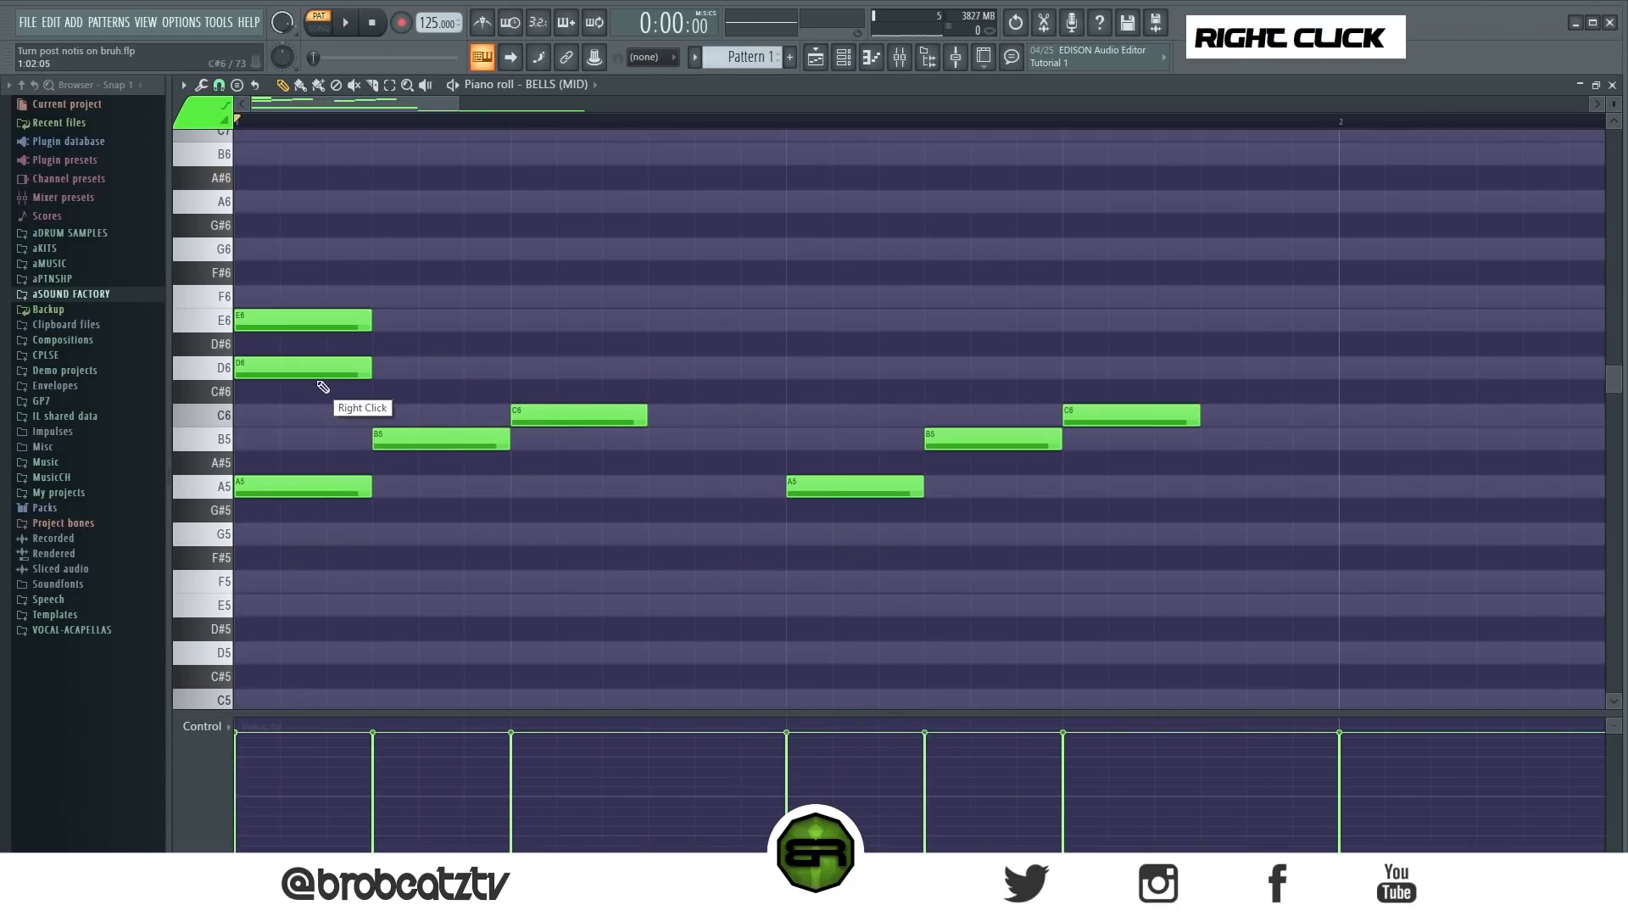
Copy the E6 note above both C6 notes in bar 1
{"action": "left_click_drag", "start_coordinate": [284, 322], "coordinate": [1098, 365], "text": "shift"}
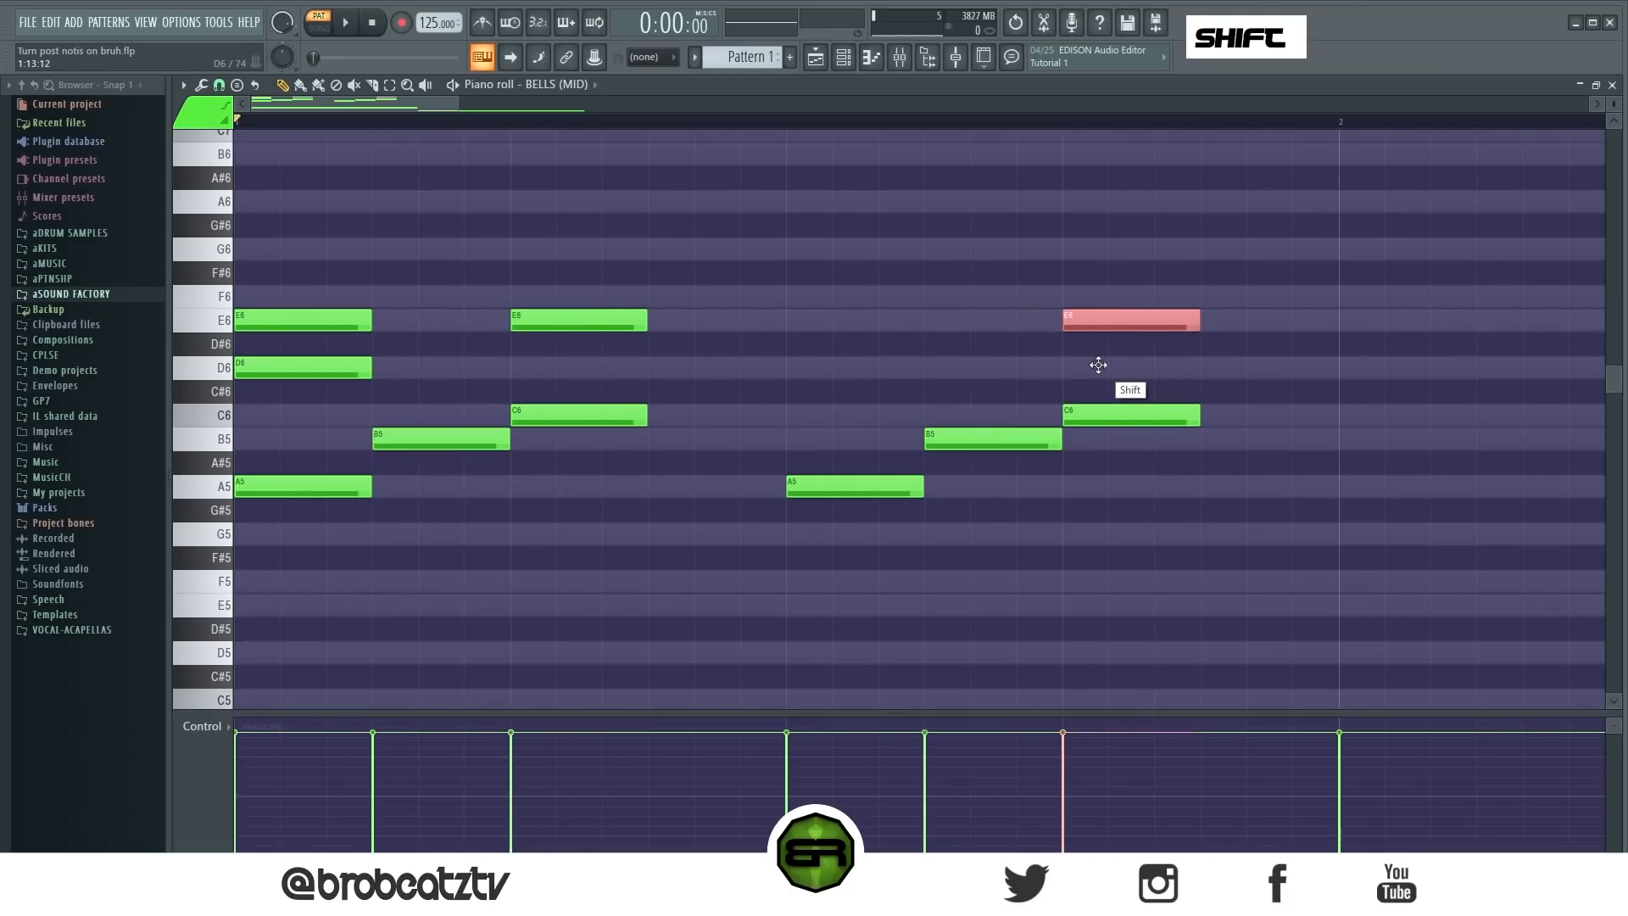
{"action": "right_click", "coordinate": [695, 165]}
{"action": "scroll", "coordinate": [676, 129], "scroll_direction": "down", "scroll_amount": 2}
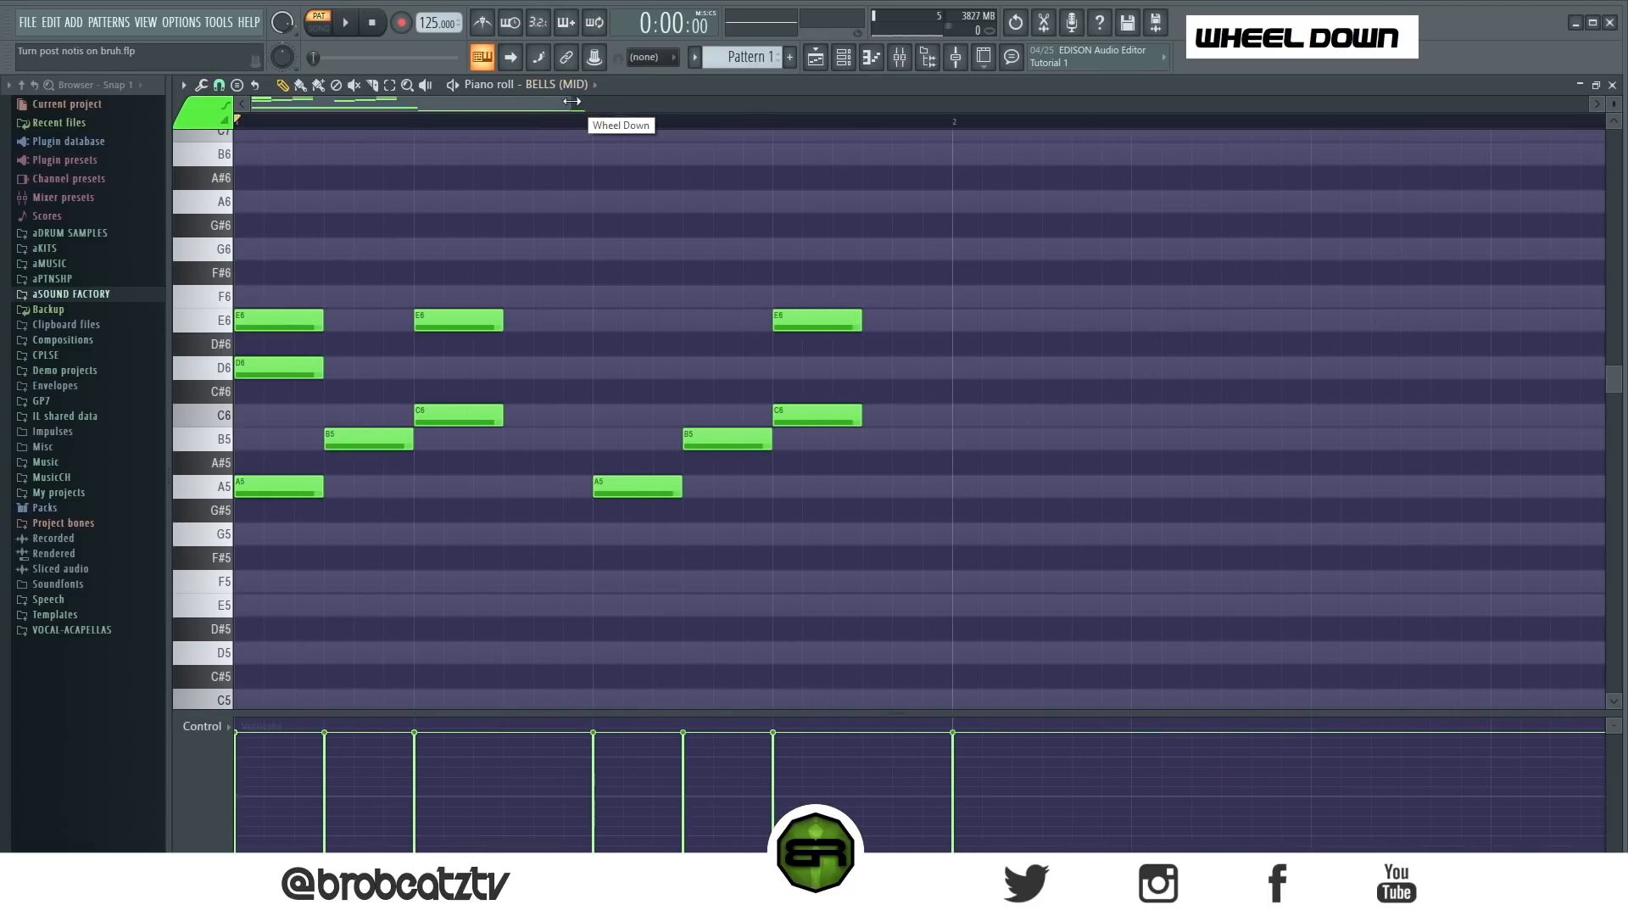
{"action": "scroll", "coordinate": [573, 101], "scroll_direction": "down", "scroll_amount": 2}
{"action": "right_click", "coordinate": [614, 270]}
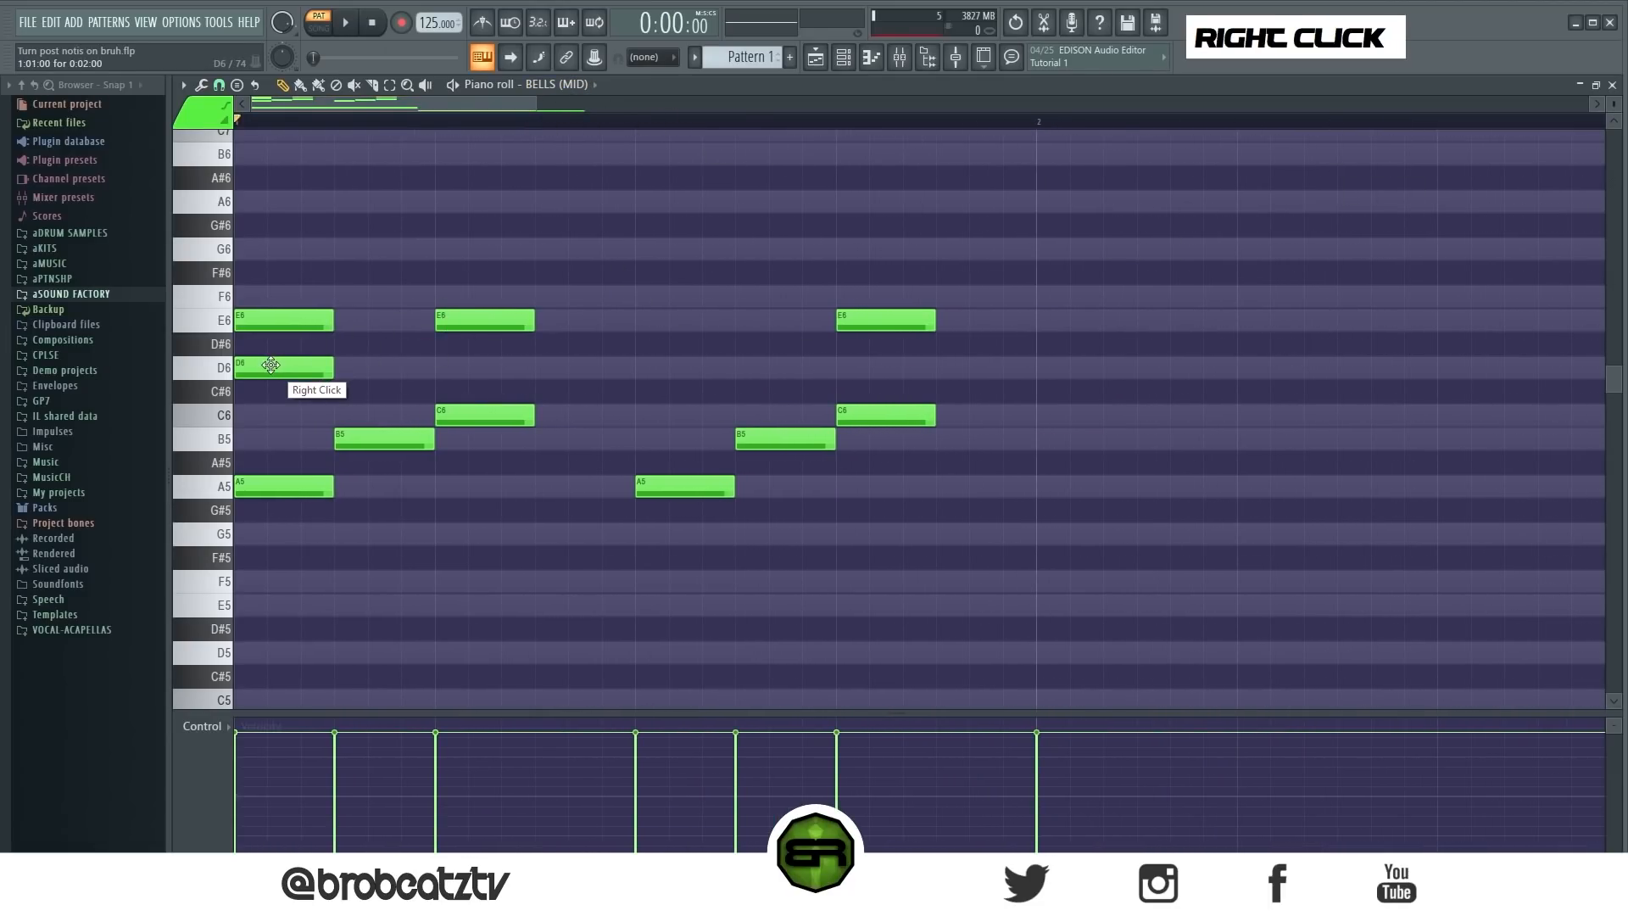
Delete the D6 note and the E6 note stacked over the first A5 in bar 1
{"action": "left_click_drag", "start_coordinate": [271, 367], "coordinate": [673, 368]}
{"action": "right_click", "coordinate": [674, 368]}
{"action": "right_click", "coordinate": [307, 322]}
Copy both B5 notes to directly after the C6 notes and transpose the copies up one octave to B6
{"action": "left_click", "coordinate": [377, 439], "text": "ctrl"}
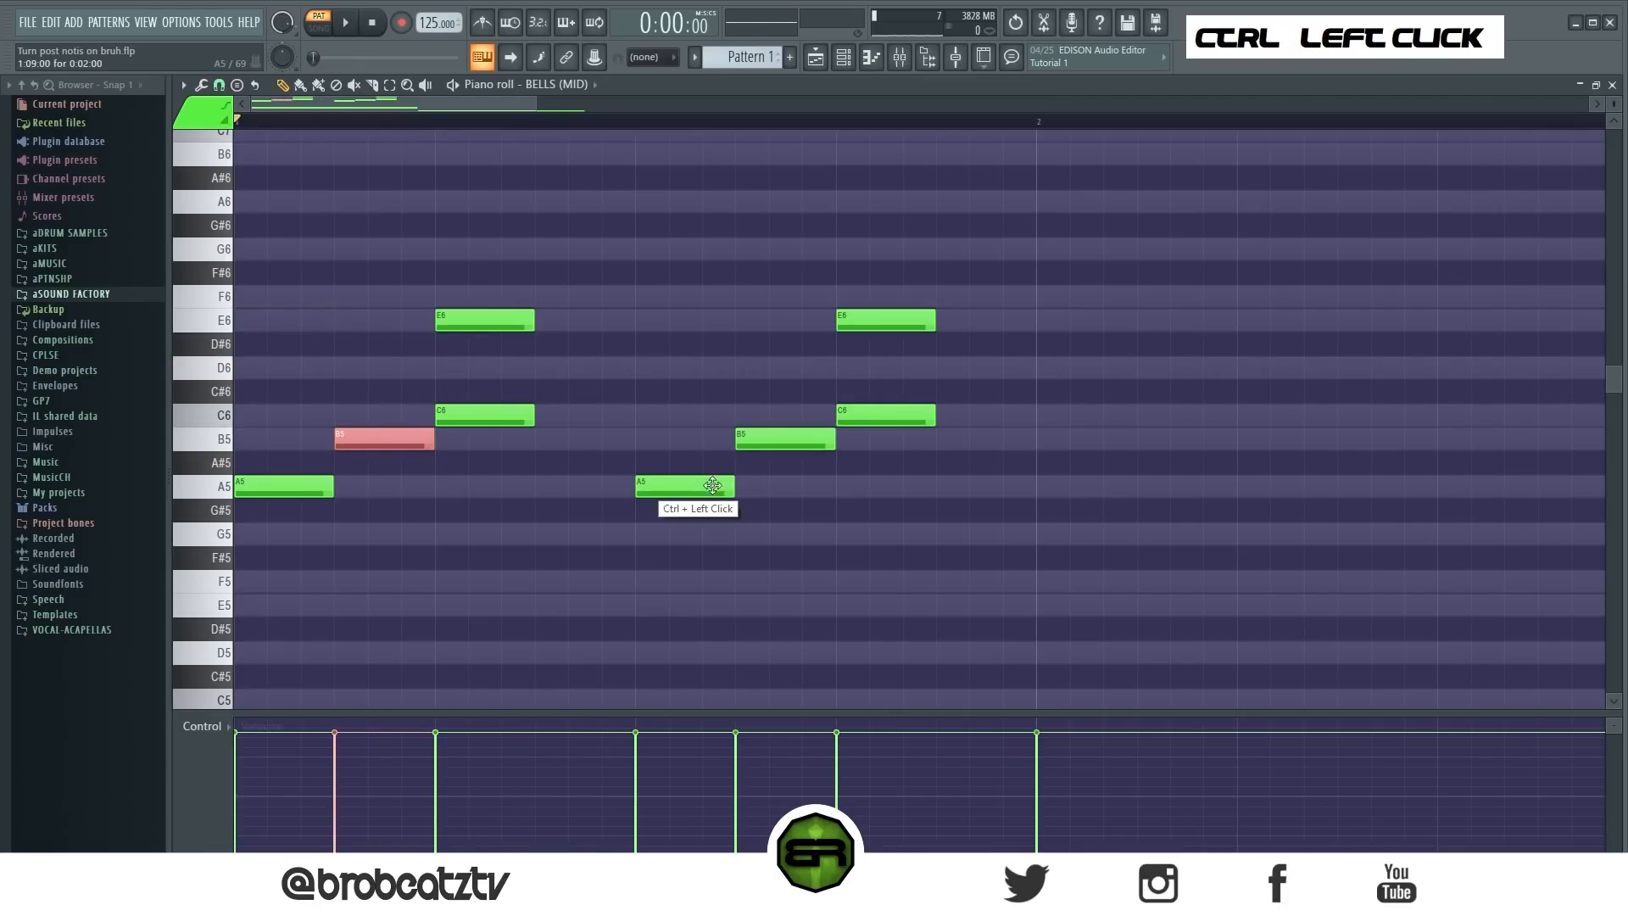
{"action": "left_click", "coordinate": [776, 439], "text": "ctrl+shift"}
{"action": "left_click_drag", "start_coordinate": [749, 443], "coordinate": [967, 457], "text": "shift"}
{"action": "key", "text": "ctrl+Up"}
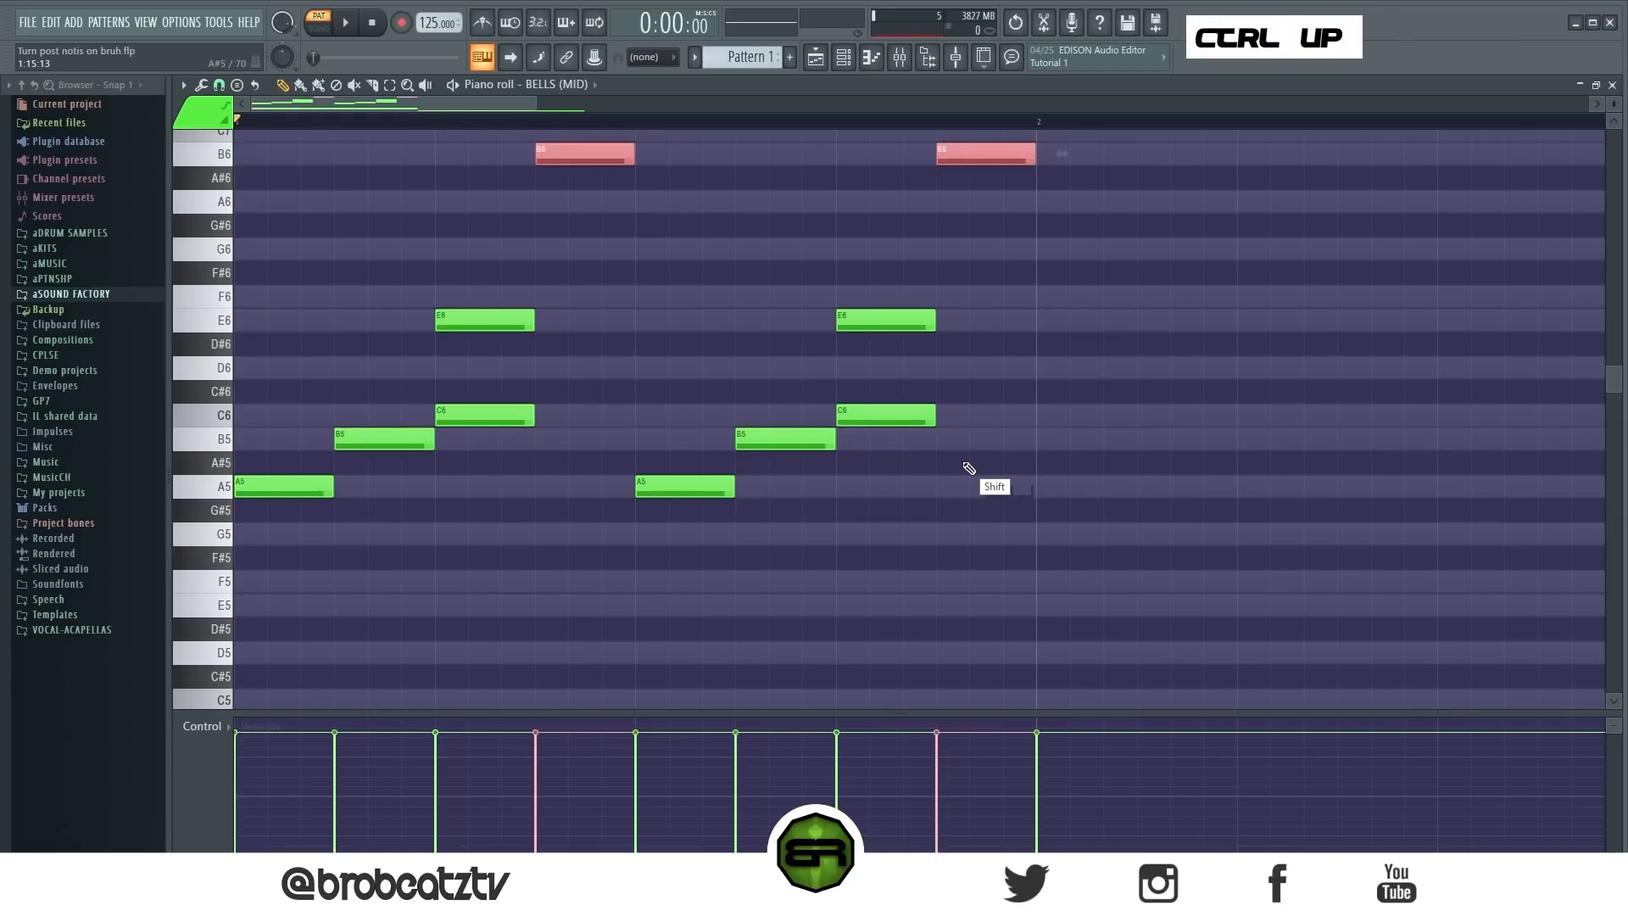
{"action": "right_click", "coordinate": [752, 338]}
Play back the bar 1 melody
{"action": "scroll", "coordinate": [752, 338], "scroll_direction": "up", "scroll_amount": 1}
{"action": "key", "text": "space"}
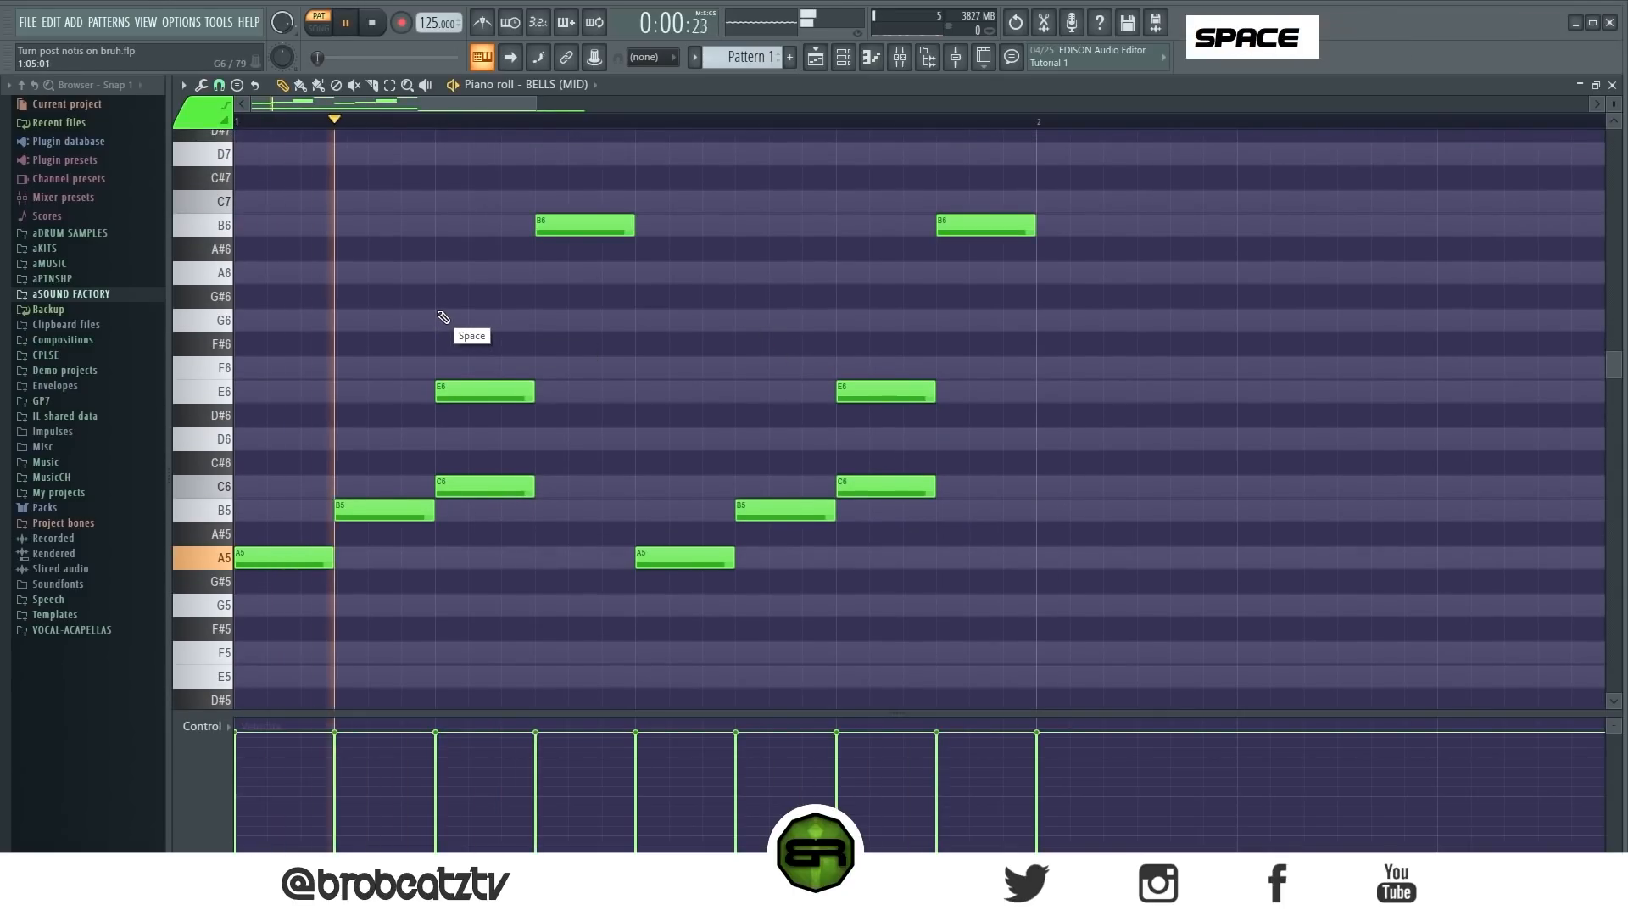
{"action": "key", "text": "space"}
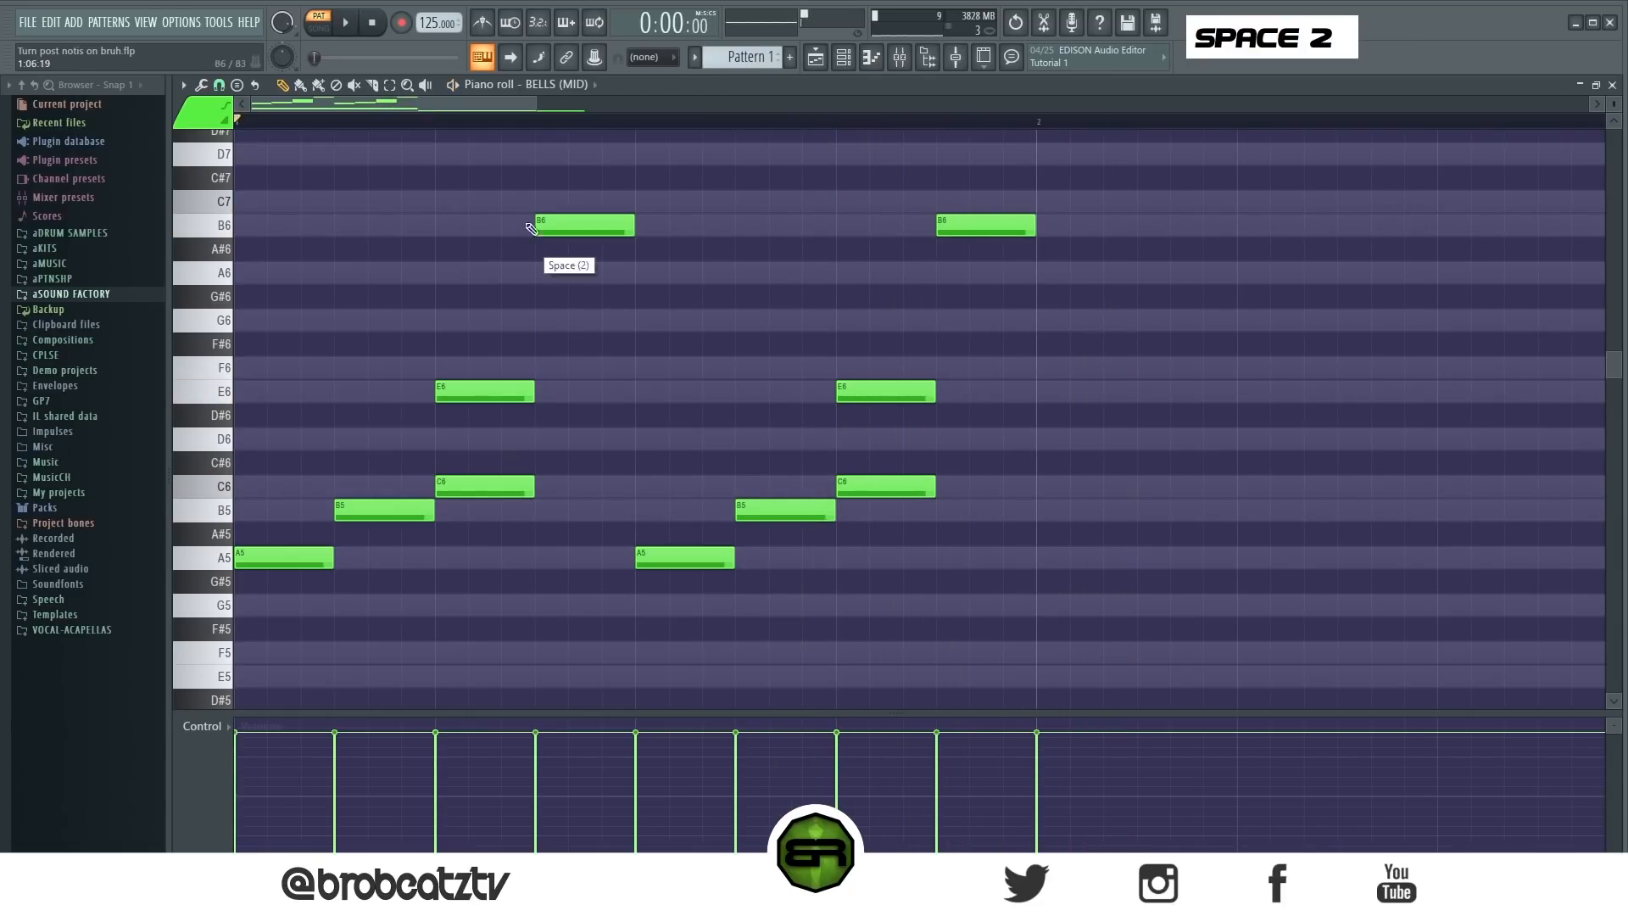
Duplicate the short melody notes of bar 1 into bar 2
{"action": "scroll", "coordinate": [1035, 174], "scroll_direction": "down", "scroll_amount": 4, "text": "ctrl"}
{"action": "left_click_drag", "start_coordinate": [627, 210], "coordinate": [237, 635], "text": "ctrl"}
{"action": "left_click_drag", "start_coordinate": [248, 559], "coordinate": [582, 560], "text": "shift"}
{"action": "right_click", "coordinate": [591, 430]}
{"action": "scroll", "coordinate": [603, 434], "scroll_direction": "down", "scroll_amount": 3}
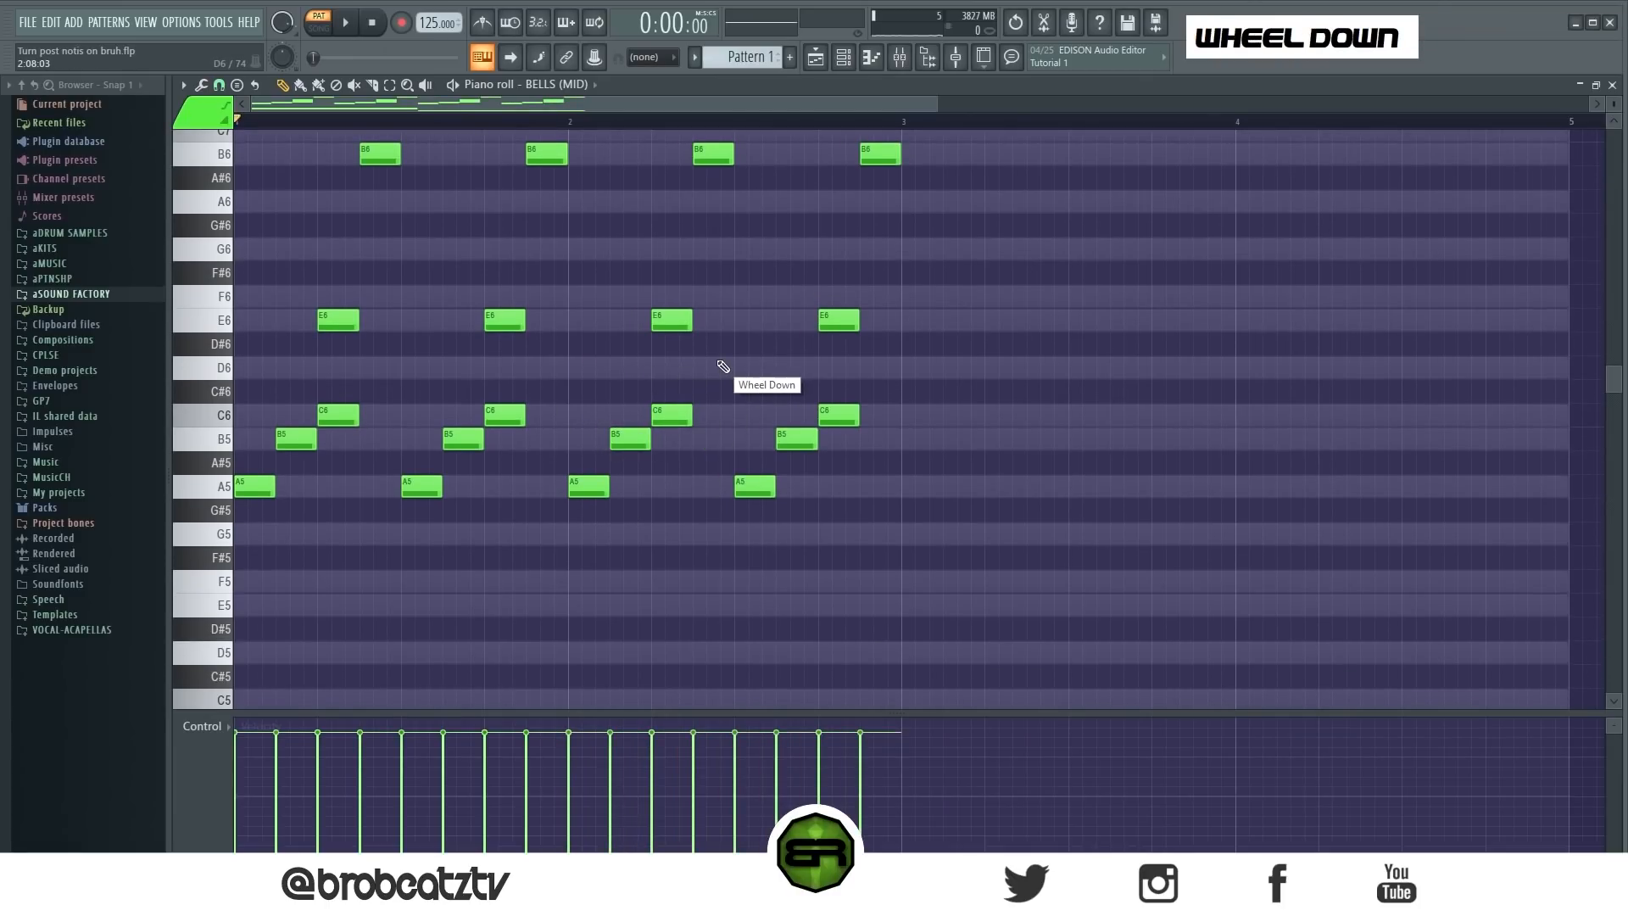
{"action": "left_click", "coordinate": [684, 299]}
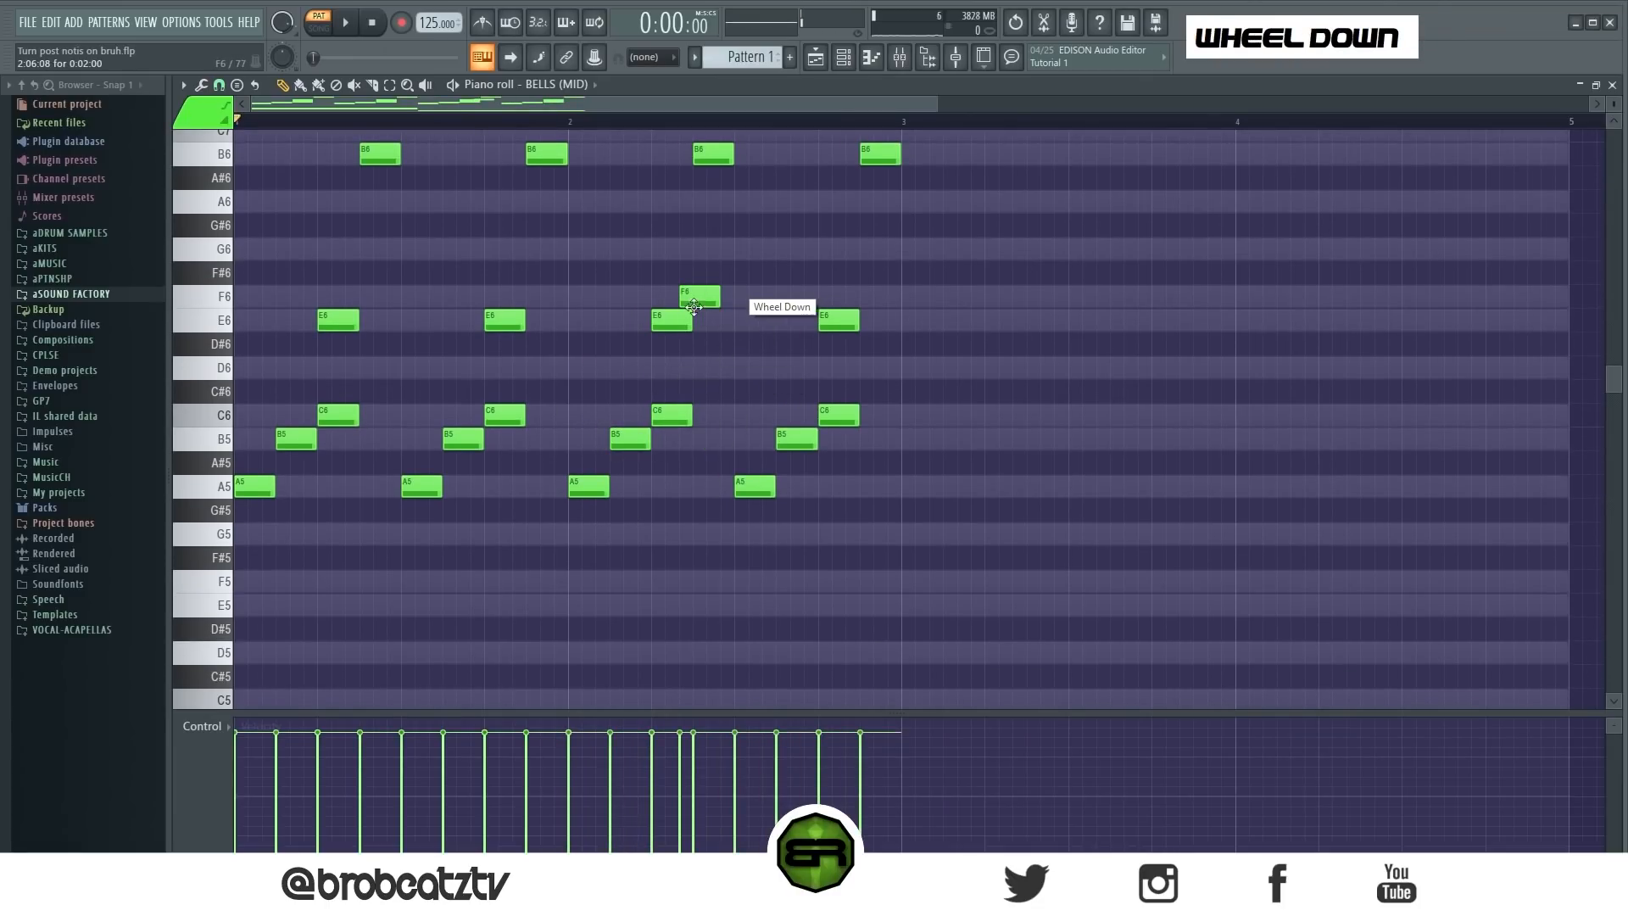
{"action": "right_click", "coordinate": [689, 299]}
{"action": "left_click", "coordinate": [696, 297]}
{"action": "right_click", "coordinate": [714, 297]}
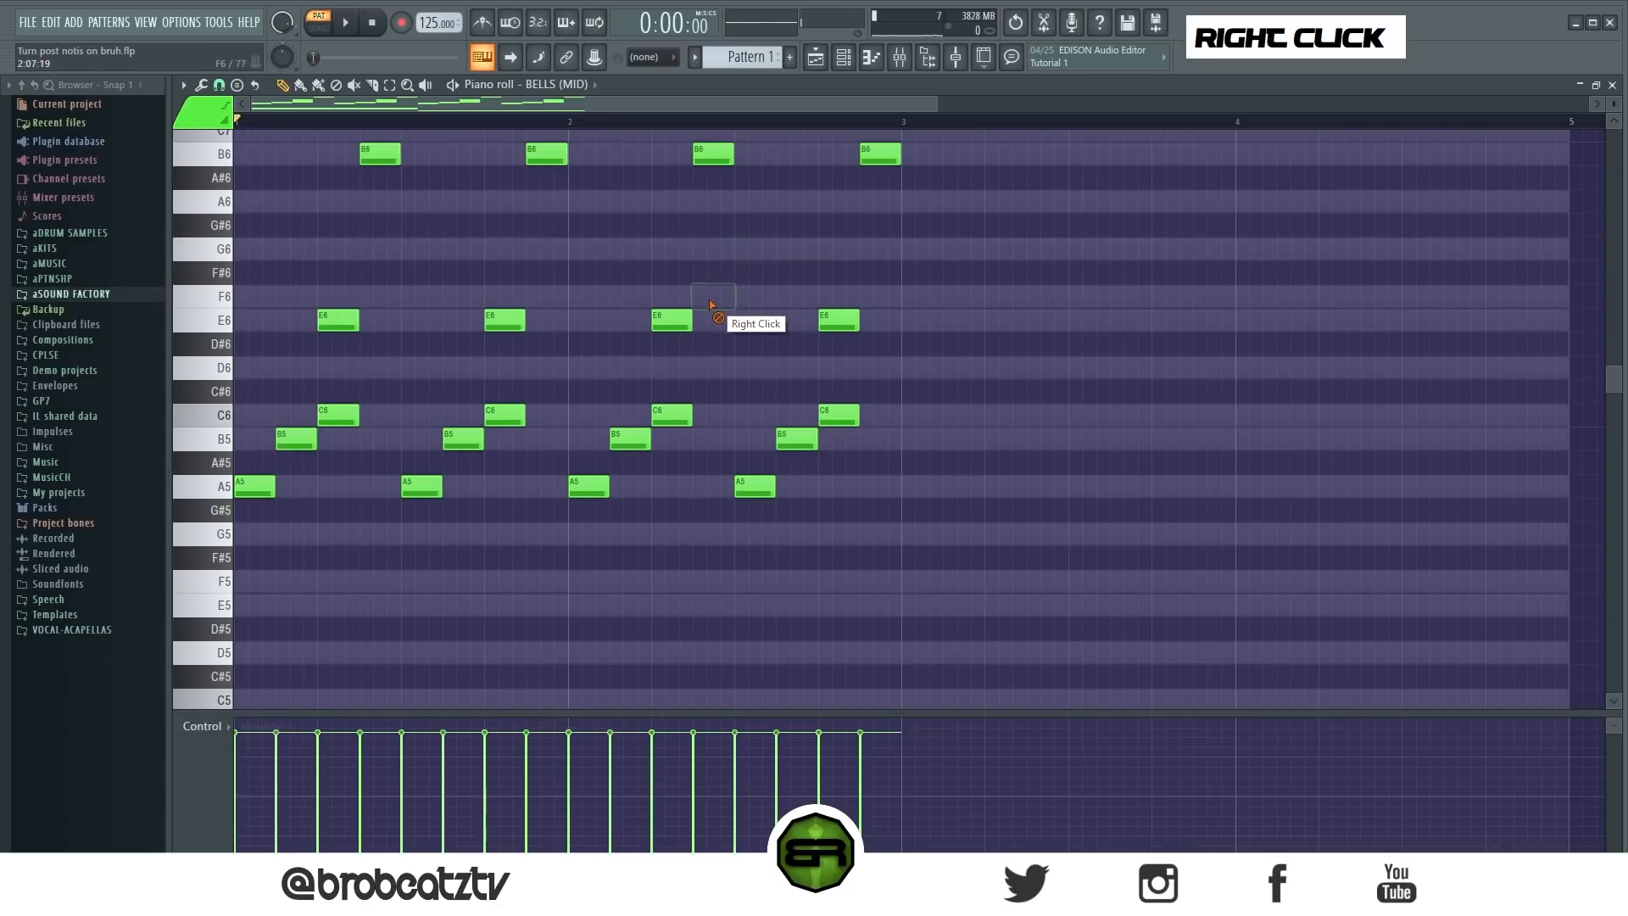
Copy the bar 2 E6 notes over that bar's A5 notes and transpose the copies down one octave to E5
{"action": "left_click_drag", "start_coordinate": [615, 287], "coordinate": [1051, 361], "text": "ctrl"}
{"action": "left_click_drag", "start_coordinate": [839, 326], "coordinate": [760, 328], "text": "shift"}
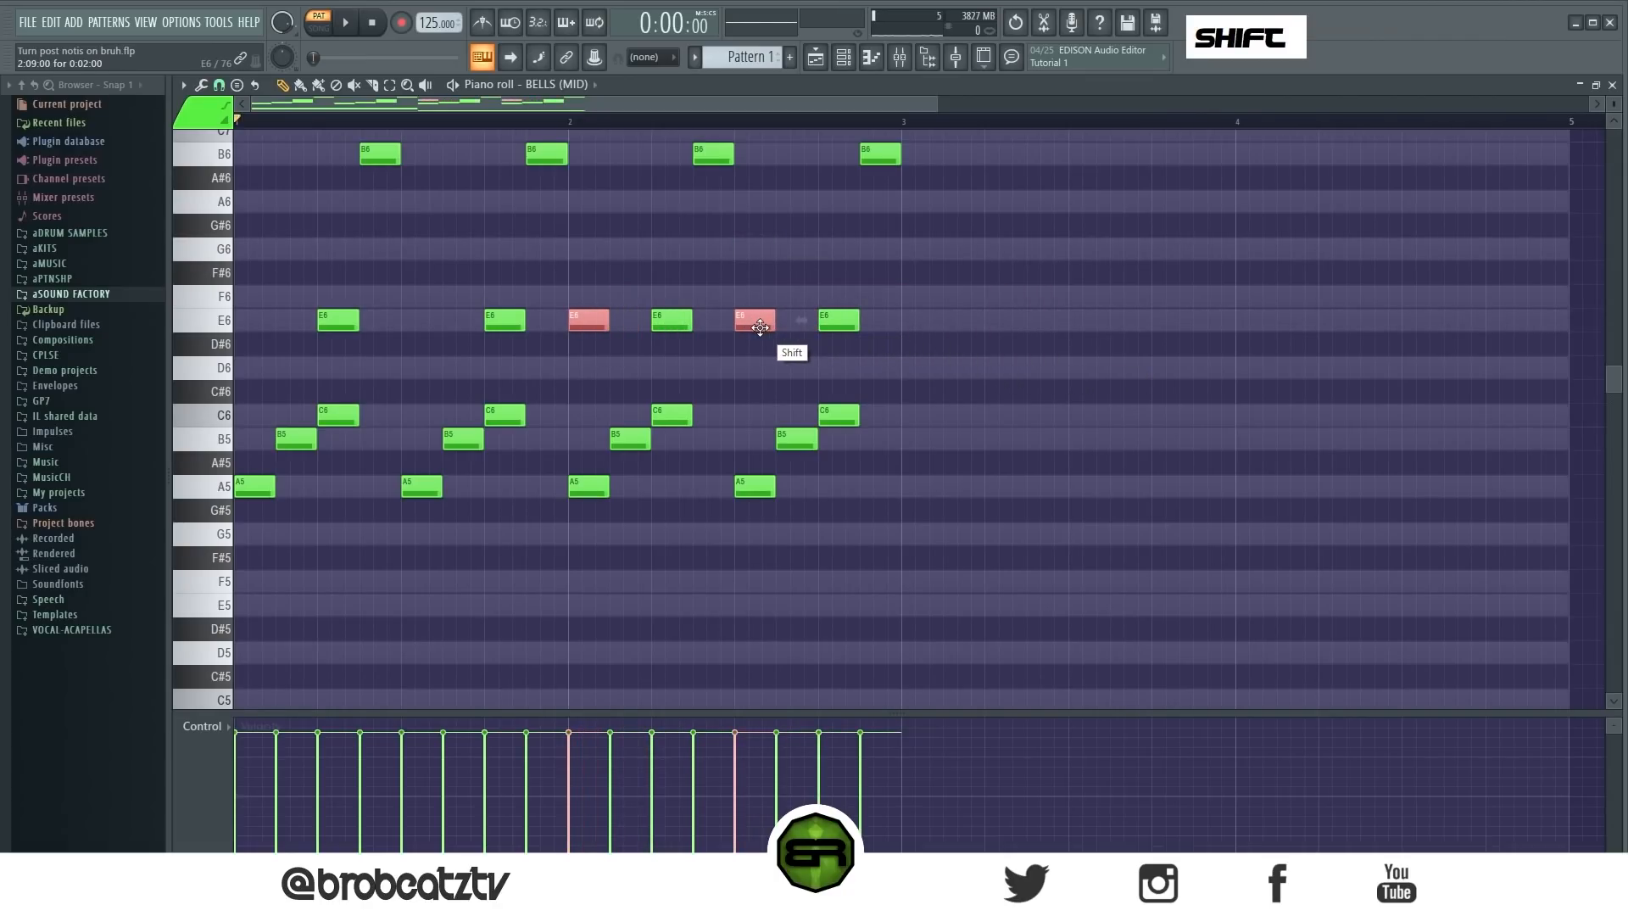
{"action": "key", "text": "ctrl+Down"}
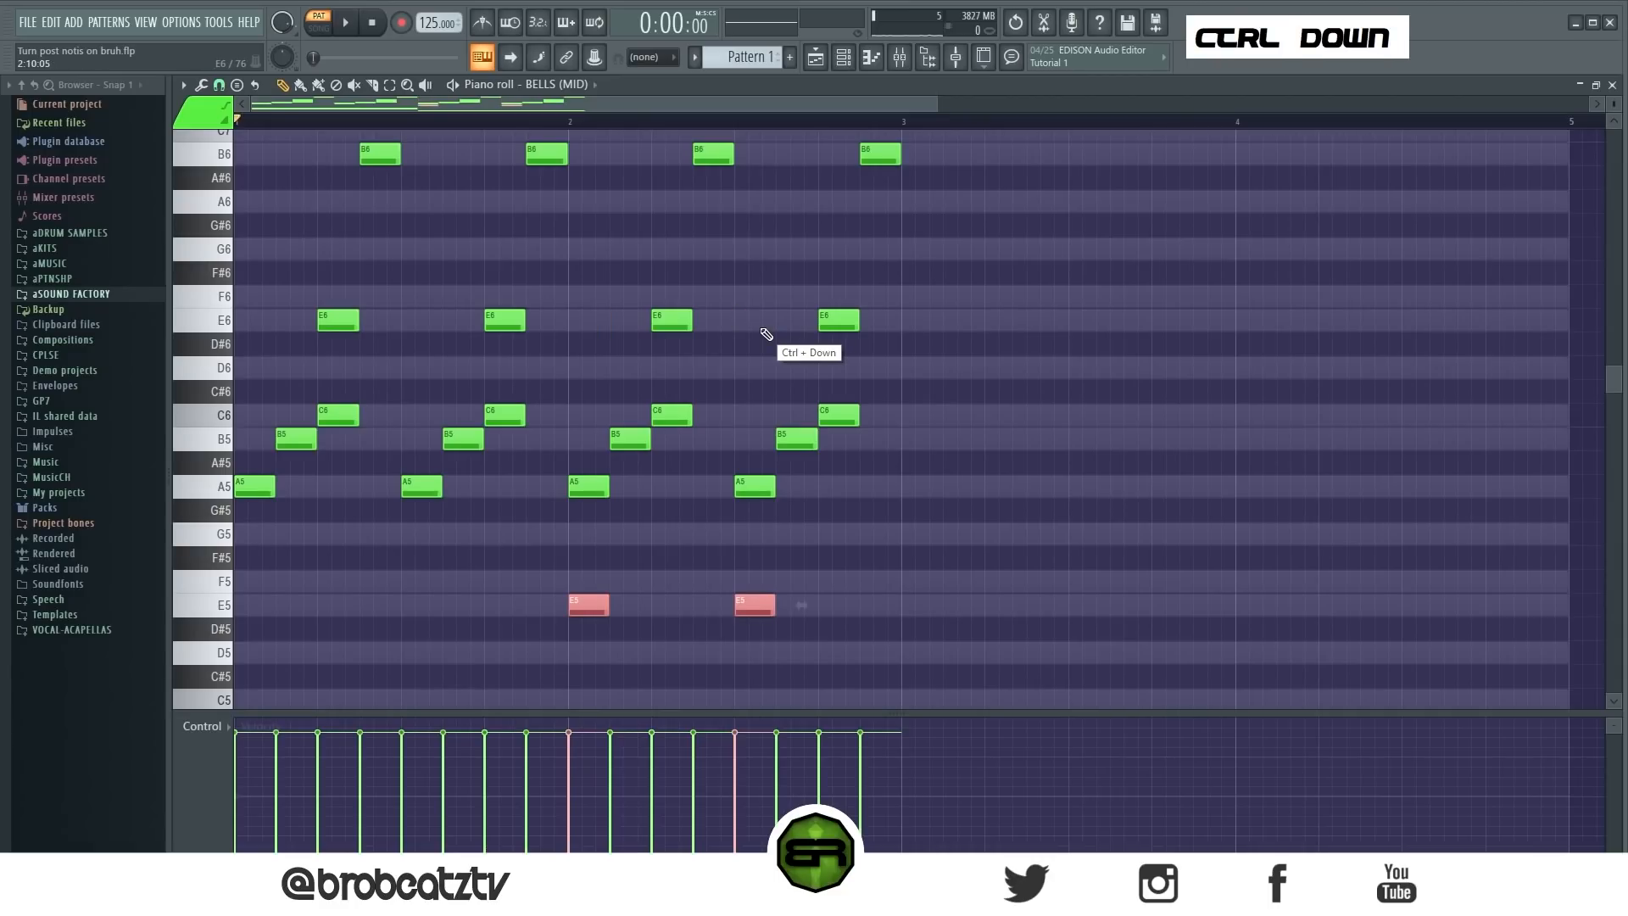
{"action": "scroll", "coordinate": [658, 359], "scroll_direction": "down", "scroll_amount": 3}
{"action": "scroll", "coordinate": [262, 407], "scroll_direction": "up", "scroll_amount": 3}
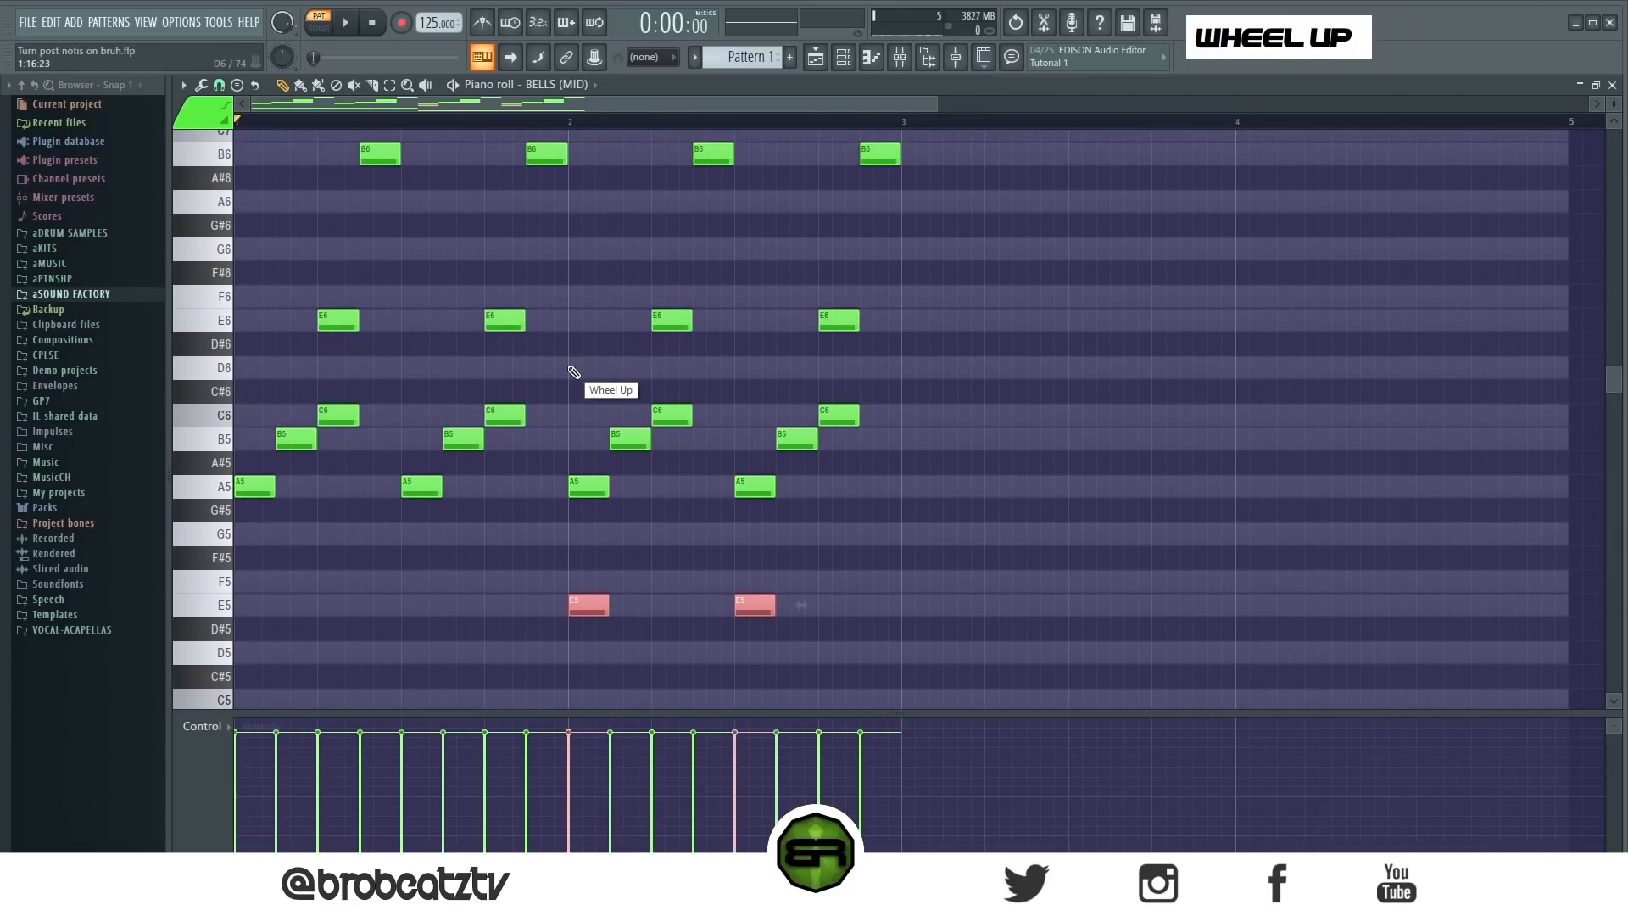
Add a D6 note in bar 2, raise it one octave to D7 and align it above the bar's first E6 note
{"action": "left_click", "coordinate": [621, 368]}
{"action": "left_click", "coordinate": [625, 370], "text": "ctrl"}
{"action": "scroll", "coordinate": [625, 378], "scroll_direction": "up", "scroll_amount": 2}
{"action": "key", "text": "ctrl+Up"}
{"action": "key", "text": "shift+Right"}
{"action": "key", "text": "shift+Right"}
{"action": "key", "text": "shift+Right"}
{"action": "key", "text": "shift+Right"}
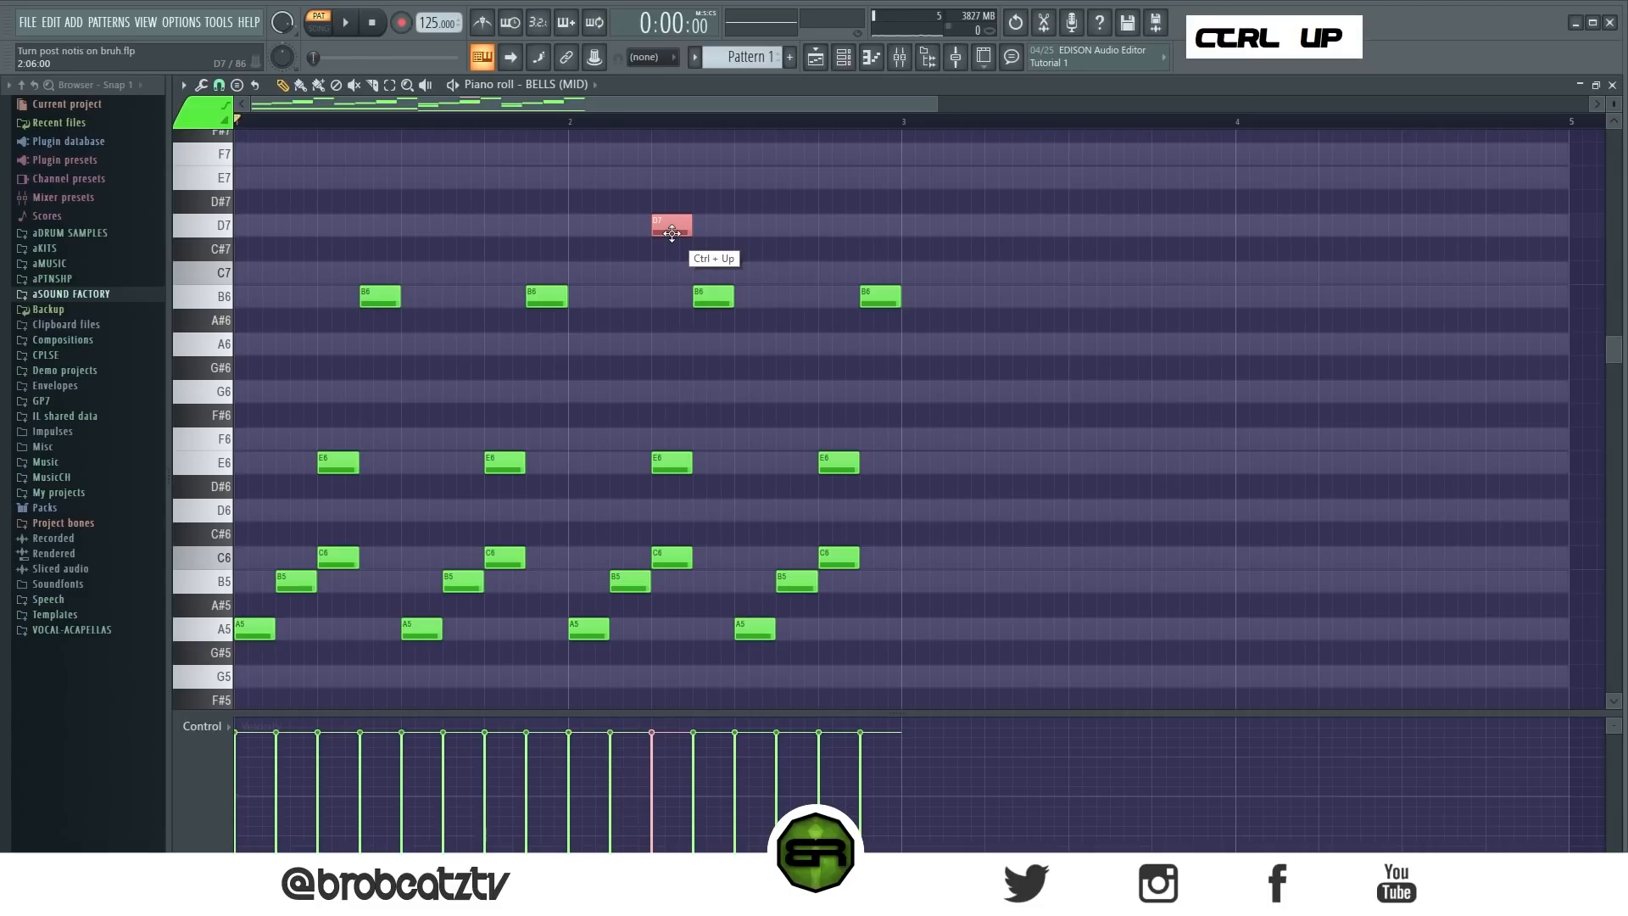
Raise the first B6 note of bar 2 to C7 and the last one to D7
{"action": "left_click", "coordinate": [703, 294], "text": "ctrl"}
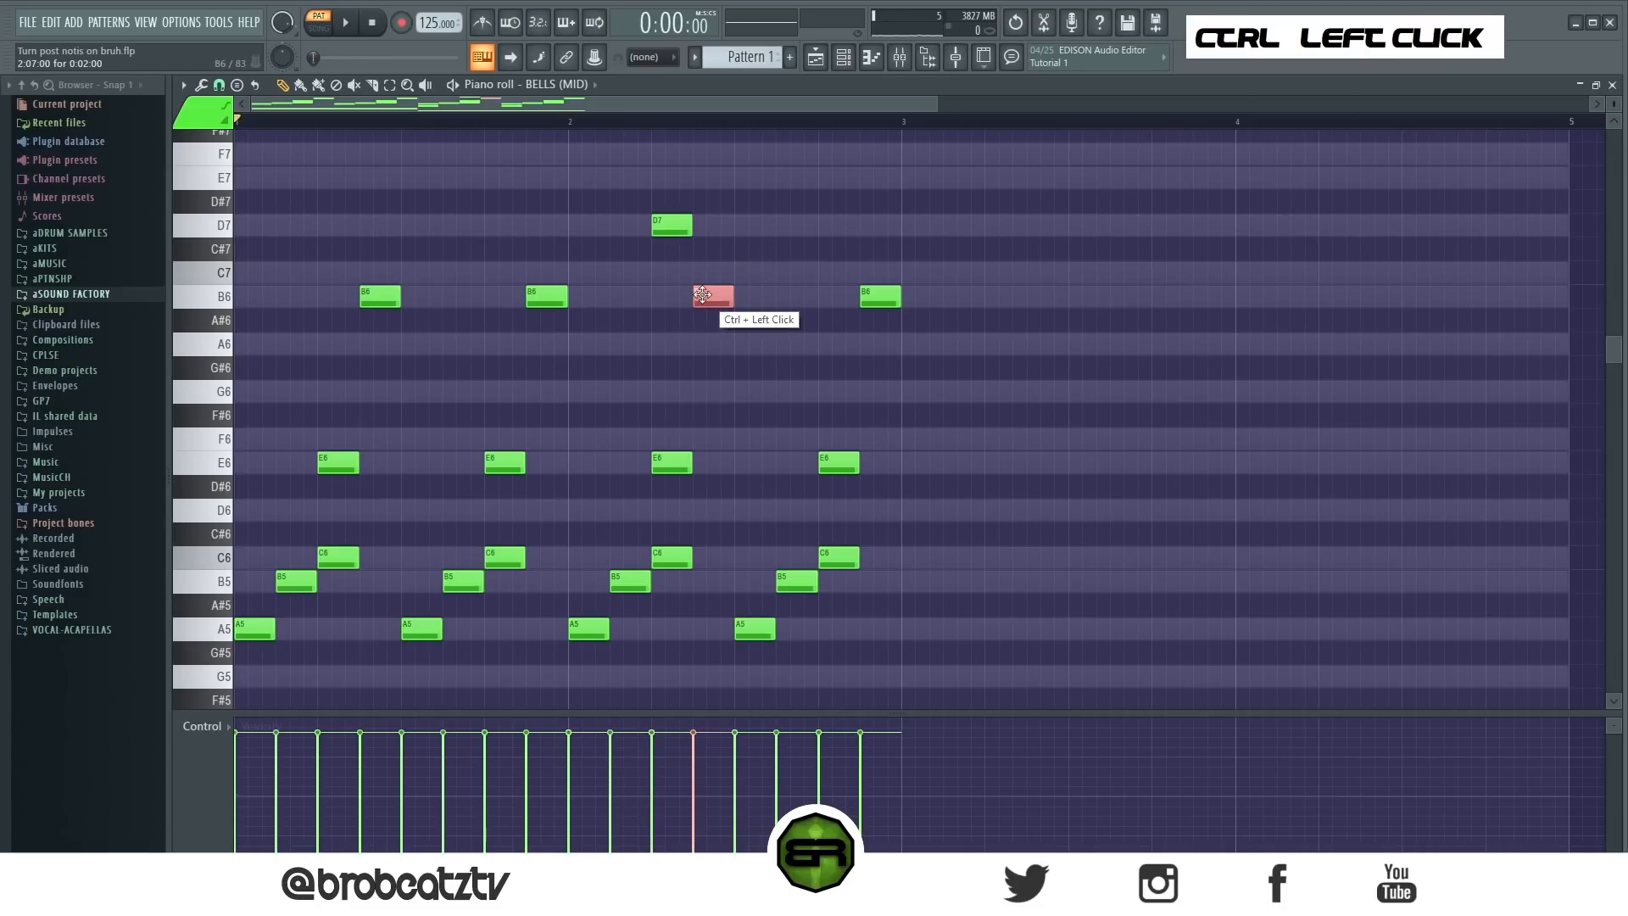
{"action": "left_click_drag", "start_coordinate": [708, 279], "coordinate": [710, 272]}
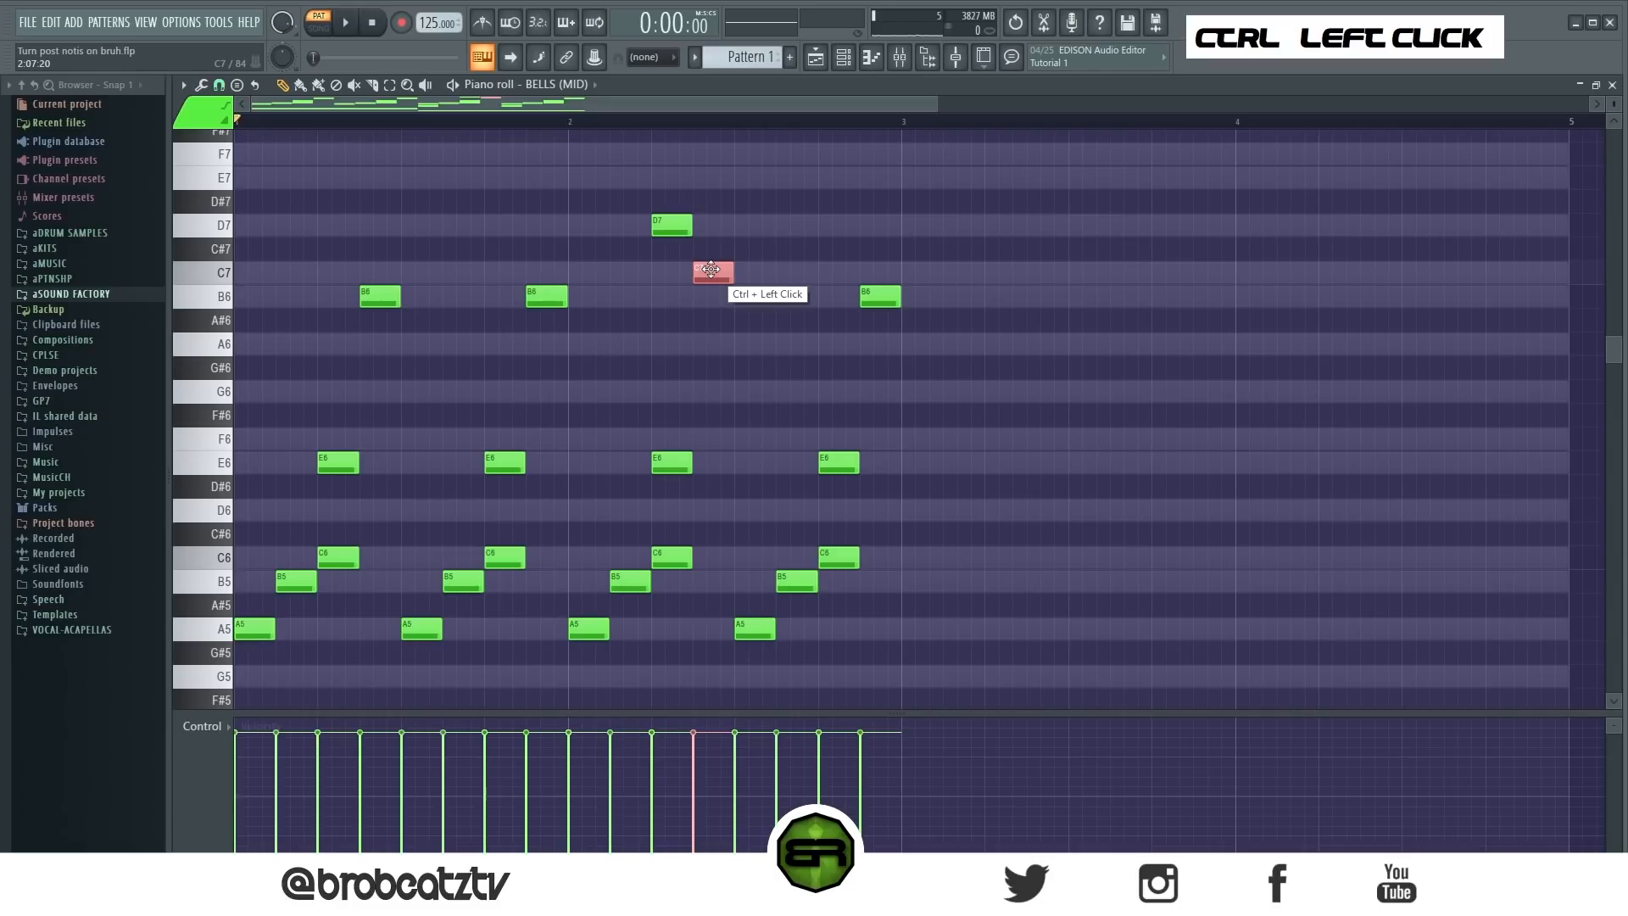
{"action": "right_click", "coordinate": [750, 254]}
{"action": "left_click_drag", "start_coordinate": [882, 300], "coordinate": [882, 229]}
{"action": "scroll", "coordinate": [616, 201], "scroll_direction": "down", "scroll_amount": 2}
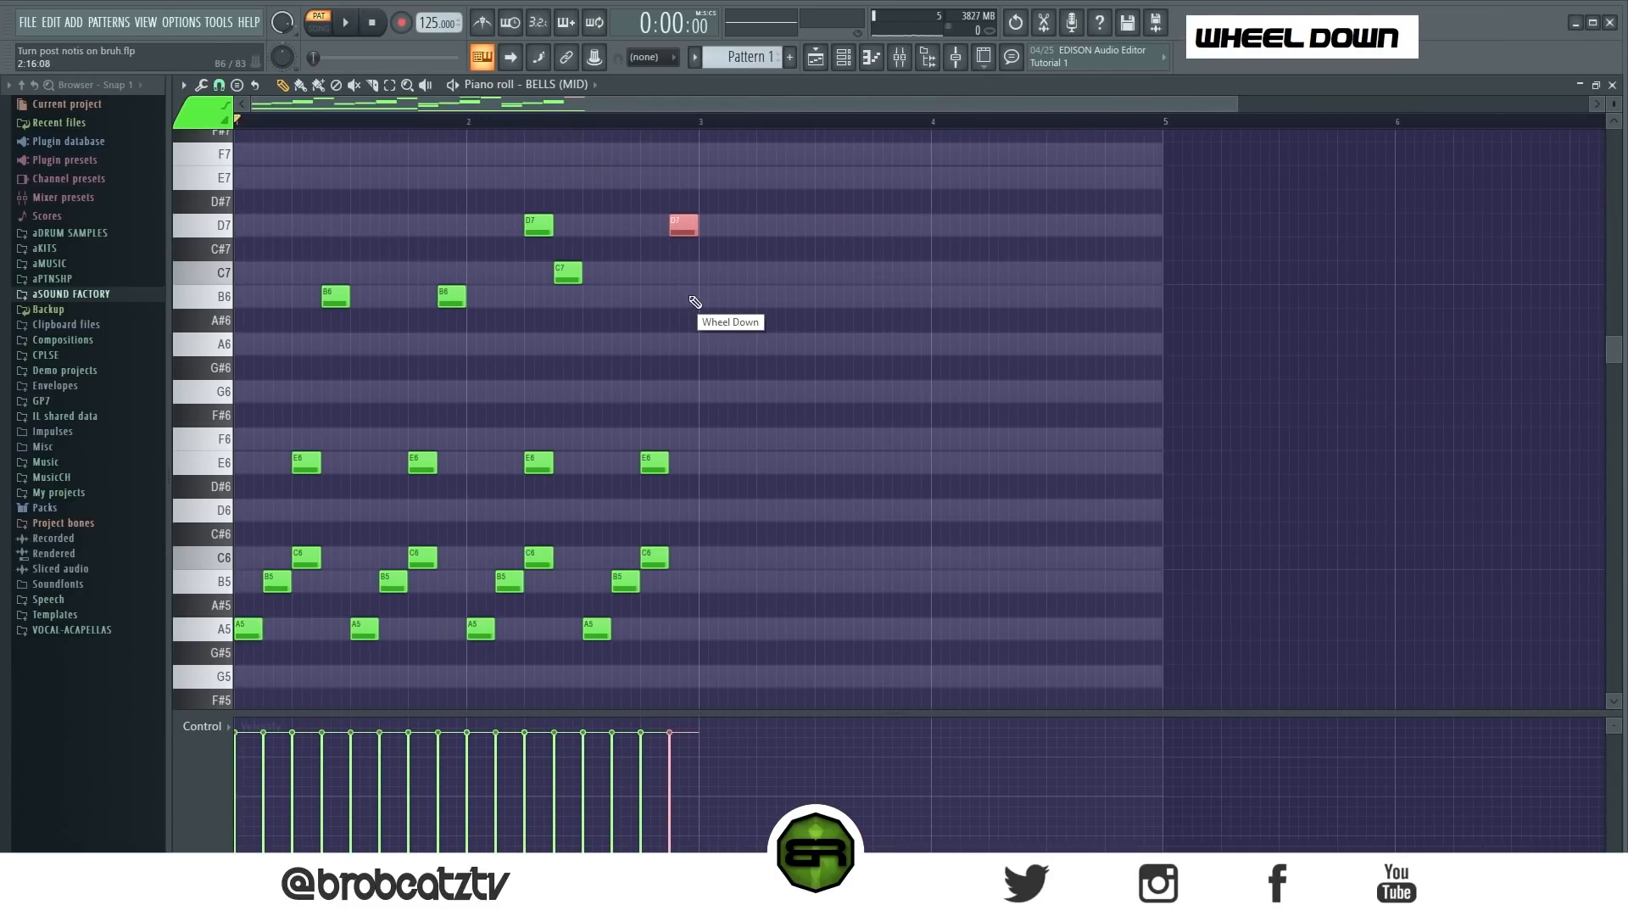
Play the two-bar bell melody twice and clear the note selection
{"action": "key", "text": "space"}
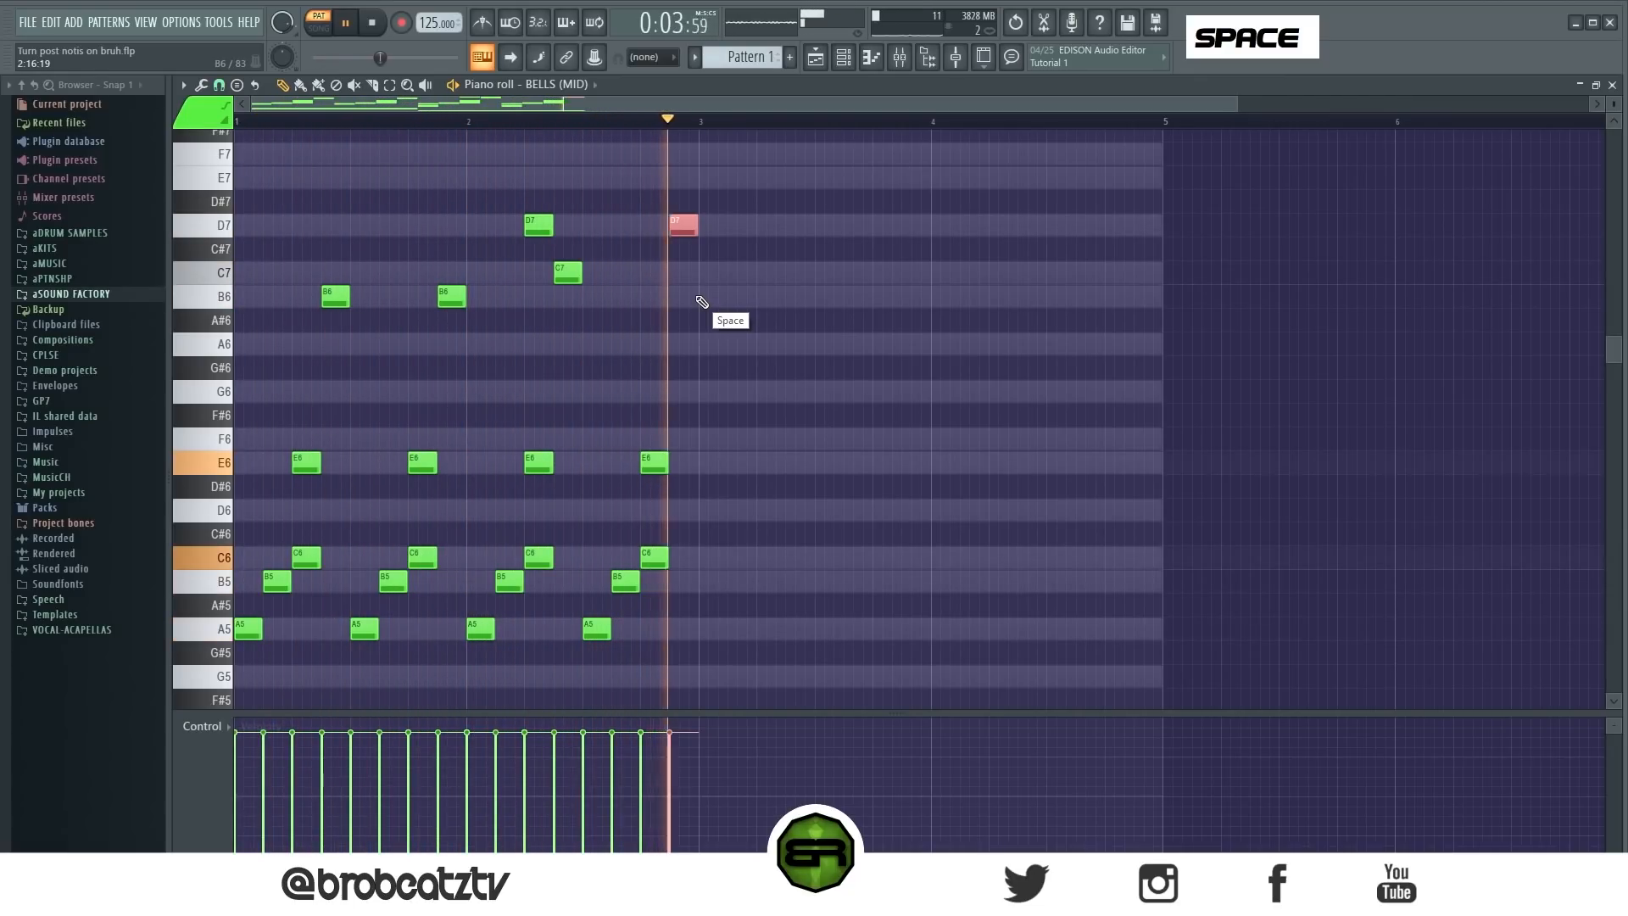
{"action": "key", "text": "space"}
{"action": "key", "text": "space"}
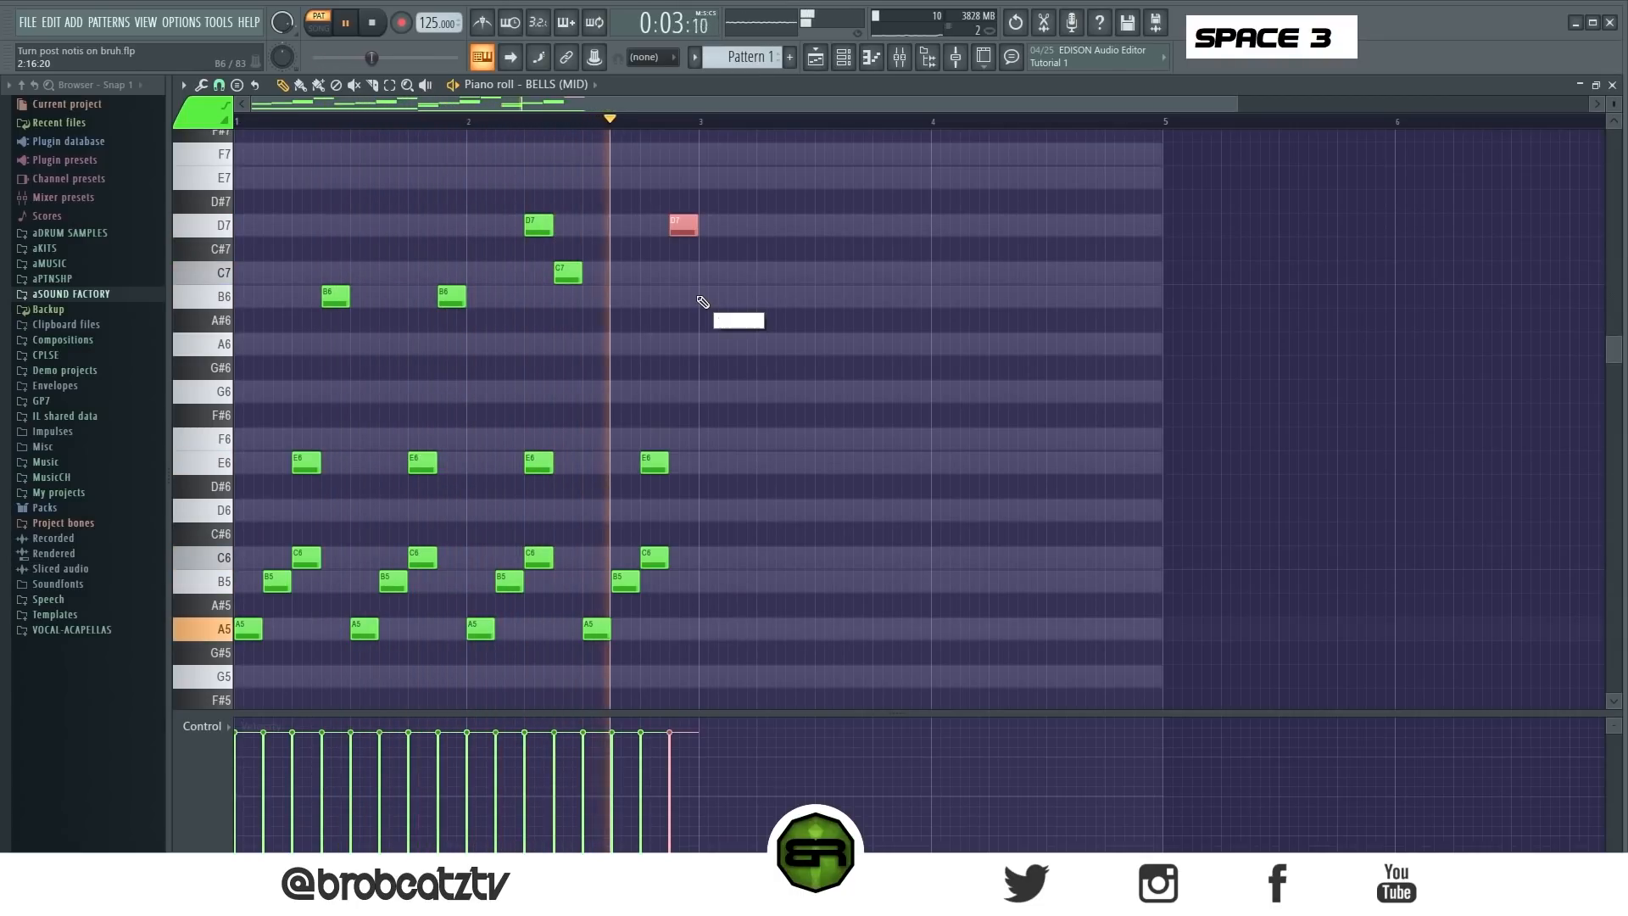
{"action": "key", "text": "space"}
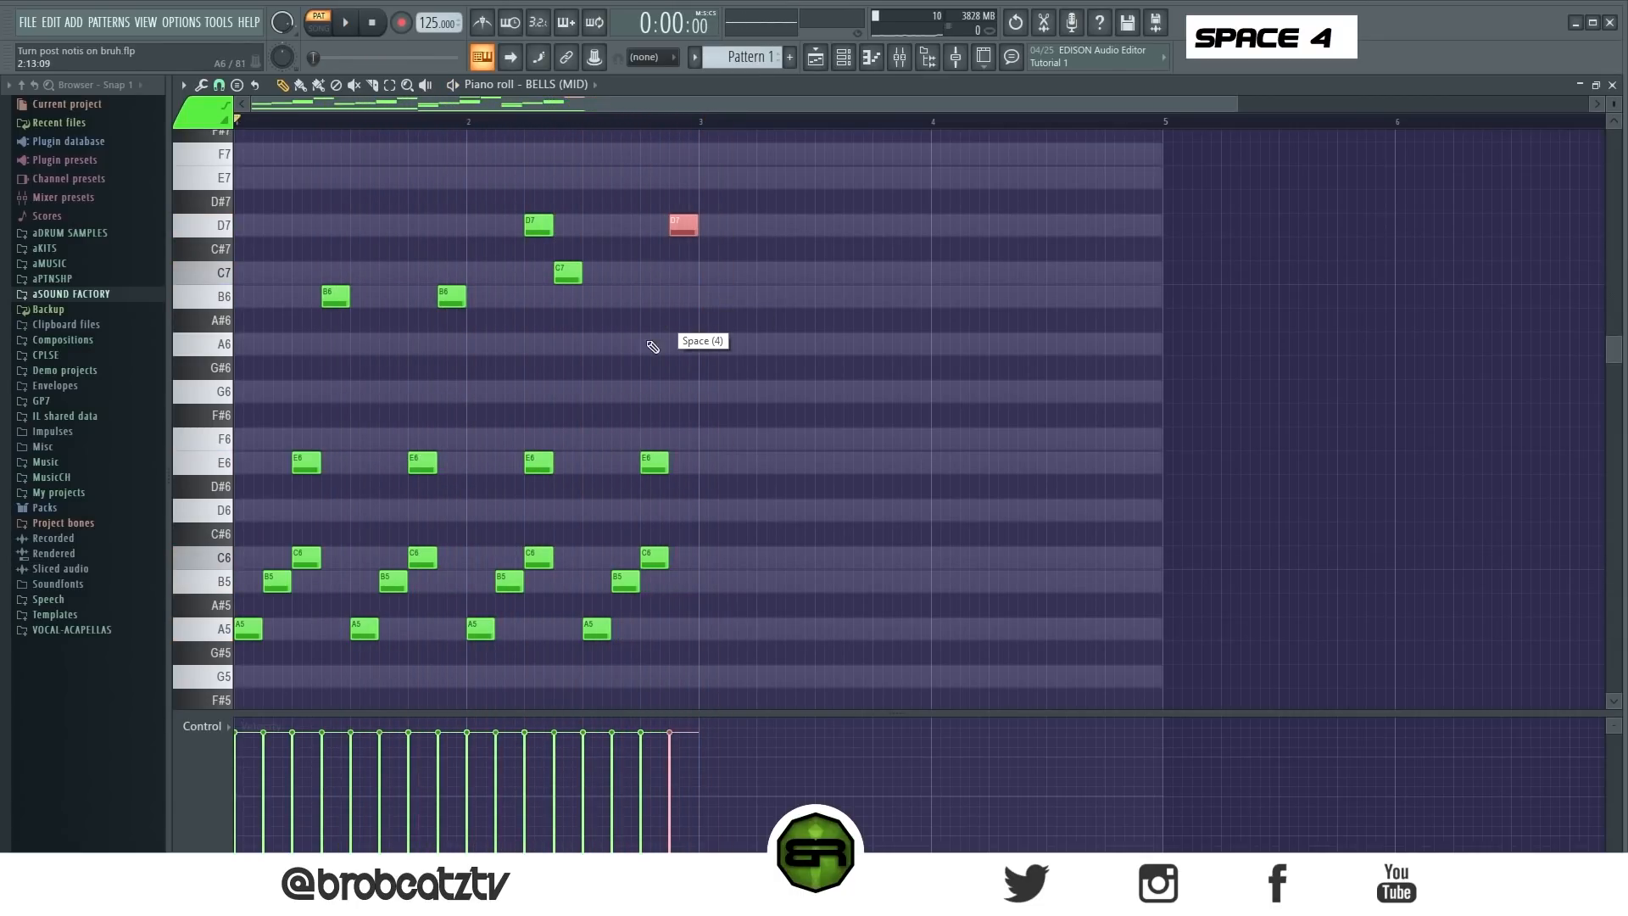
{"action": "right_click", "coordinate": [557, 261]}
Duplicate all notes of the two-bar melody into bars 3 and 4 and clear the selection
{"action": "left_click_drag", "start_coordinate": [1236, 105], "coordinate": [876, 108]}
{"action": "key", "text": "ctrl+a"}
{"action": "left_click_drag", "start_coordinate": [254, 627], "coordinate": [986, 629]}
{"action": "scroll", "coordinate": [563, 484], "scroll_direction": "down", "scroll_amount": 5}
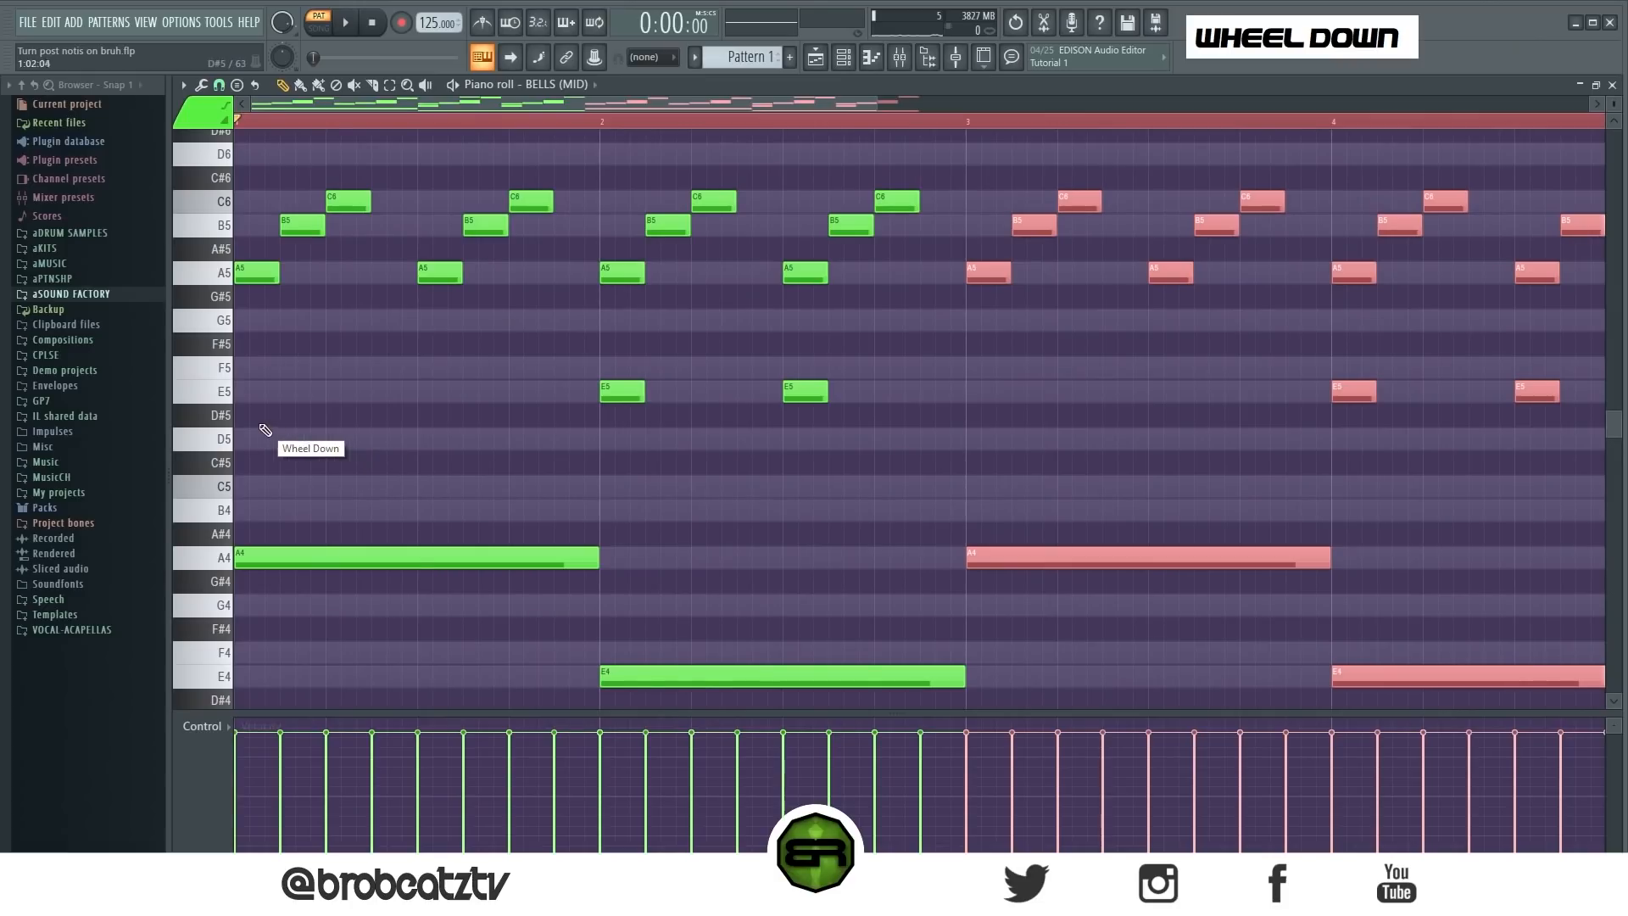
{"action": "key", "text": "ctrl"}
{"action": "key", "text": "ctrl"}
{"action": "left_click", "coordinate": [255, 508]}
{"action": "left_click", "coordinate": [245, 491]}
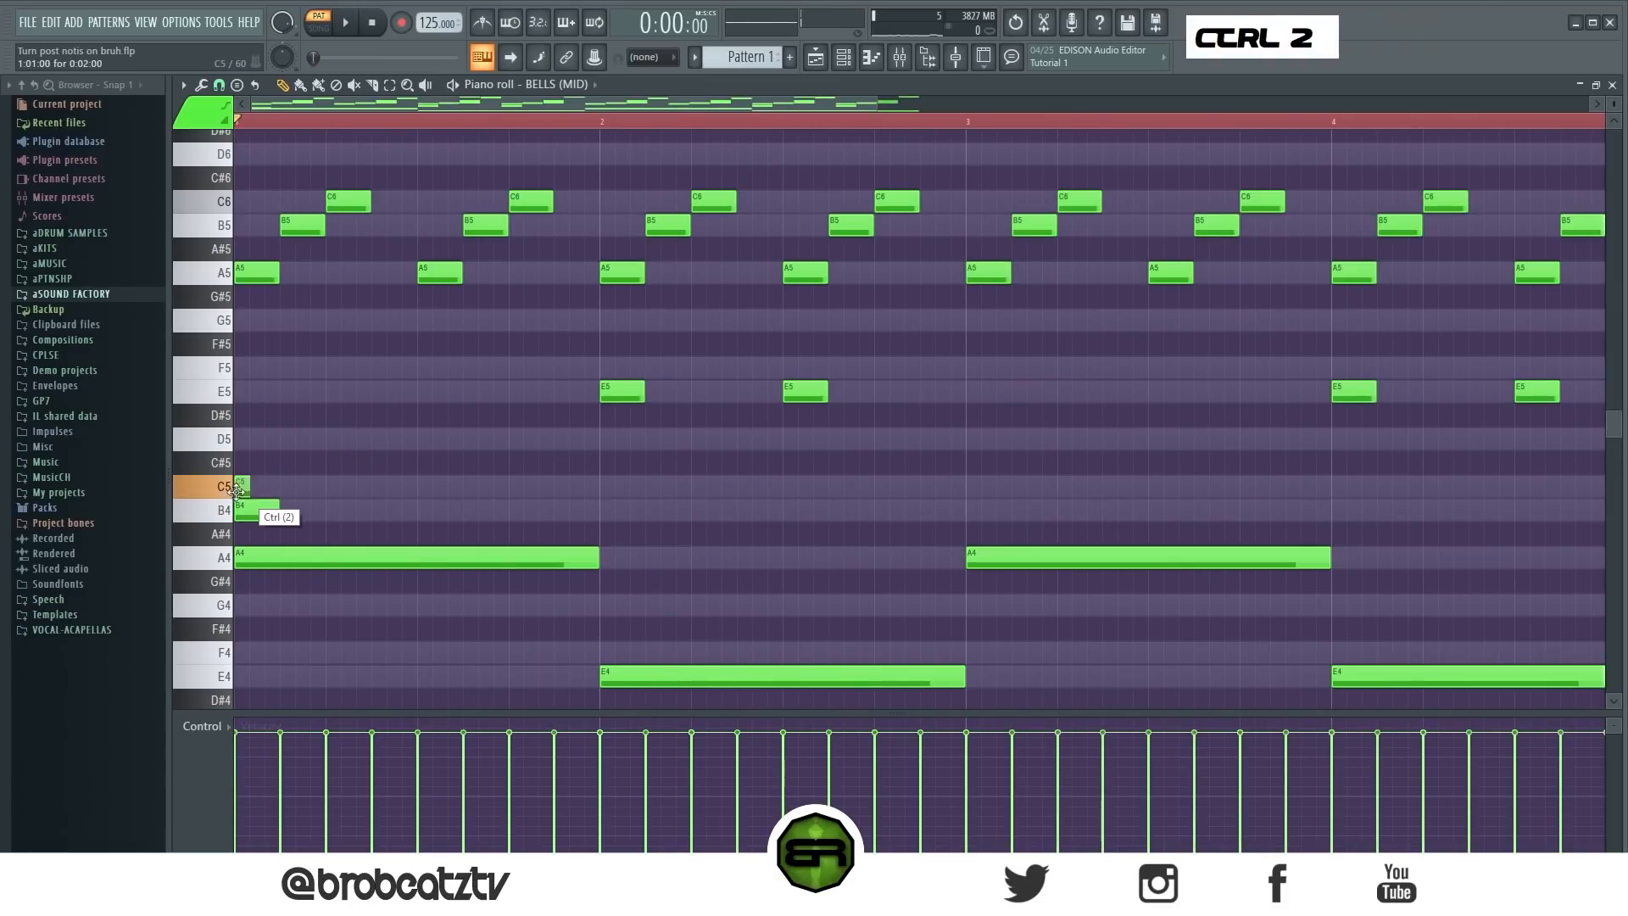
{"action": "left_click", "coordinate": [245, 442]}
{"action": "left_click", "coordinate": [243, 397]}
{"action": "left_click_drag", "start_coordinate": [259, 364], "coordinate": [250, 592]}
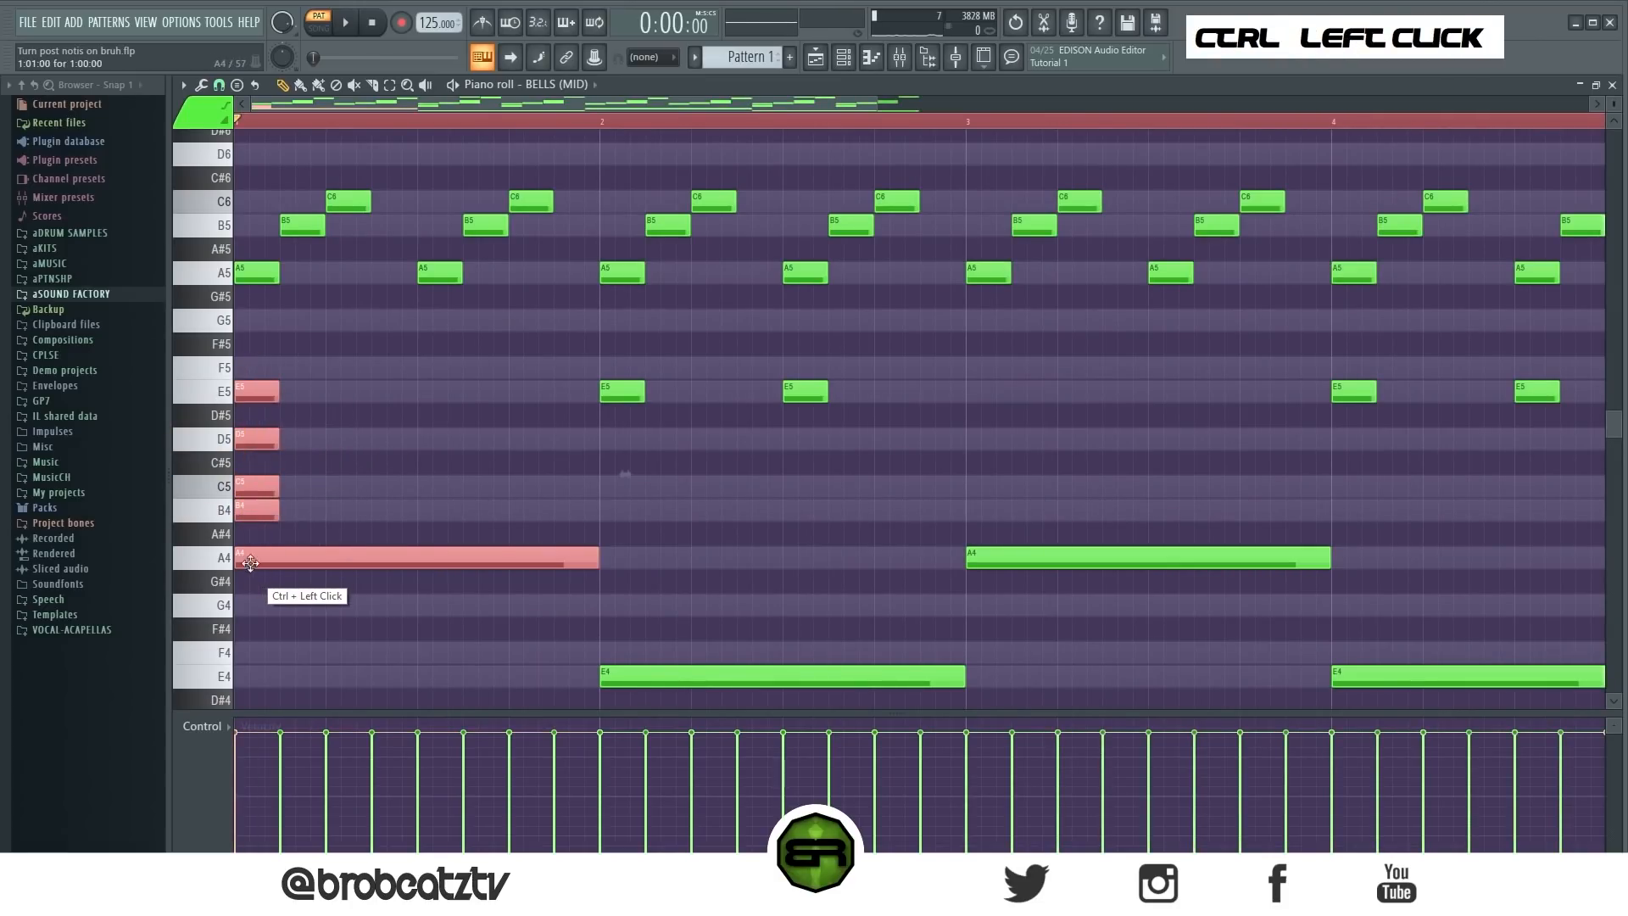
{"action": "left_click", "coordinate": [387, 455], "text": "ctrl"}
{"action": "right_click", "coordinate": [270, 394]}
{"action": "right_click", "coordinate": [258, 439]}
{"action": "right_click", "coordinate": [252, 487]}
{"action": "right_click", "coordinate": [252, 510]}
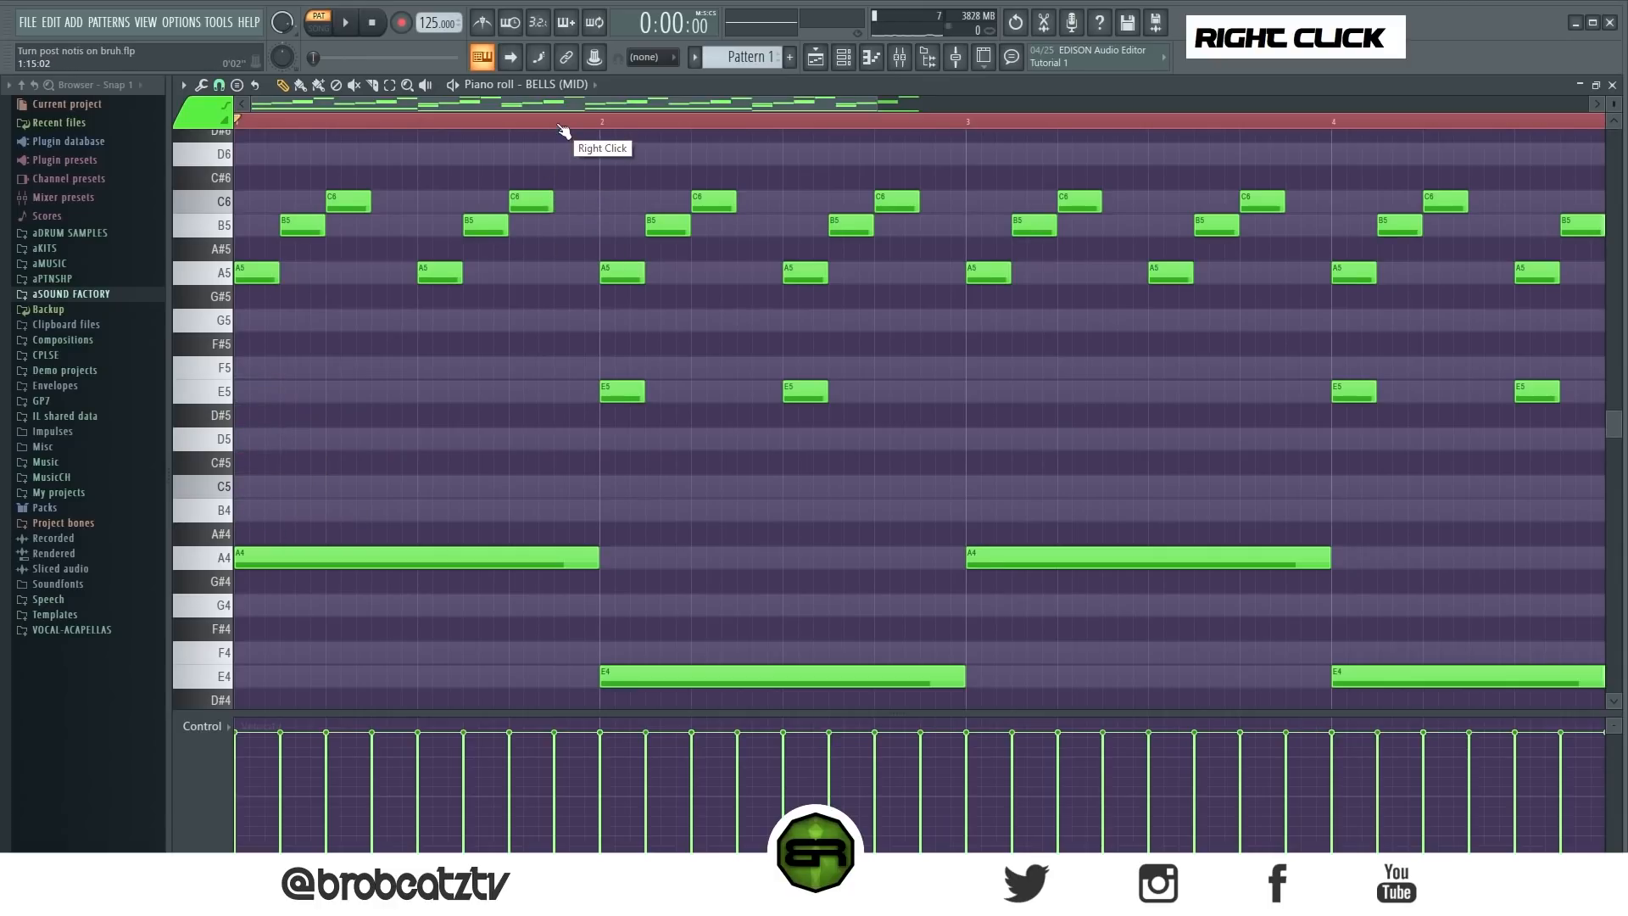
Copy the full BELLS (MID) melody to the WINDS (WARM/THICK) channel and play both channels together from the channel rack
{"action": "scroll", "coordinate": [564, 129], "scroll_direction": "down", "scroll_amount": 2}
{"action": "left_click", "coordinate": [844, 57]}
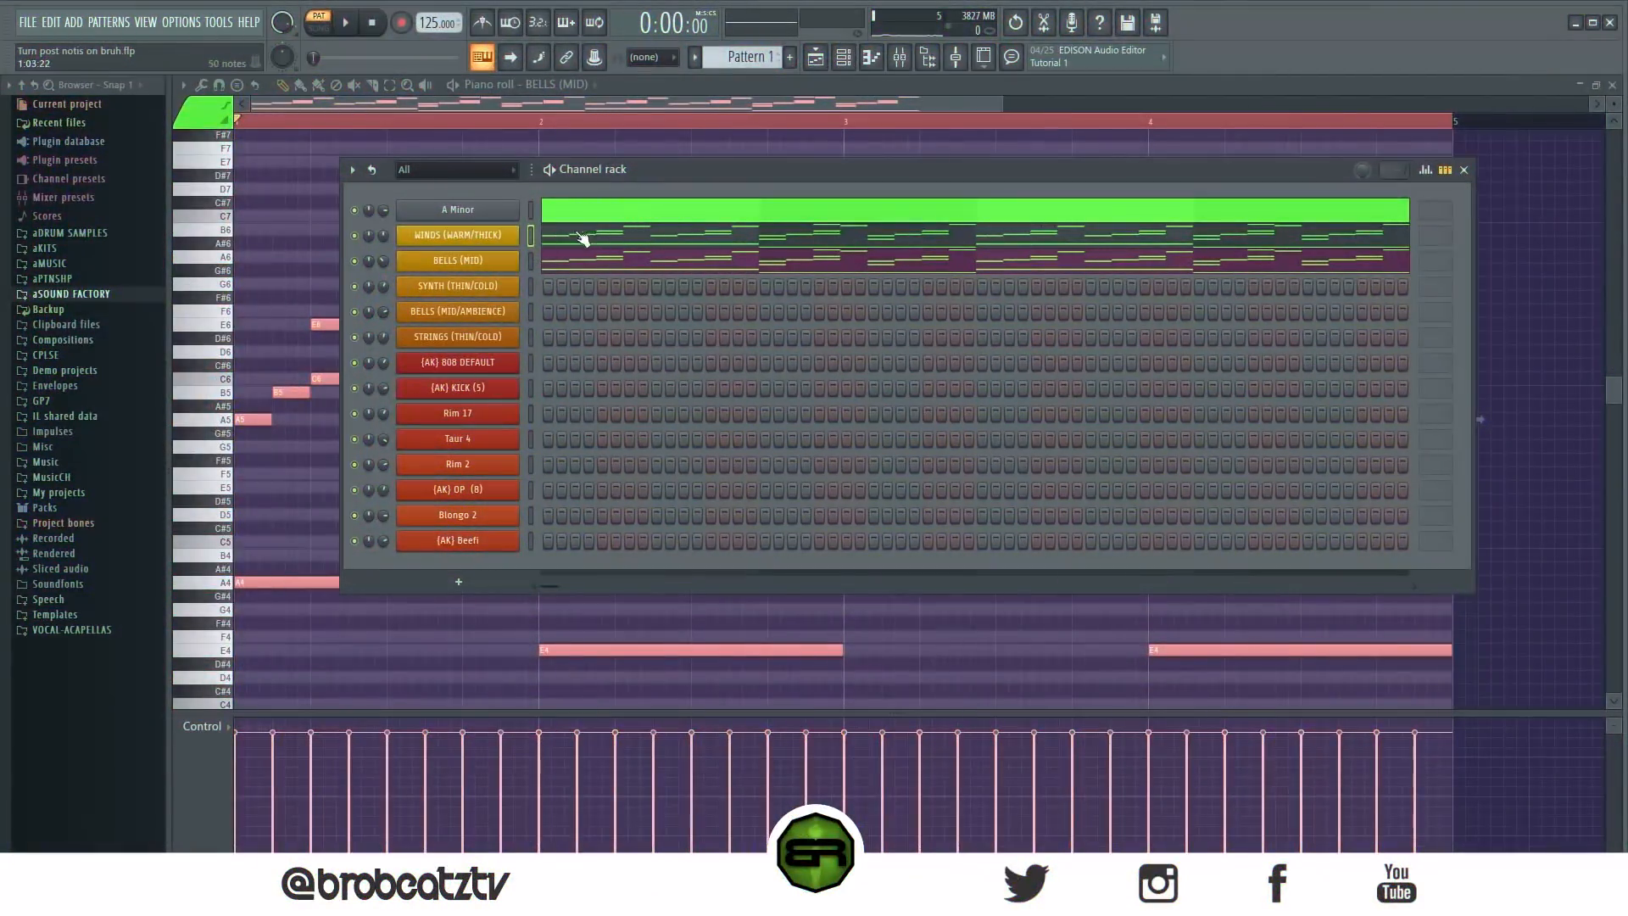
{"action": "mouse_move", "coordinate": [617, 168]}
{"action": "left_mouse_down"}
{"action": "mouse_move", "coordinate": [596, 183]}
{"action": "mouse_move", "coordinate": [615, 179]}
{"action": "left_mouse_up"}
{"action": "key", "text": "space"}
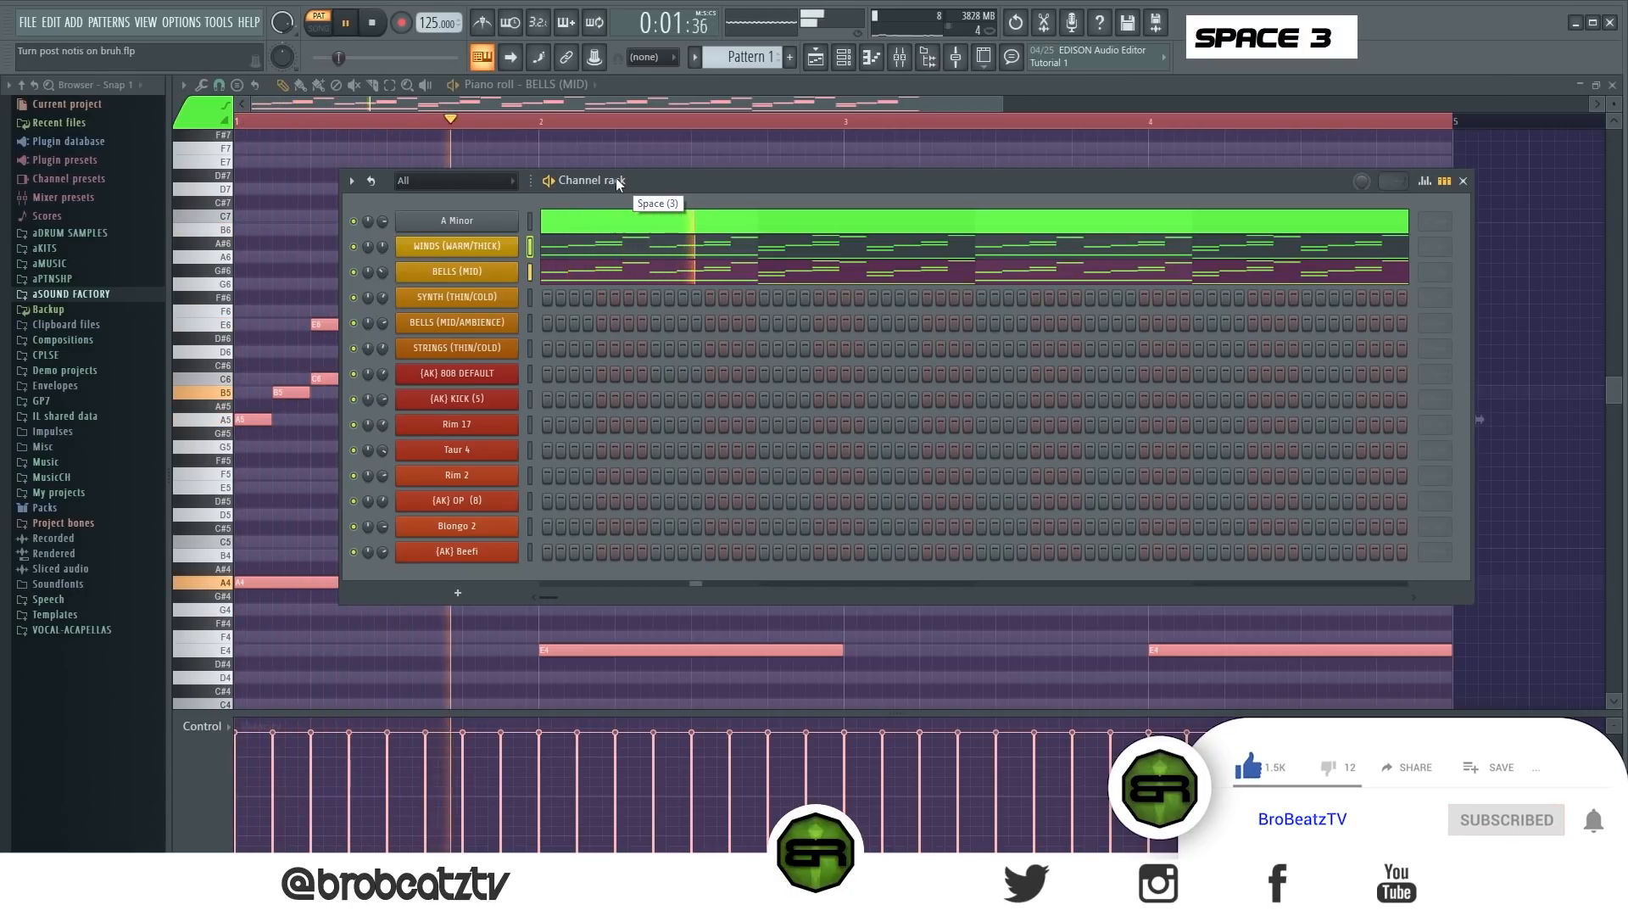
{"action": "key", "text": "space"}
Transpose all notes of the BELLS (MID) channel down one octave
{"action": "right_click", "coordinate": [309, 207]}
{"action": "key", "text": "ctrl+a"}
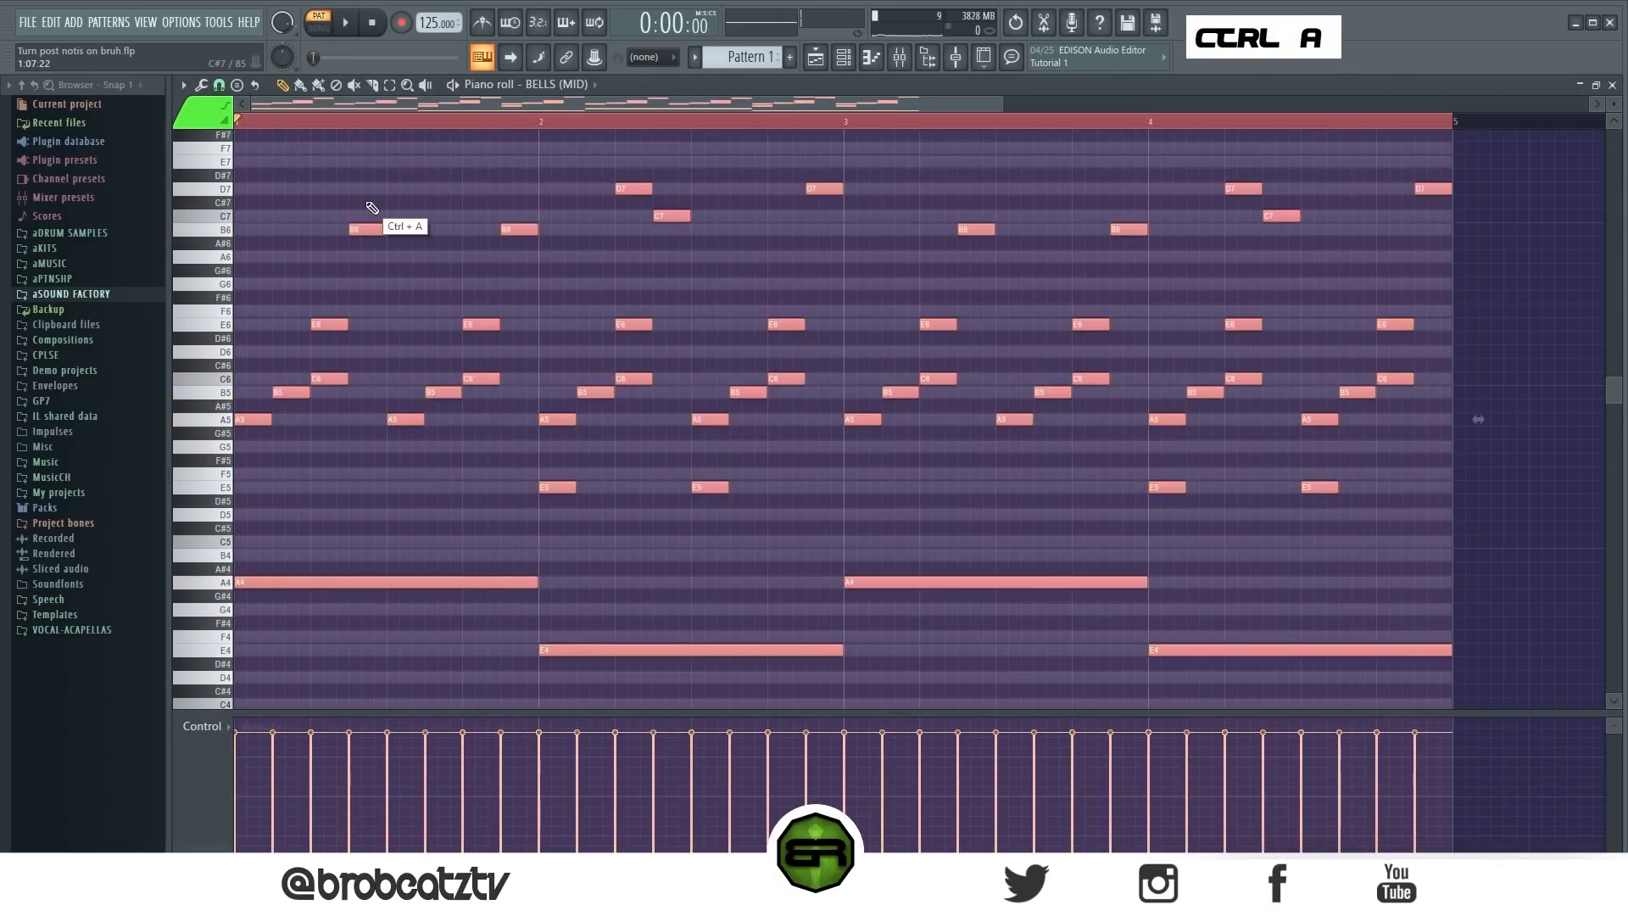
{"action": "key", "text": "ctrl+Down"}
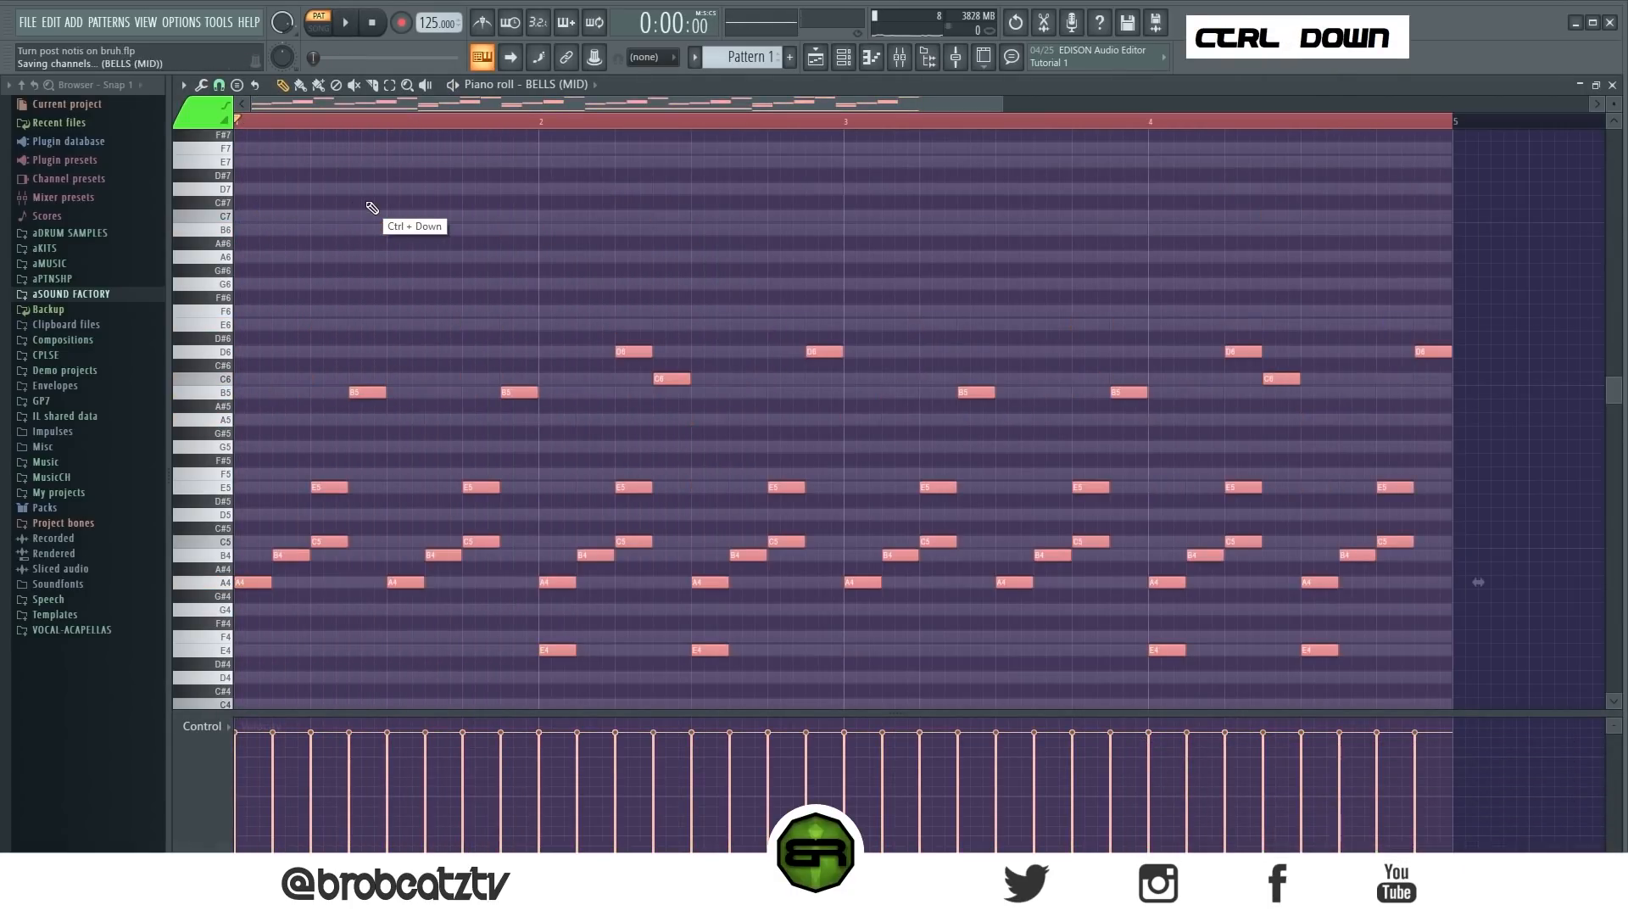
Transpose all notes of the WINDS (WARM/THICK) channel down one octave and clear the selection
{"action": "left_click", "coordinate": [843, 57]}
{"action": "left_click", "coordinate": [699, 256]}
{"action": "key", "text": "ctrl+a"}
{"action": "key", "text": "ctrl+Down"}
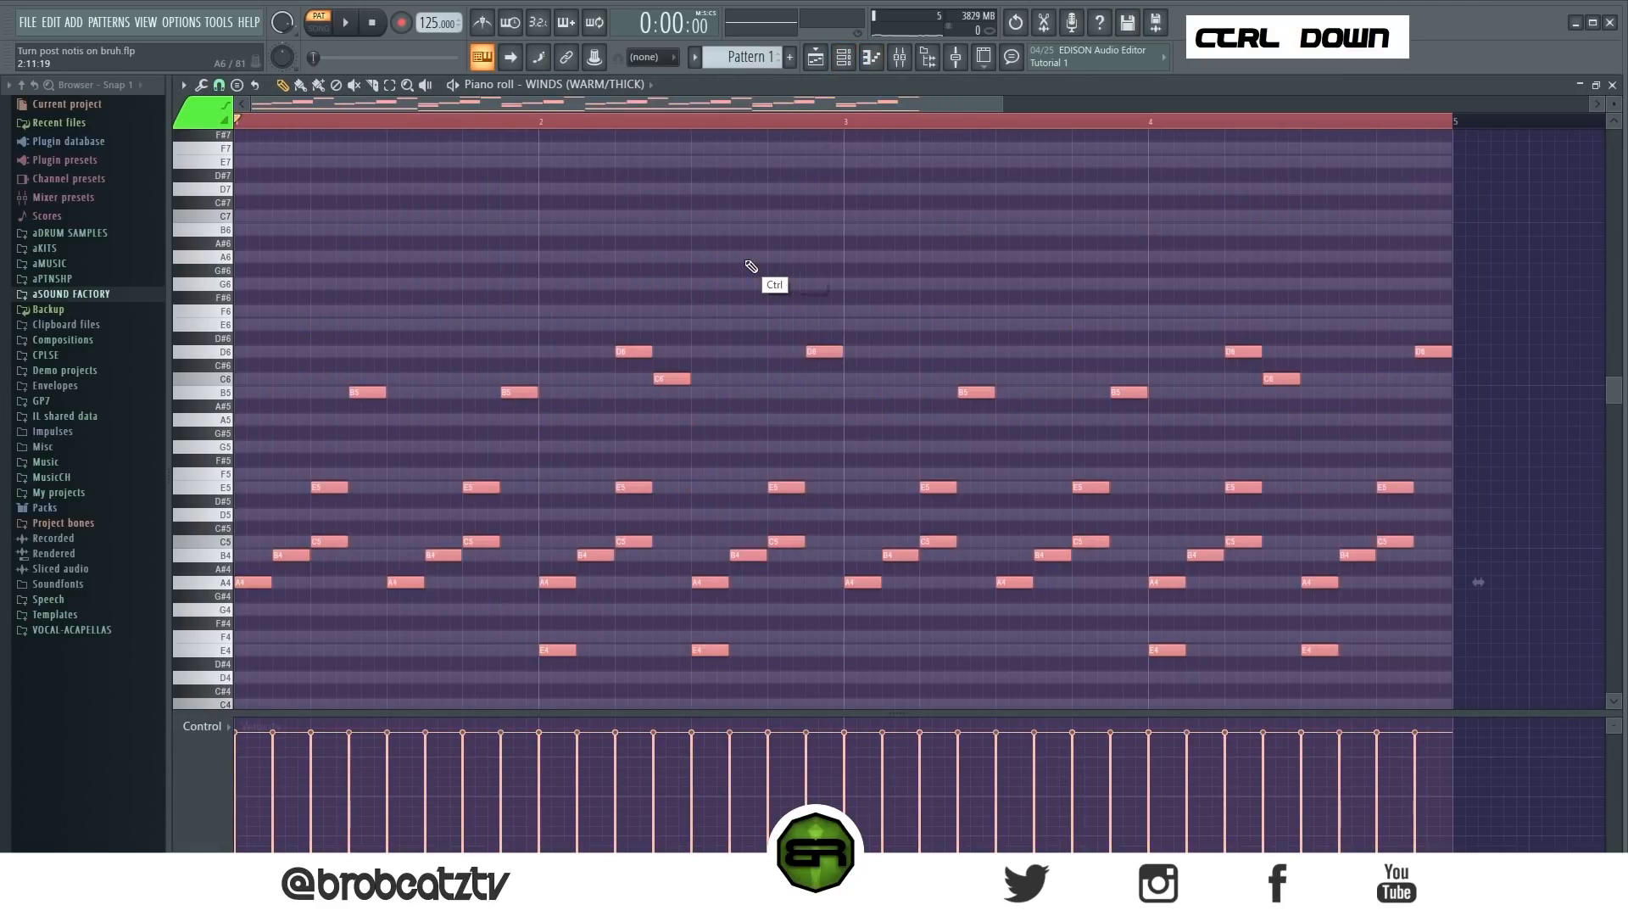
{"action": "right_click", "coordinate": [746, 263]}
Play back the lowered winds and bells melody
{"action": "scroll", "coordinate": [746, 259], "scroll_direction": "down", "scroll_amount": 3}
{"action": "key", "text": "space"}
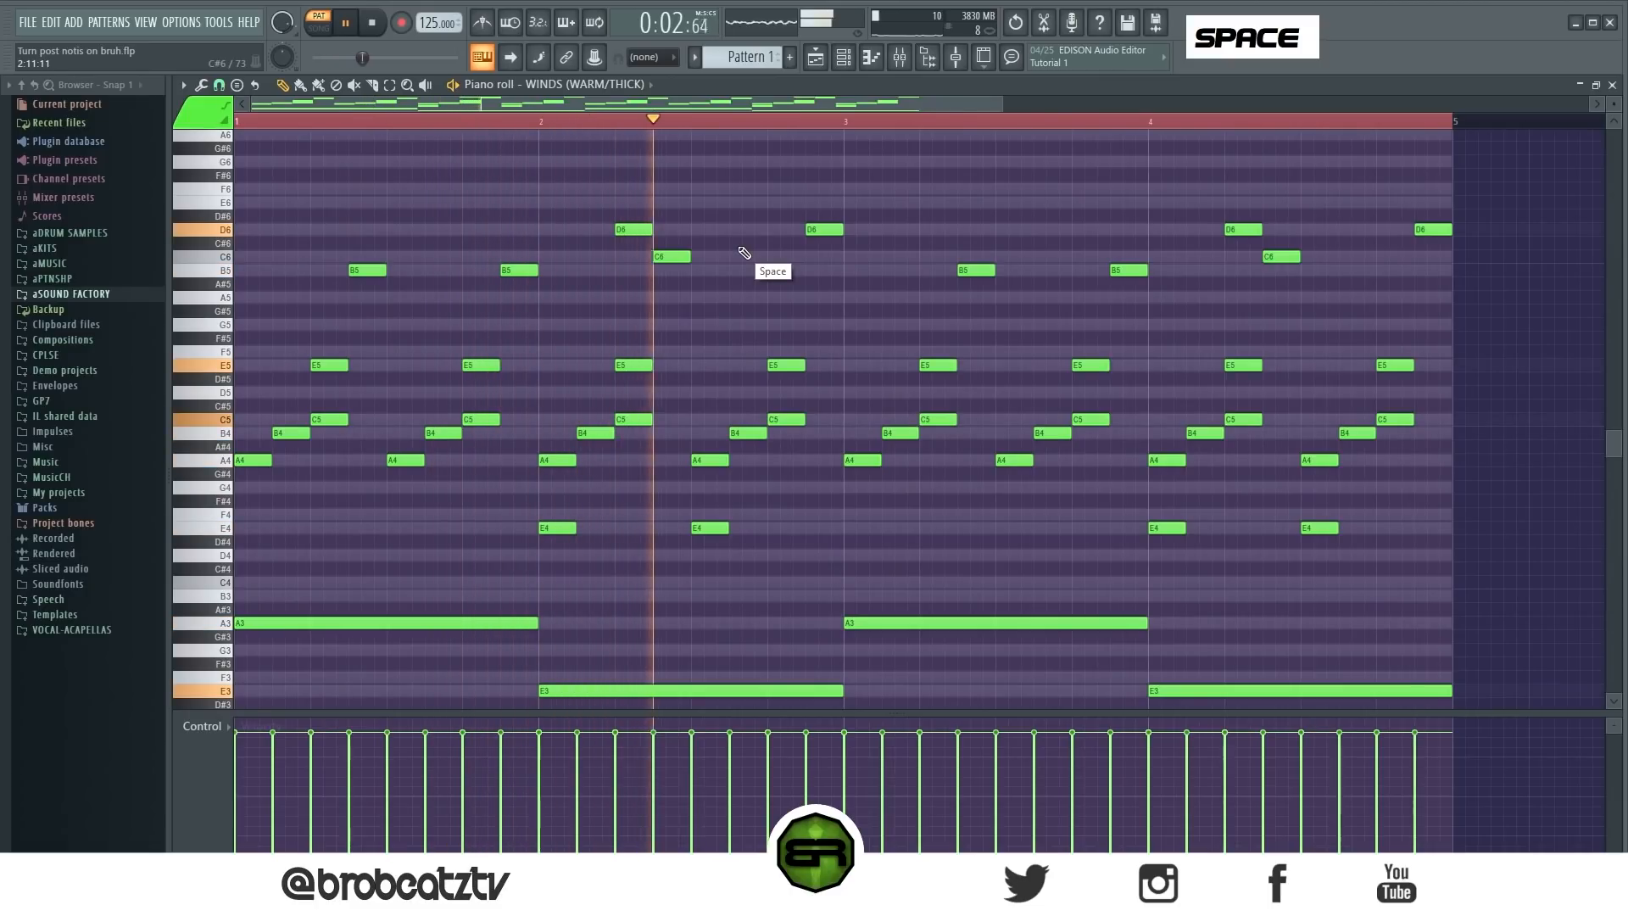
{"action": "key", "text": "space"}
{"action": "left_click_drag", "start_coordinate": [527, 260], "coordinate": [1094, 300]}
{"action": "right_click", "coordinate": [751, 218]}
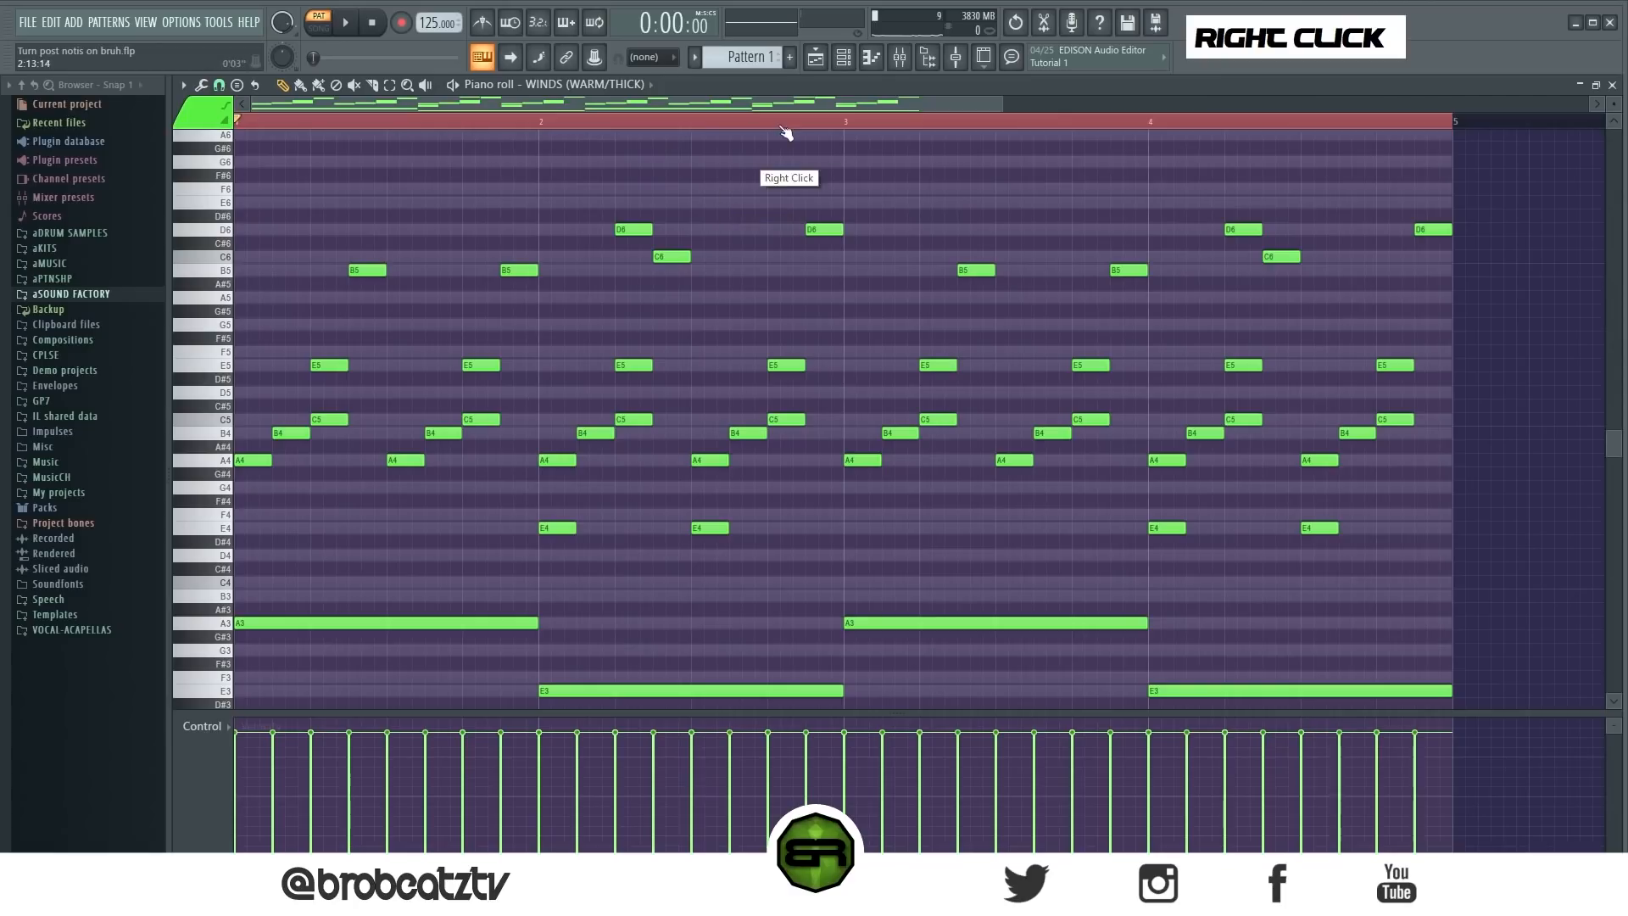
Open the empty piano roll of the SYNTH (THIN/COLD) channel
{"action": "left_click", "coordinate": [844, 56]}
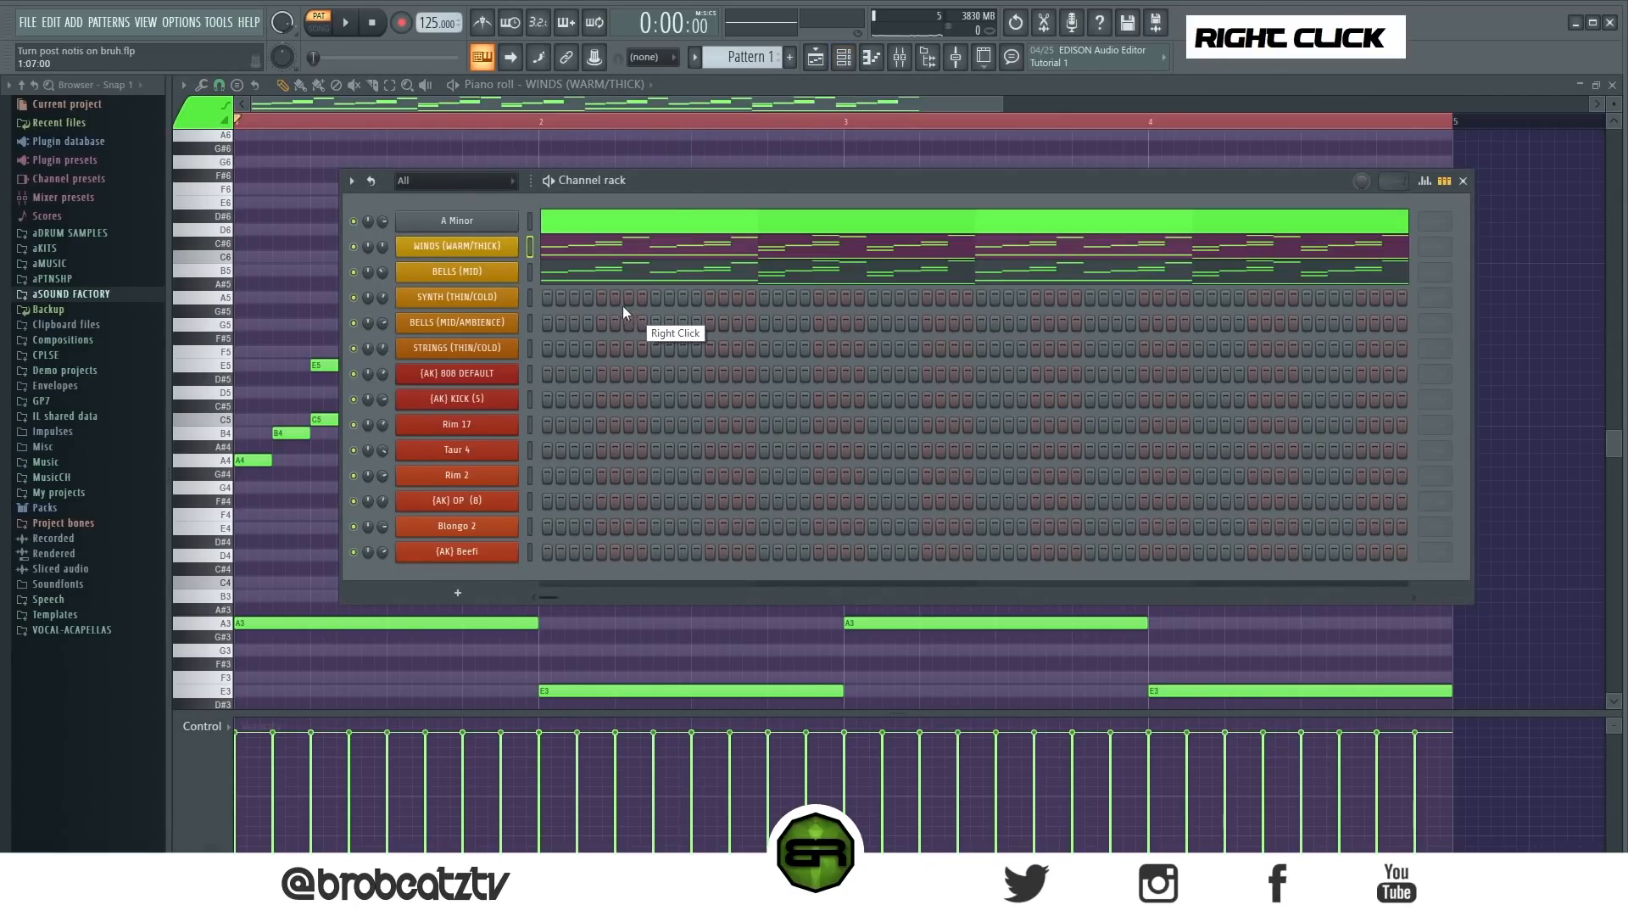
{"action": "right_click", "coordinate": [457, 299]}
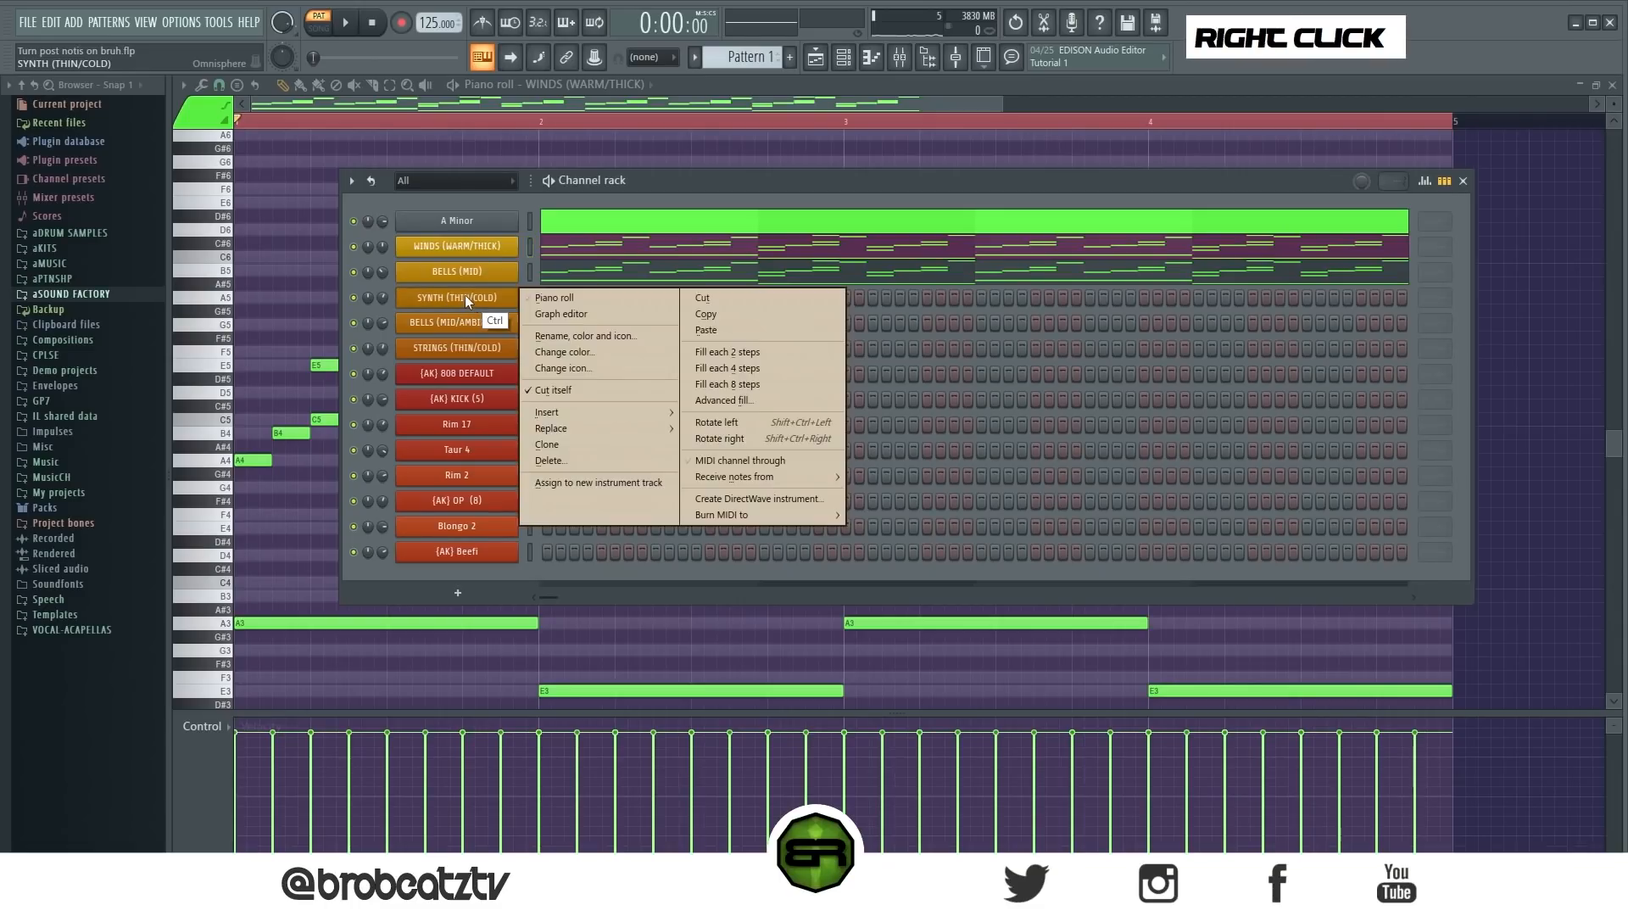
{"action": "left_click", "coordinate": [551, 297]}
{"action": "left_click", "coordinate": [411, 365]}
{"action": "left_click", "coordinate": [586, 284]}
{"action": "left_click", "coordinate": [739, 256]}
{"action": "left_click", "coordinate": [925, 324]}
{"action": "left_click", "coordinate": [852, 366]}
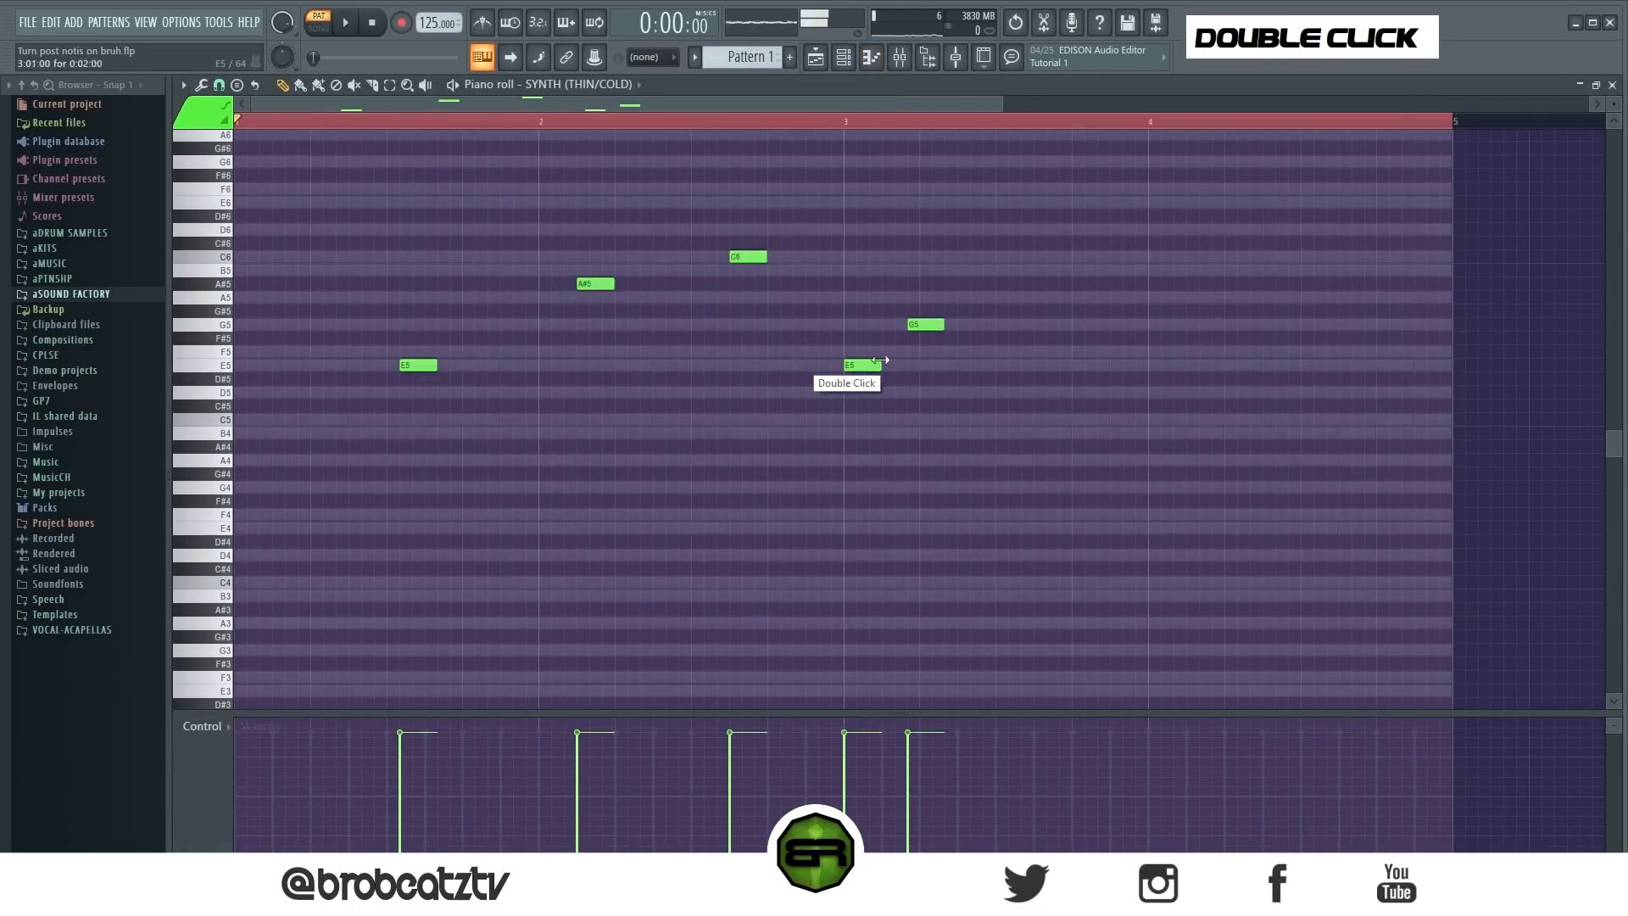
{"action": "right_click", "coordinate": [852, 365]}
{"action": "right_click", "coordinate": [924, 325]}
{"action": "right_click", "coordinate": [739, 256]}
{"action": "right_click", "coordinate": [615, 284]}
{"action": "right_click", "coordinate": [415, 367]}
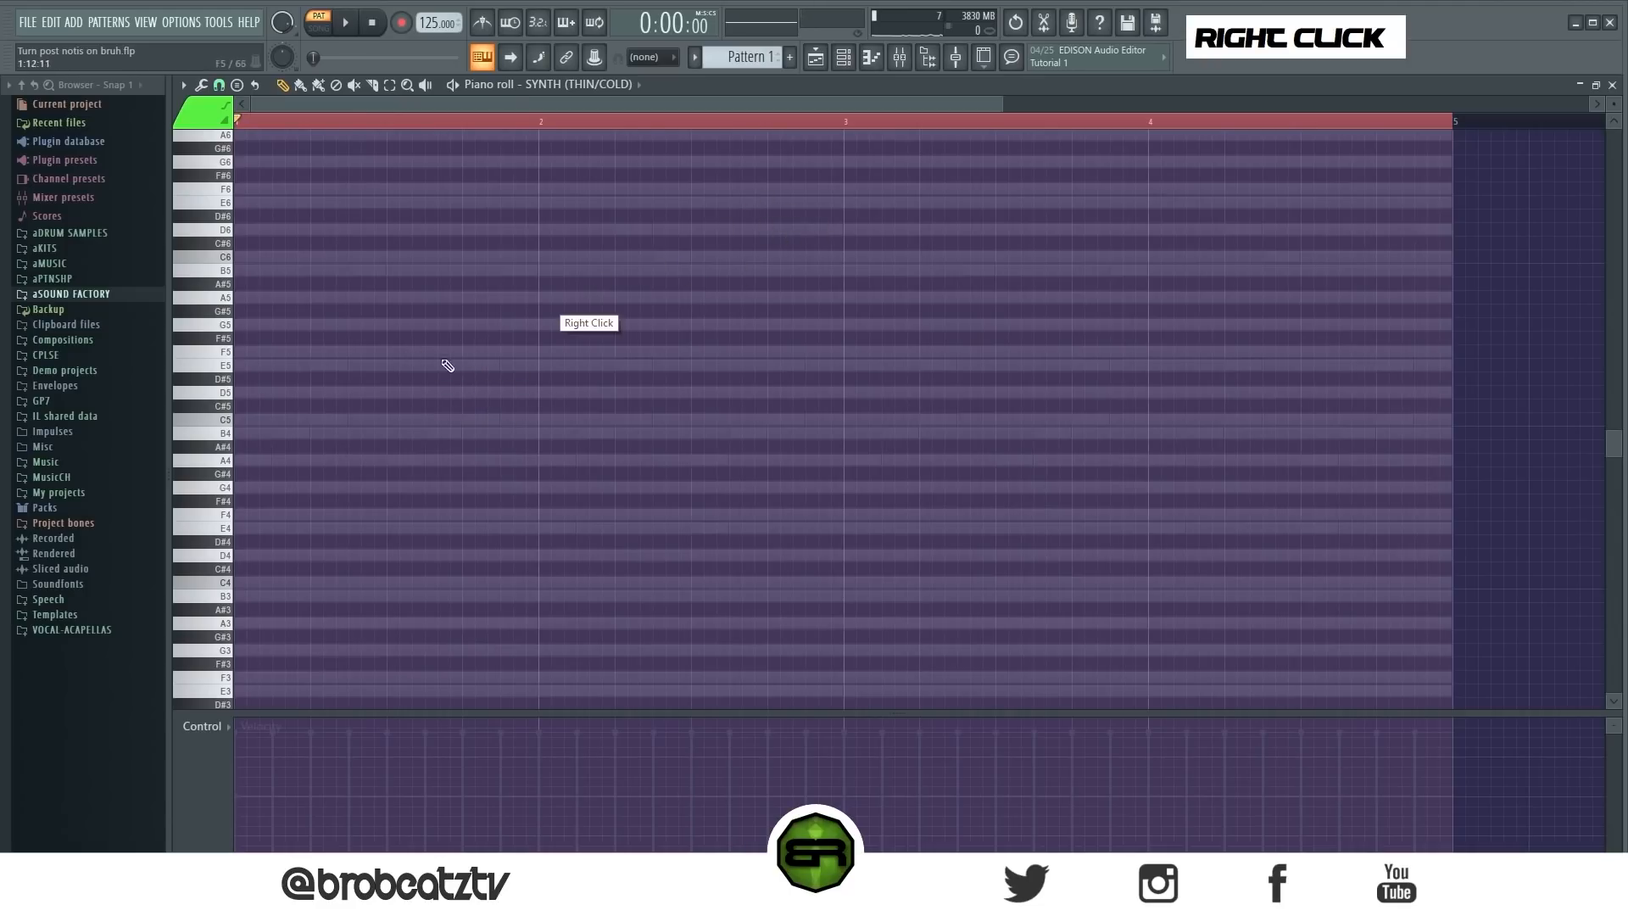
Play back the winds and bells melody with the SYNTH piano roll still empty
{"action": "key", "text": "space"}
{"action": "key", "text": "space"}
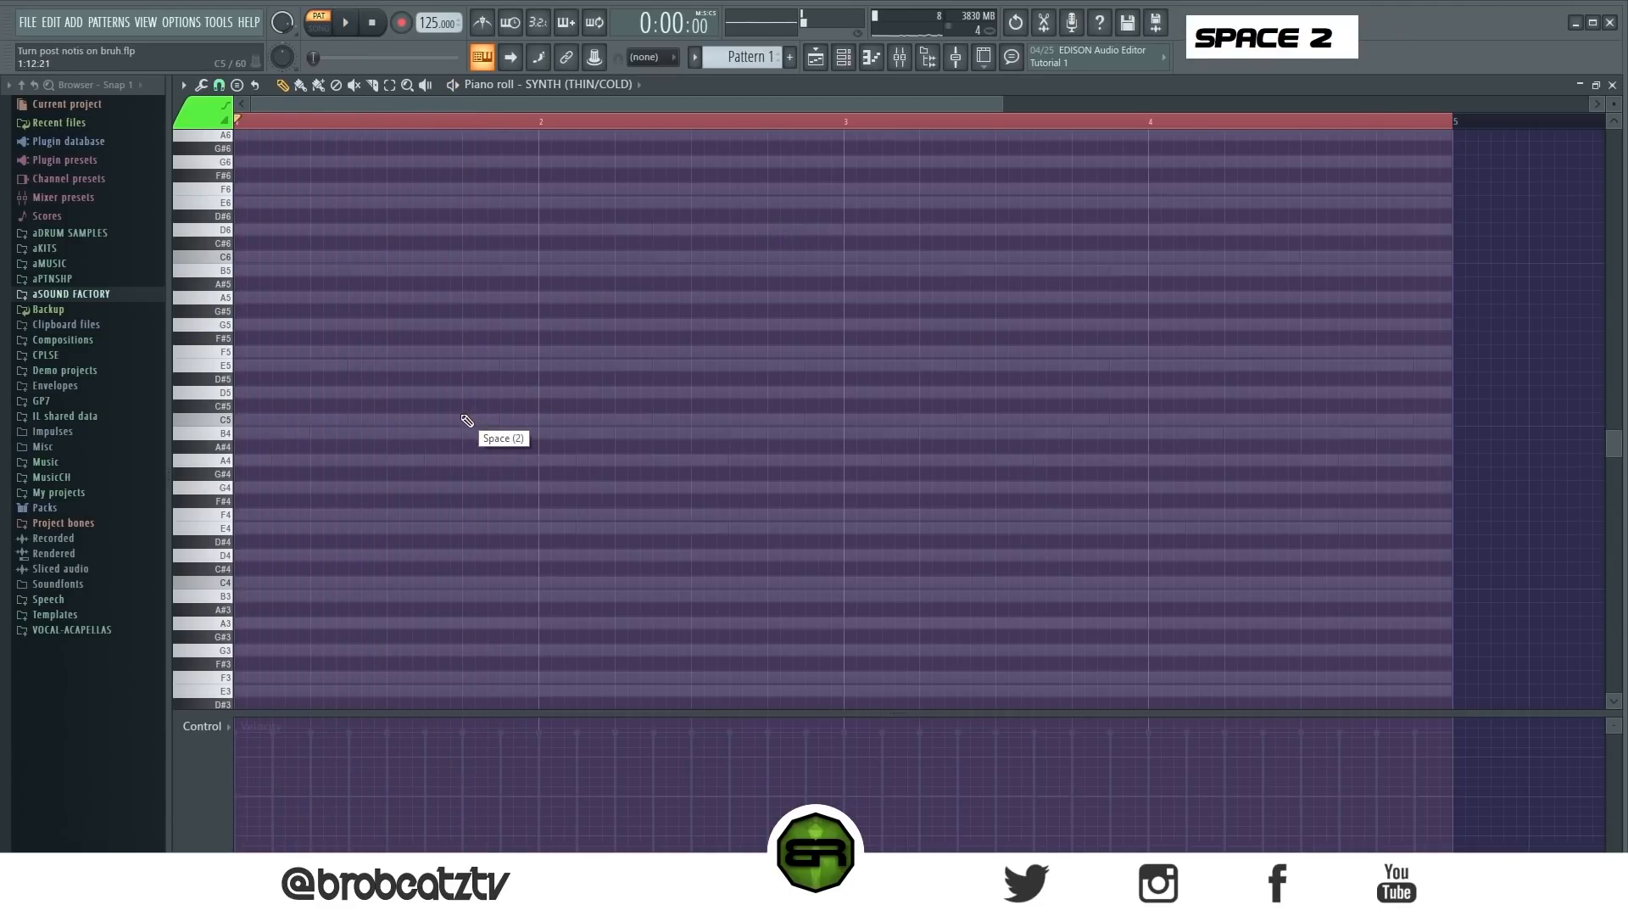
{"action": "key", "text": "space"}
{"action": "key", "text": "space"}
{"action": "key", "text": "space"}
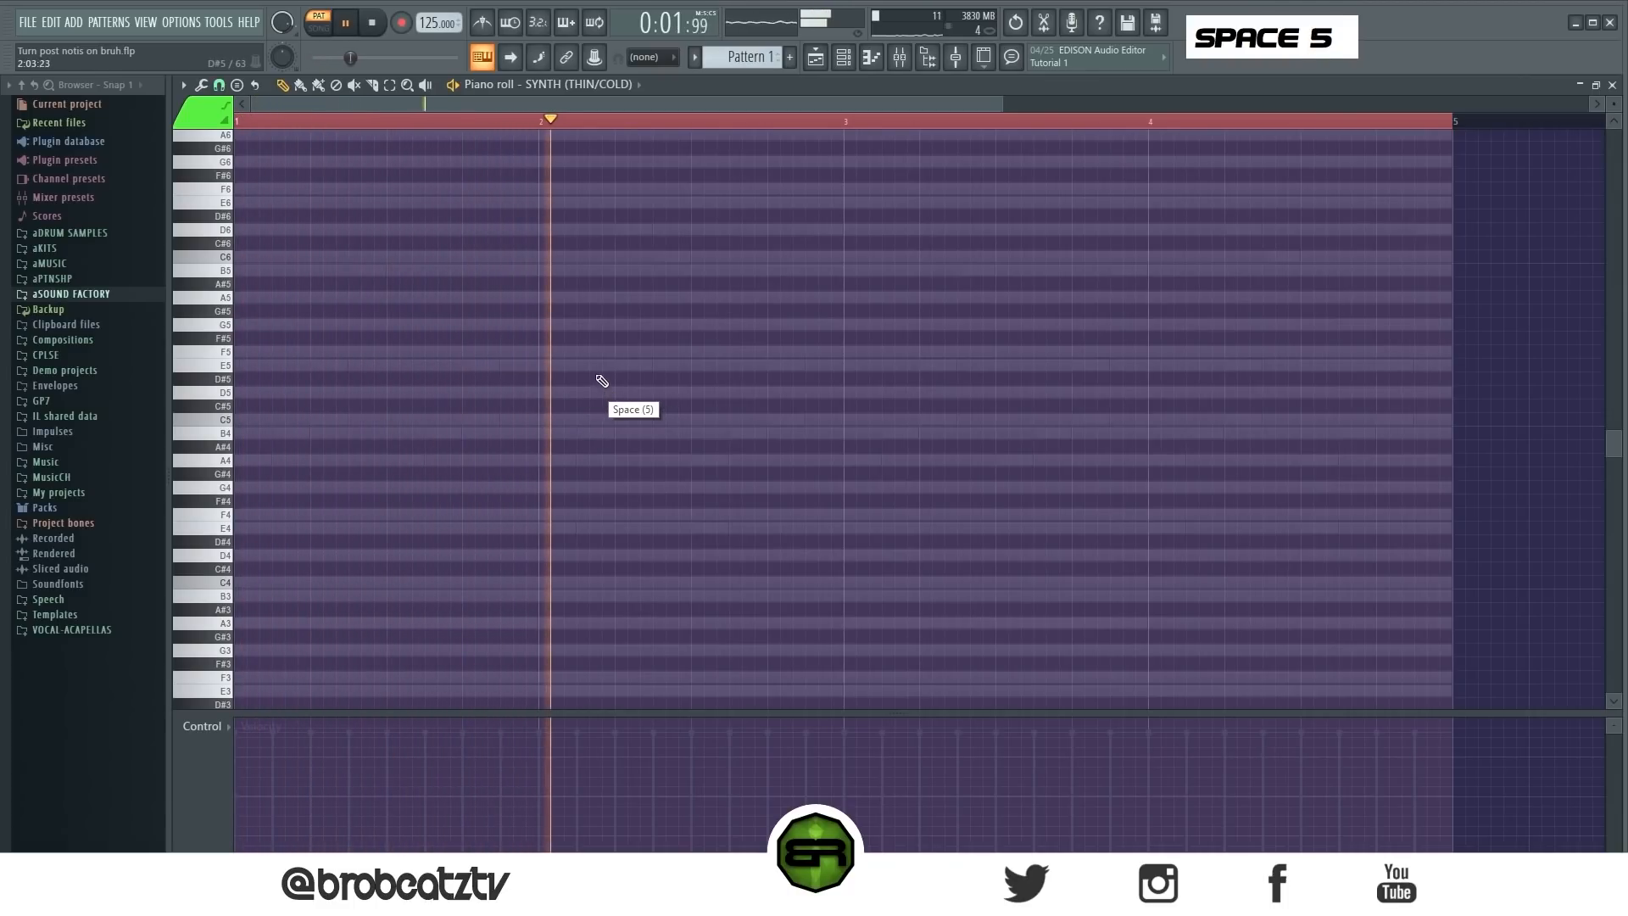
{"action": "key", "text": "space"}
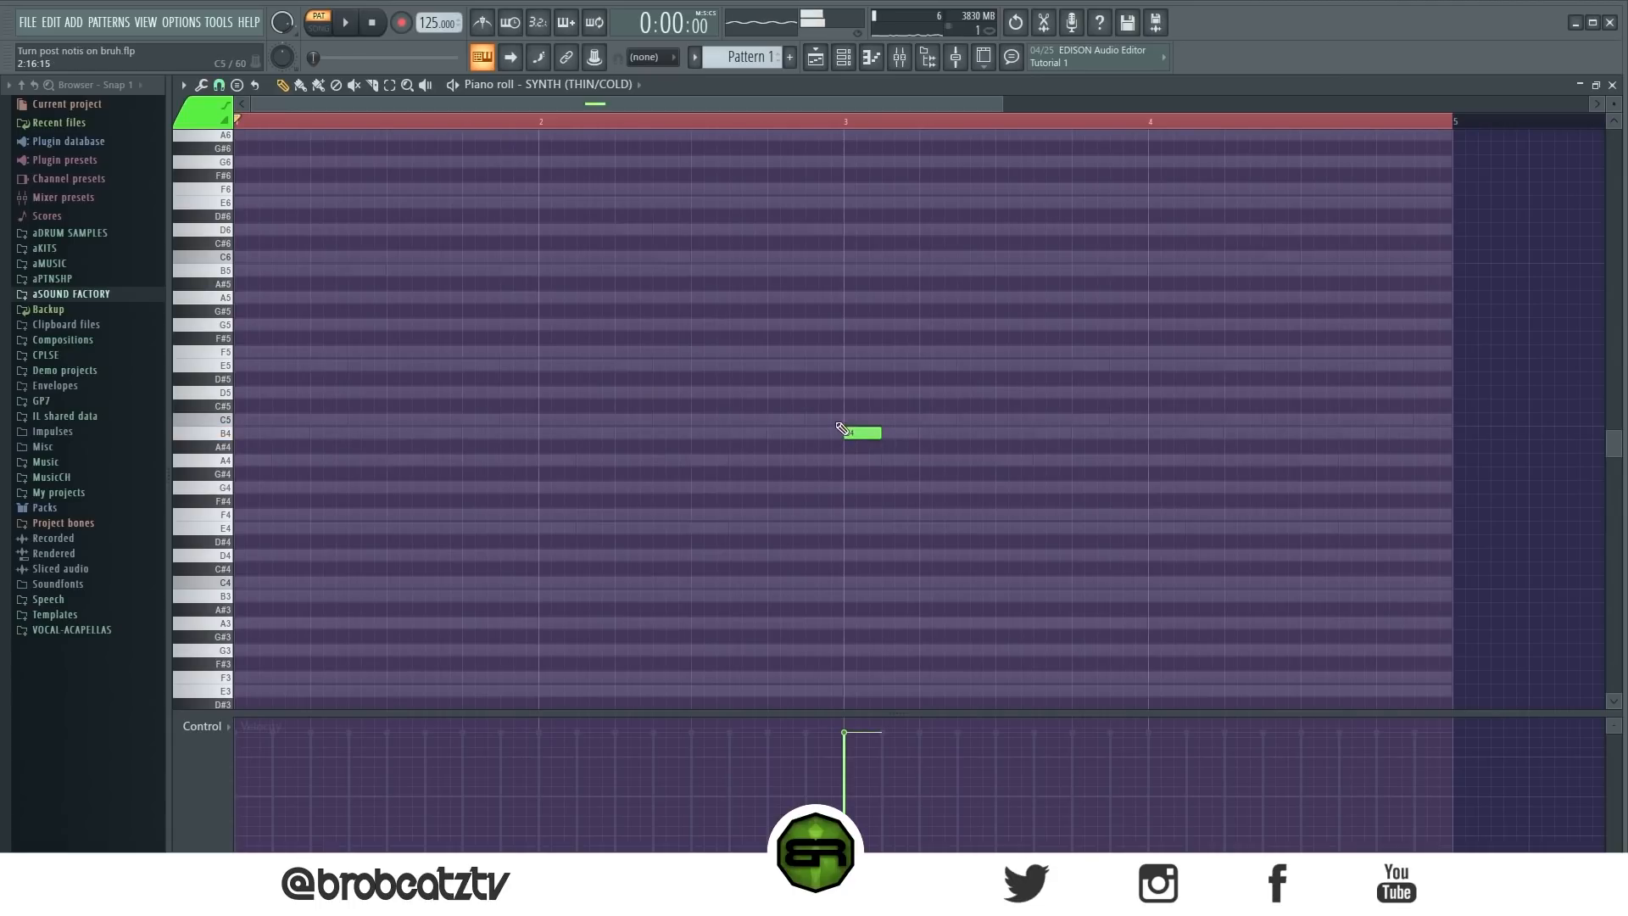
Place a short B note at the start of bar 3, transpose it up an octave to B5 and shorten it slightly
{"action": "left_click_drag", "start_coordinate": [852, 432], "coordinate": [852, 482], "text": "ctrl"}
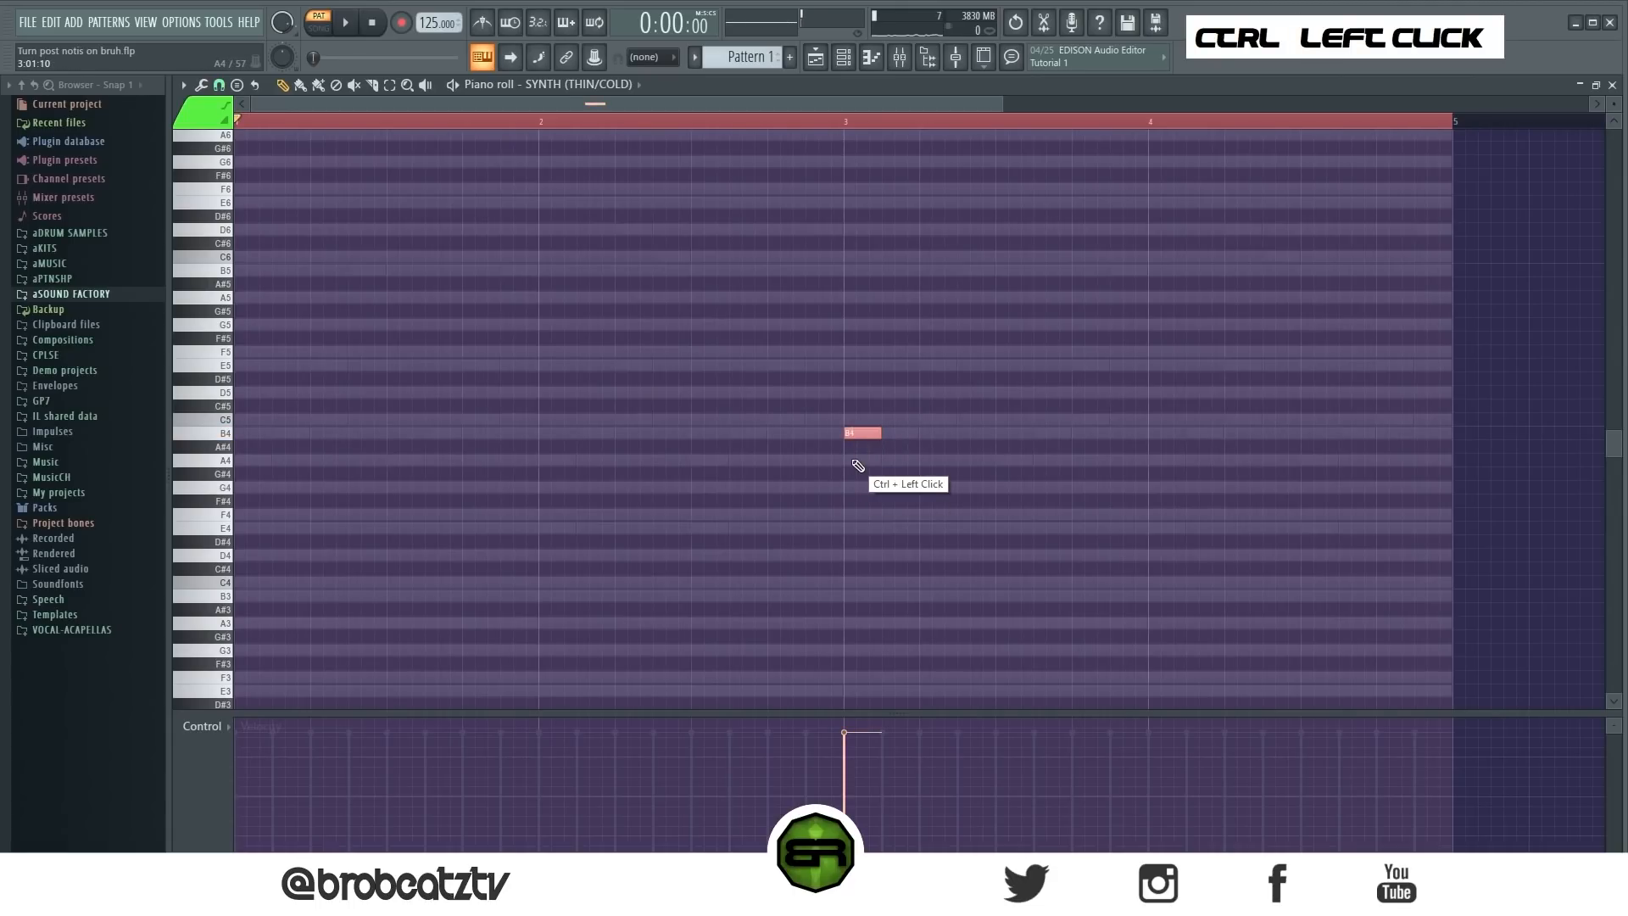
{"action": "key", "text": "ctrl+Up"}
{"action": "scroll", "coordinate": [873, 462], "scroll_direction": "up", "scroll_amount": 3}
{"action": "right_click", "coordinate": [890, 457]}
{"action": "left_click_drag", "start_coordinate": [881, 395], "coordinate": [826, 409], "text": "alt"}
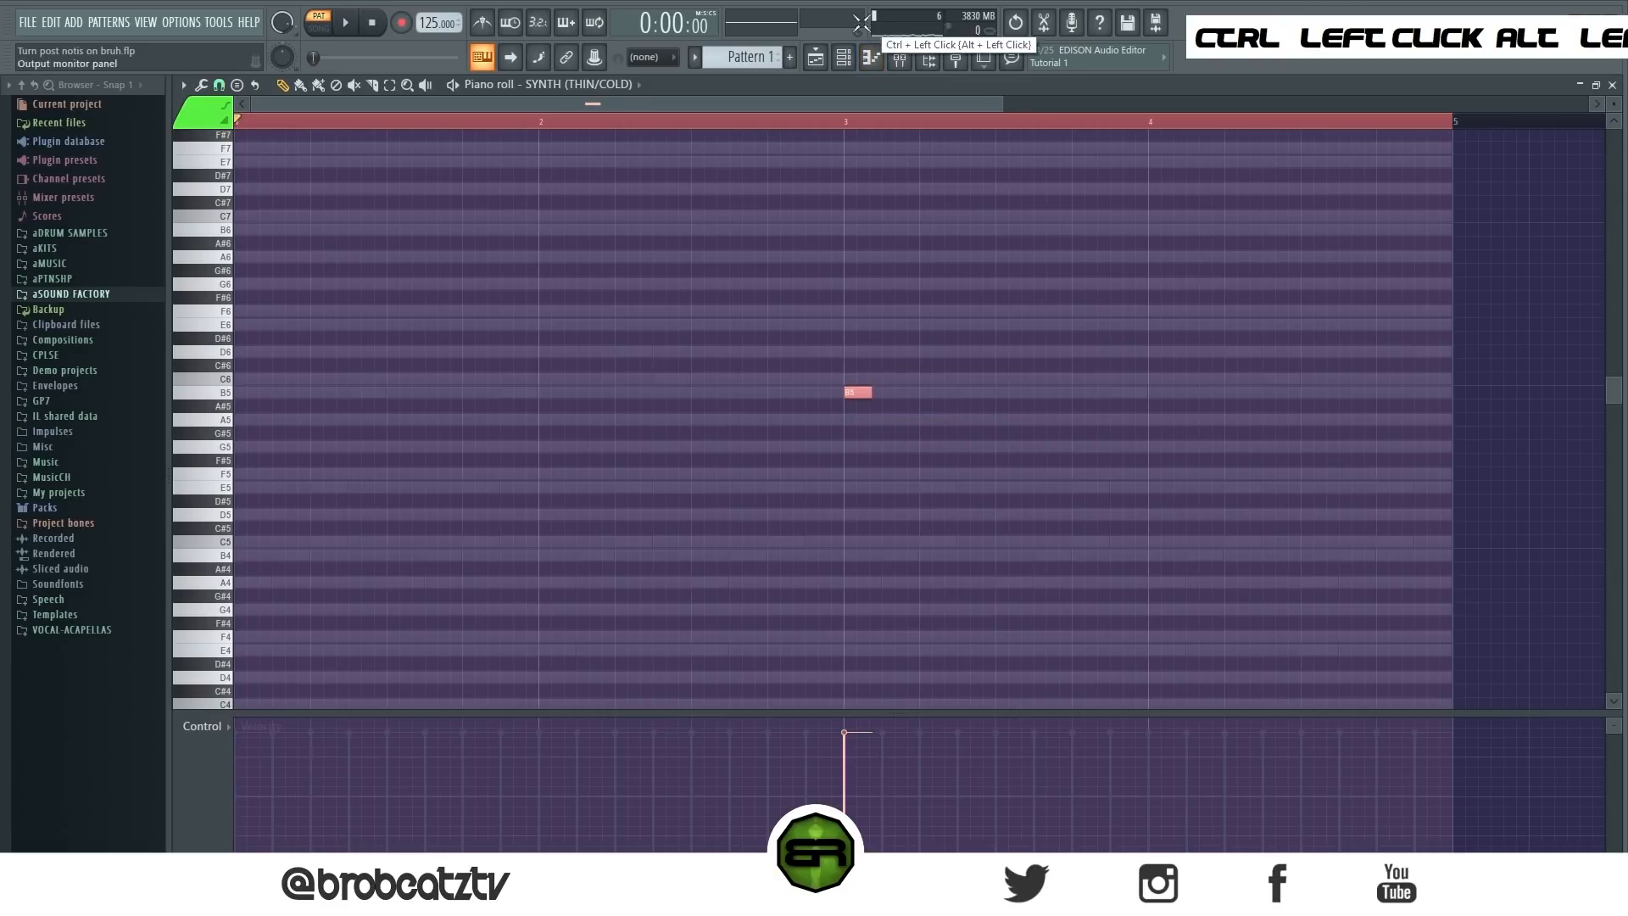
Check the notes around bar 3 in the WINDS (WARM/THICK) piano roll and return to the SYNTH (THIN/COLD) piano roll
{"action": "key", "text": "F6"}
{"action": "left_click", "coordinate": [754, 256]}
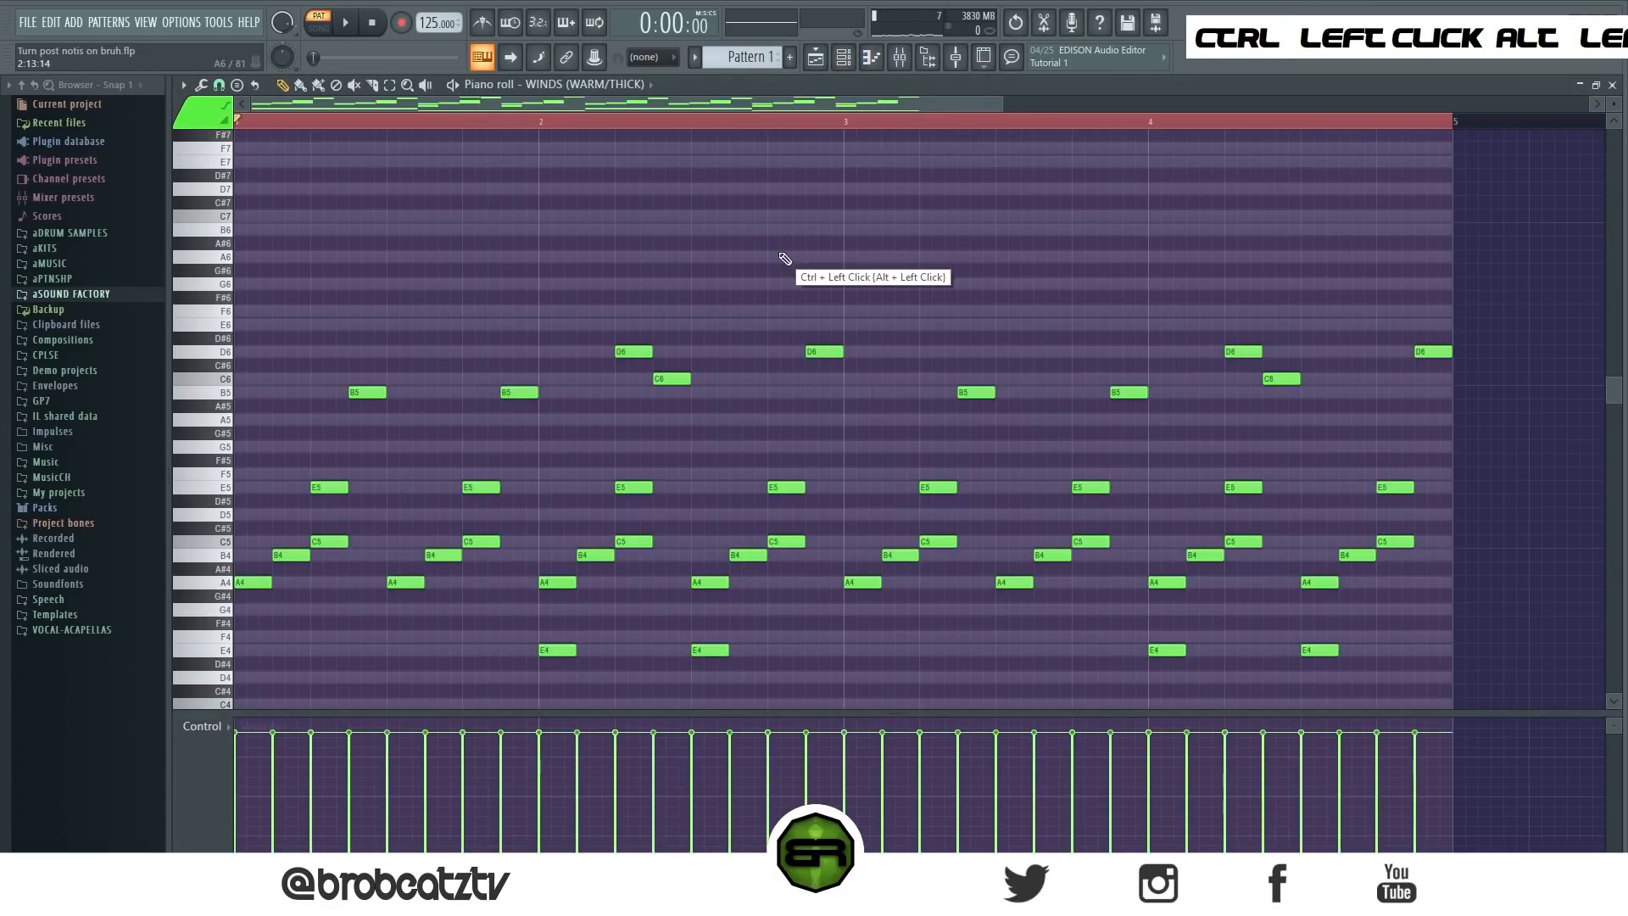
{"action": "scroll", "coordinate": [781, 262], "scroll_direction": "down", "scroll_amount": 4}
{"action": "left_click_drag", "start_coordinate": [541, 160], "coordinate": [933, 564], "text": "ctrl"}
{"action": "right_click", "coordinate": [563, 391]}
{"action": "left_click_drag", "start_coordinate": [610, 358], "coordinate": [856, 513], "text": "ctrl"}
{"action": "right_click", "coordinate": [905, 501]}
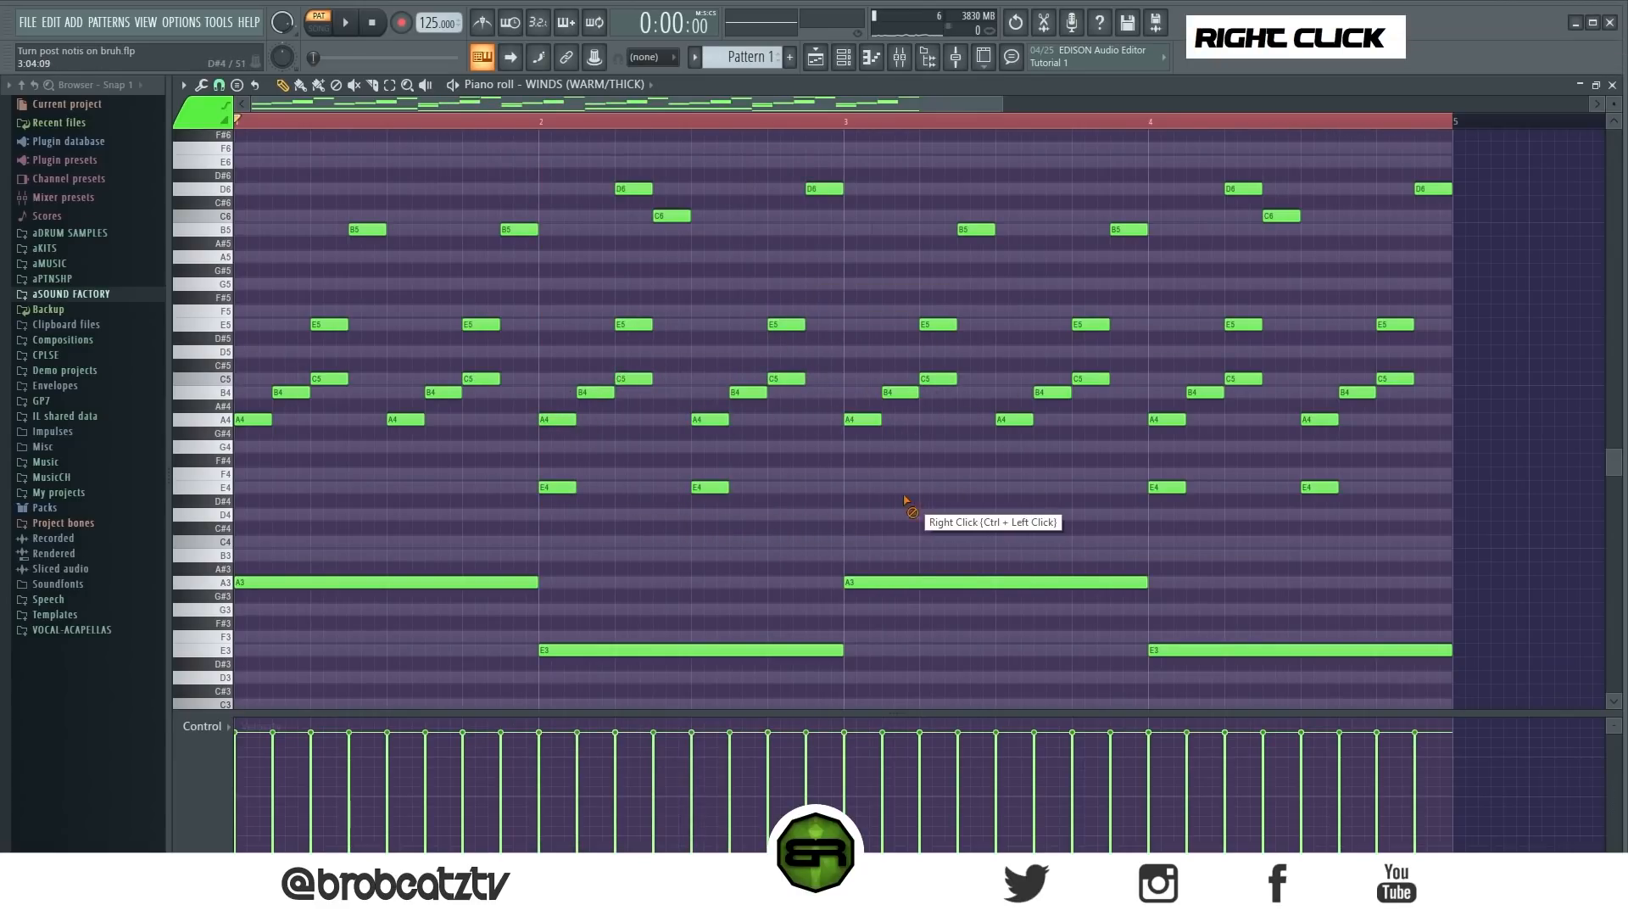
{"action": "left_click", "coordinate": [864, 421], "text": "ctrl"}
{"action": "right_click", "coordinate": [947, 319]}
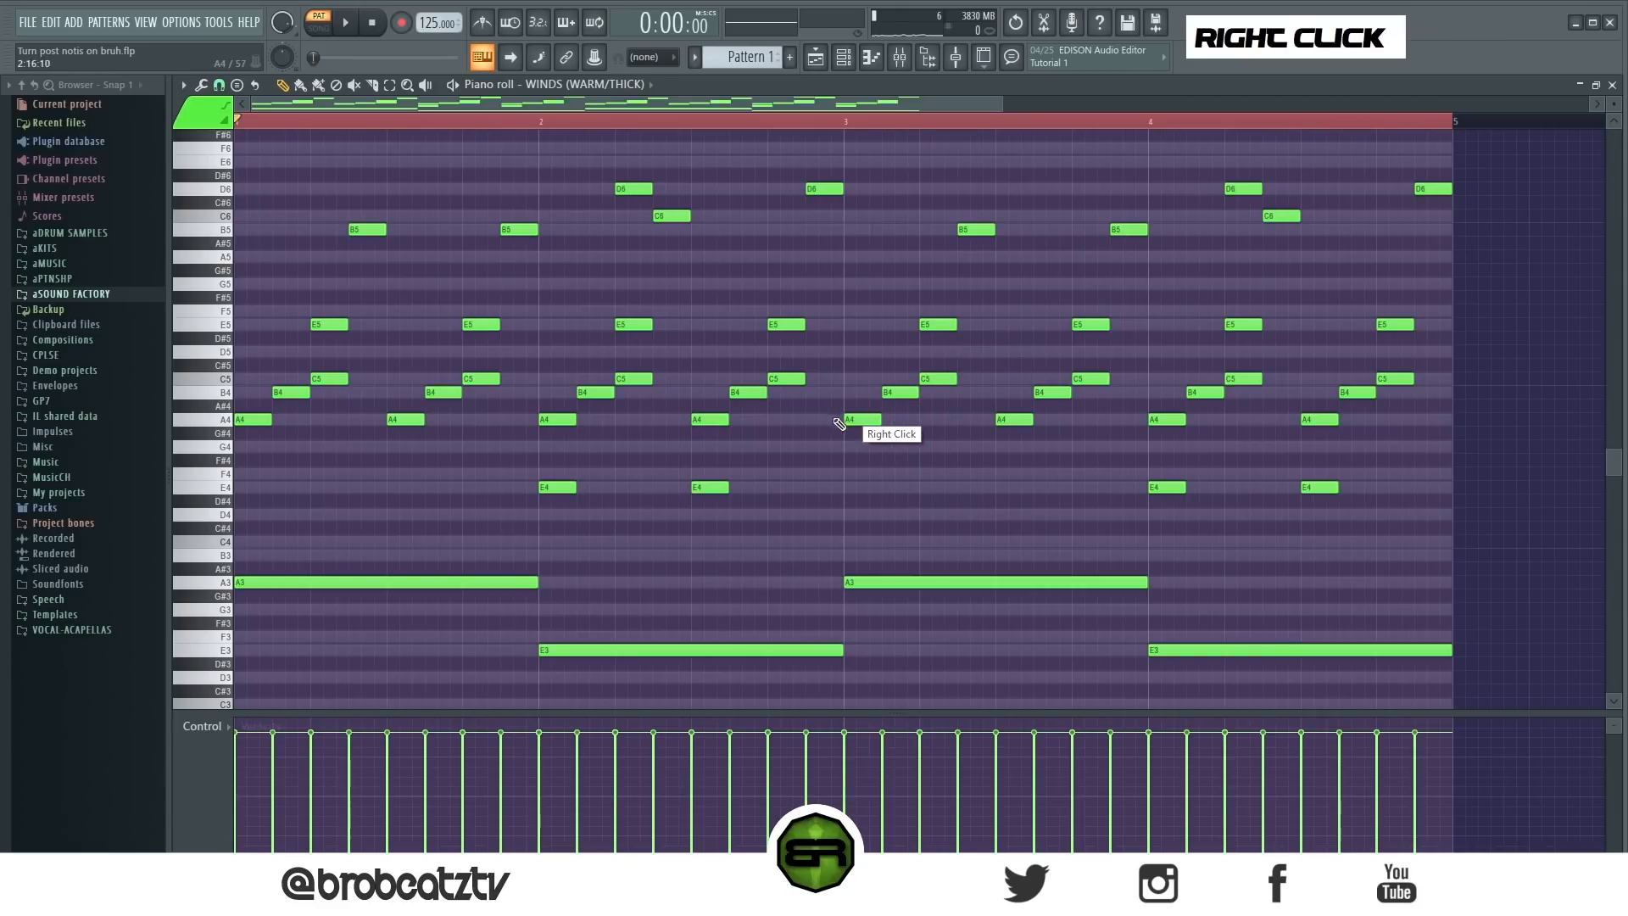
{"action": "left_click_drag", "start_coordinate": [838, 416], "coordinate": [886, 438], "text": "ctrl"}
{"action": "right_click", "coordinate": [882, 271]}
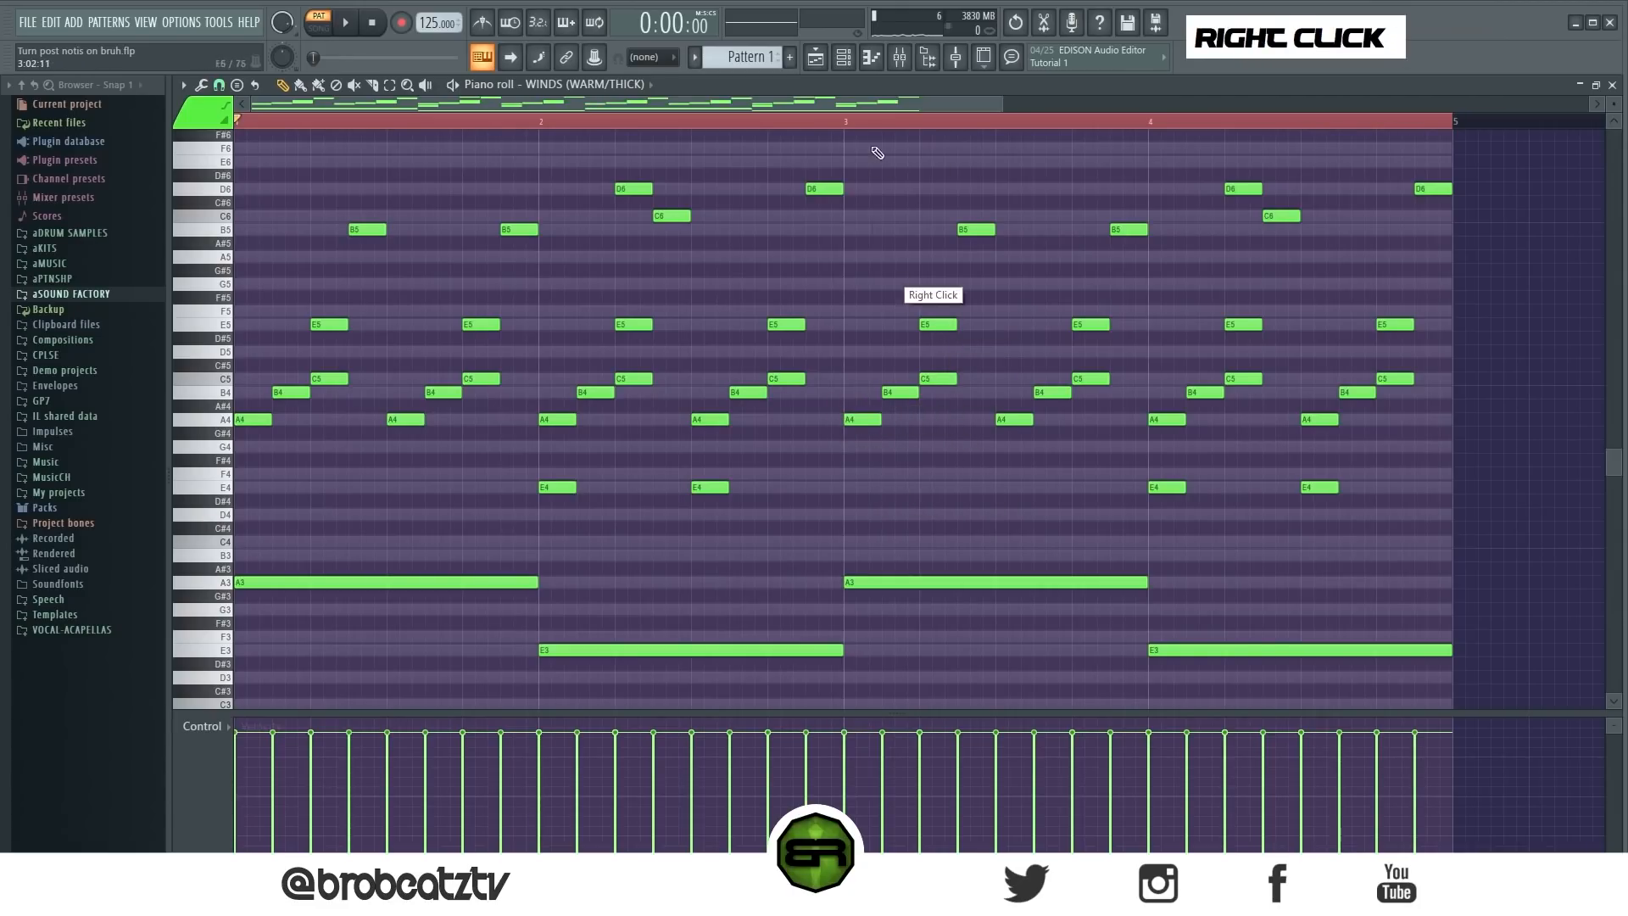
{"action": "left_click", "coordinate": [846, 61]}
{"action": "left_click", "coordinate": [742, 303]}
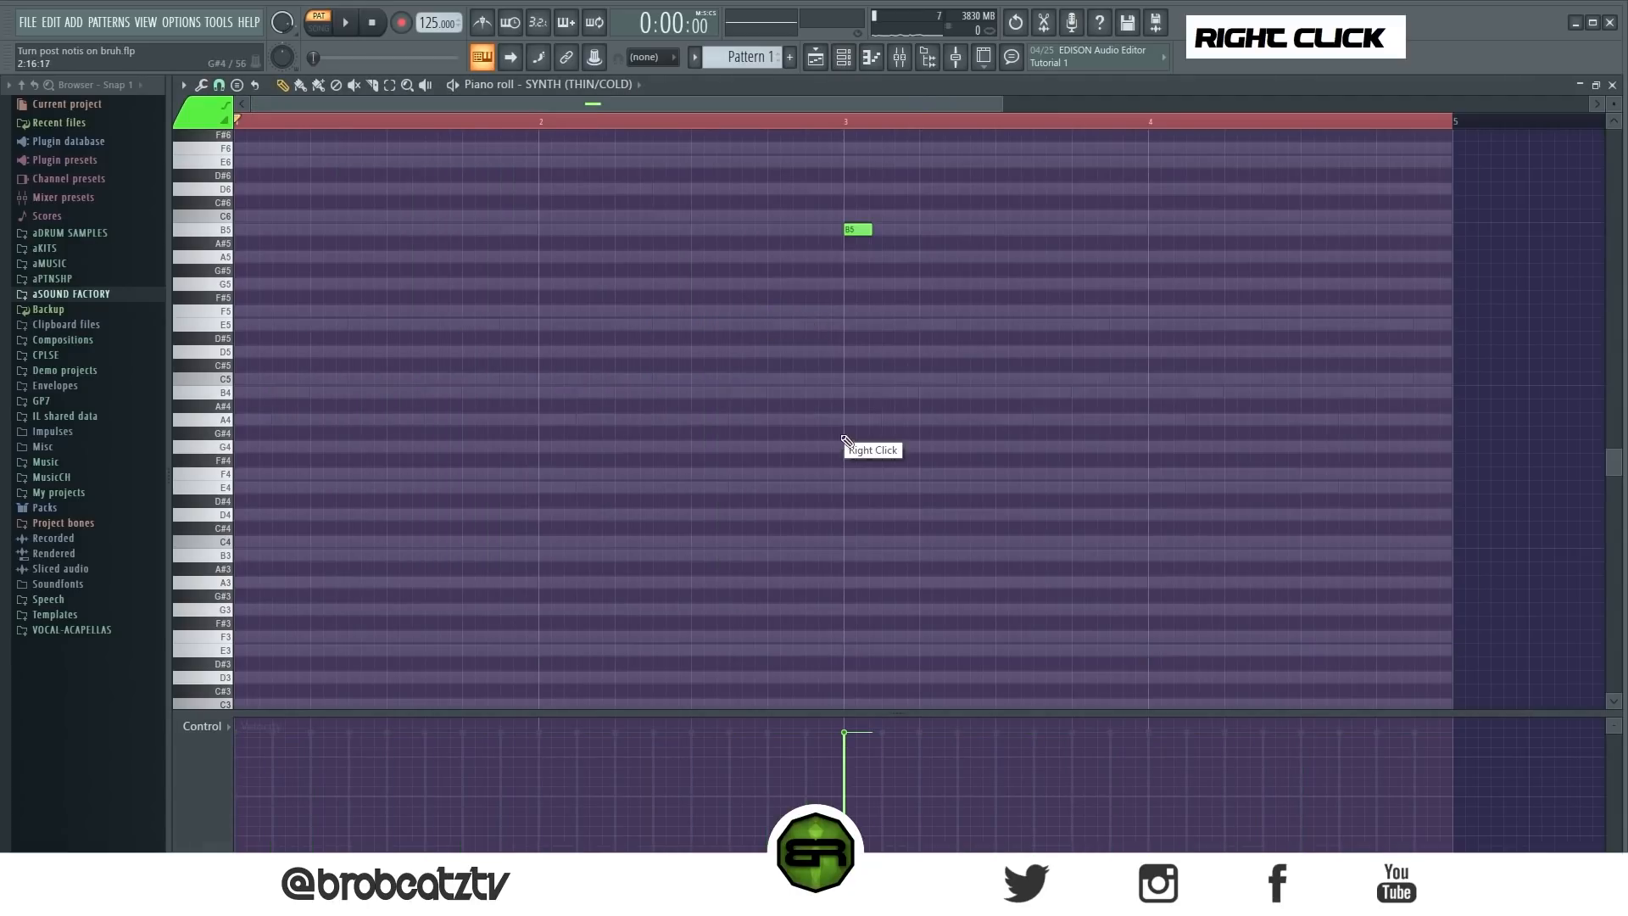
Add a short D6 and a short C6 note at the end of bar 2, leading down to the B5 at bar 3
{"action": "scroll", "coordinate": [846, 450], "scroll_direction": "up", "scroll_amount": 5}
{"action": "right_click", "coordinate": [794, 378]}
{"action": "key", "text": "space"}
{"action": "key", "text": "space"}
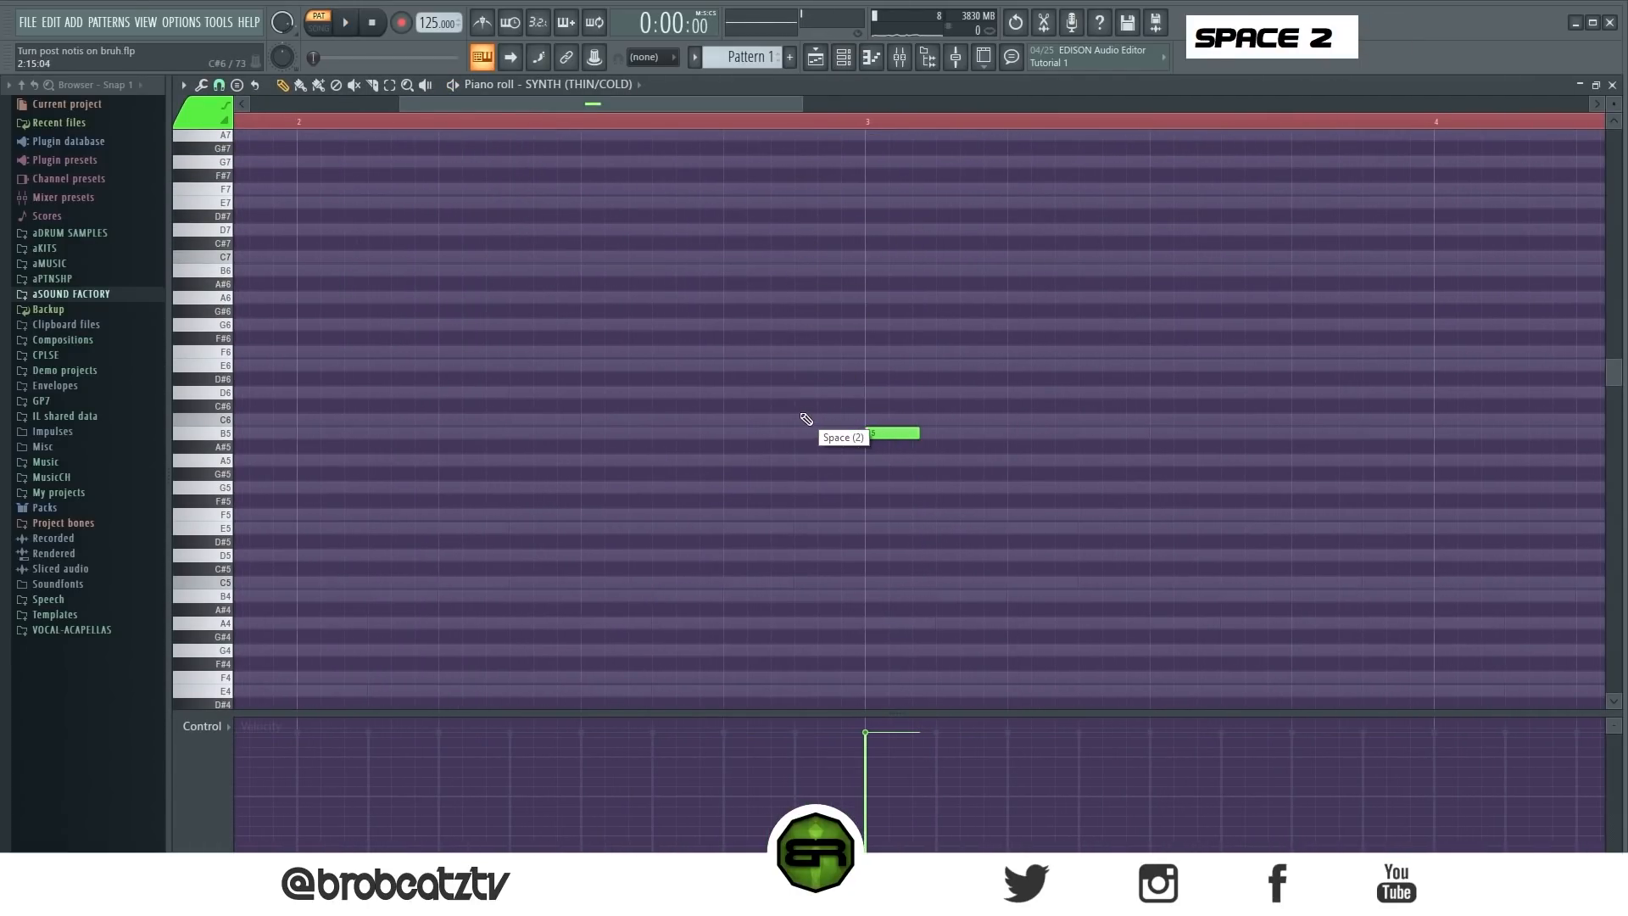
{"action": "left_click", "coordinate": [793, 419]}
{"action": "left_click", "coordinate": [730, 395]}
{"action": "key", "text": "space"}
{"action": "left_click_drag", "start_coordinate": [773, 393], "coordinate": [747, 393]}
{"action": "left_click_drag", "start_coordinate": [847, 420], "coordinate": [819, 420]}
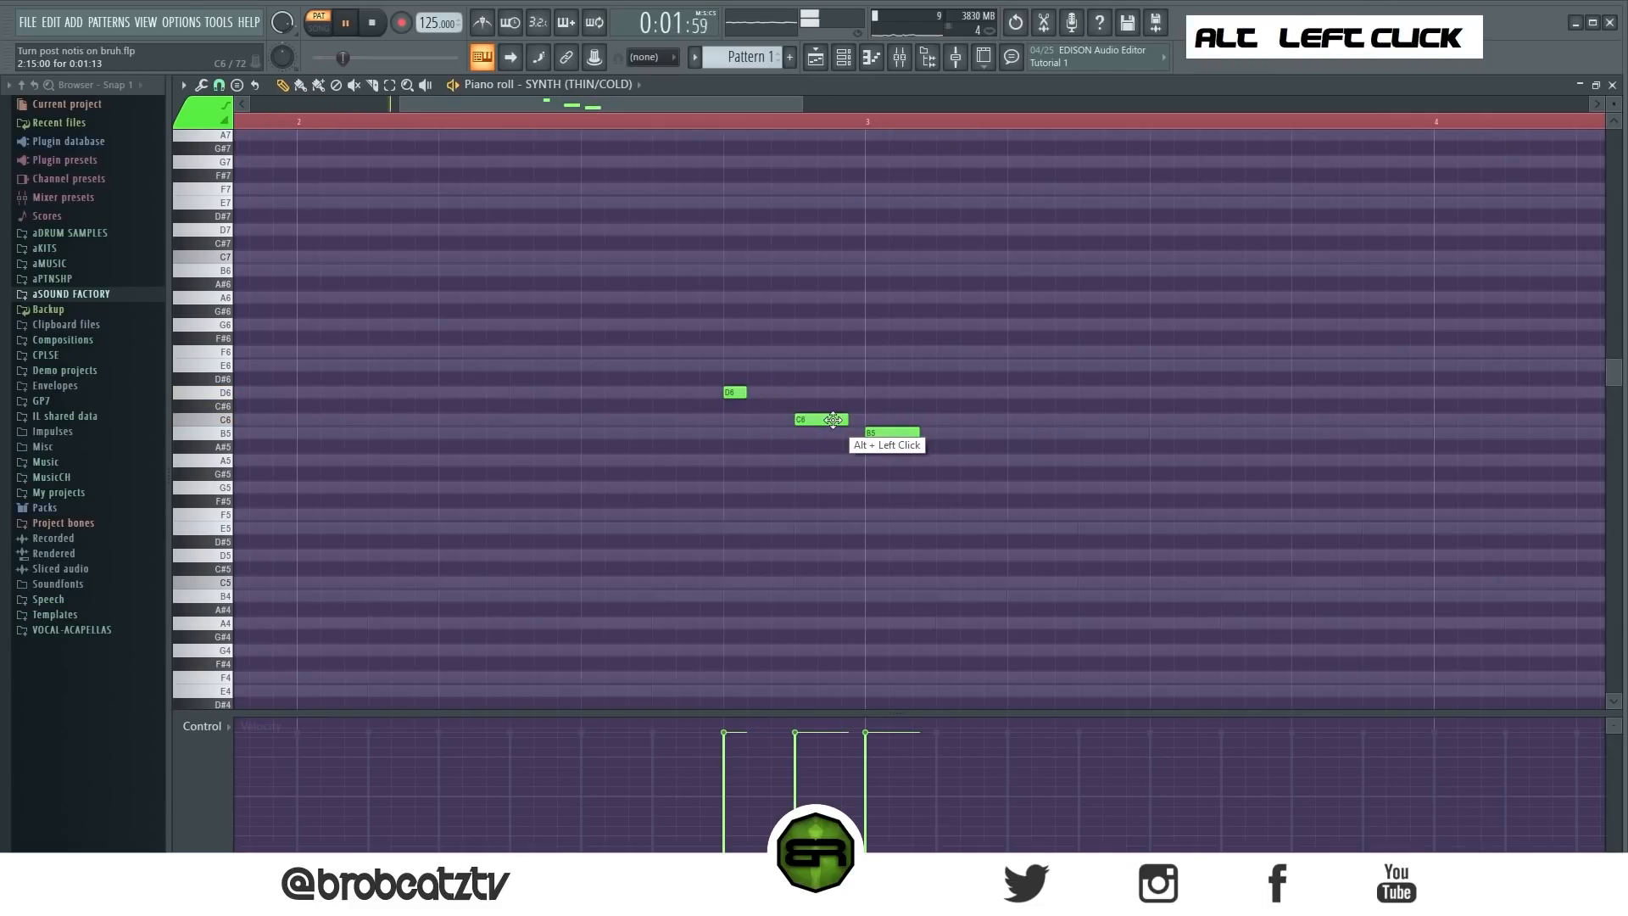
{"action": "right_click", "coordinate": [837, 480]}
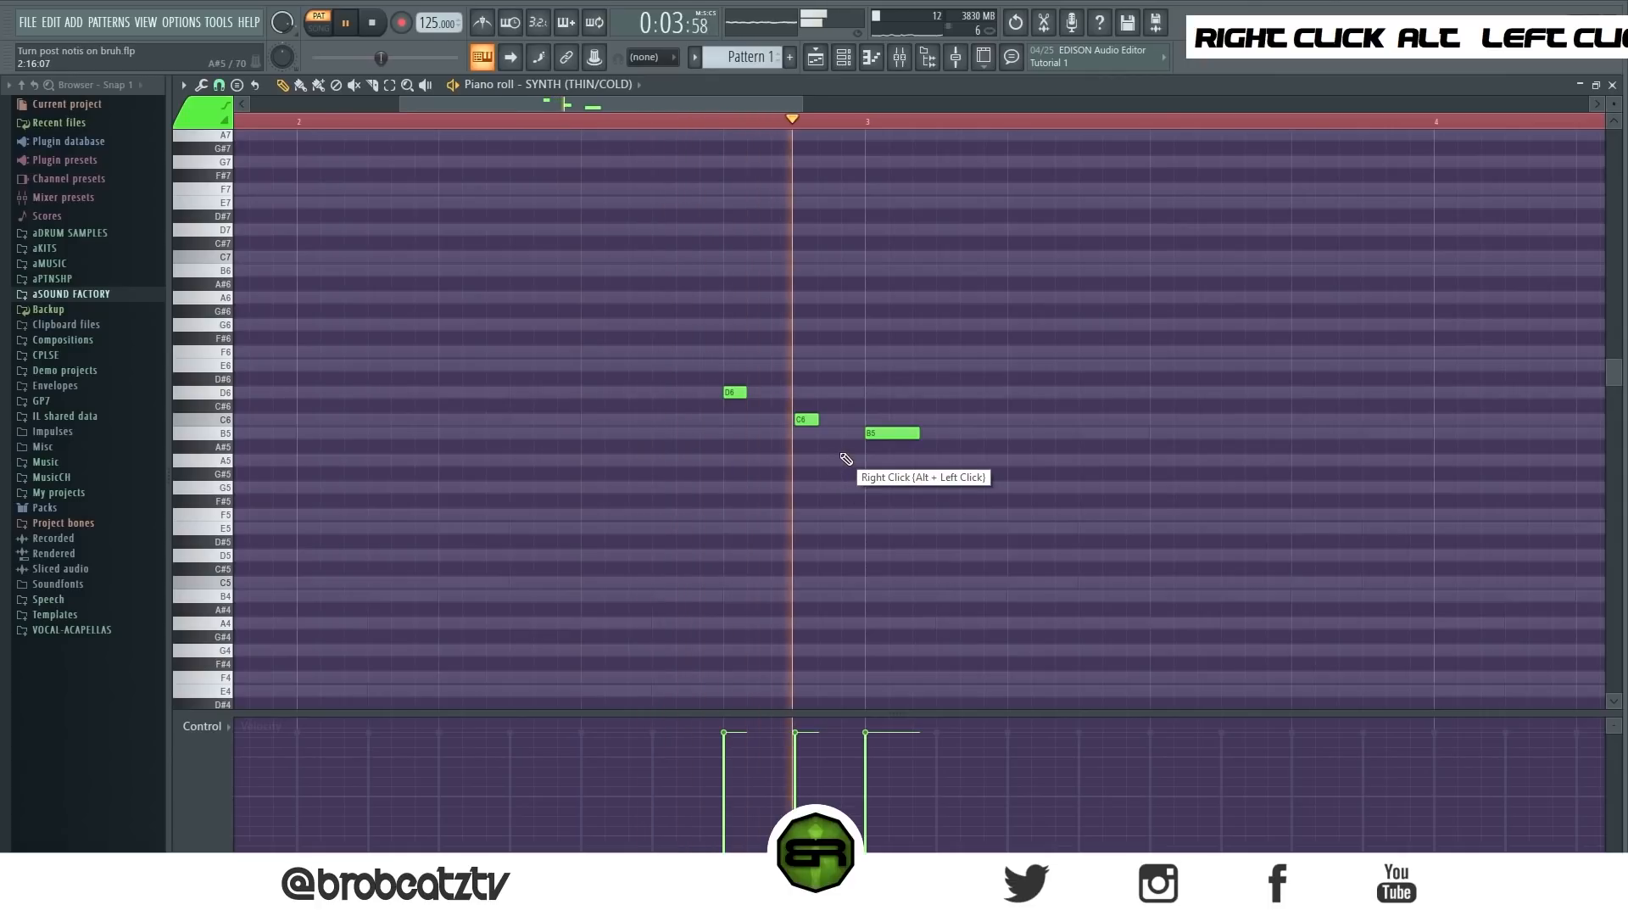
Lower the velocities of the D6 and C6 synth notes so they rise gradually toward the B5, and stop playback
{"action": "scroll", "coordinate": [681, 129], "scroll_direction": "down", "scroll_amount": 4}
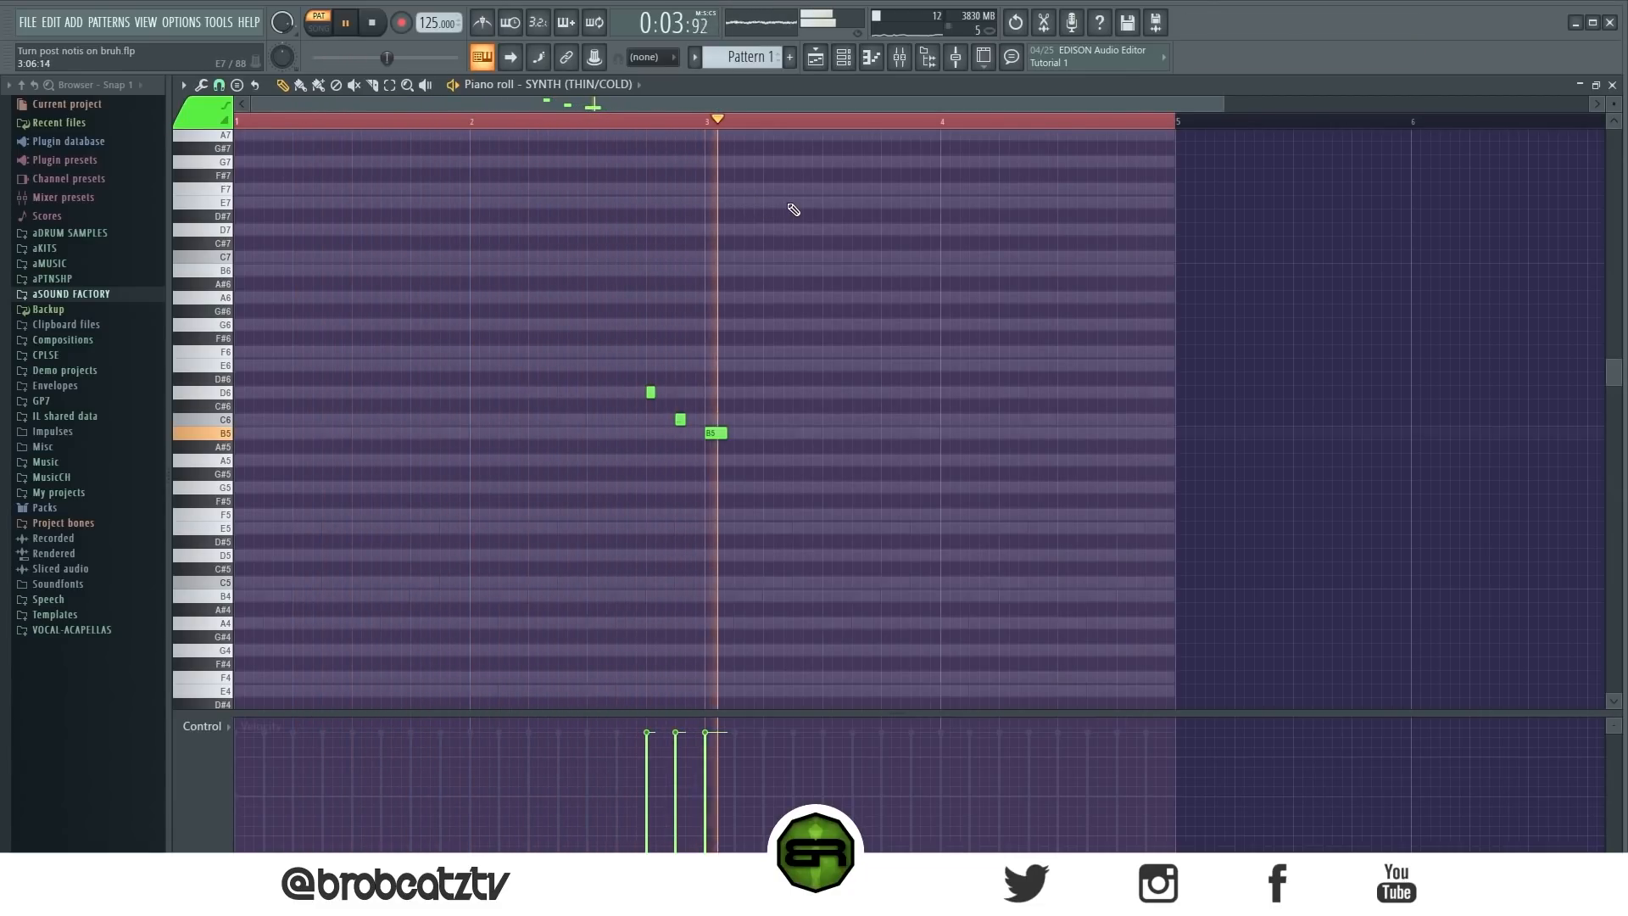
{"action": "left_click", "coordinate": [647, 772]}
{"action": "left_click", "coordinate": [676, 756]}
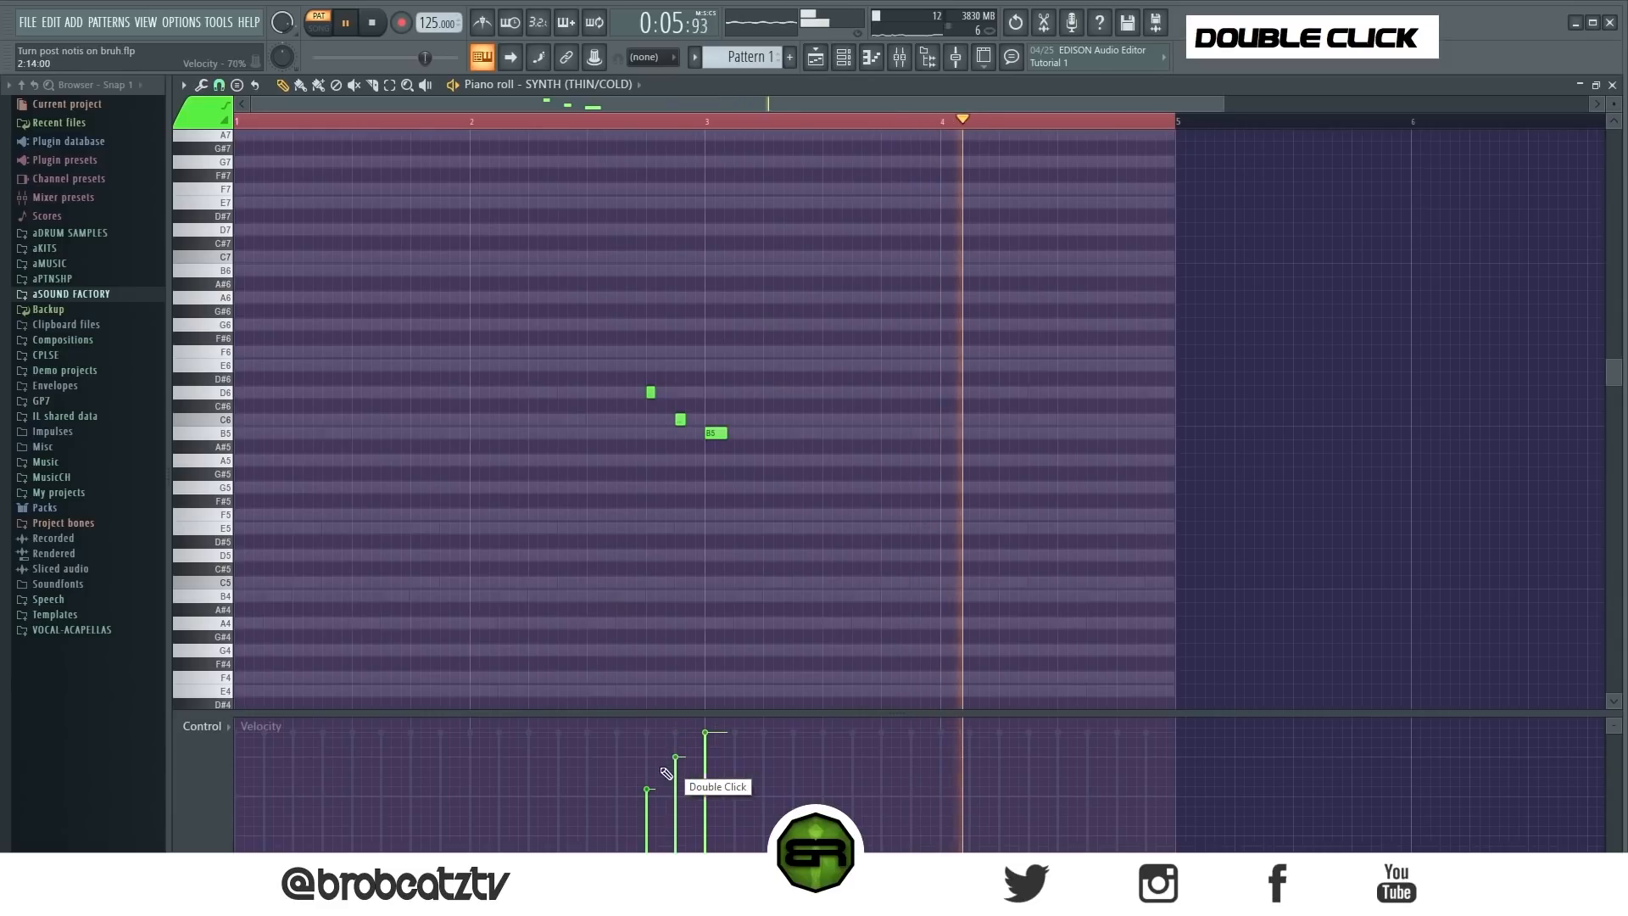
{"action": "right_click", "coordinate": [753, 458]}
{"action": "key", "text": "space"}
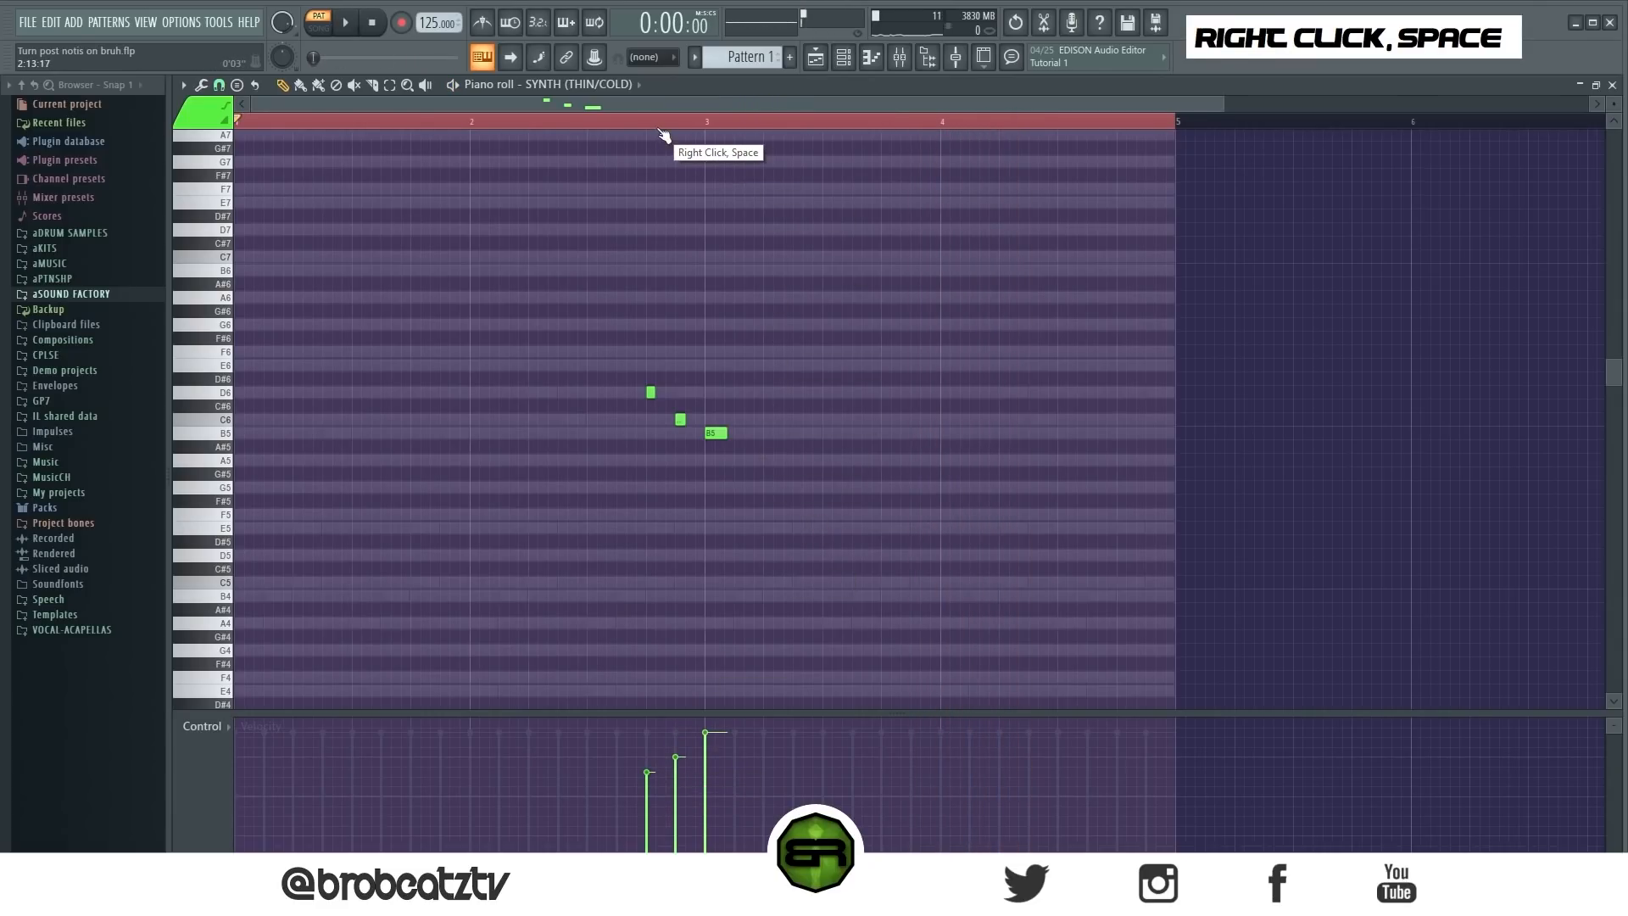
Copy the WINDS (WARM/THICK) notes into the BELLS (MID/AMBIENCE) channel and open that channel's piano roll
{"action": "double_click", "coordinate": [667, 122]}
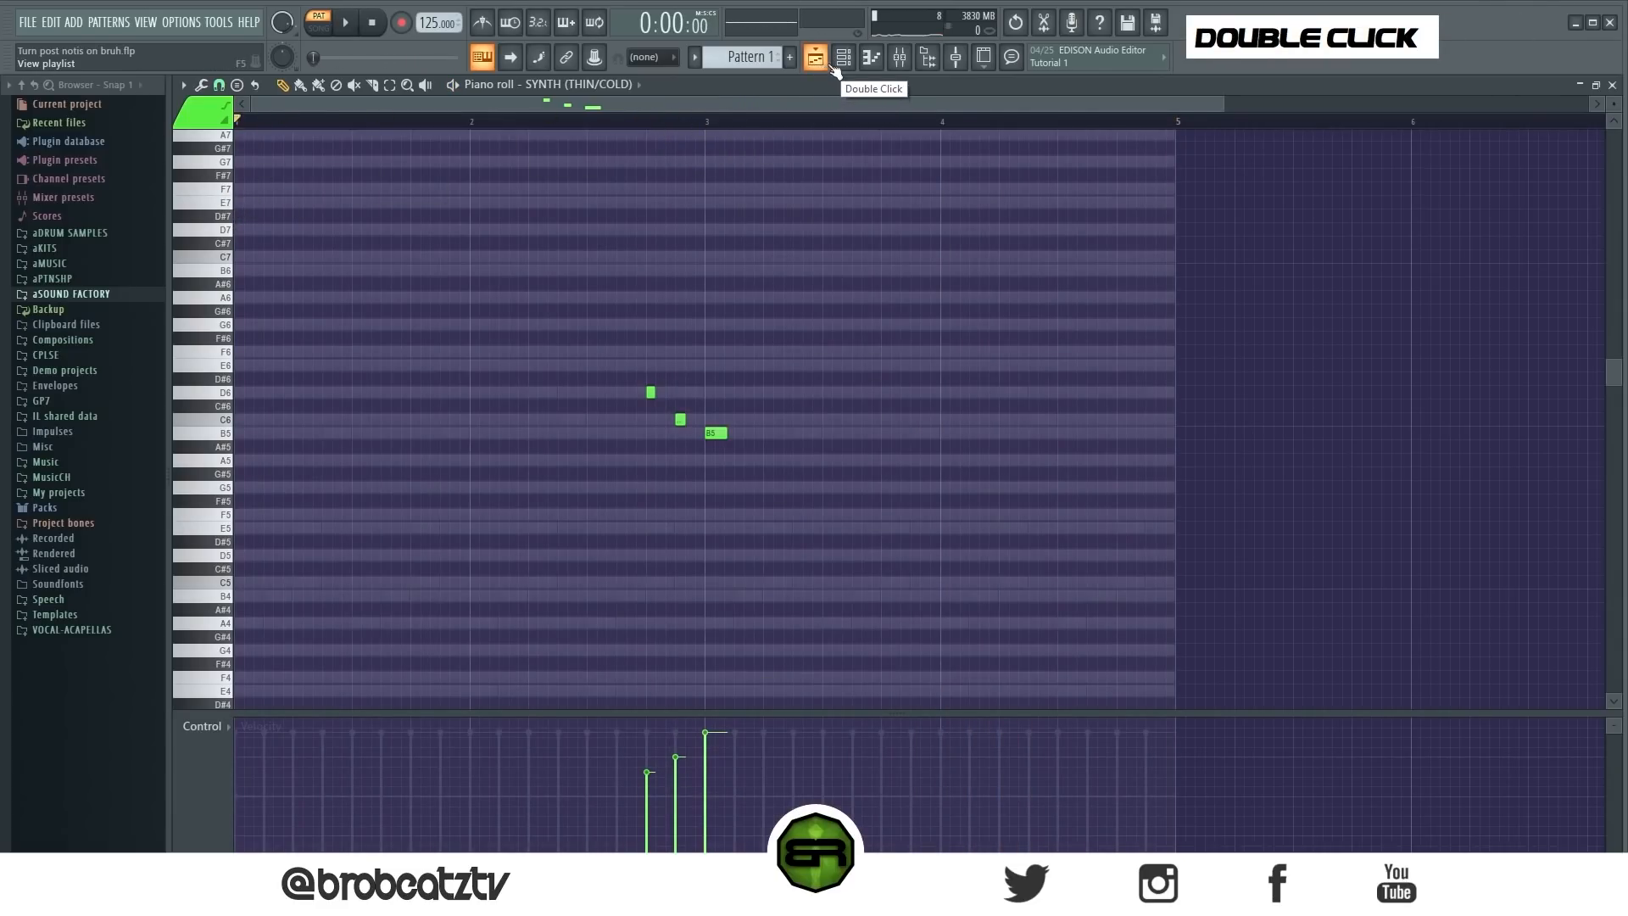
{"action": "left_click", "coordinate": [818, 59]}
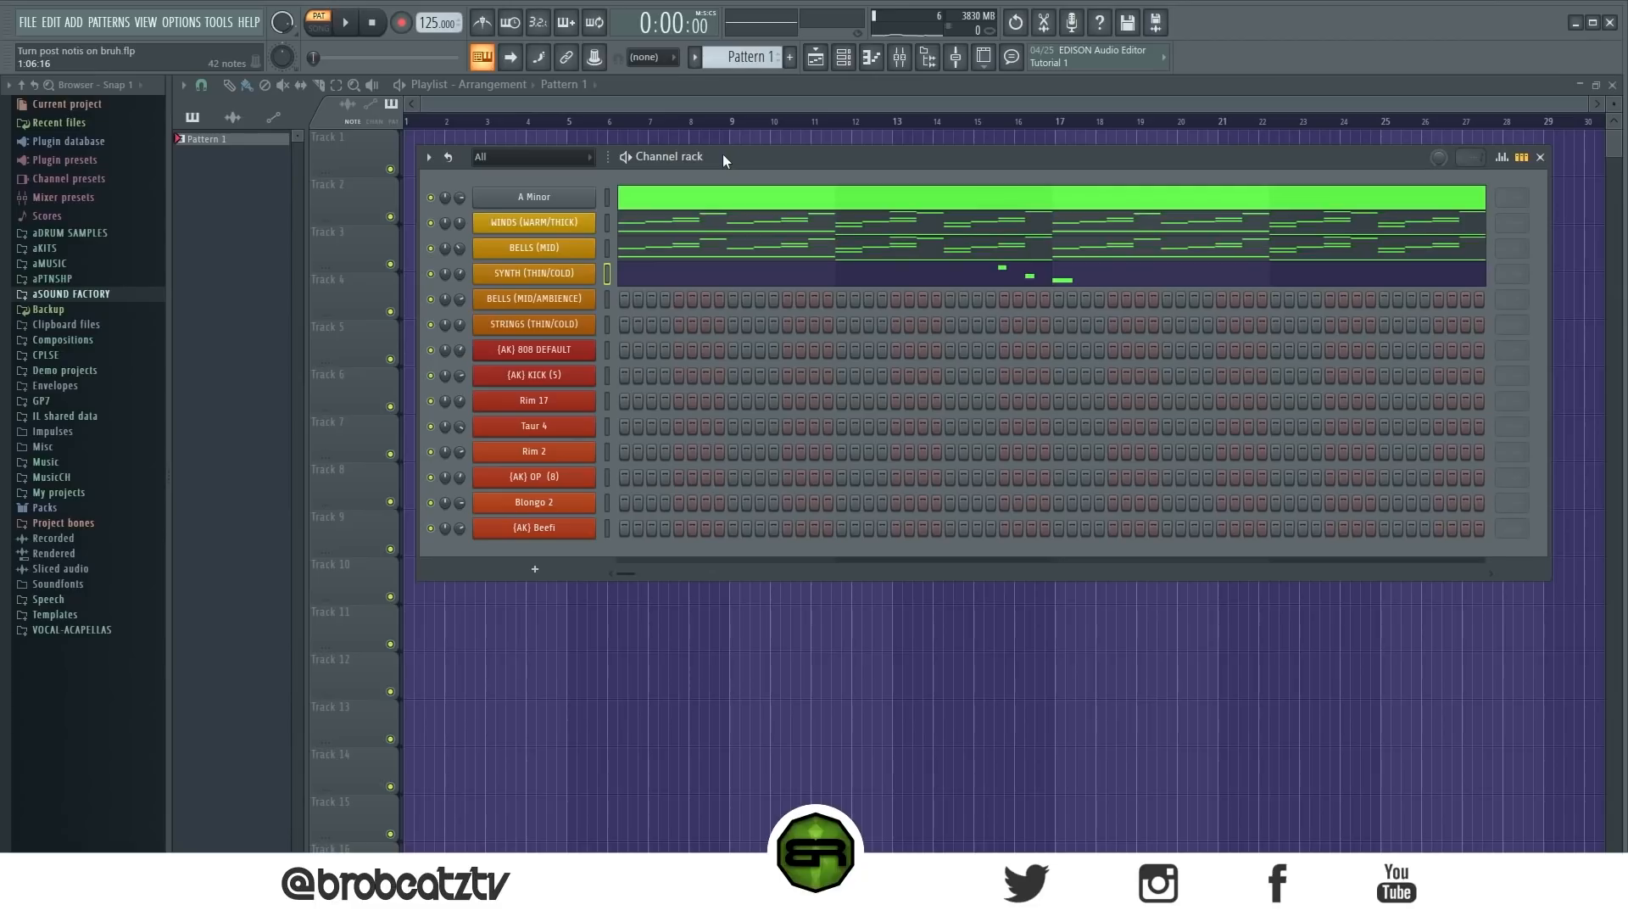
{"action": "right_click", "coordinate": [592, 219]}
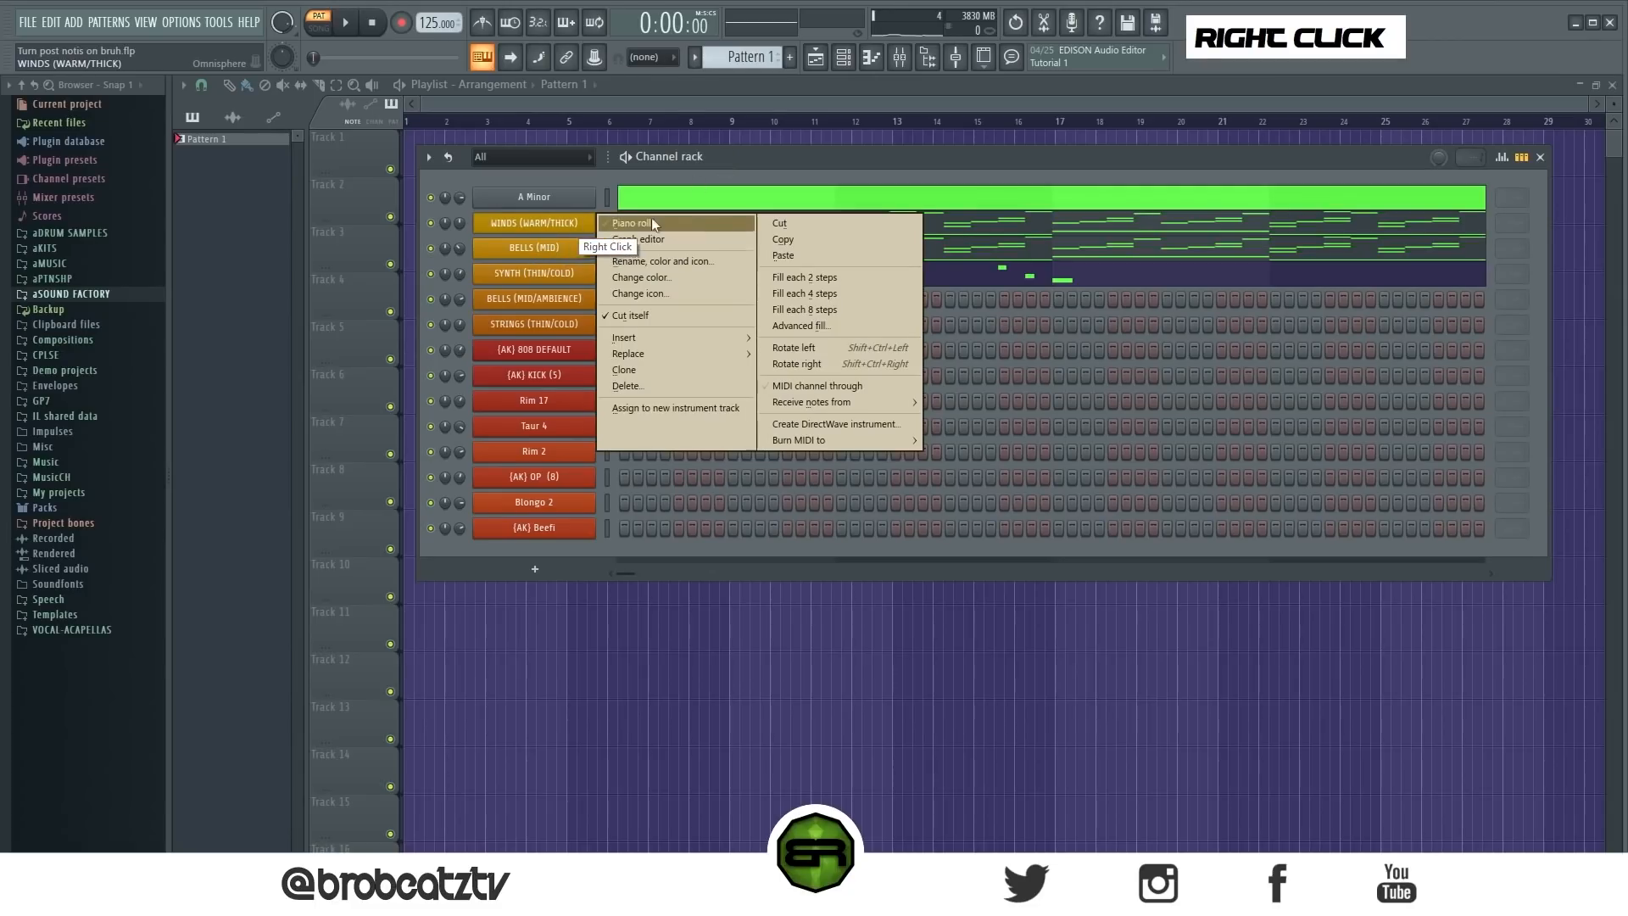
{"action": "key", "text": "Escape"}
{"action": "right_click", "coordinate": [566, 299]}
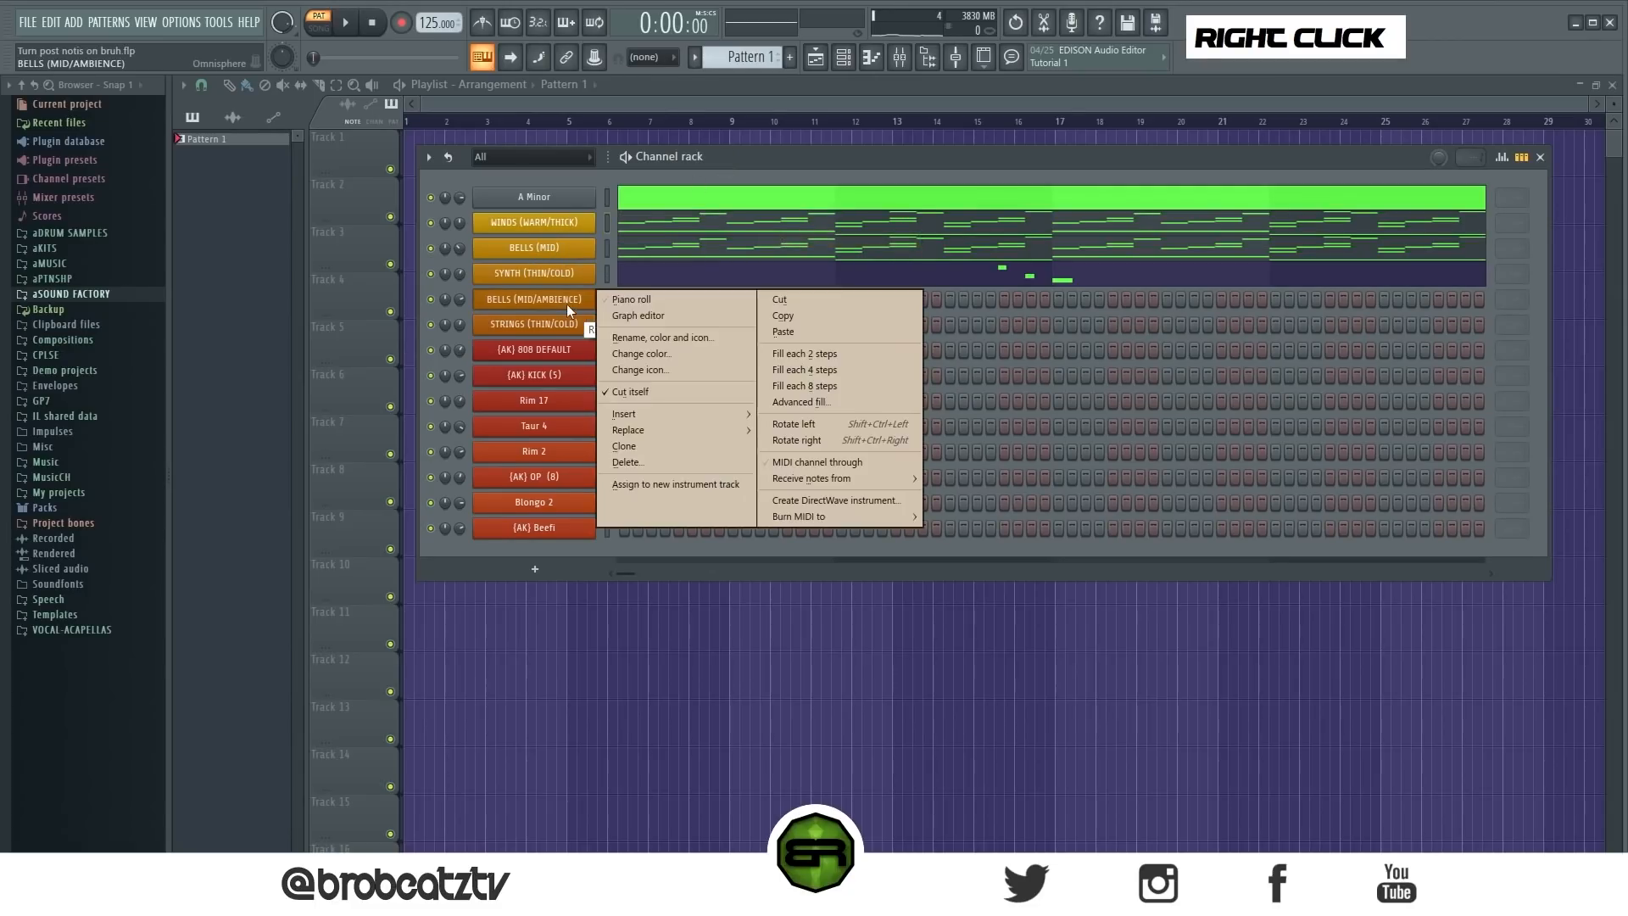
{"action": "left_click", "coordinate": [772, 330]}
{"action": "left_click", "coordinate": [694, 300]}
{"action": "scroll", "coordinate": [694, 301], "scroll_direction": "down", "scroll_amount": 3}
Delete the upper melody from the pasted notes, keeping the long A3 and E3 notes, and transpose those up one octave
{"action": "key", "text": "ctrl+a"}
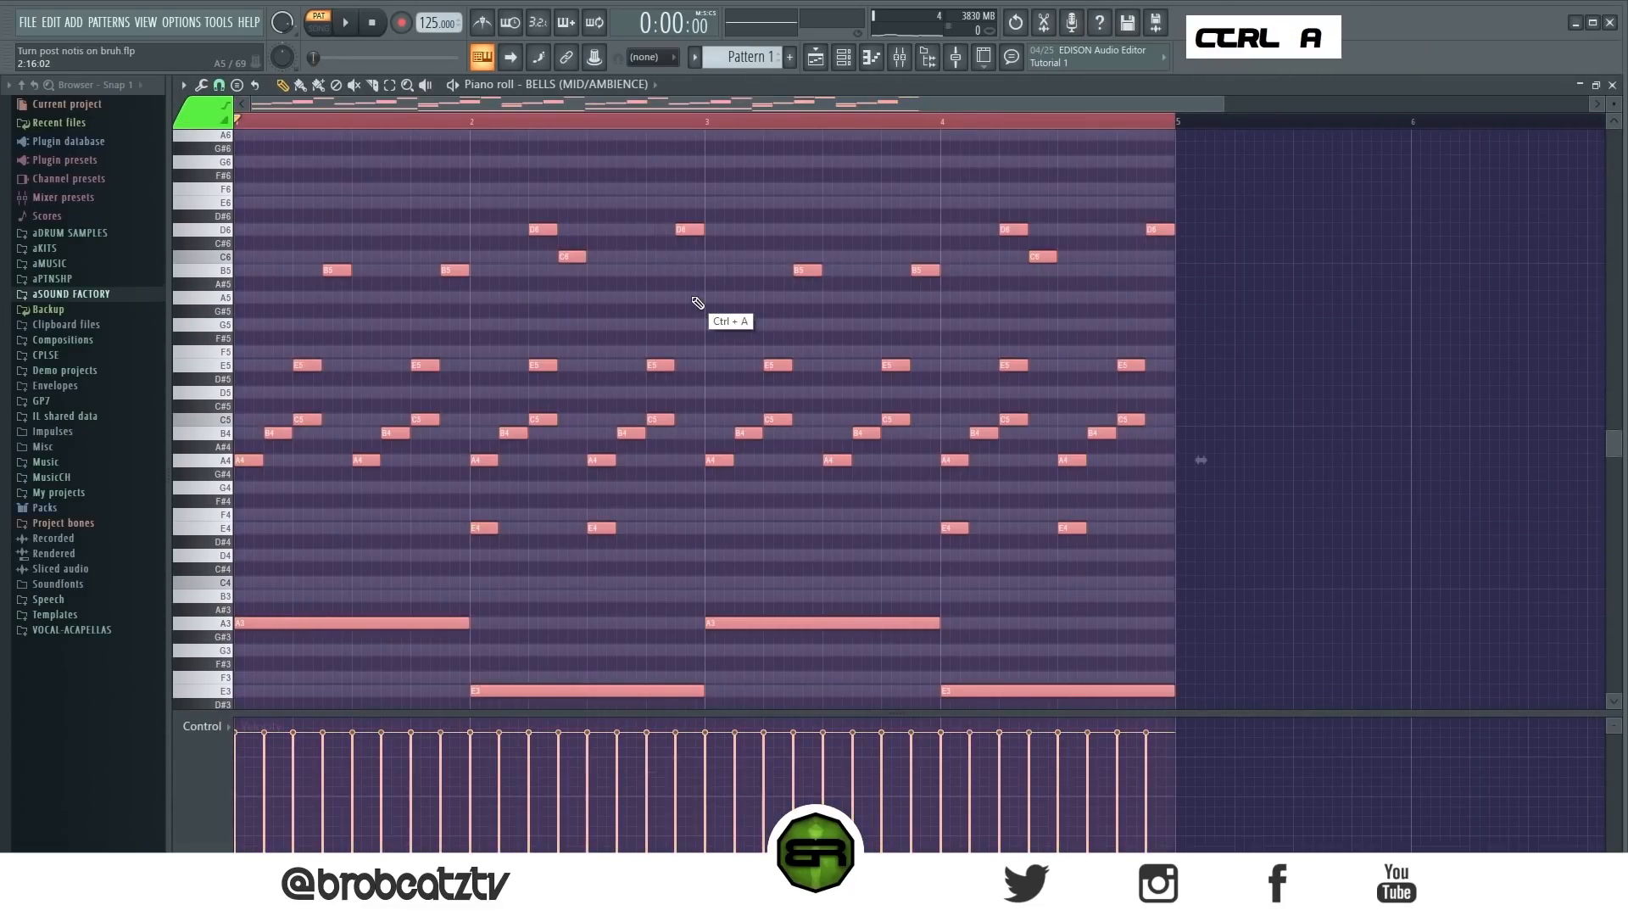
{"action": "left_click_drag", "start_coordinate": [1289, 197], "coordinate": [238, 577]}
{"action": "key", "text": "Delete"}
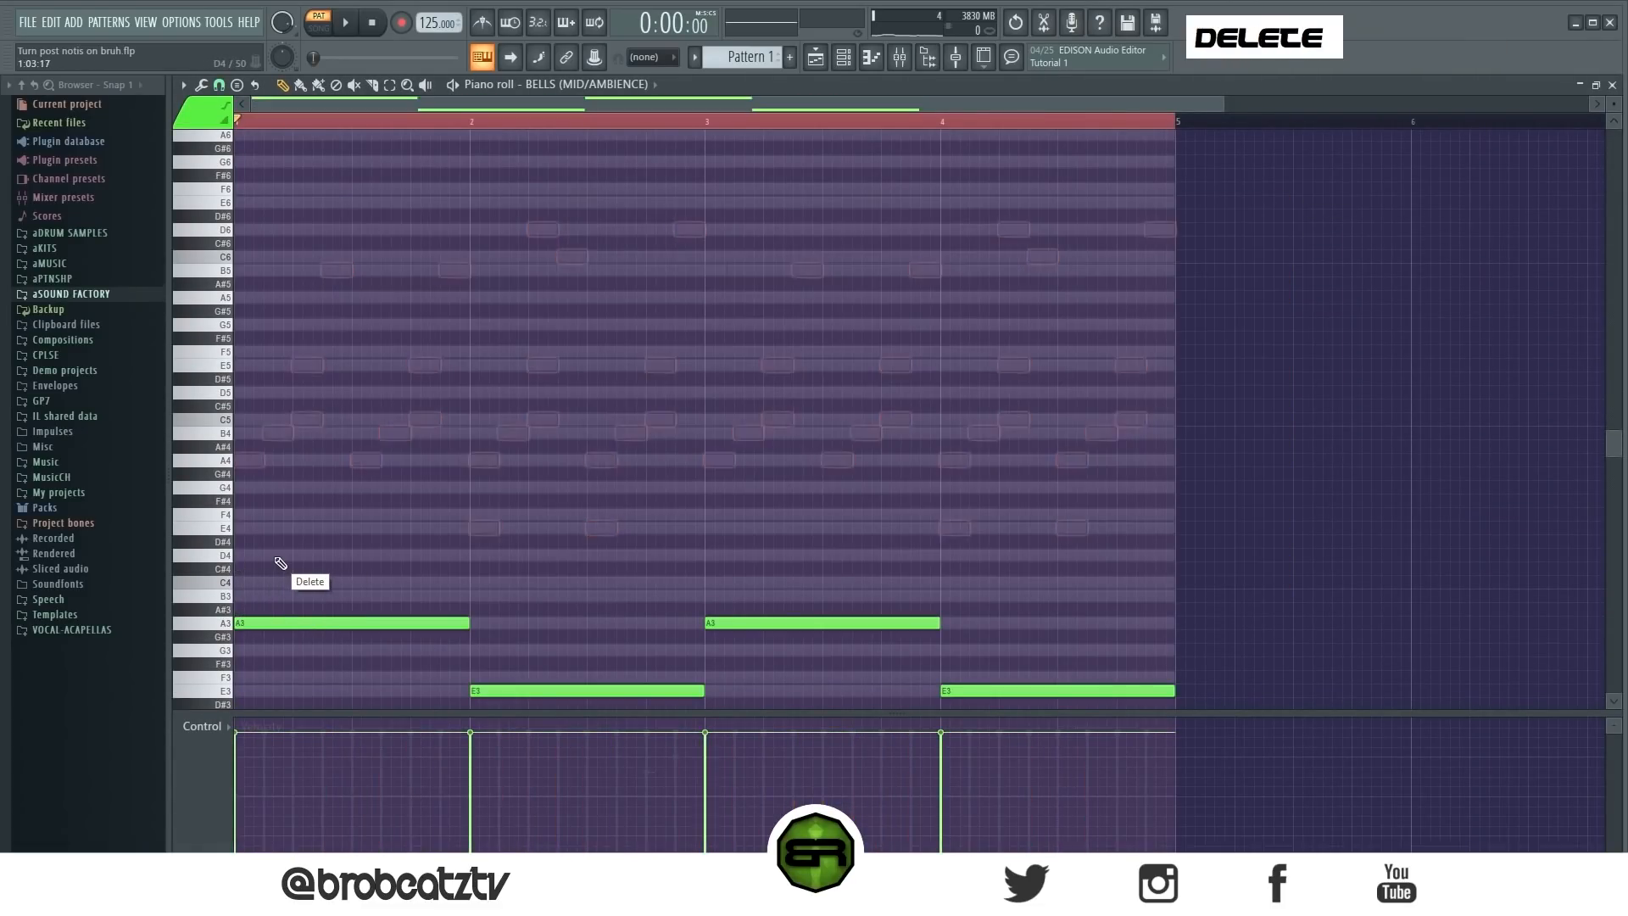
{"action": "key", "text": "ctrl+Up"}
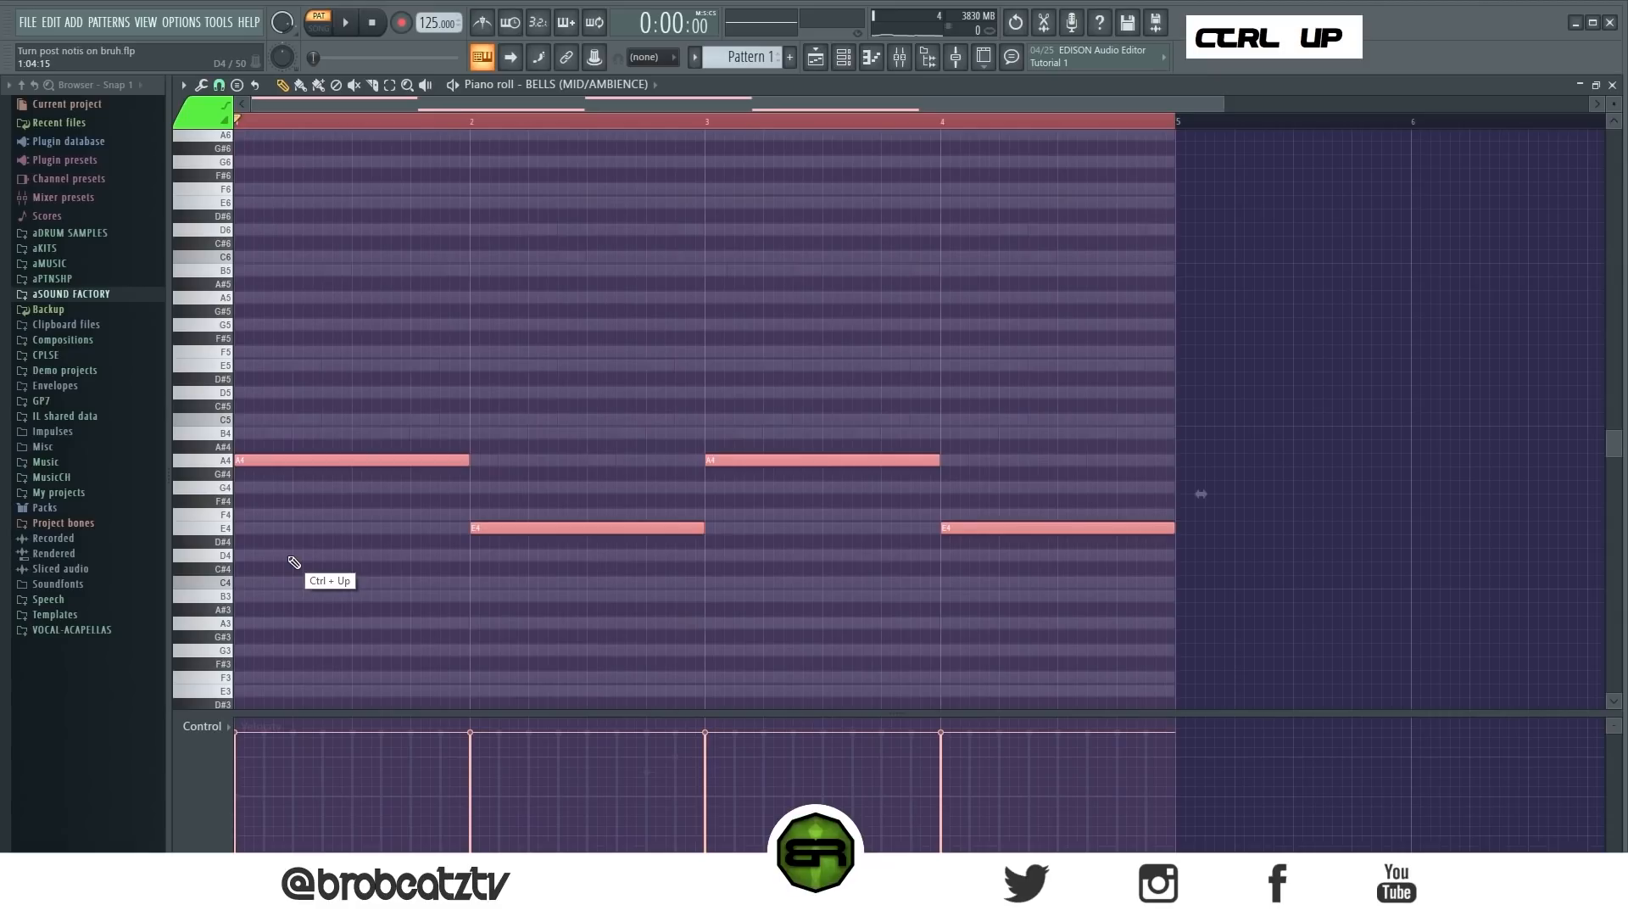
{"action": "right_click", "coordinate": [295, 562]}
Draw short C5 and E5 notes together at the start of bar 1, followed directly by short D5 and B4 notes
{"action": "scroll", "coordinate": [273, 125], "scroll_direction": "up", "scroll_amount": 3}
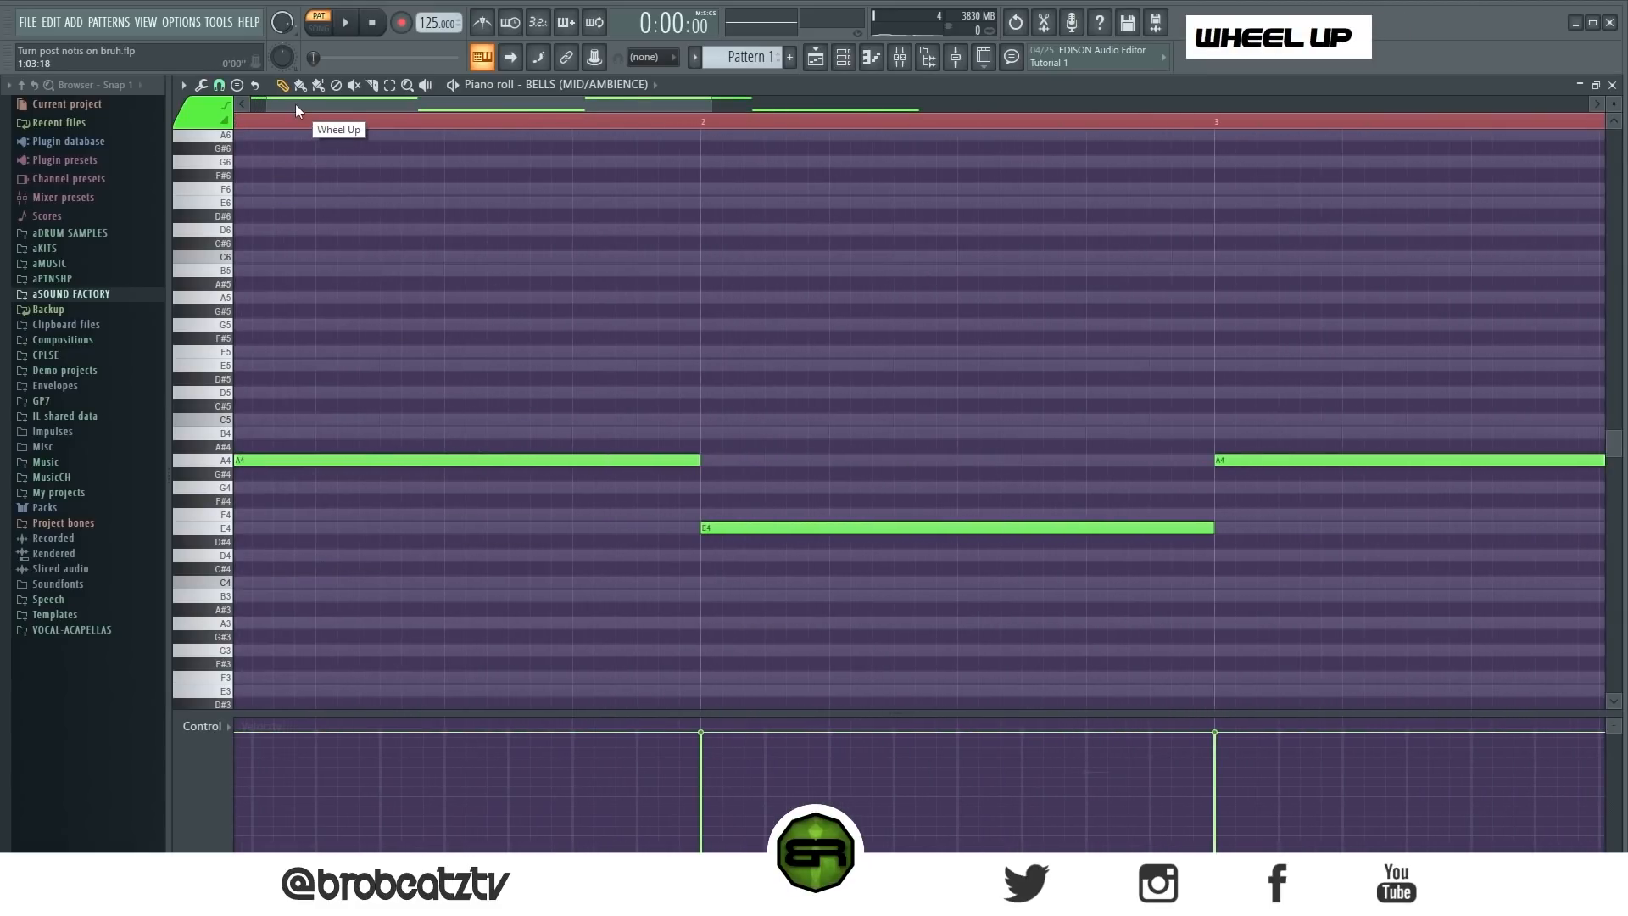
{"action": "right_click", "coordinate": [263, 424]}
{"action": "left_click", "coordinate": [246, 418]}
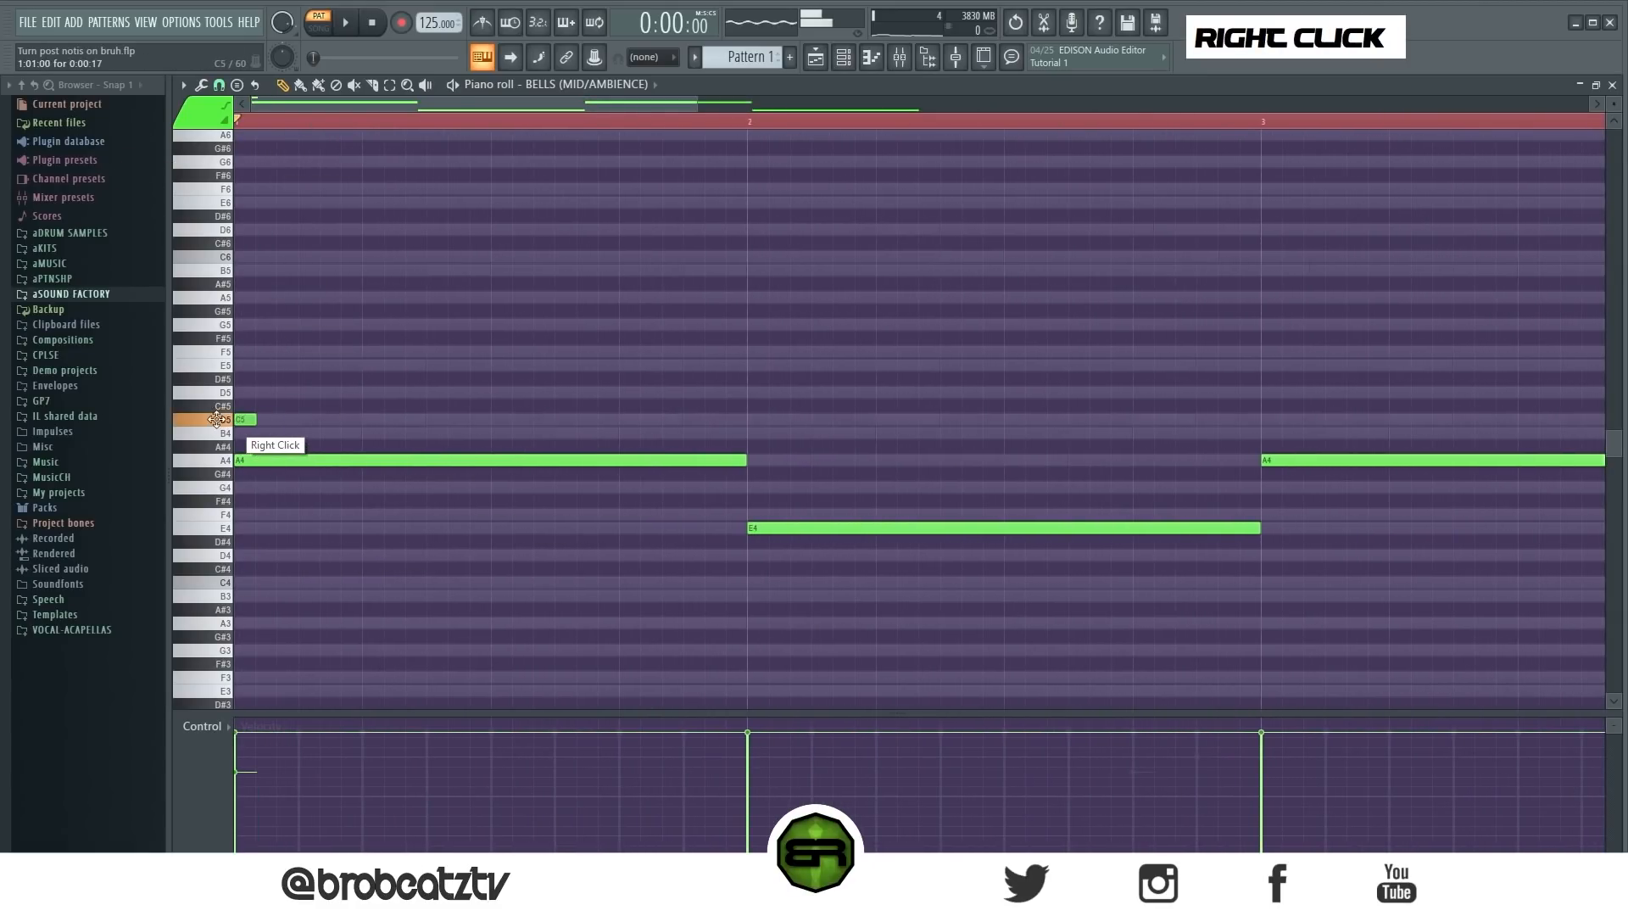
{"action": "left_click_drag", "start_coordinate": [694, 103], "coordinate": [593, 103]}
{"action": "left_click", "coordinate": [248, 364]}
{"action": "left_click", "coordinate": [273, 391]}
{"action": "left_click", "coordinate": [273, 433]}
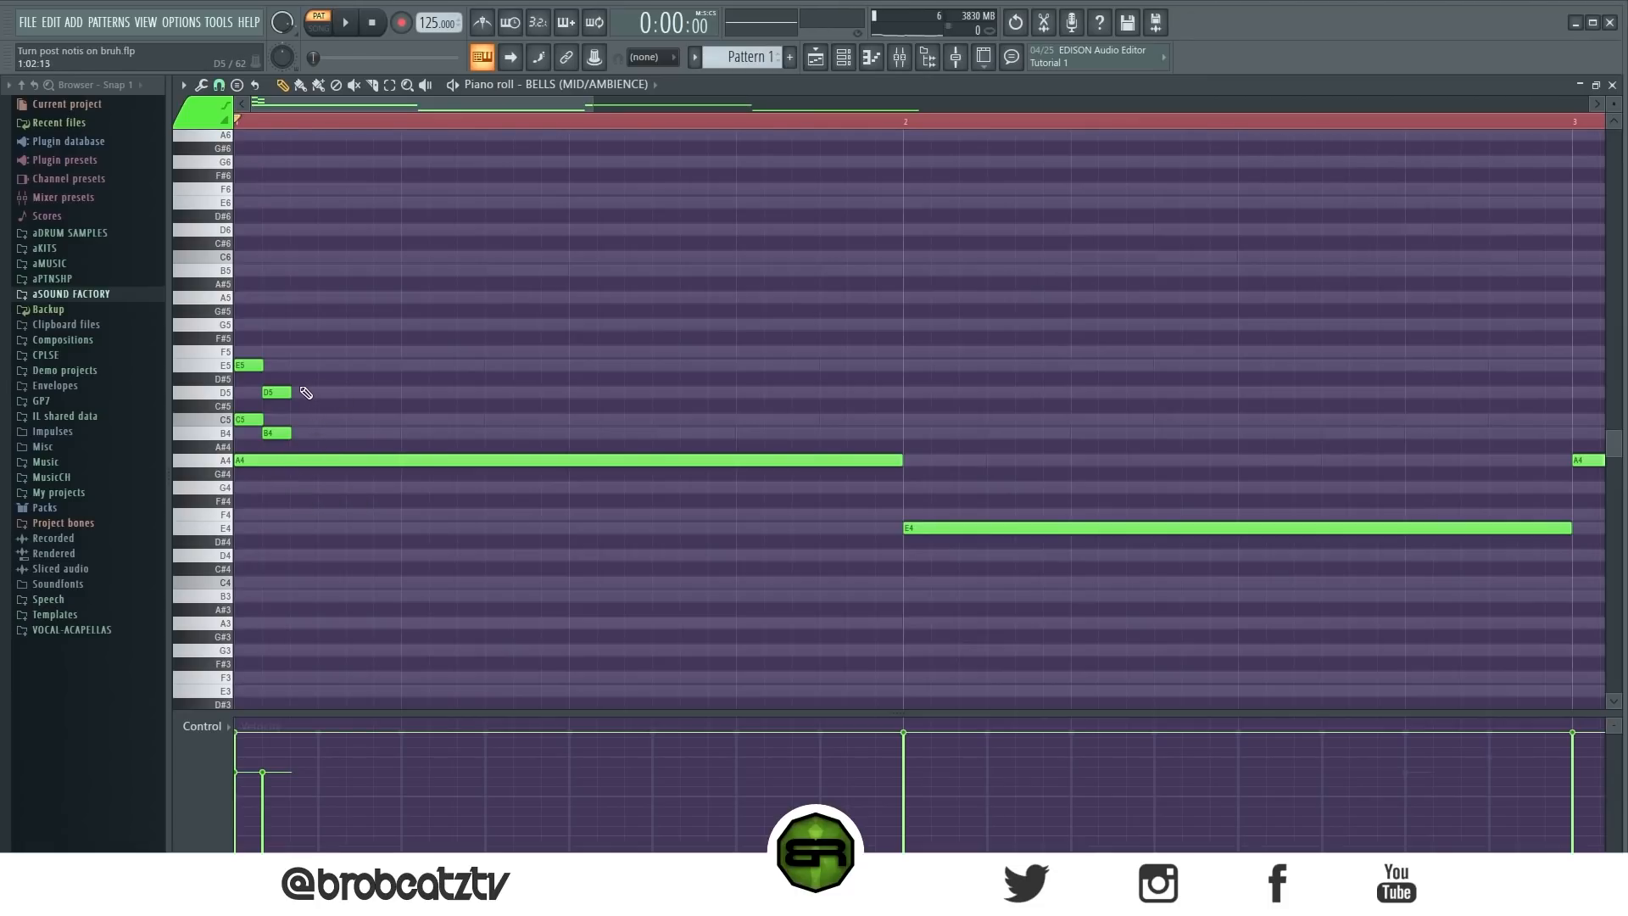
Raise the four short notes an octave, move them to beat 2 of bar 1, and place a short A6 at the bar's start
{"action": "left_click_drag", "start_coordinate": [327, 334], "coordinate": [244, 429]}
{"action": "key", "text": "ctrl+Up"}
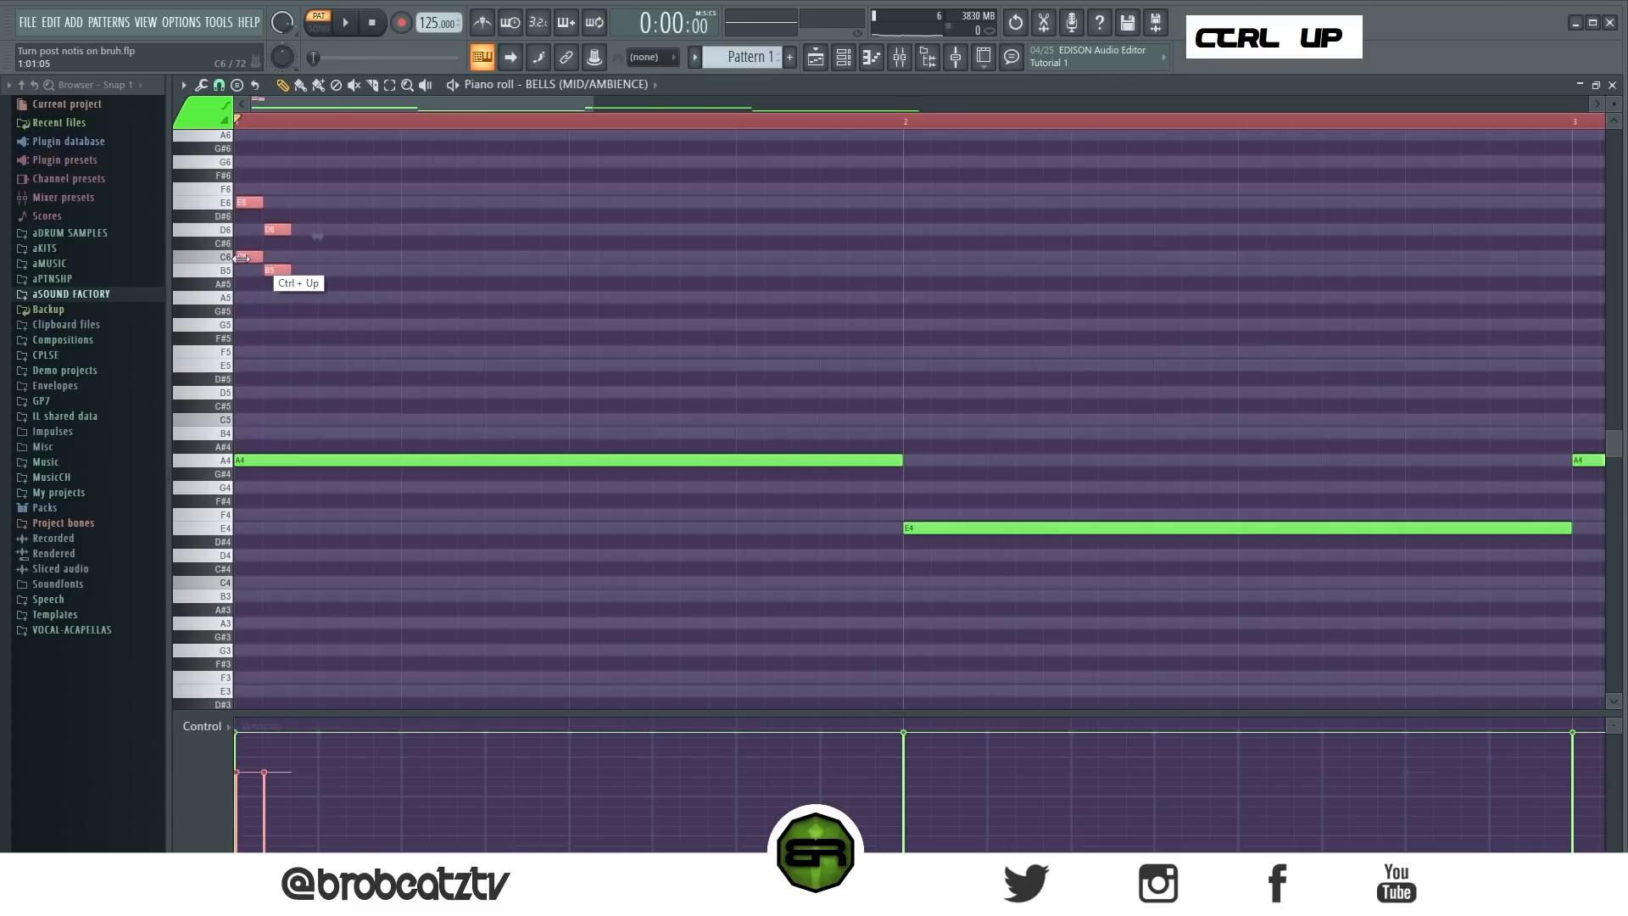
{"action": "left_click_drag", "start_coordinate": [240, 256], "coordinate": [405, 256]}
{"action": "scroll", "coordinate": [437, 397], "scroll_direction": "up", "scroll_amount": 2}
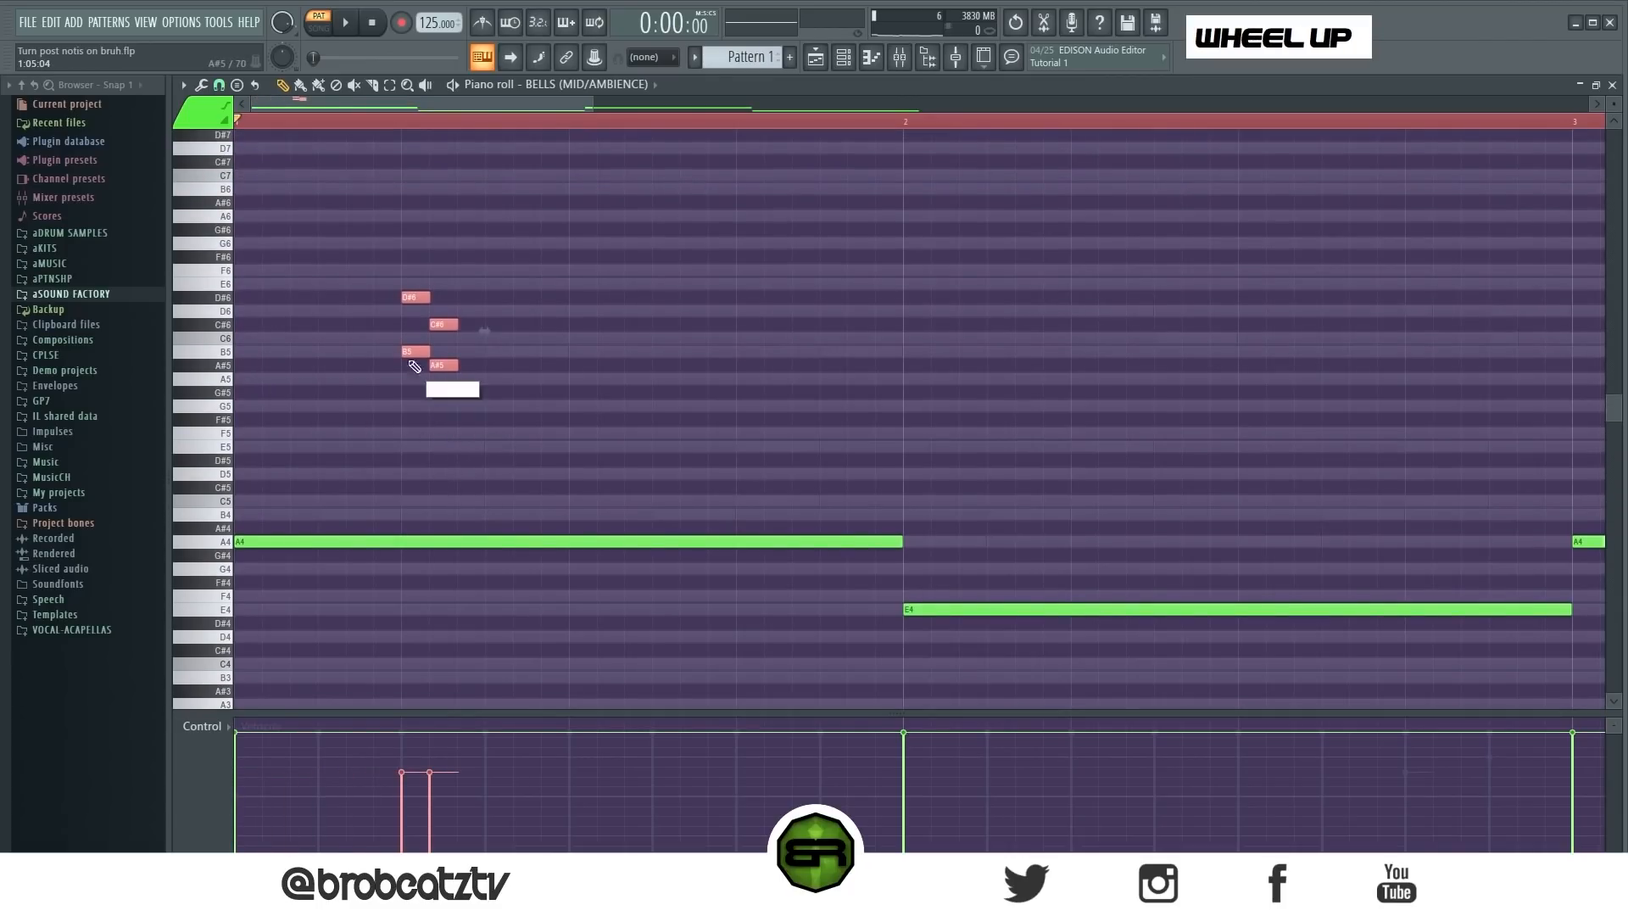
{"action": "right_click", "coordinate": [272, 485]}
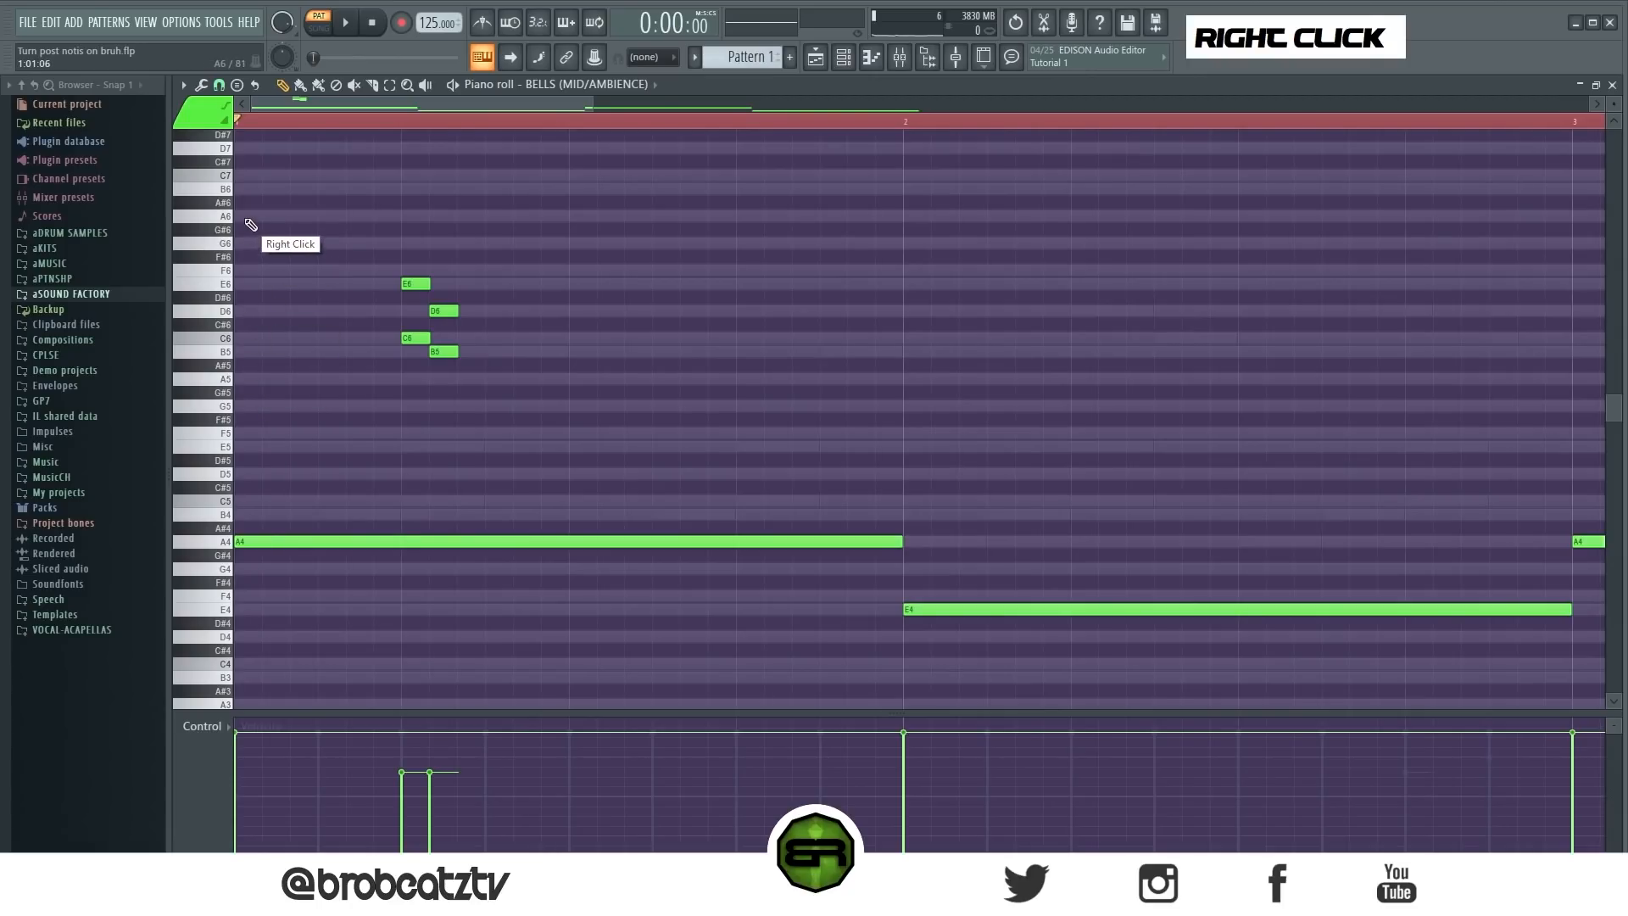
{"action": "key", "text": "space"}
{"action": "key", "text": "space"}
Mute the WINDS (WARM/THICK) and BELLS (MID) channels and play back the ambience bells without them
{"action": "left_click", "coordinate": [843, 57]}
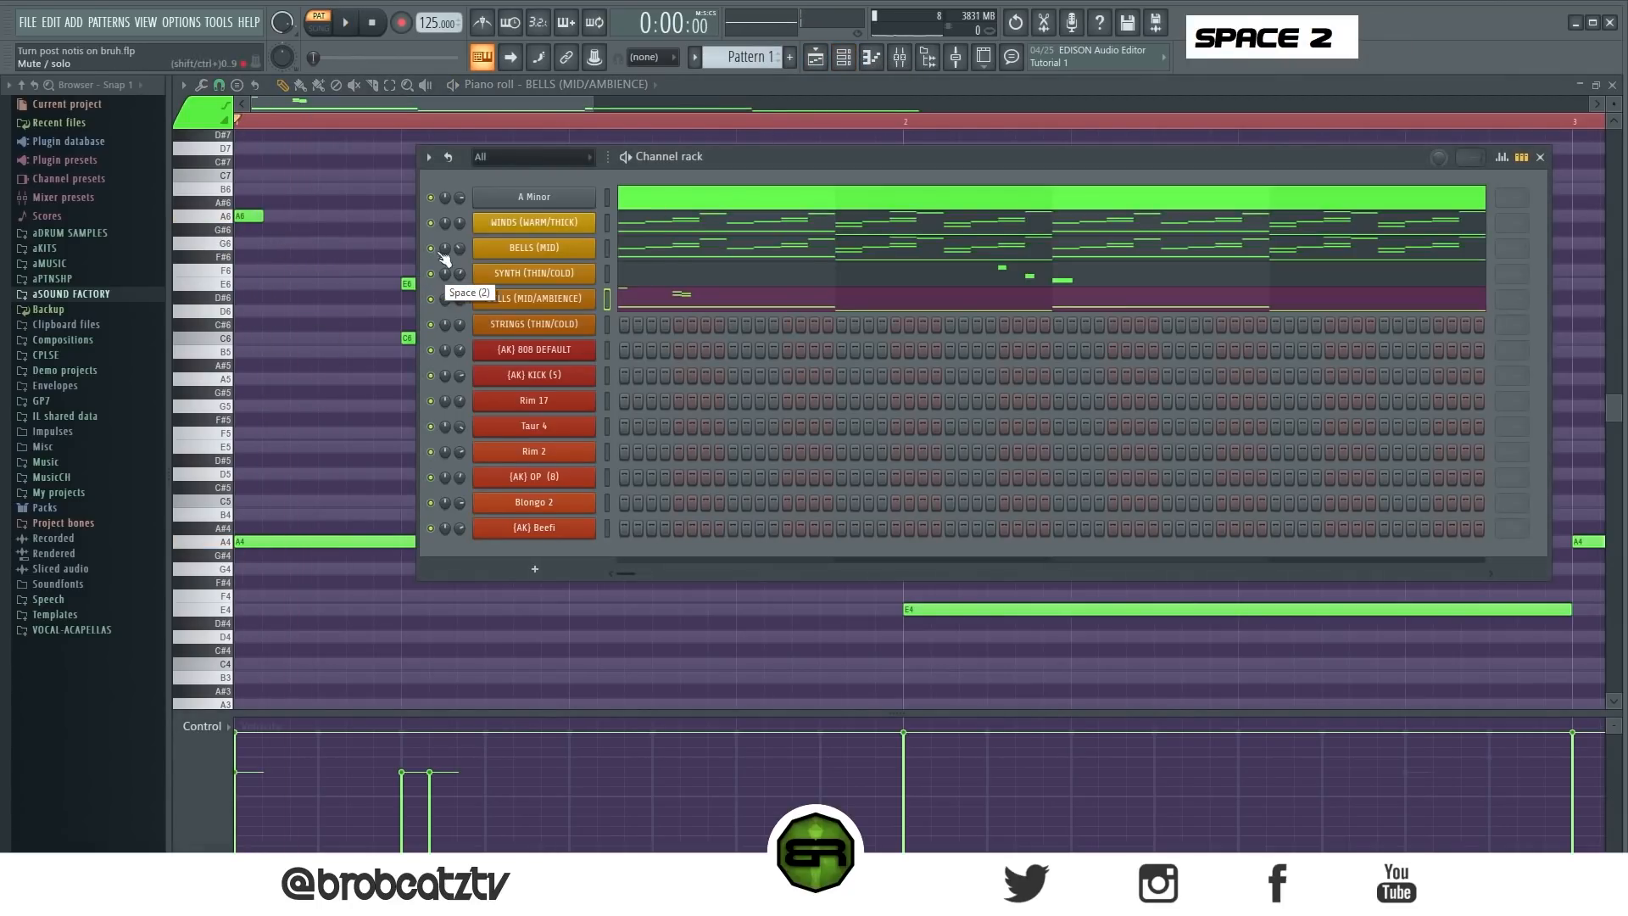
{"action": "left_click", "coordinate": [432, 224]}
{"action": "left_click", "coordinate": [431, 248]}
{"action": "key", "text": "space"}
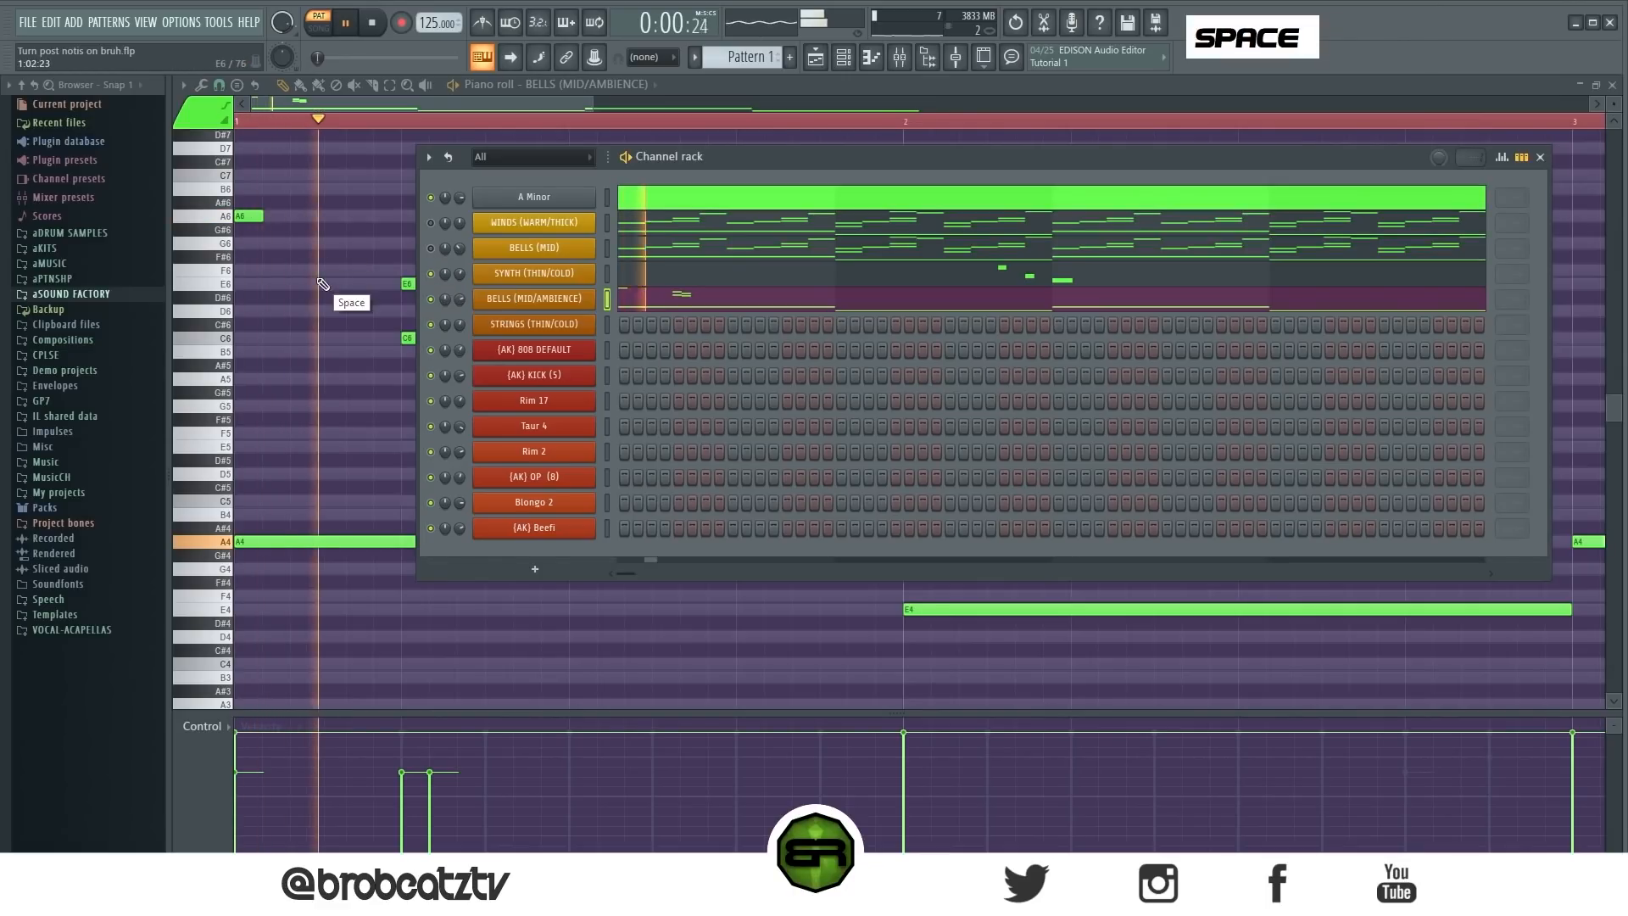
{"action": "key", "text": "space"}
{"action": "key", "text": "space"}
Move the B5 note to the middle of beat 1 in bar 1 and lengthen both it and the A6 to half a beat
{"action": "scroll", "coordinate": [386, 404], "scroll_direction": "up", "scroll_amount": 1}
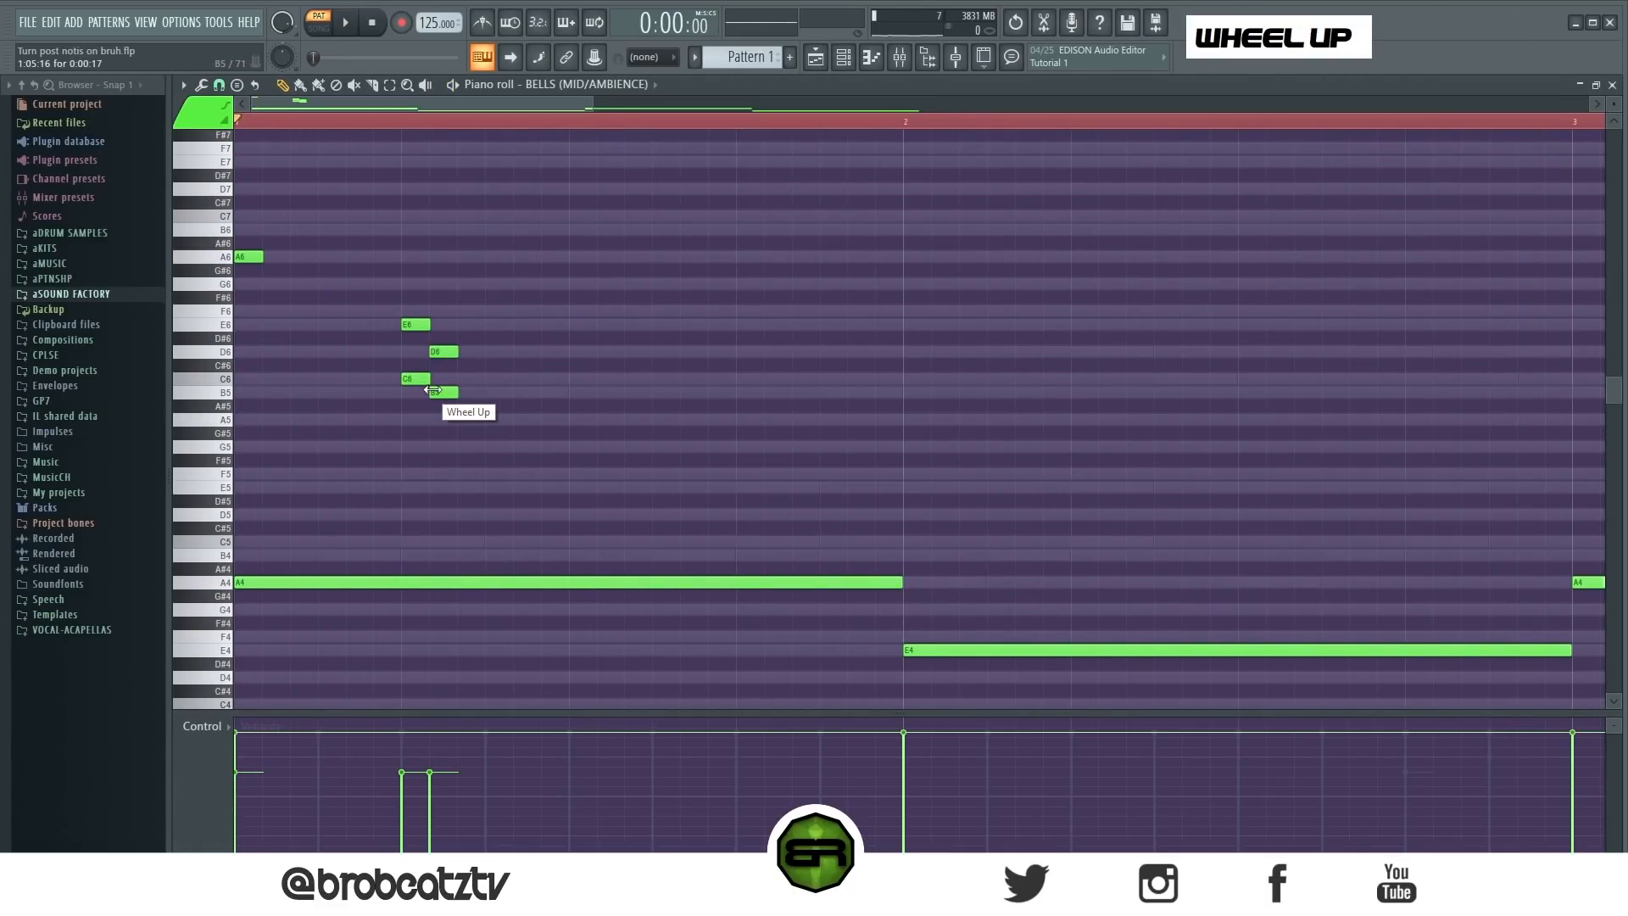
{"action": "left_click_drag", "start_coordinate": [443, 390], "coordinate": [330, 391]}
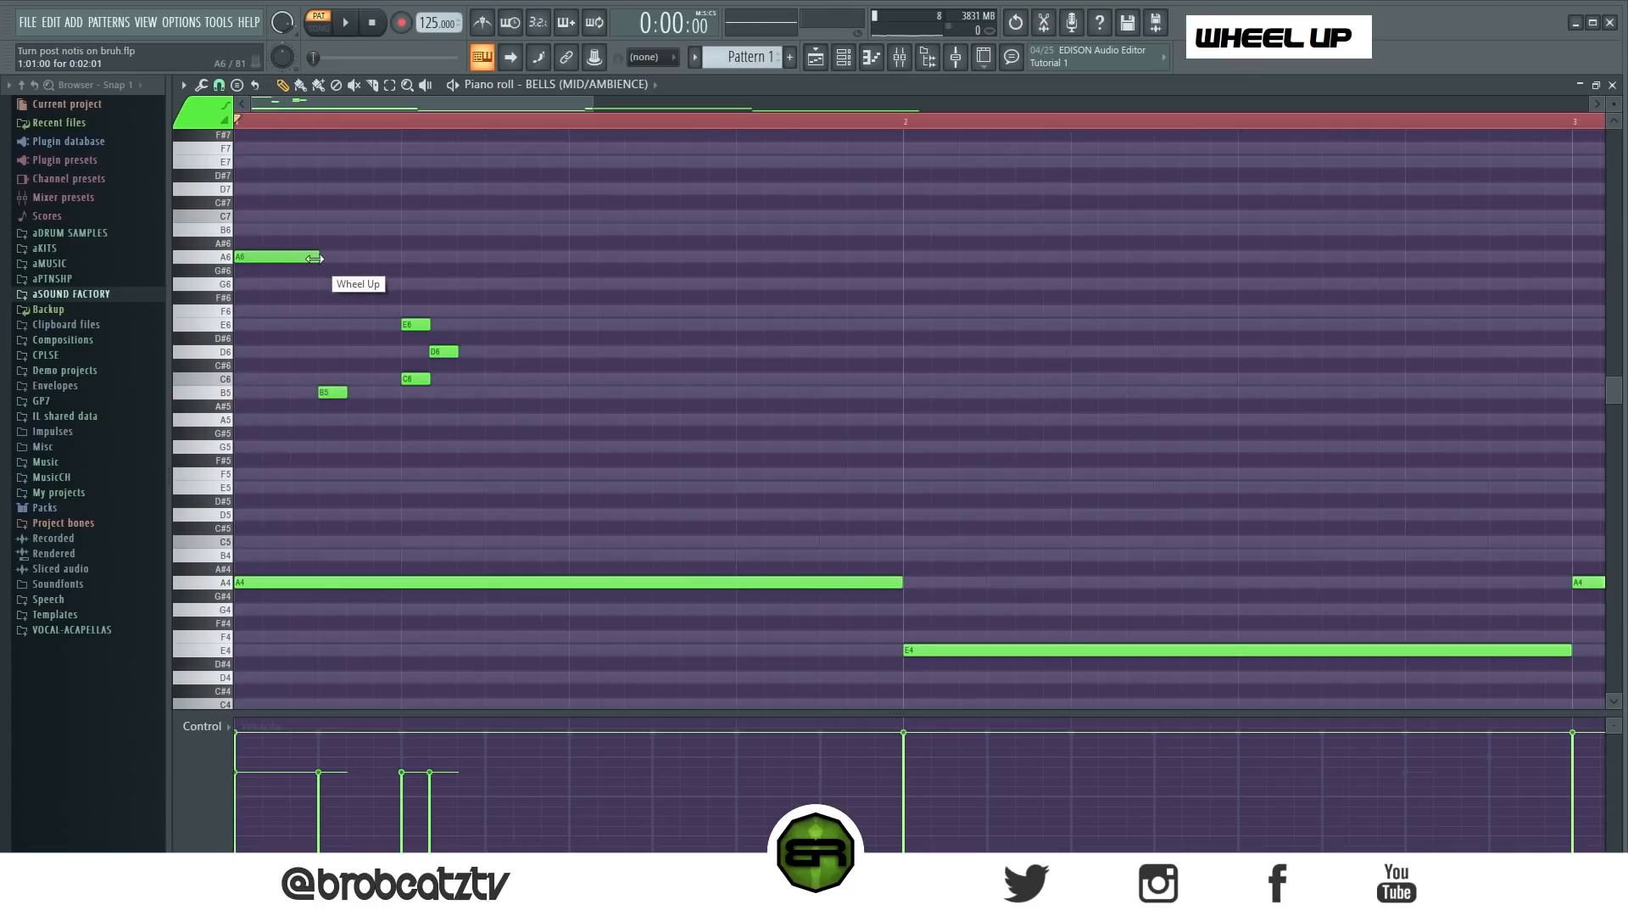
{"action": "right_click", "coordinate": [314, 388]}
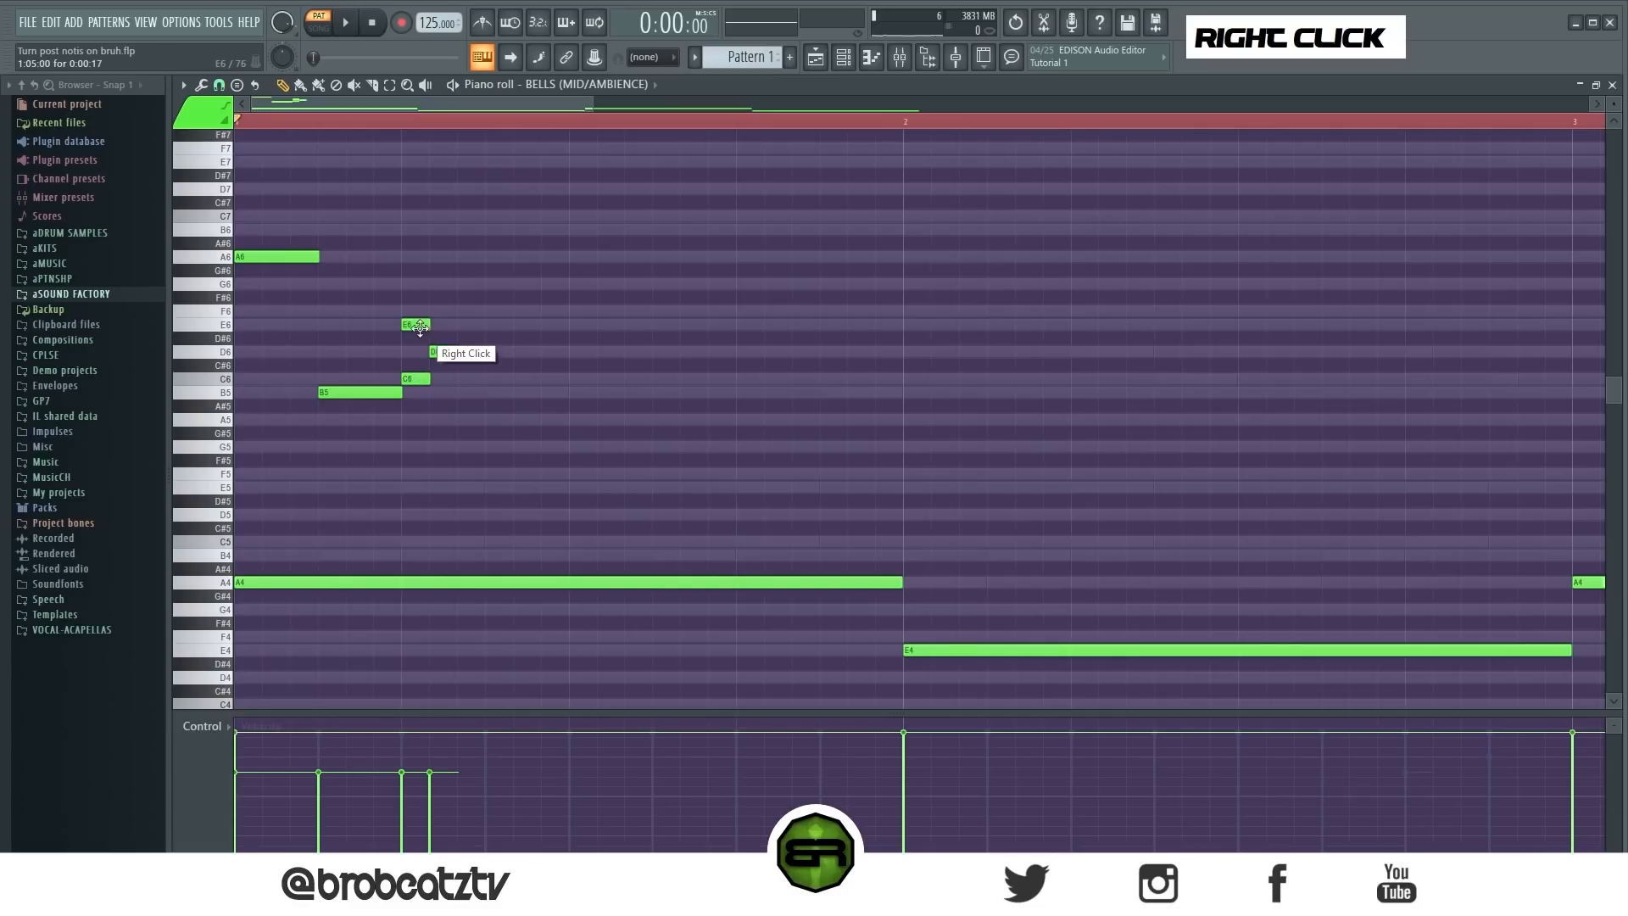
Transpose the short C6 and D6 notes on beat 2 up one octave to C7 and D7
{"action": "left_click_drag", "start_coordinate": [450, 341], "coordinate": [410, 384]}
{"action": "key", "text": "ctrl+Up"}
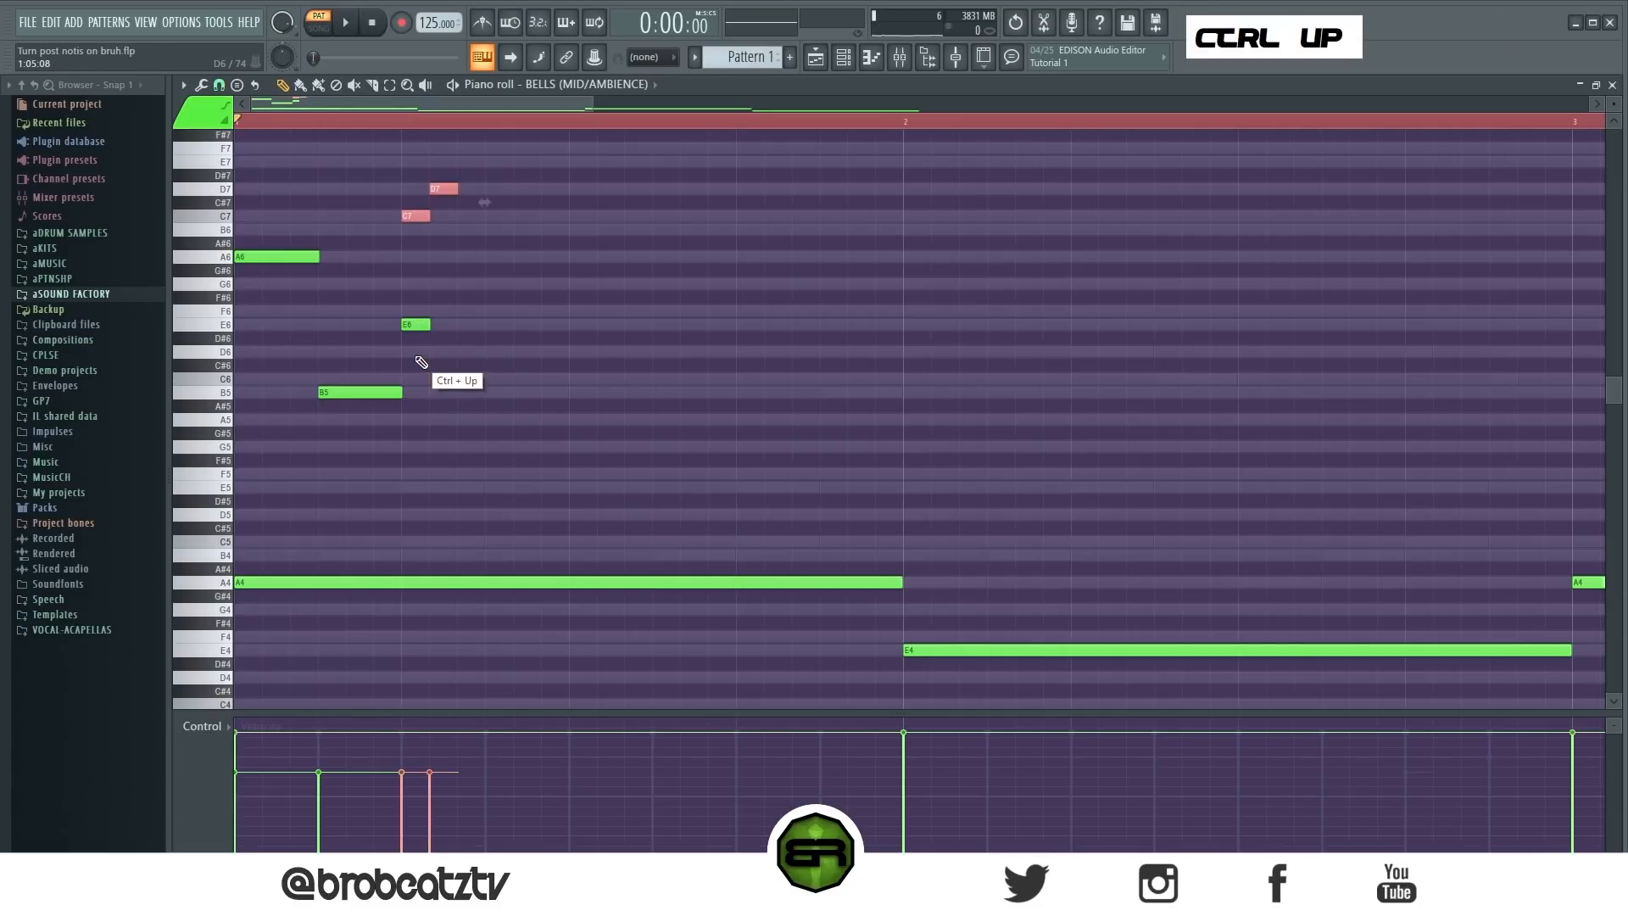
Delete the short D7, lengthen the C7 and E6 on beat 2 to half a beat, and add a half-beat B6 after them
{"action": "right_click", "coordinate": [507, 403]}
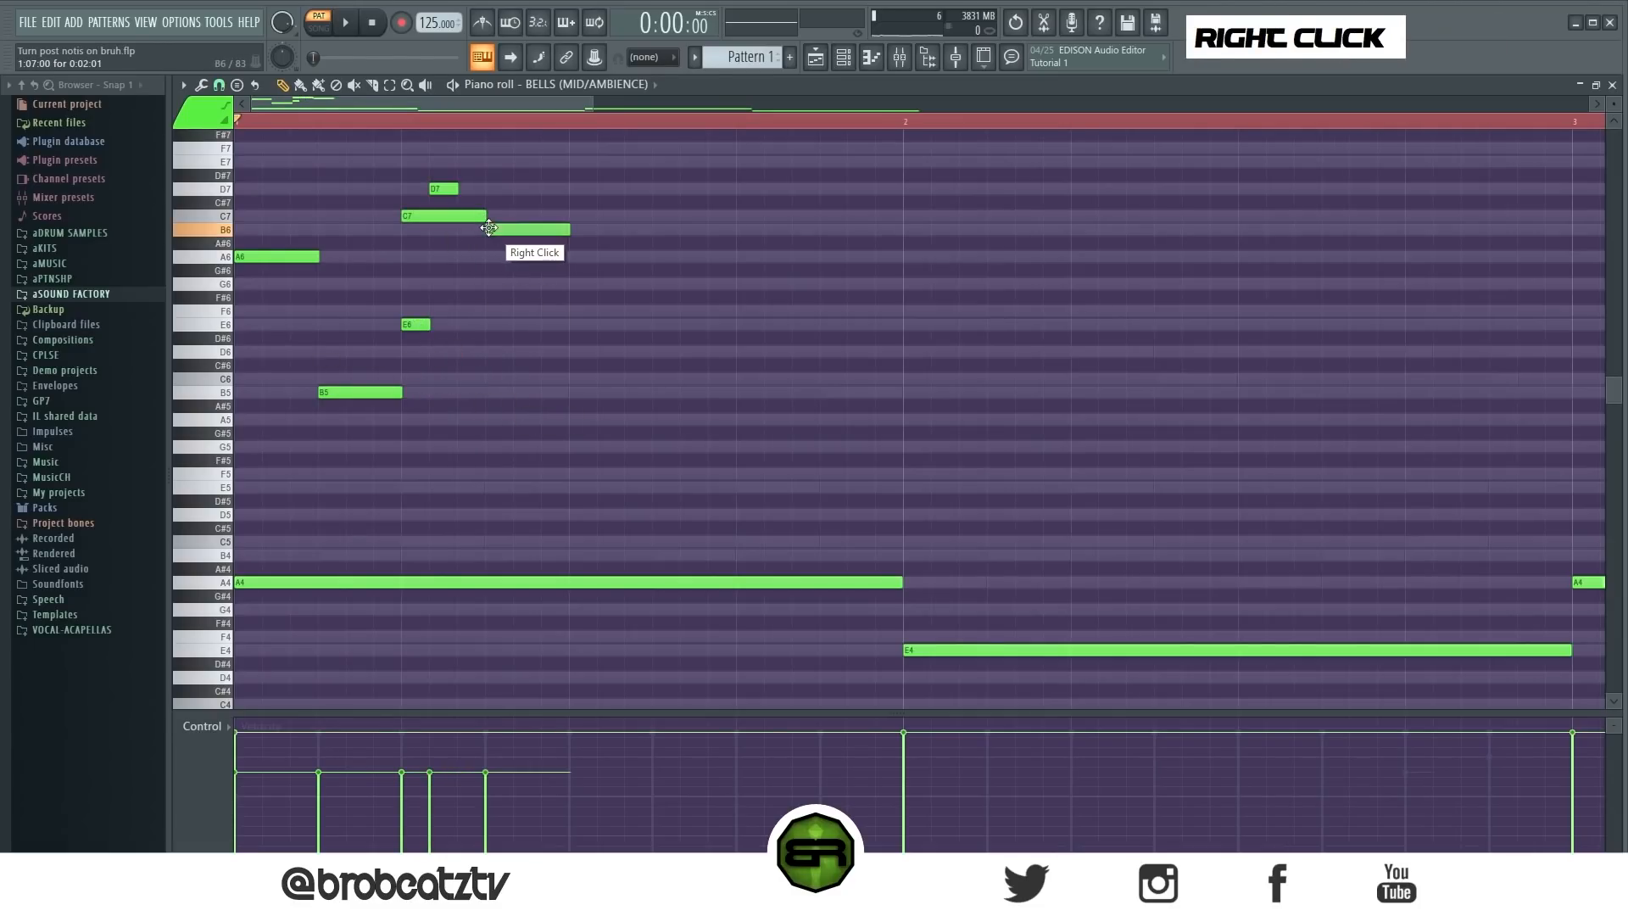
{"action": "left_click_drag", "start_coordinate": [427, 324], "coordinate": [483, 325]}
{"action": "key", "text": "space"}
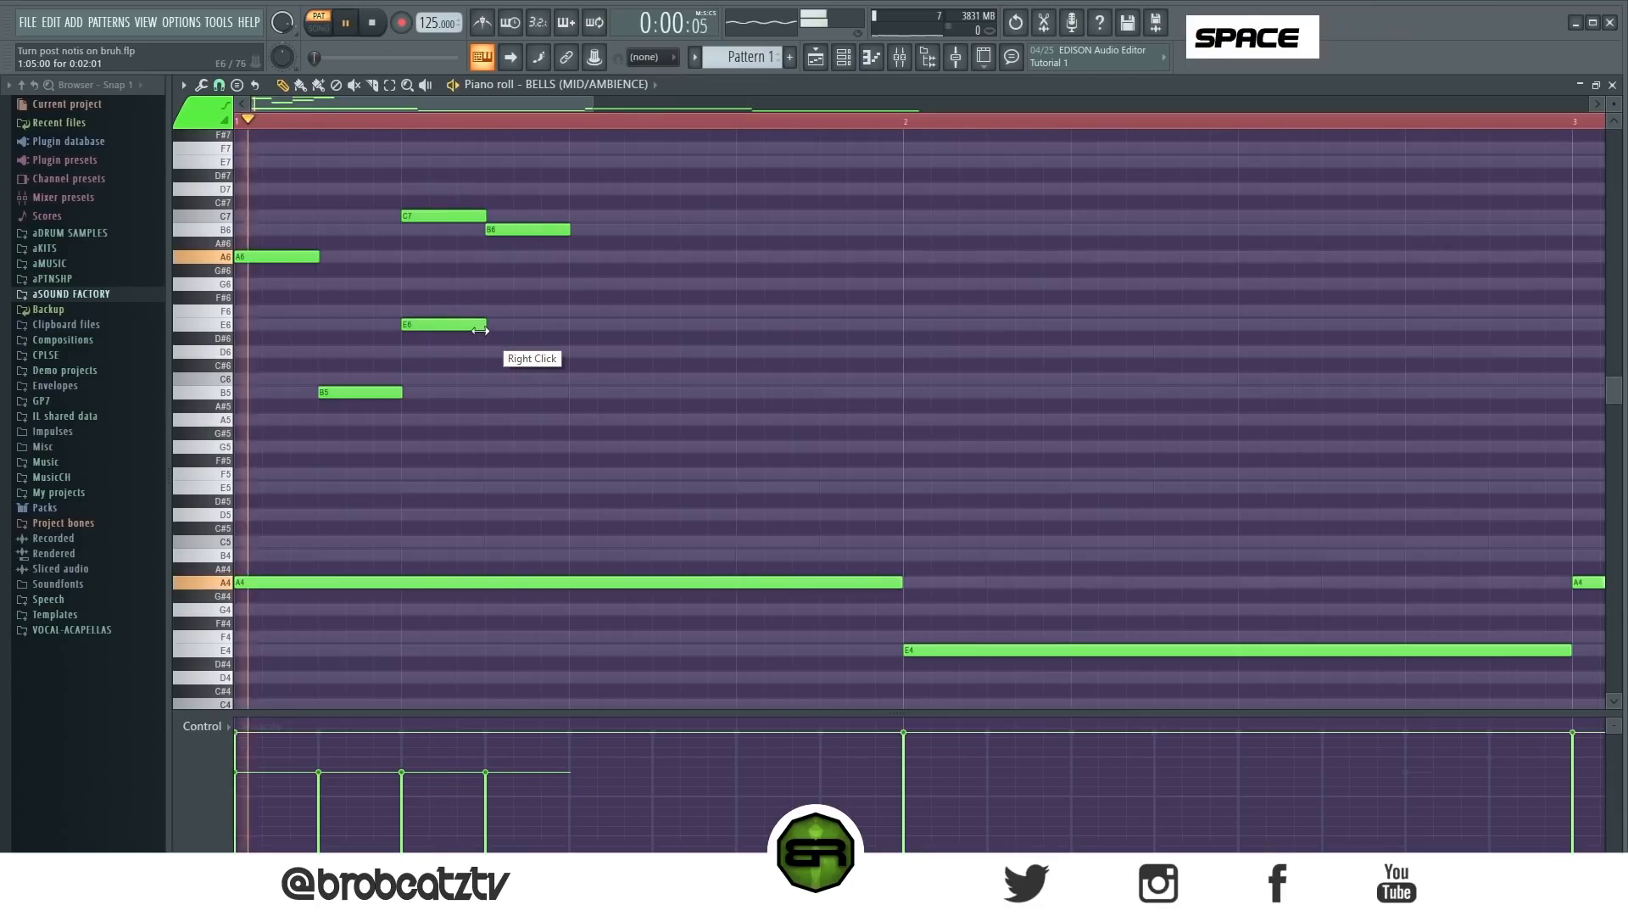
{"action": "key", "text": "space"}
Duplicate the short bell notes of beats 1 and 2 onto beats 3 and 4 of bar 1
{"action": "left_click_drag", "start_coordinate": [573, 171], "coordinate": [240, 424], "text": "ctrl"}
{"action": "left_click_drag", "start_coordinate": [263, 256], "coordinate": [597, 256], "text": "shift"}
{"action": "right_click", "coordinate": [589, 319]}
{"action": "scroll", "coordinate": [598, 334], "scroll_direction": "up", "scroll_amount": 2}
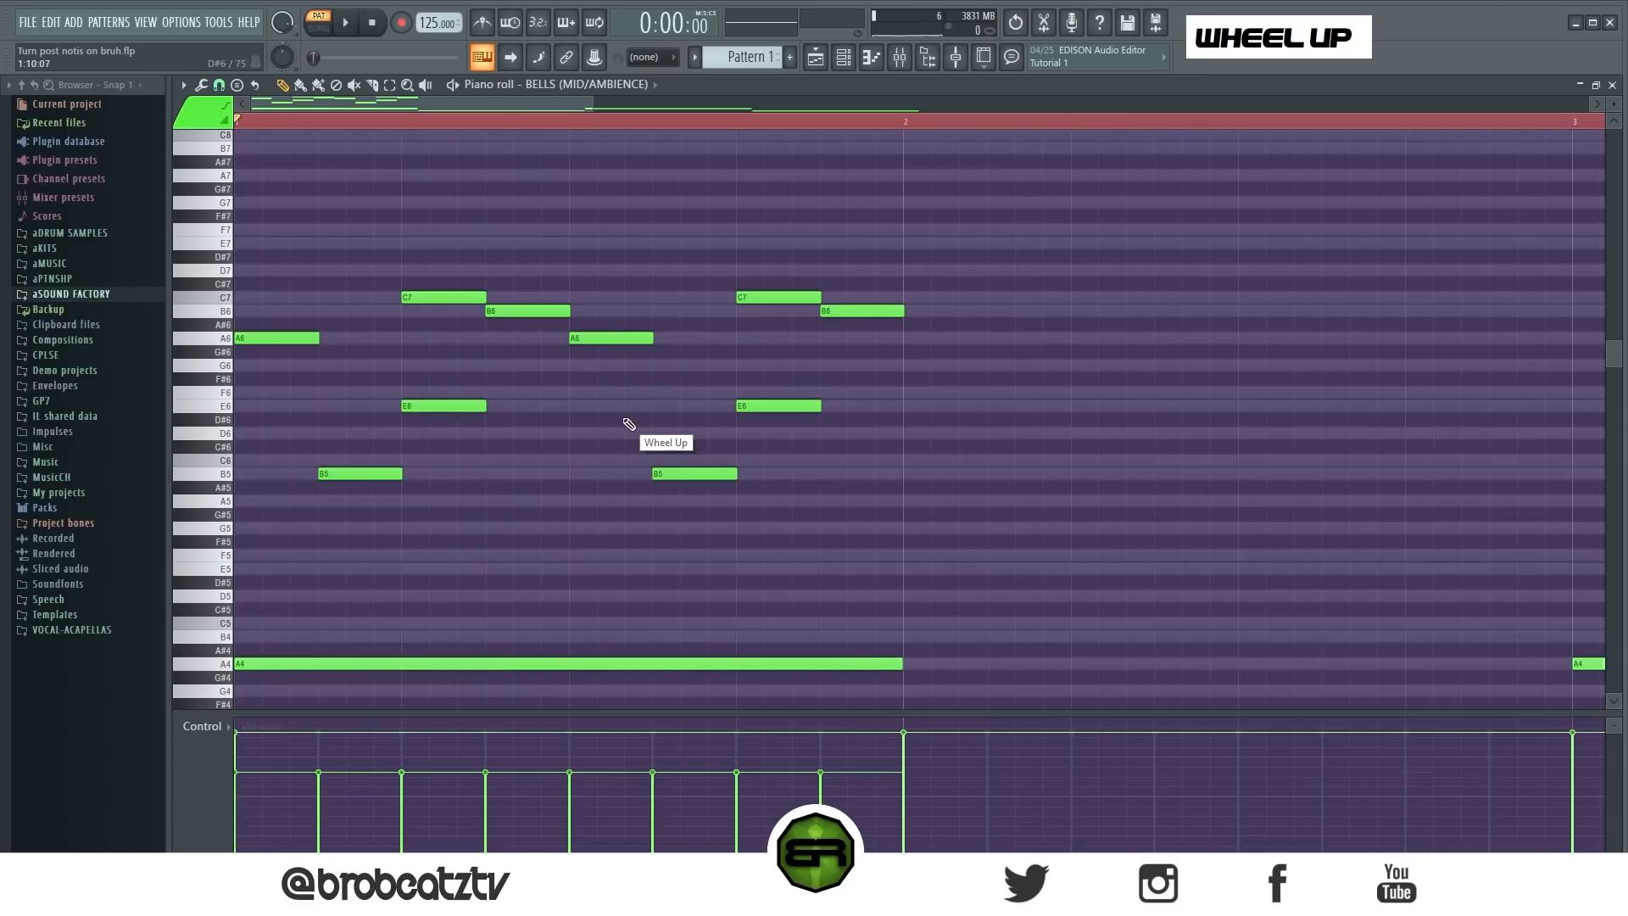
Examine the bar 2 notes of the WINDS (WARM/THICK) part and return to the BELLS (MID/AMBIENCE) piano roll
{"action": "left_click_drag", "start_coordinate": [975, 251], "coordinate": [204, 518], "text": "ctrl"}
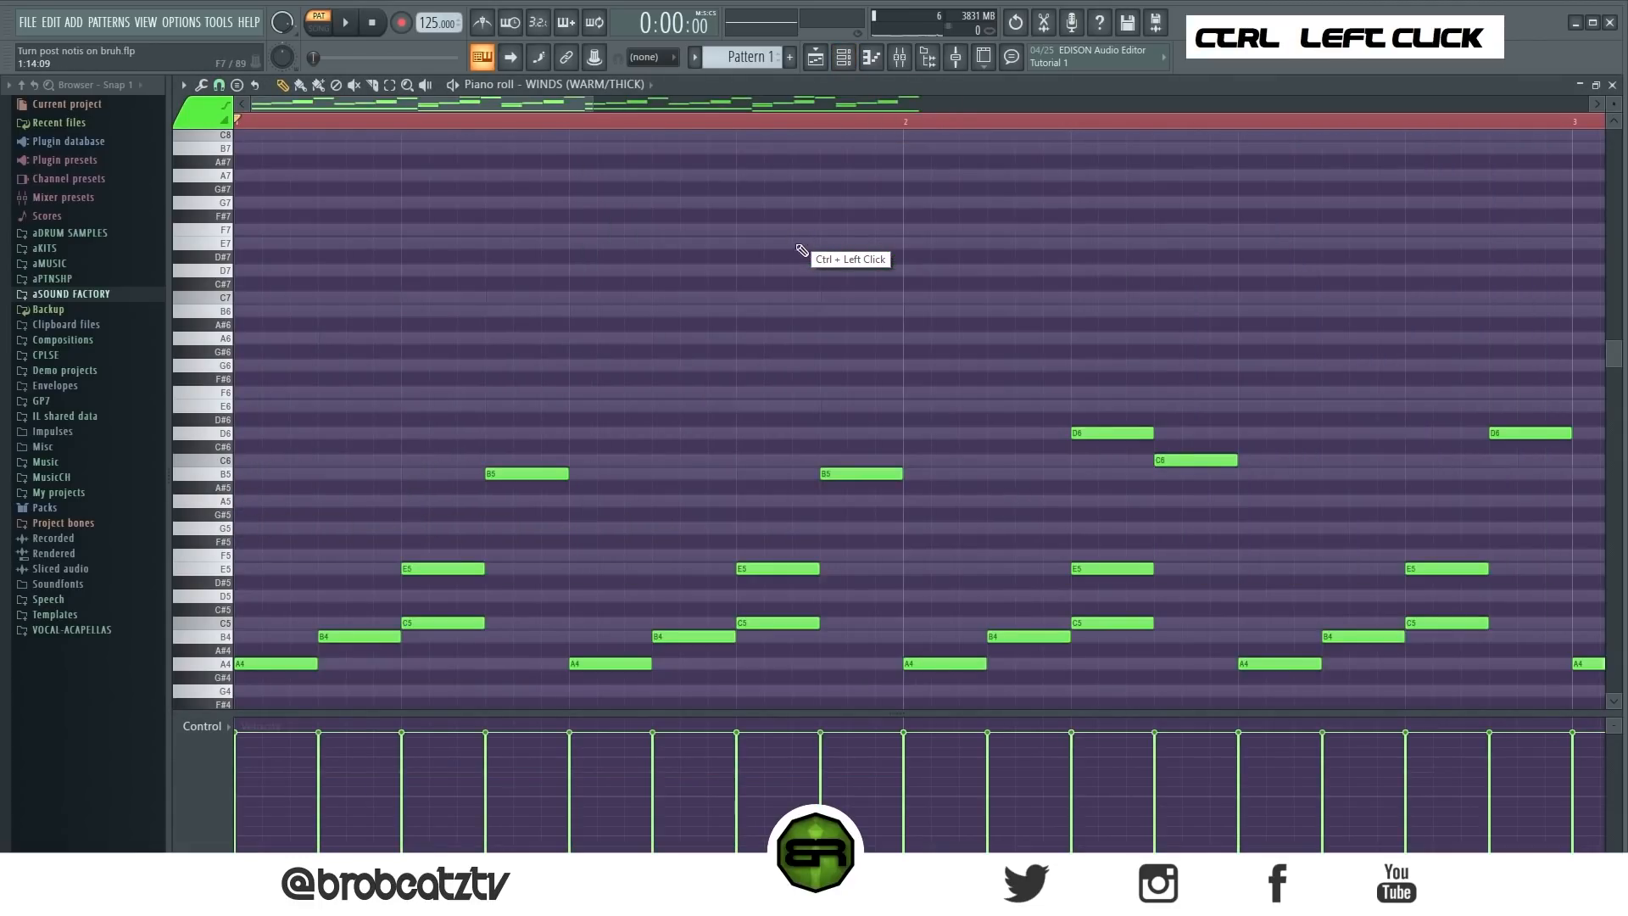
{"action": "scroll", "coordinate": [1137, 356], "scroll_direction": "down", "scroll_amount": 2}
{"action": "left_click_drag", "start_coordinate": [1066, 333], "coordinate": [1463, 396], "text": "ctrl"}
{"action": "right_click", "coordinate": [1500, 382]}
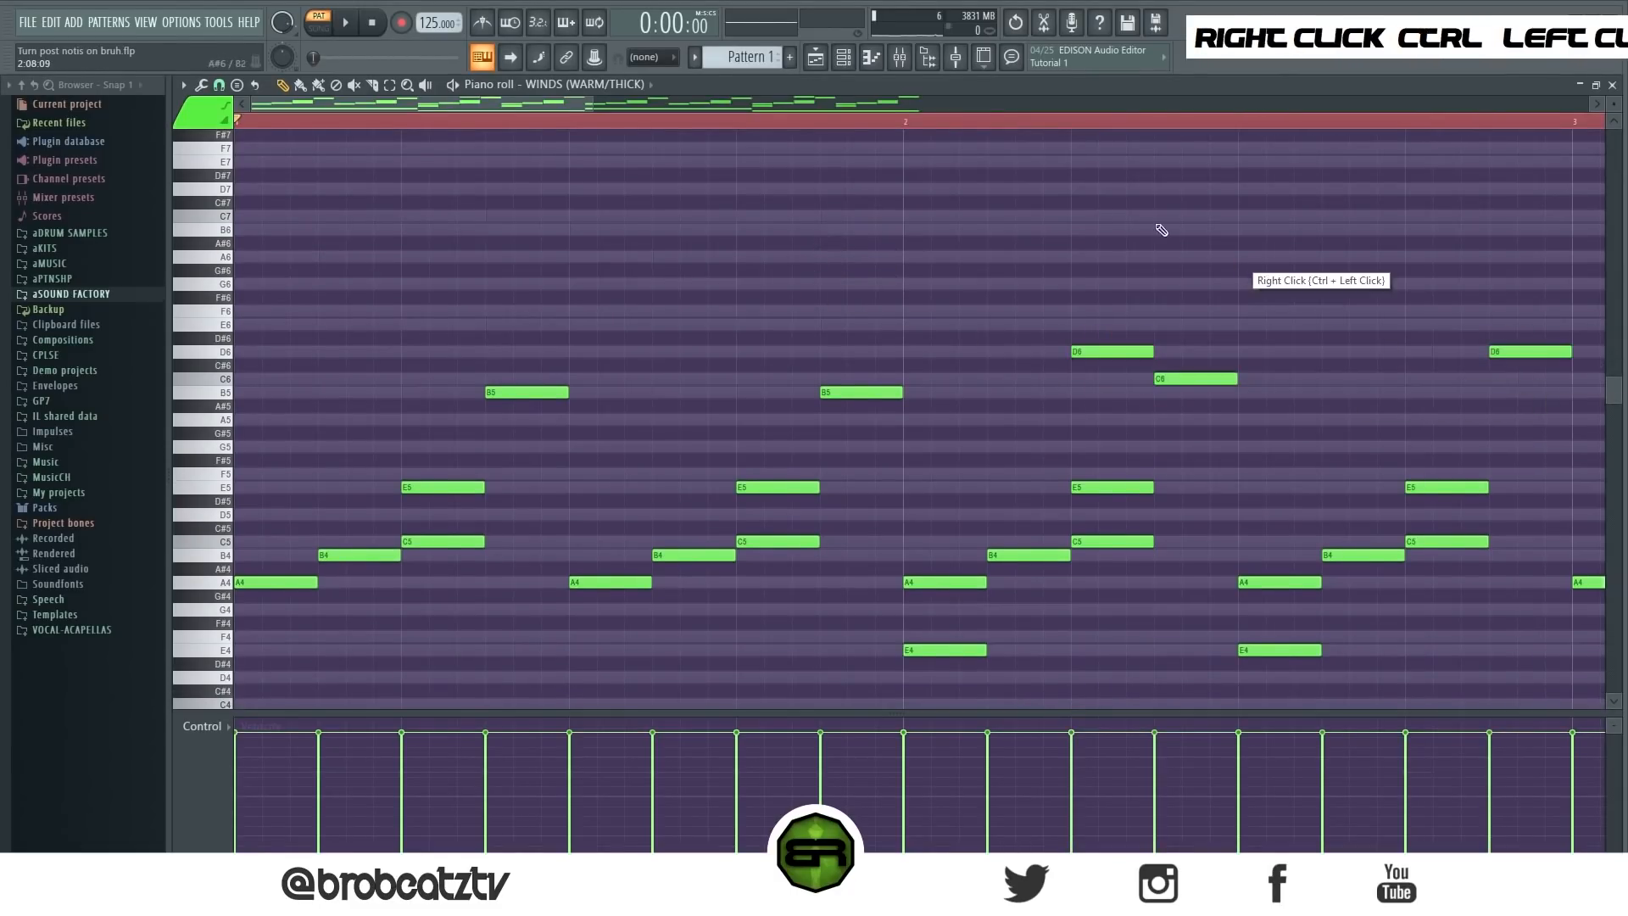
{"action": "left_click", "coordinate": [843, 58]}
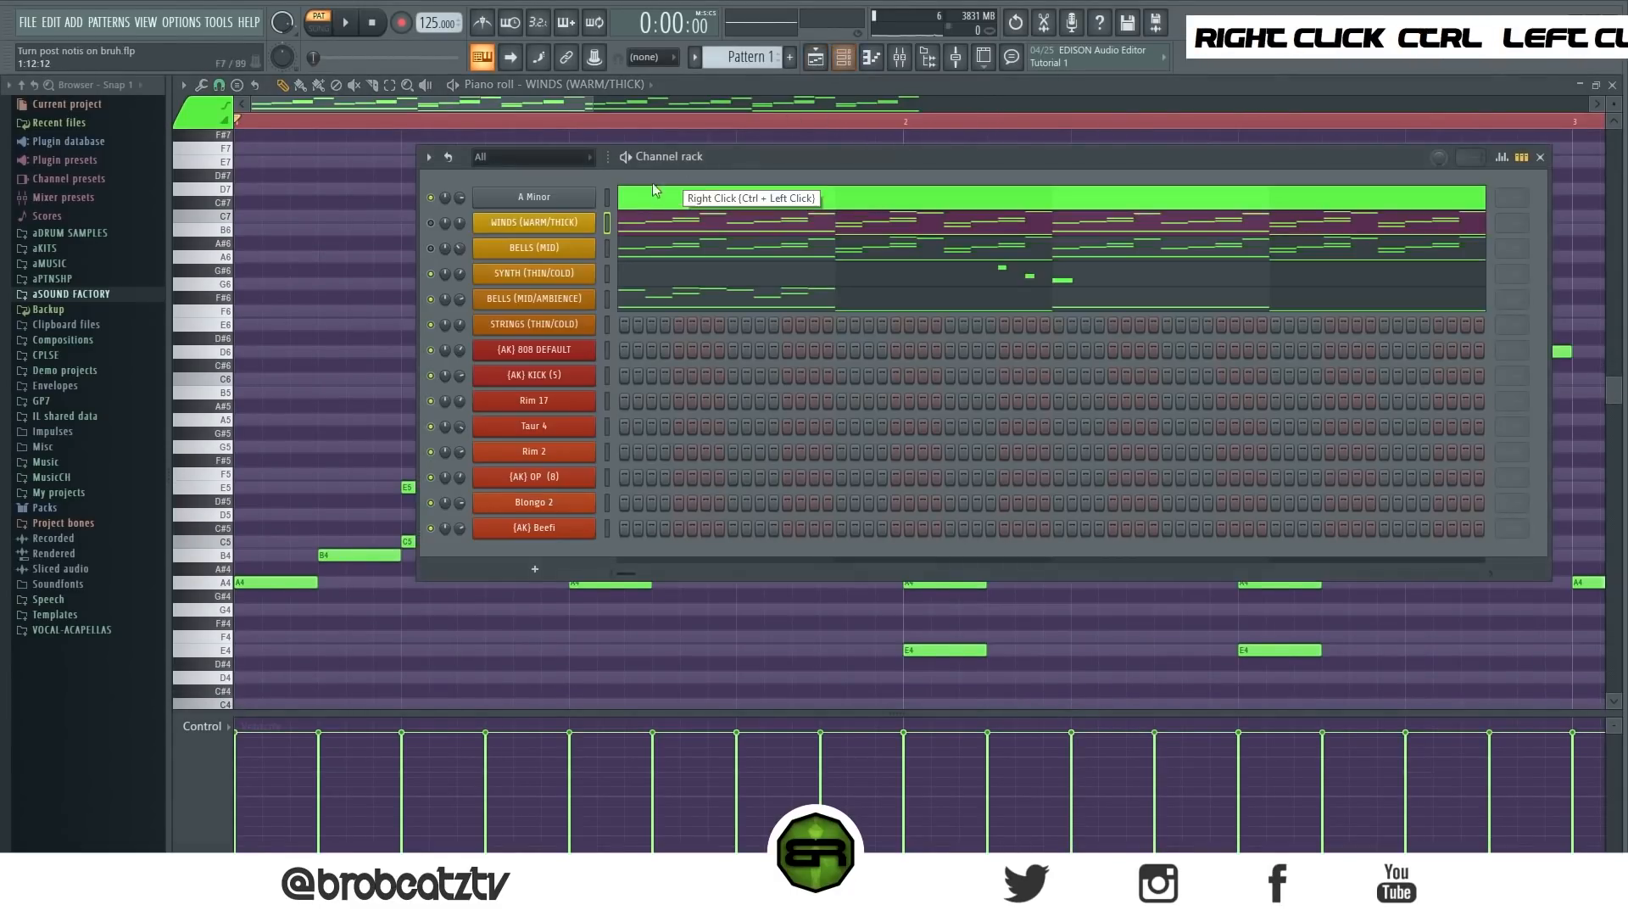
{"action": "left_click", "coordinate": [697, 295]}
Duplicate the short bell notes of bar 1 into bar 2
{"action": "left_click_drag", "start_coordinate": [947, 170], "coordinate": [551, 399], "text": "ctrl"}
{"action": "left_click_drag", "start_coordinate": [242, 257], "coordinate": [942, 254]}
{"action": "scroll", "coordinate": [920, 406], "scroll_direction": "up", "scroll_amount": 3}
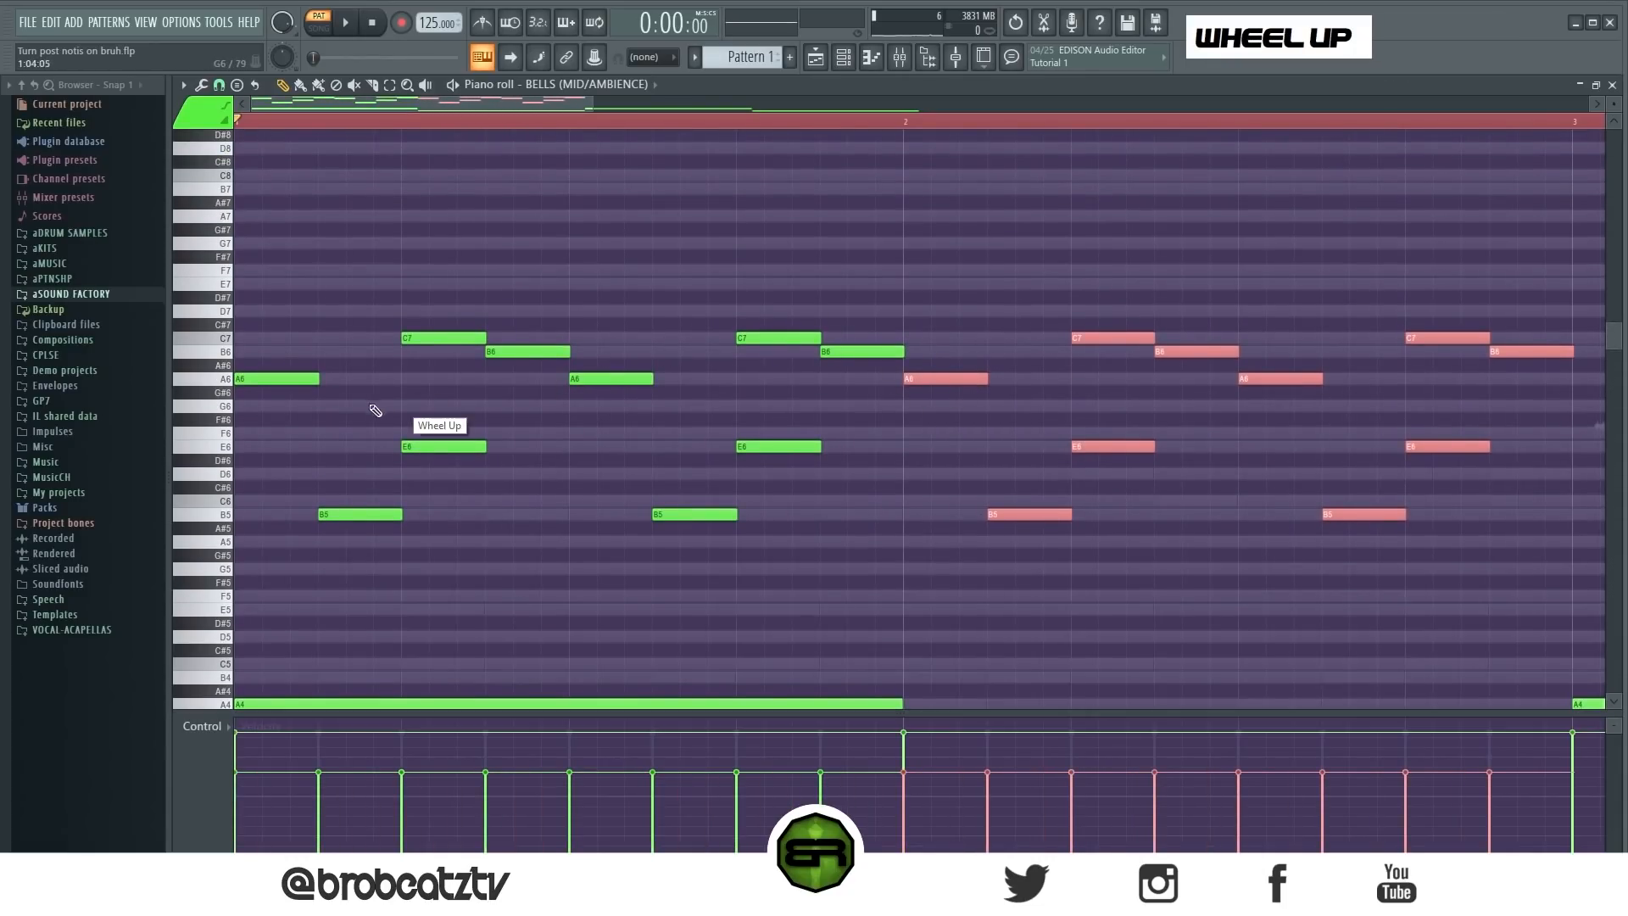
{"action": "mouse_move", "coordinate": [509, 105]}
{"action": "left_mouse_down"}
{"action": "mouse_move", "coordinate": [532, 110]}
{"action": "mouse_move", "coordinate": [487, 108]}
{"action": "left_mouse_up"}
{"action": "scroll", "coordinate": [575, 123], "scroll_direction": "up", "scroll_amount": 3}
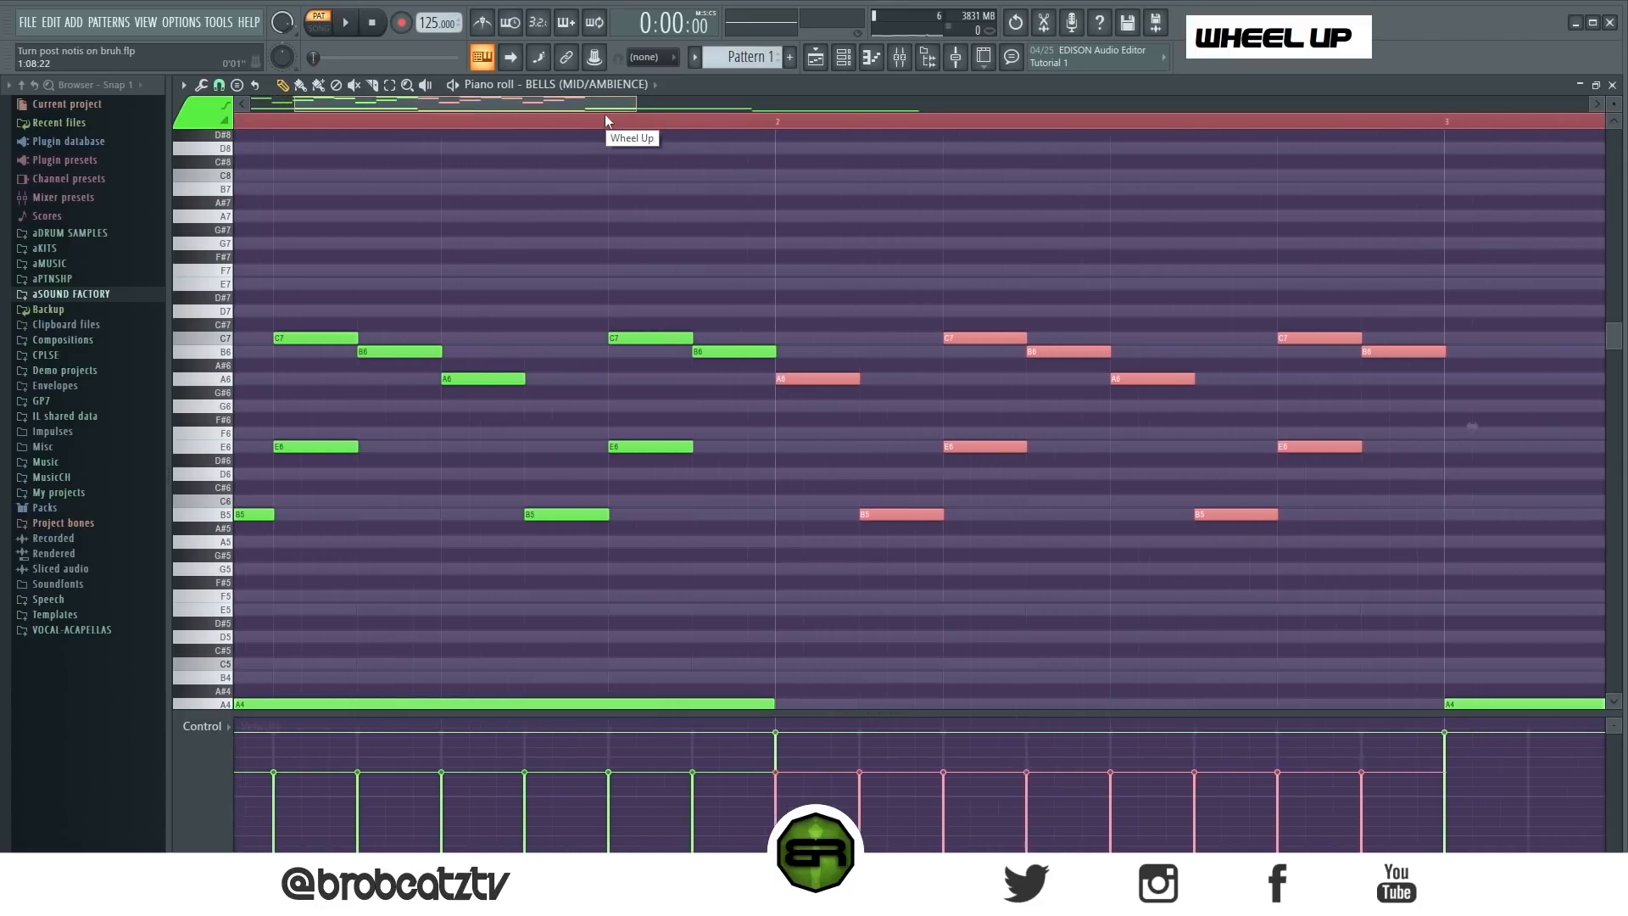
{"action": "right_click", "coordinate": [802, 202]}
Copy the two E6 notes of bar 2 onto beats 1 and 3 and lower the copies one octave to E5
{"action": "left_click", "coordinate": [840, 448], "text": "ctrl"}
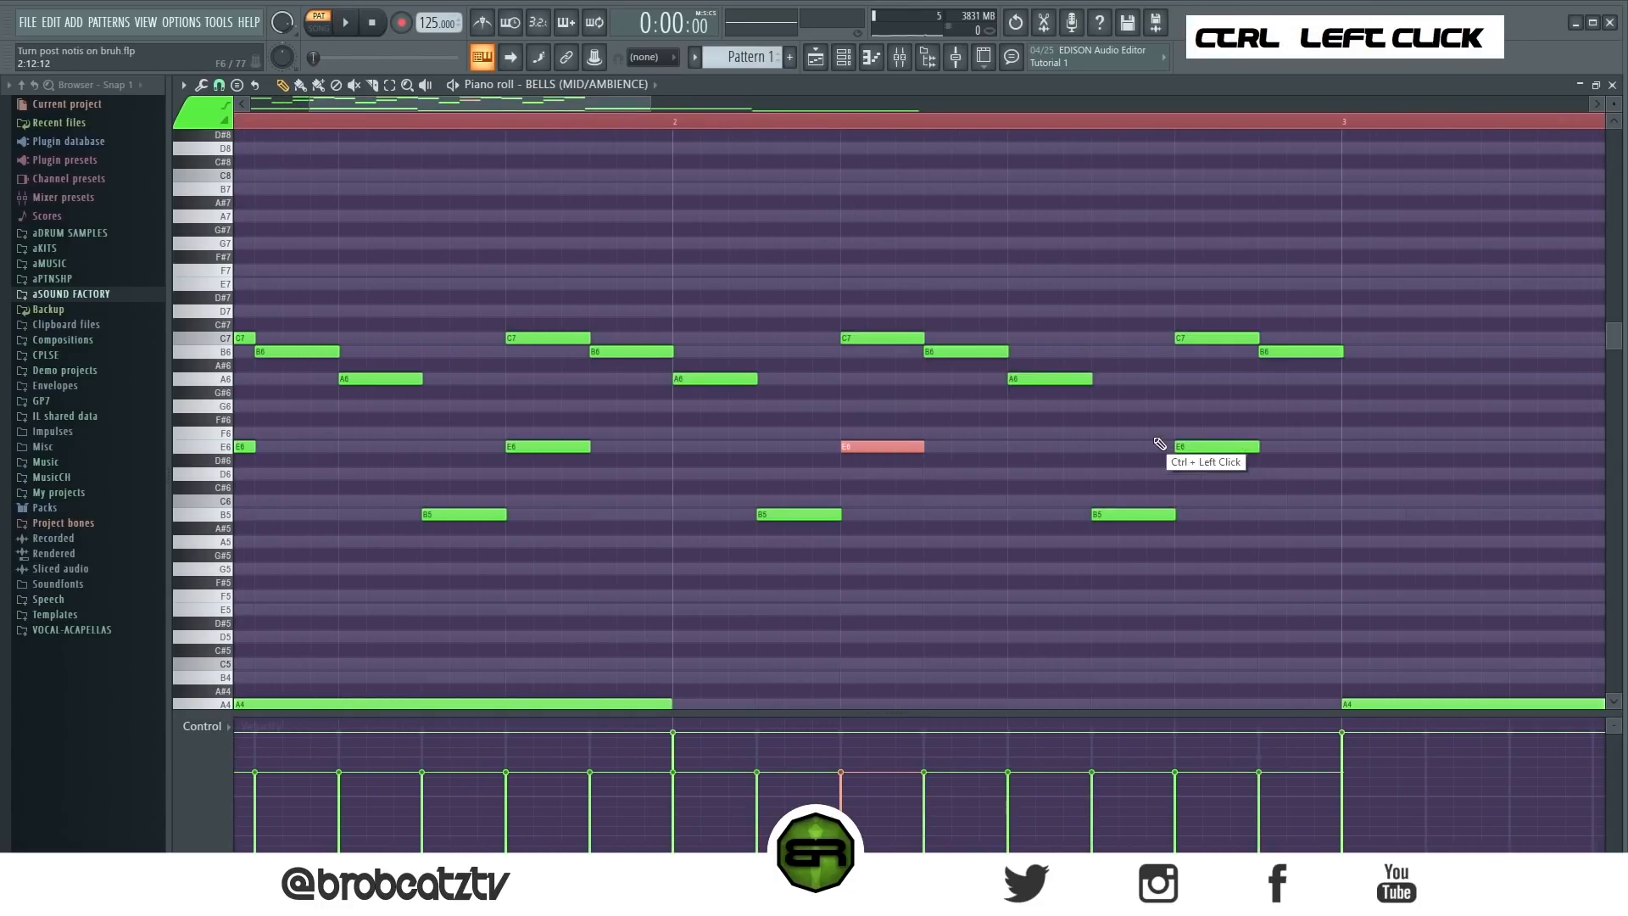
{"action": "left_click", "coordinate": [1196, 447], "text": "ctrl+shift"}
{"action": "left_click_drag", "start_coordinate": [1196, 446], "coordinate": [1048, 456]}
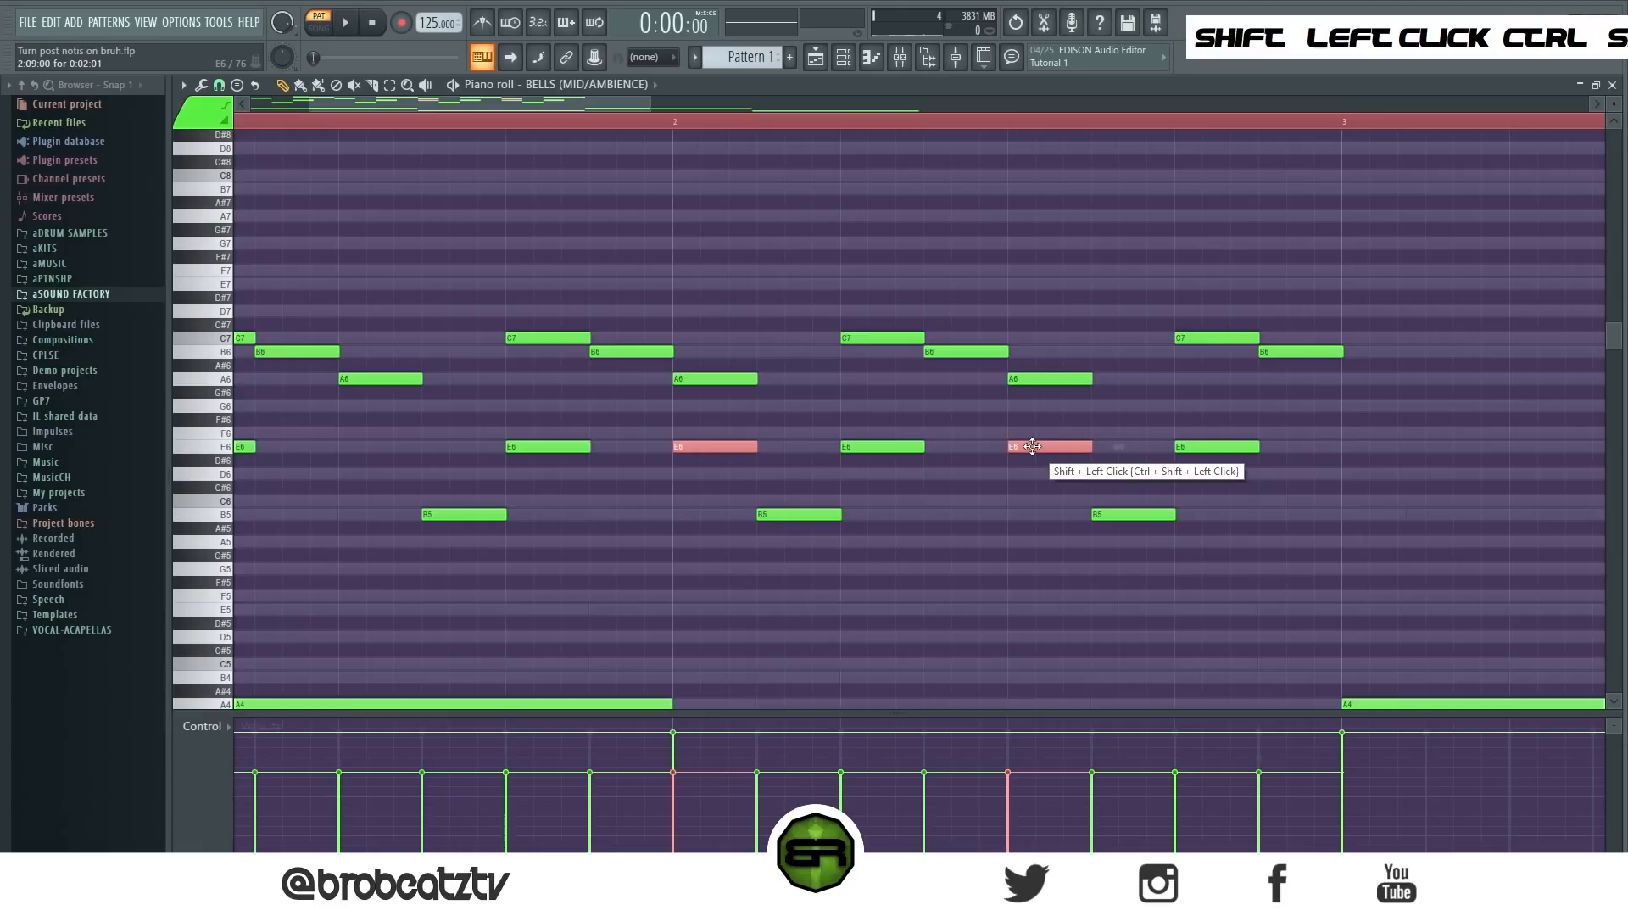
{"action": "key", "text": "ctrl+Down"}
{"action": "right_click", "coordinate": [1002, 502]}
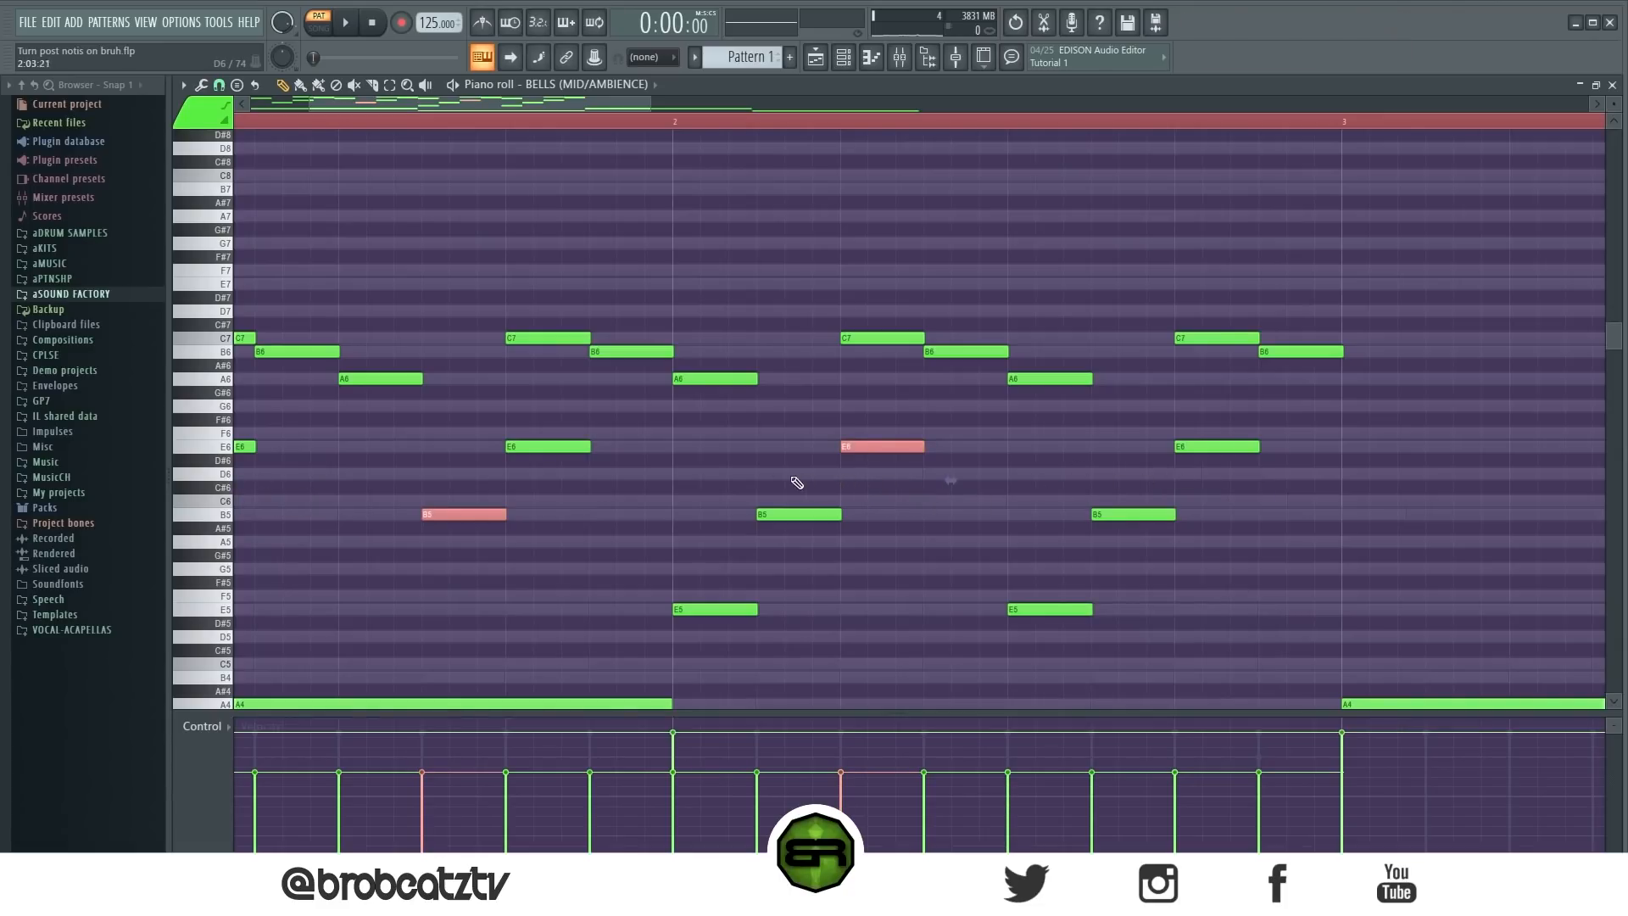
Place half-beat D7 notes in the second halves of beats 2 and 4 in bar 2, and delete the B6 under the last one
{"action": "left_click_drag", "start_coordinate": [734, 475], "coordinate": [759, 475]}
{"action": "left_click", "coordinate": [777, 470], "text": "ctrl"}
{"action": "key", "text": "ctrl+Up"}
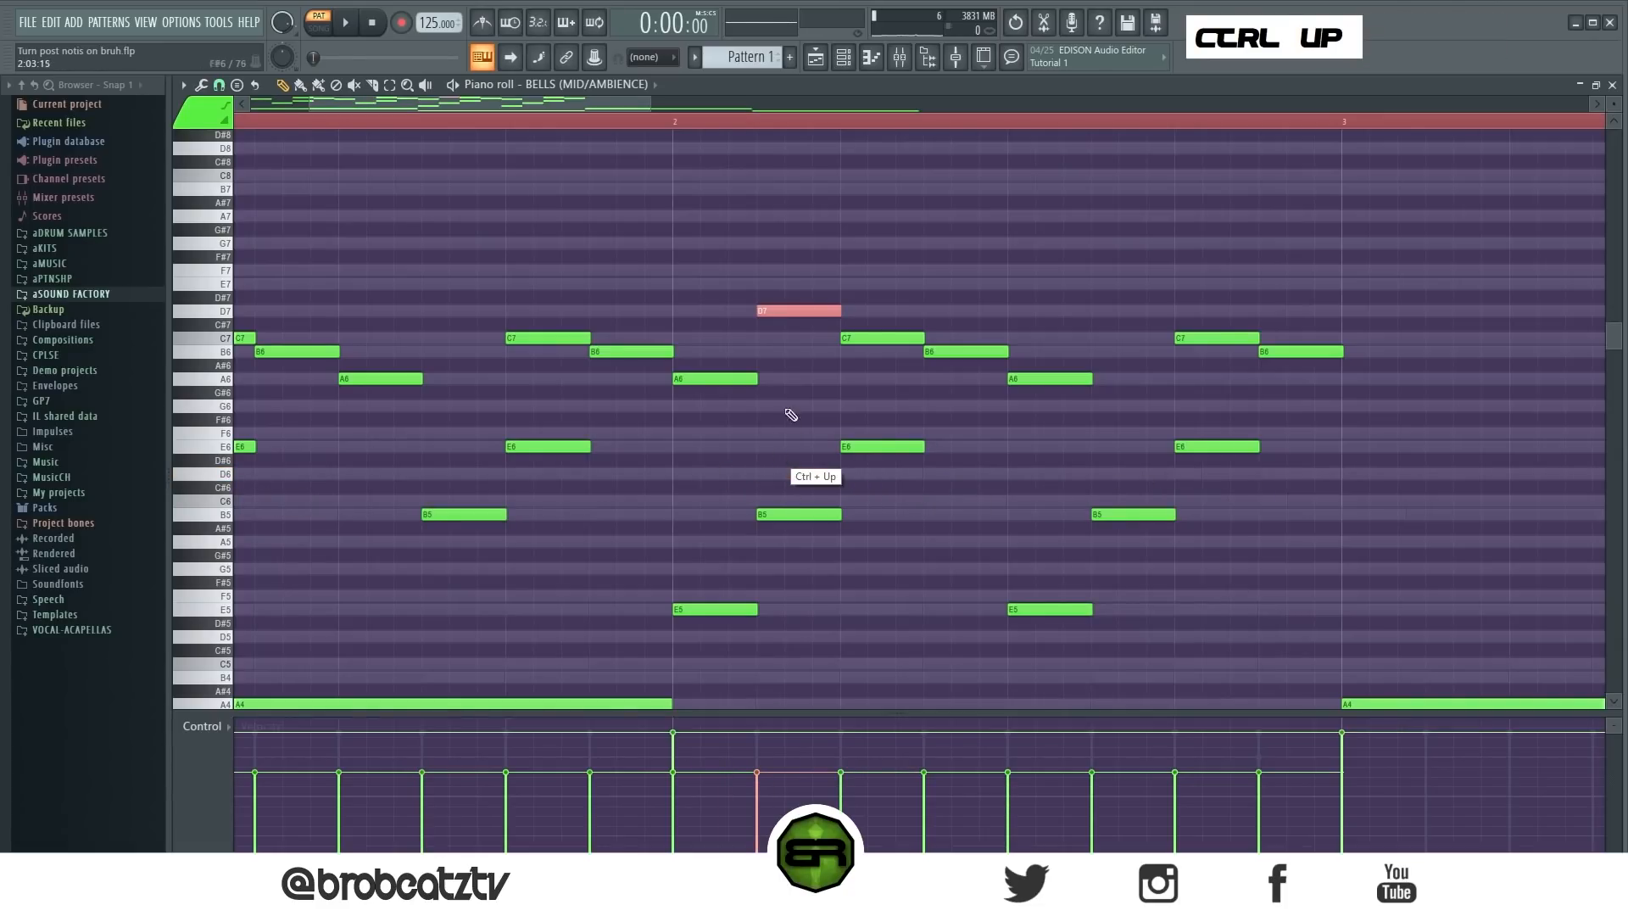
{"action": "left_click_drag", "start_coordinate": [769, 310], "coordinate": [1305, 319]}
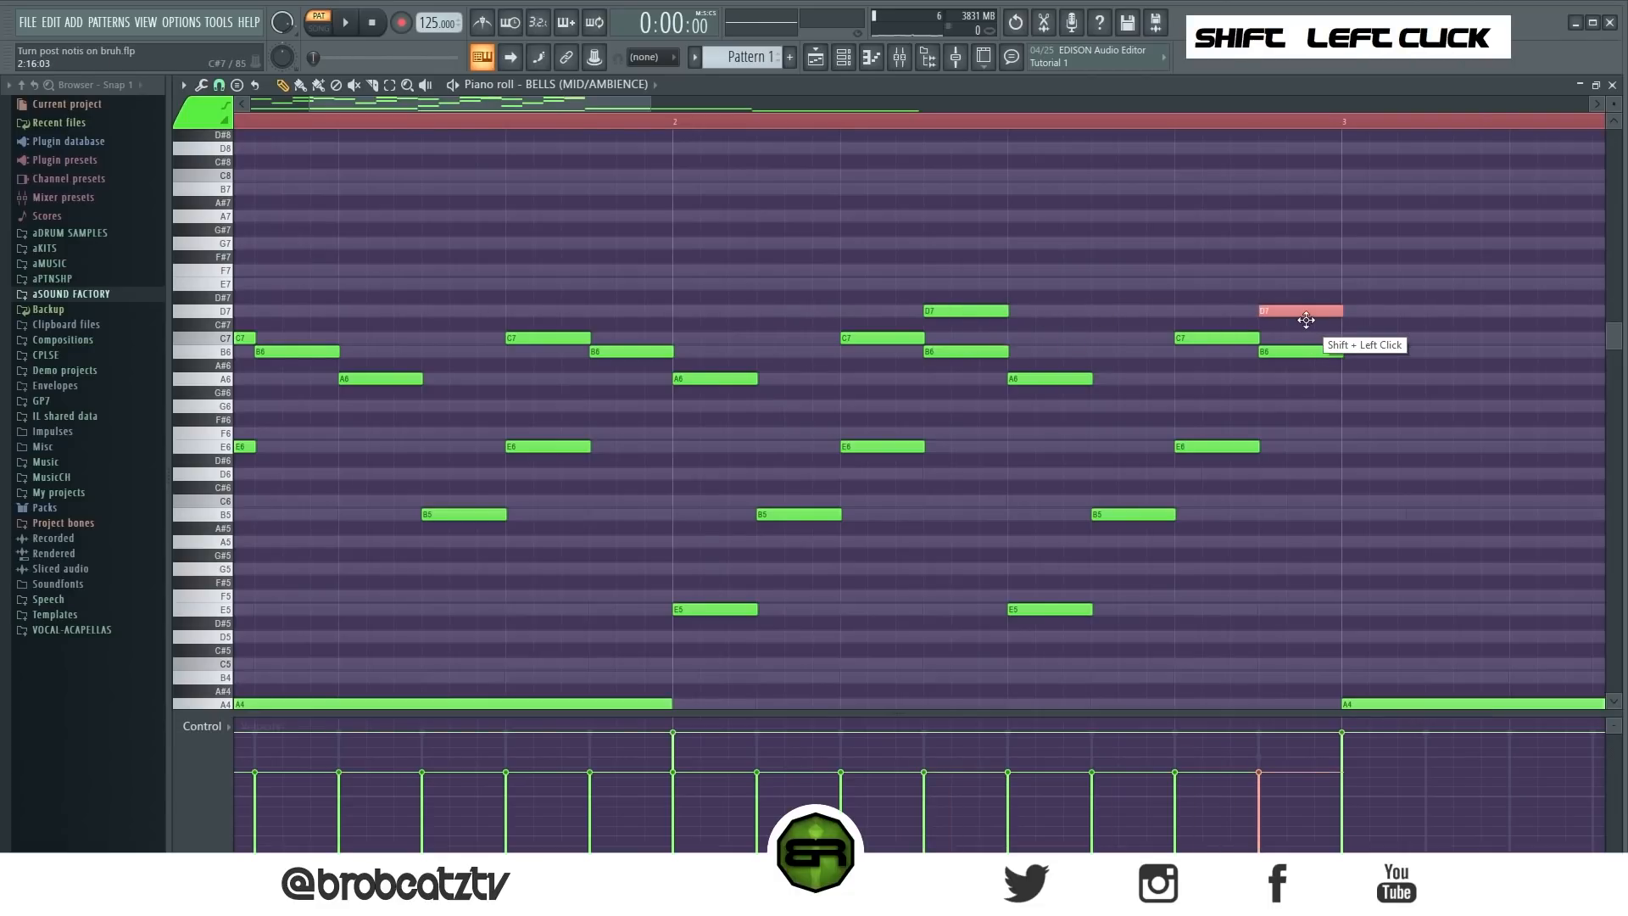
{"action": "right_click", "coordinate": [1212, 363]}
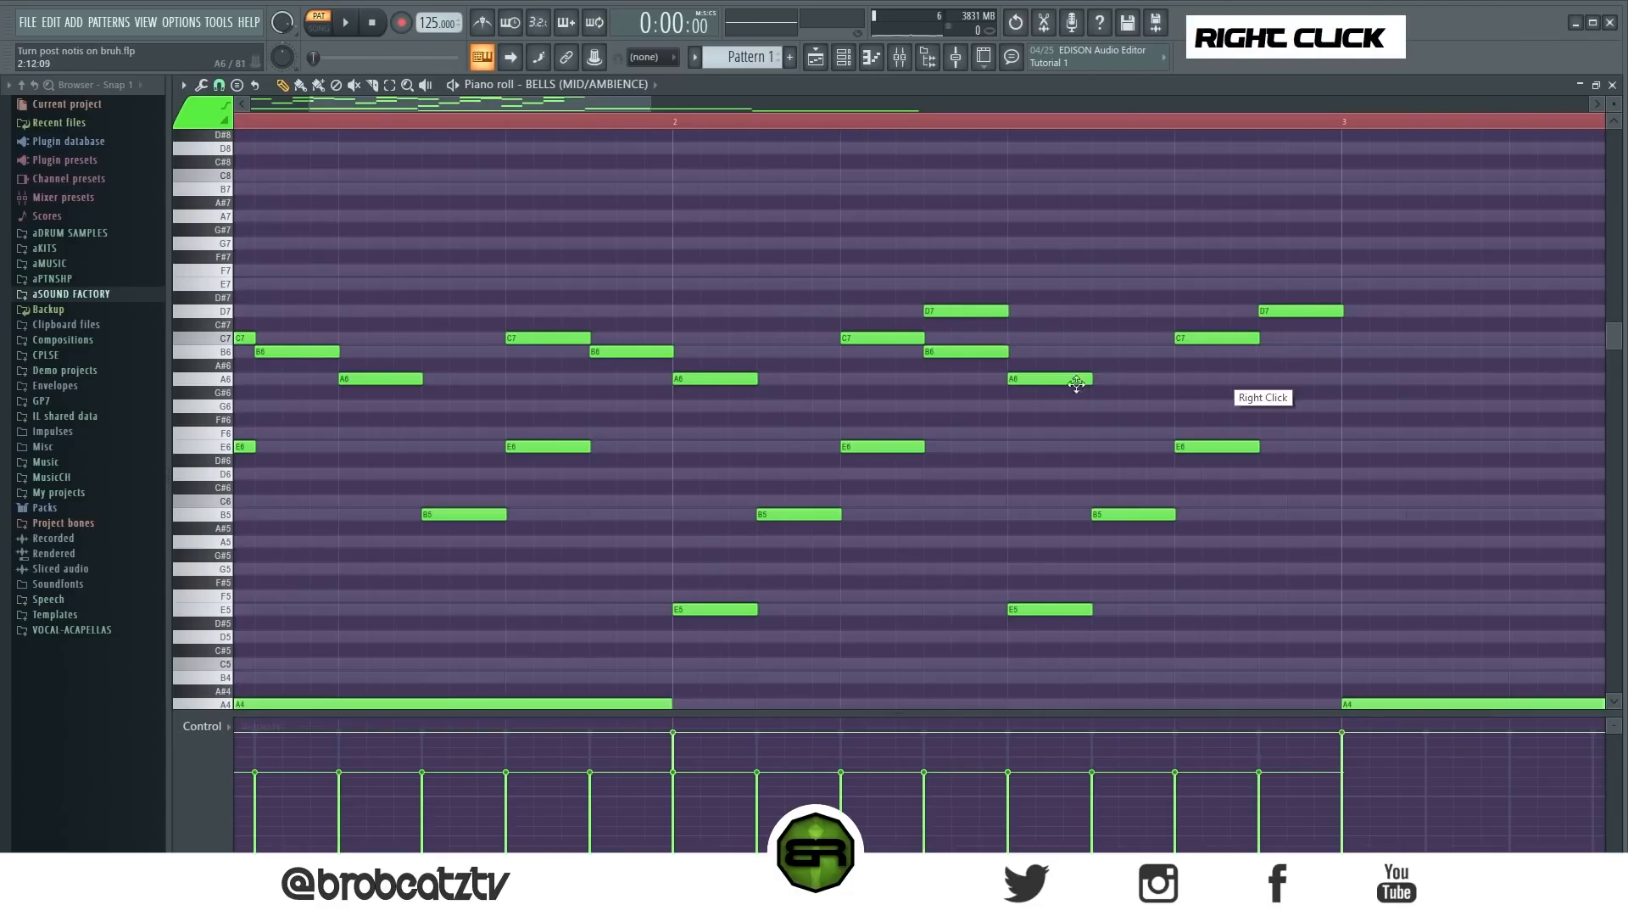
Copy the C7 of beat 2 onto beat 3 in bar 2 and delete the B6 under the first D7
{"action": "left_click", "coordinate": [894, 338], "text": "ctrl"}
{"action": "left_click_drag", "start_coordinate": [894, 339], "coordinate": [1022, 339], "text": "shift"}
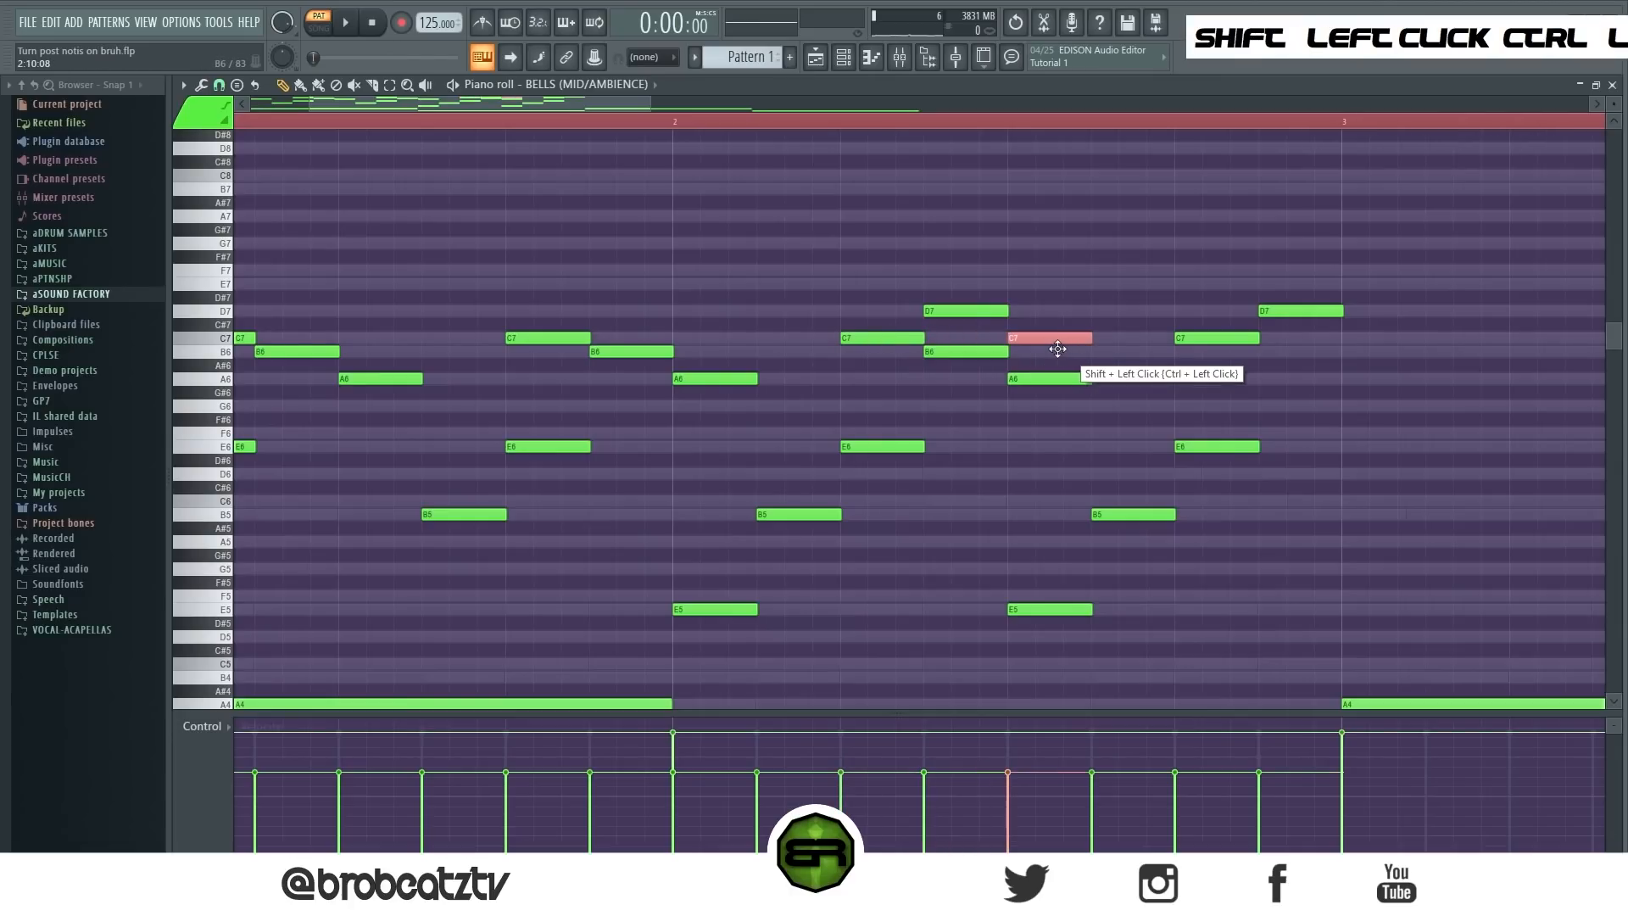
{"action": "left_click_drag", "start_coordinate": [939, 293], "coordinate": [997, 359], "text": "ctrl"}
{"action": "left_click", "coordinate": [1064, 292], "text": "ctrl"}
{"action": "right_click", "coordinate": [1091, 231]}
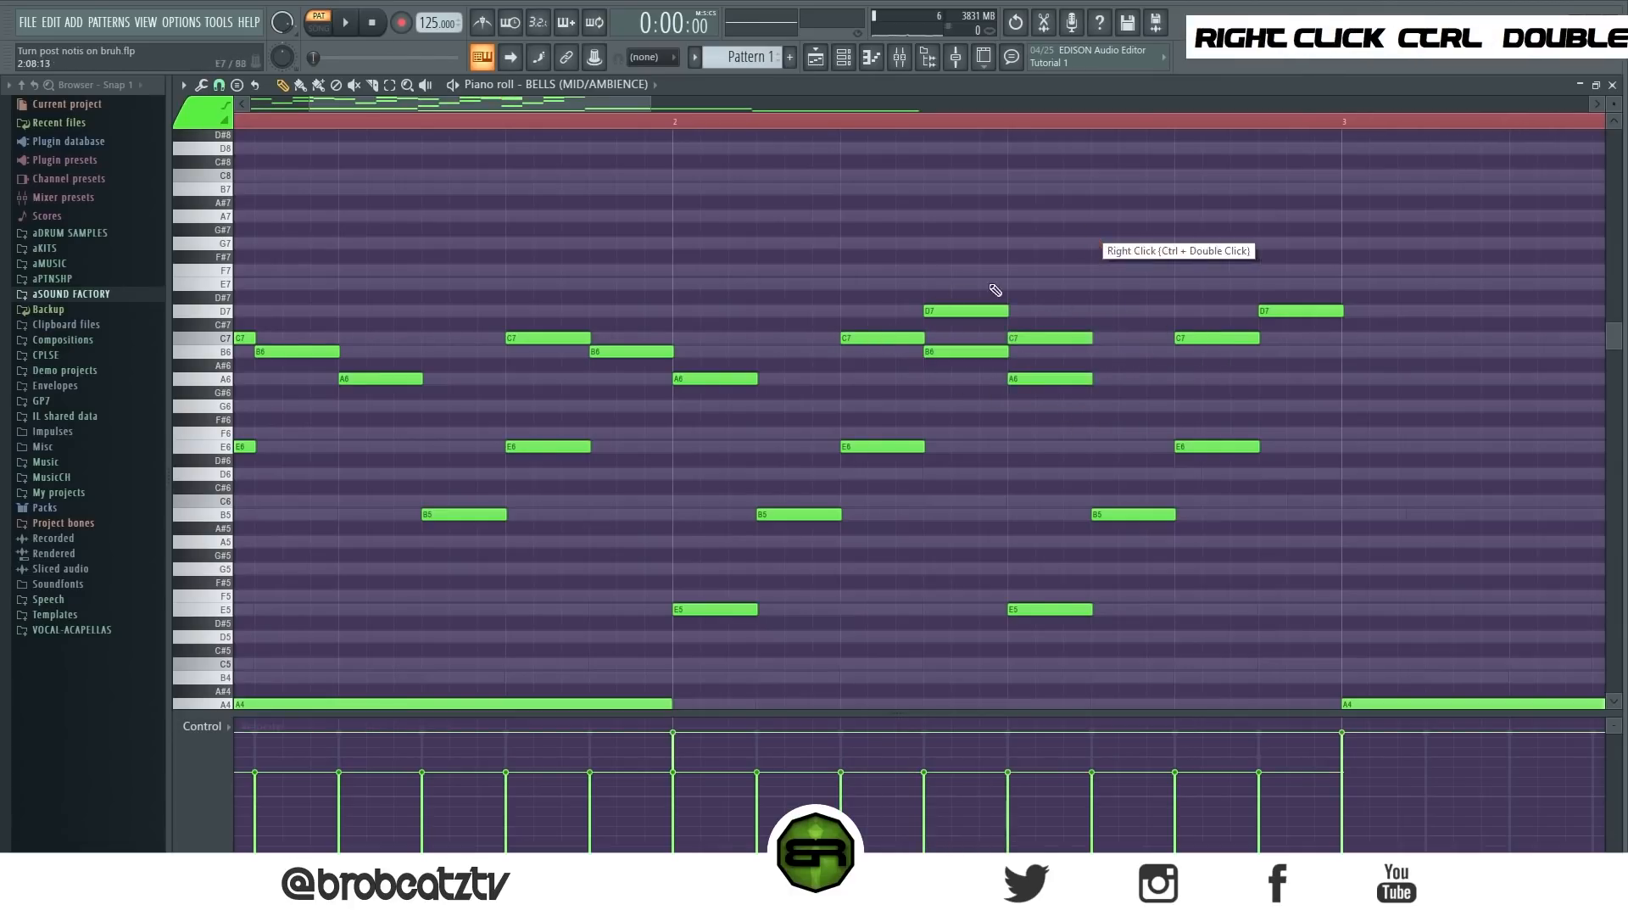
{"action": "right_click", "coordinate": [968, 353]}
Play back the pattern to check the ambience bells in bars 1 and 2
{"action": "key", "text": "space"}
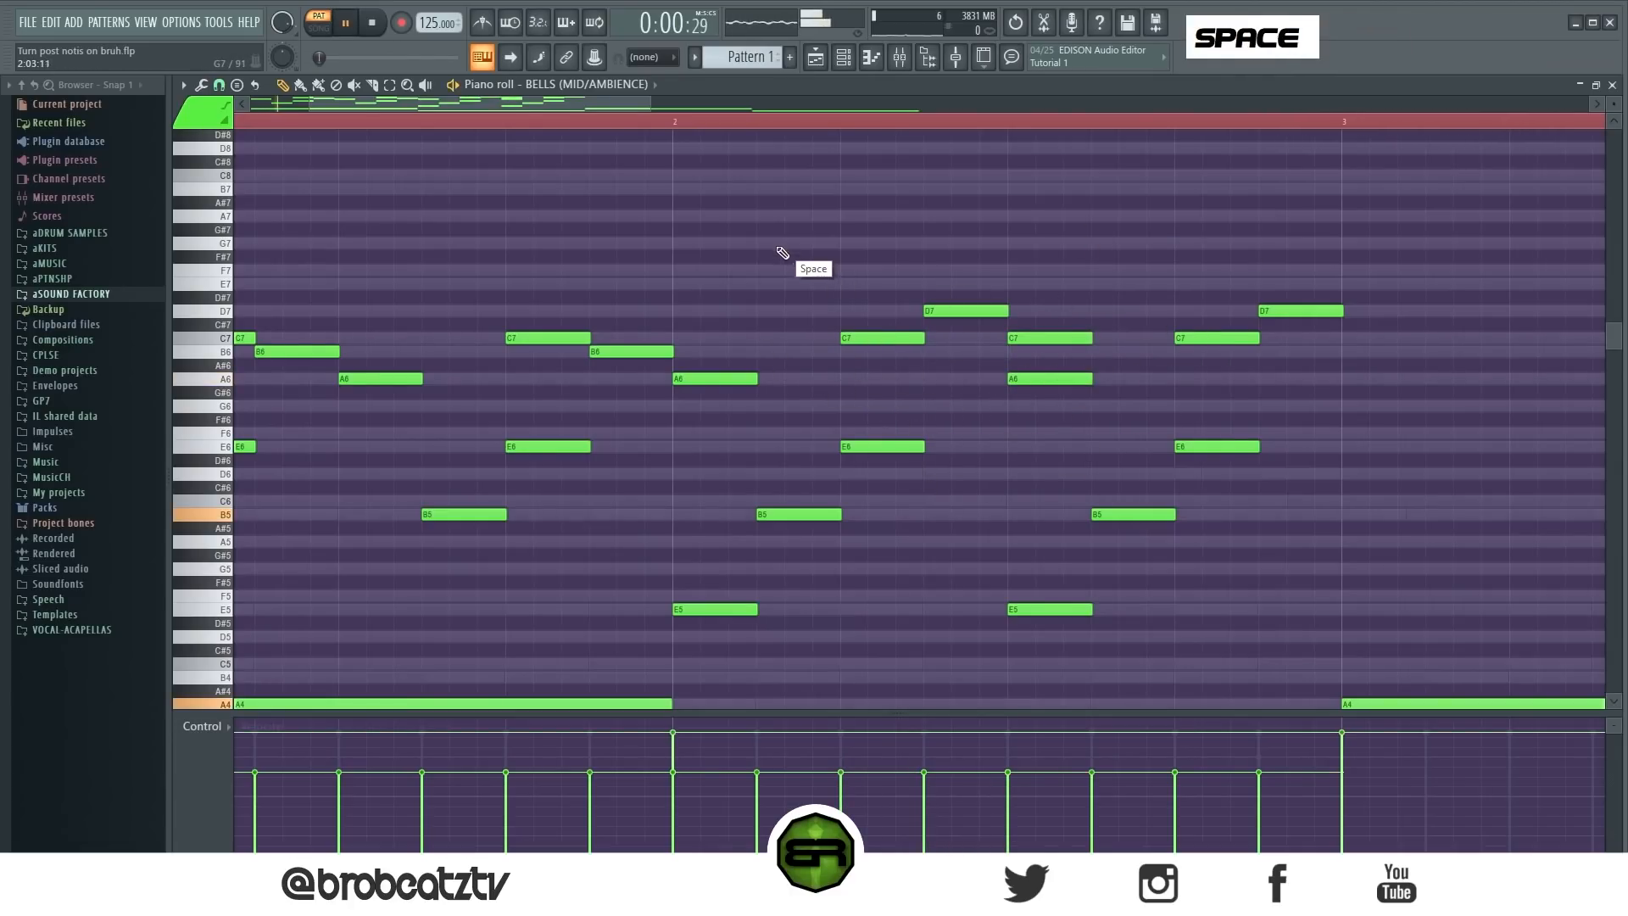
{"action": "scroll", "coordinate": [922, 297], "scroll_direction": "down", "scroll_amount": 1}
{"action": "scroll", "coordinate": [922, 296], "scroll_direction": "up", "scroll_amount": 1}
{"action": "scroll", "coordinate": [922, 297], "scroll_direction": "up", "scroll_amount": 1}
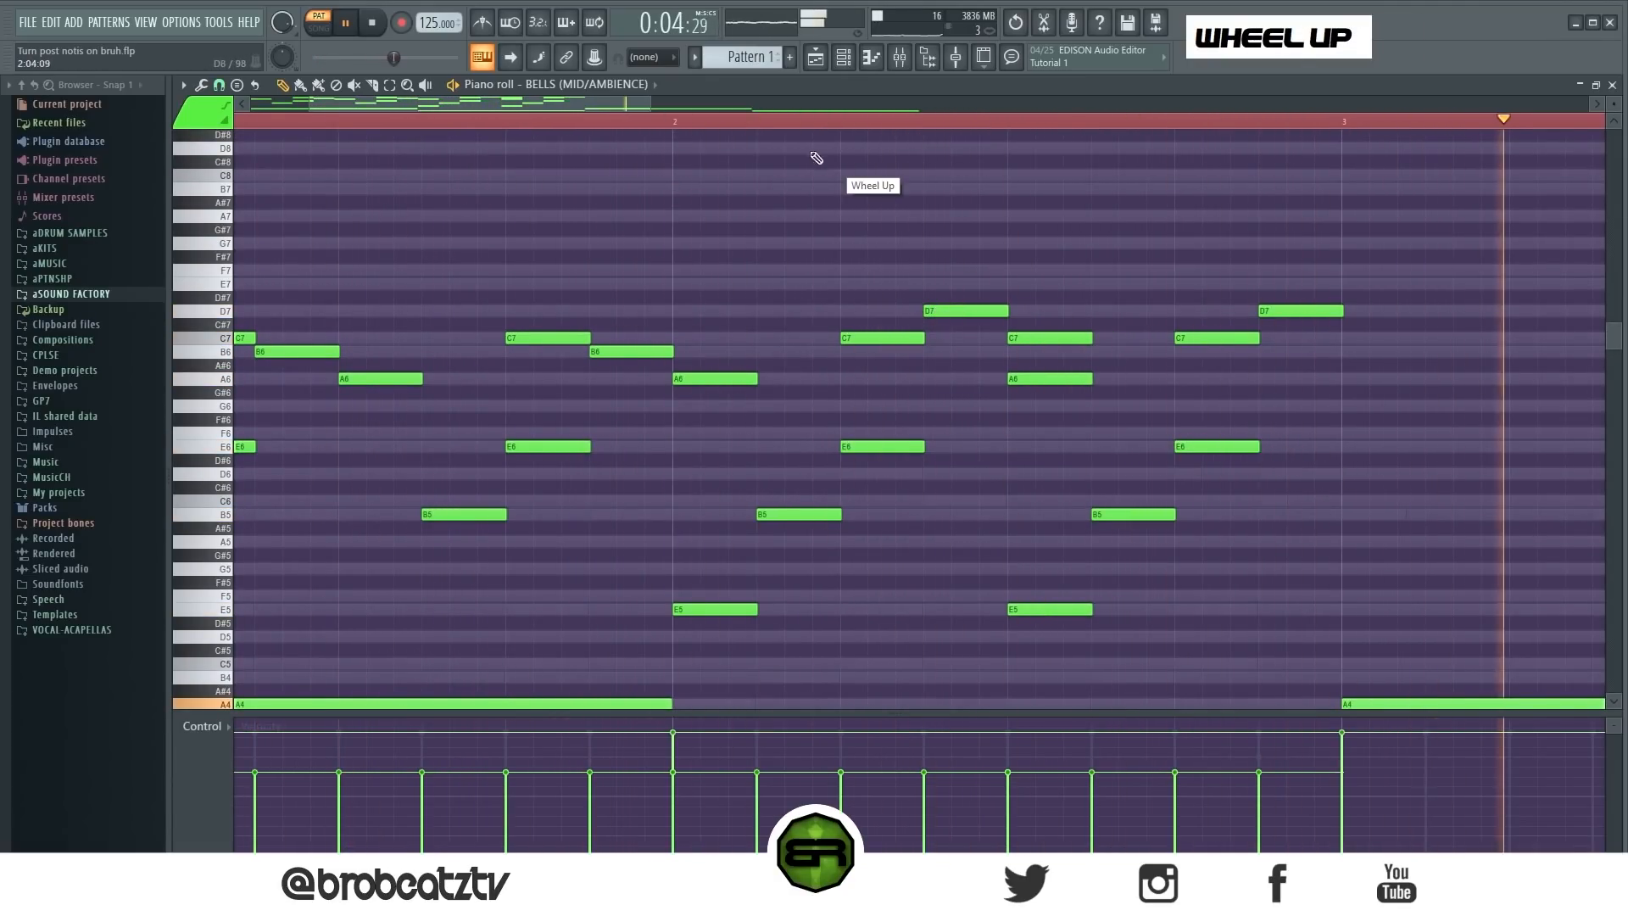
{"action": "scroll", "coordinate": [781, 127], "scroll_direction": "down", "scroll_amount": 2}
{"action": "key", "text": "space"}
Duplicate the short bell notes of bars 1 and 2 into bars 3 and 4
{"action": "left_click_drag", "start_coordinate": [713, 237], "coordinate": [236, 690], "text": "ctrl"}
{"action": "left_click_drag", "start_coordinate": [244, 379], "coordinate": [627, 382], "text": "shift"}
{"action": "right_click", "coordinate": [739, 241]}
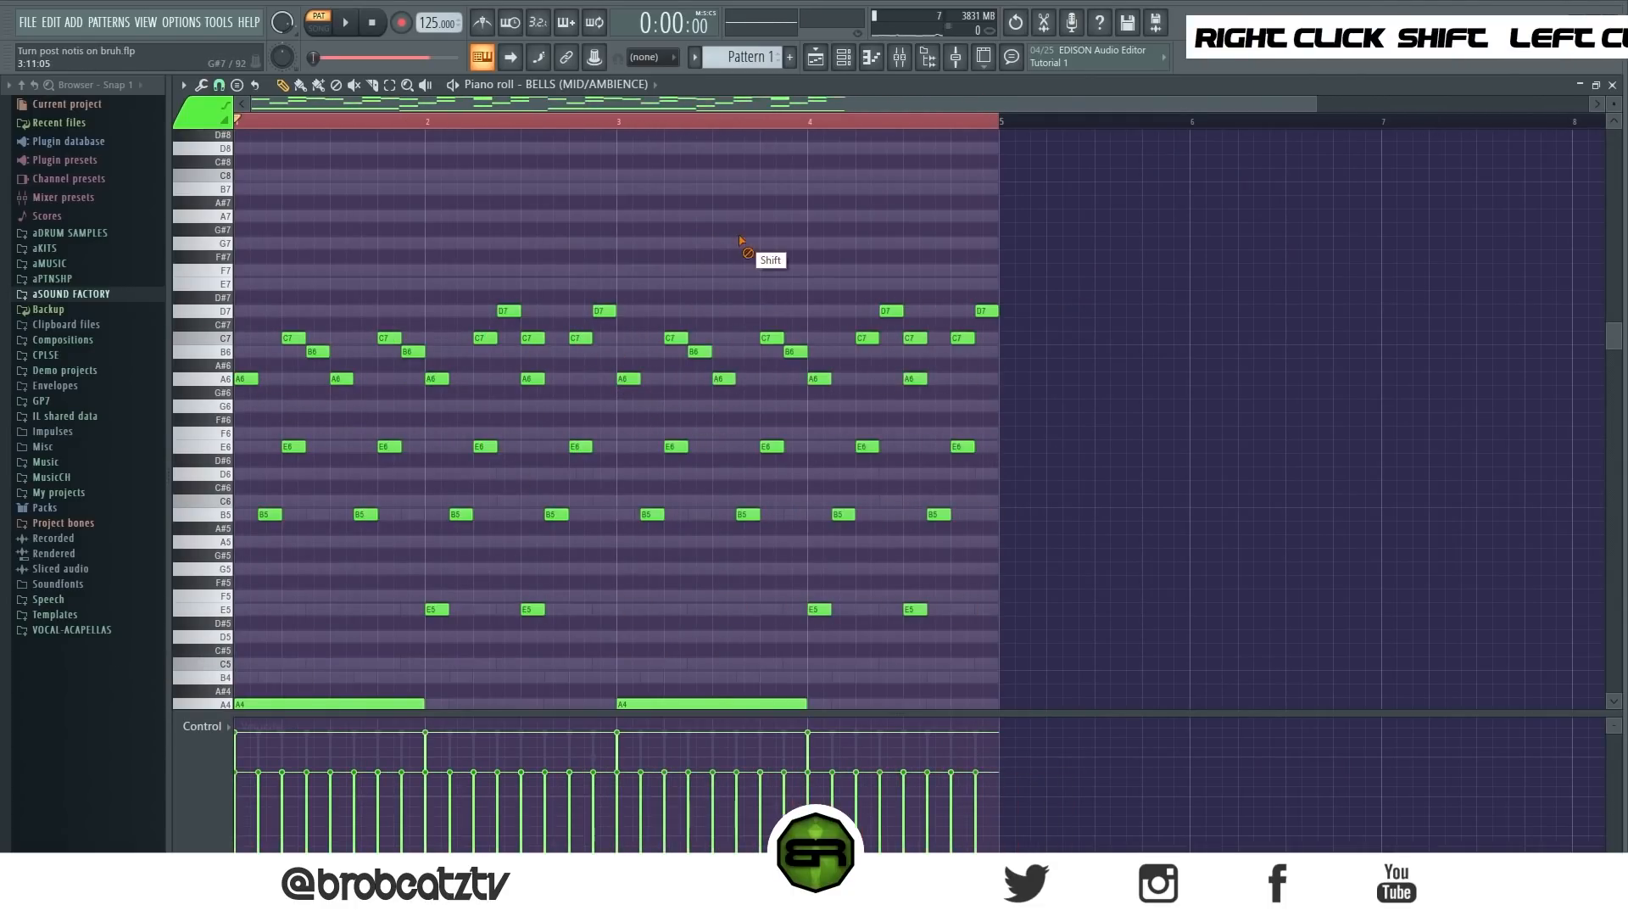
{"action": "left_click", "coordinate": [843, 58]}
{"action": "right_click", "coordinate": [319, 257]}
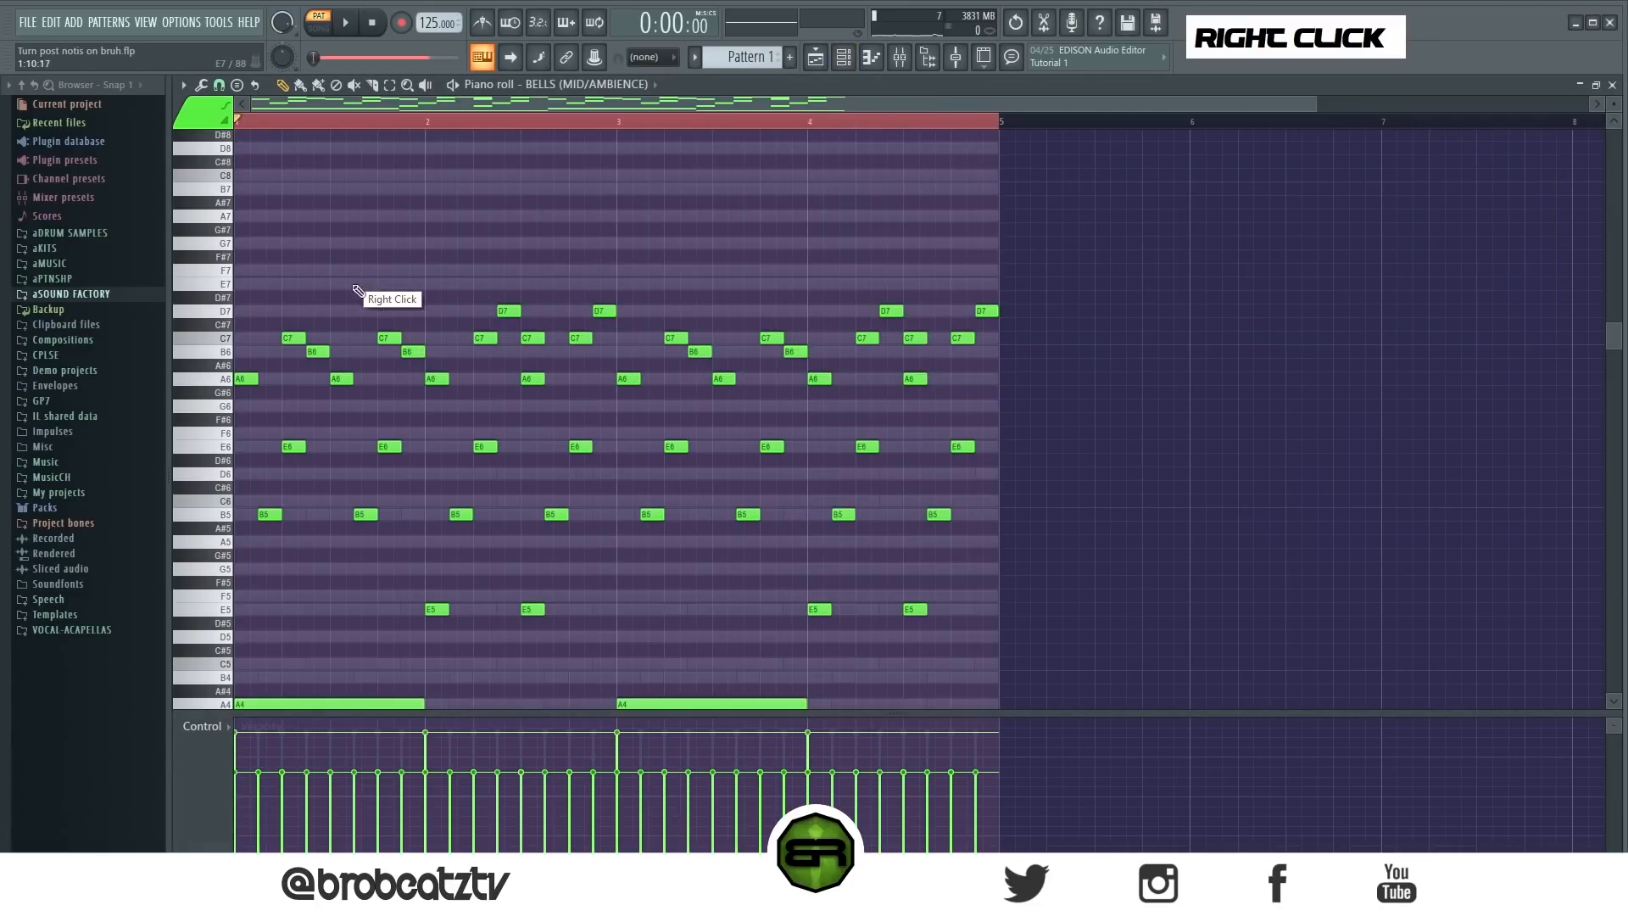
{"action": "scroll", "coordinate": [566, 234], "scroll_direction": "down", "scroll_amount": 2}
Open the piano roll of the STRINGS (THIN/COLD) channel with the four-bar pattern enlarged
{"action": "left_click", "coordinate": [849, 65]}
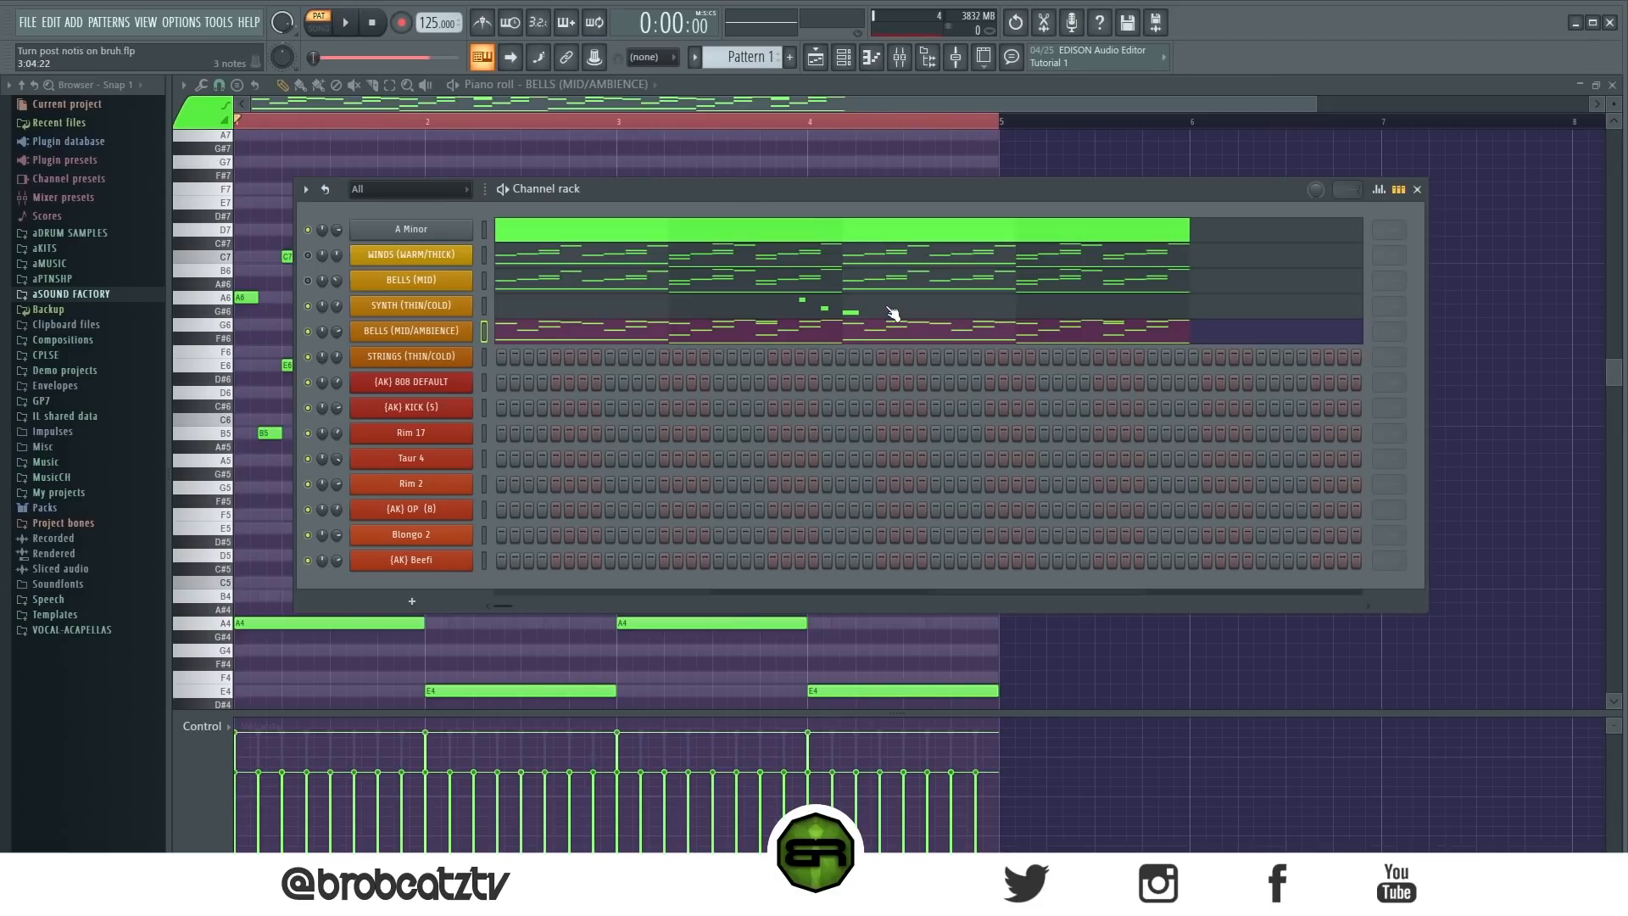
{"action": "right_click", "coordinate": [449, 360]}
{"action": "left_click", "coordinate": [516, 359]}
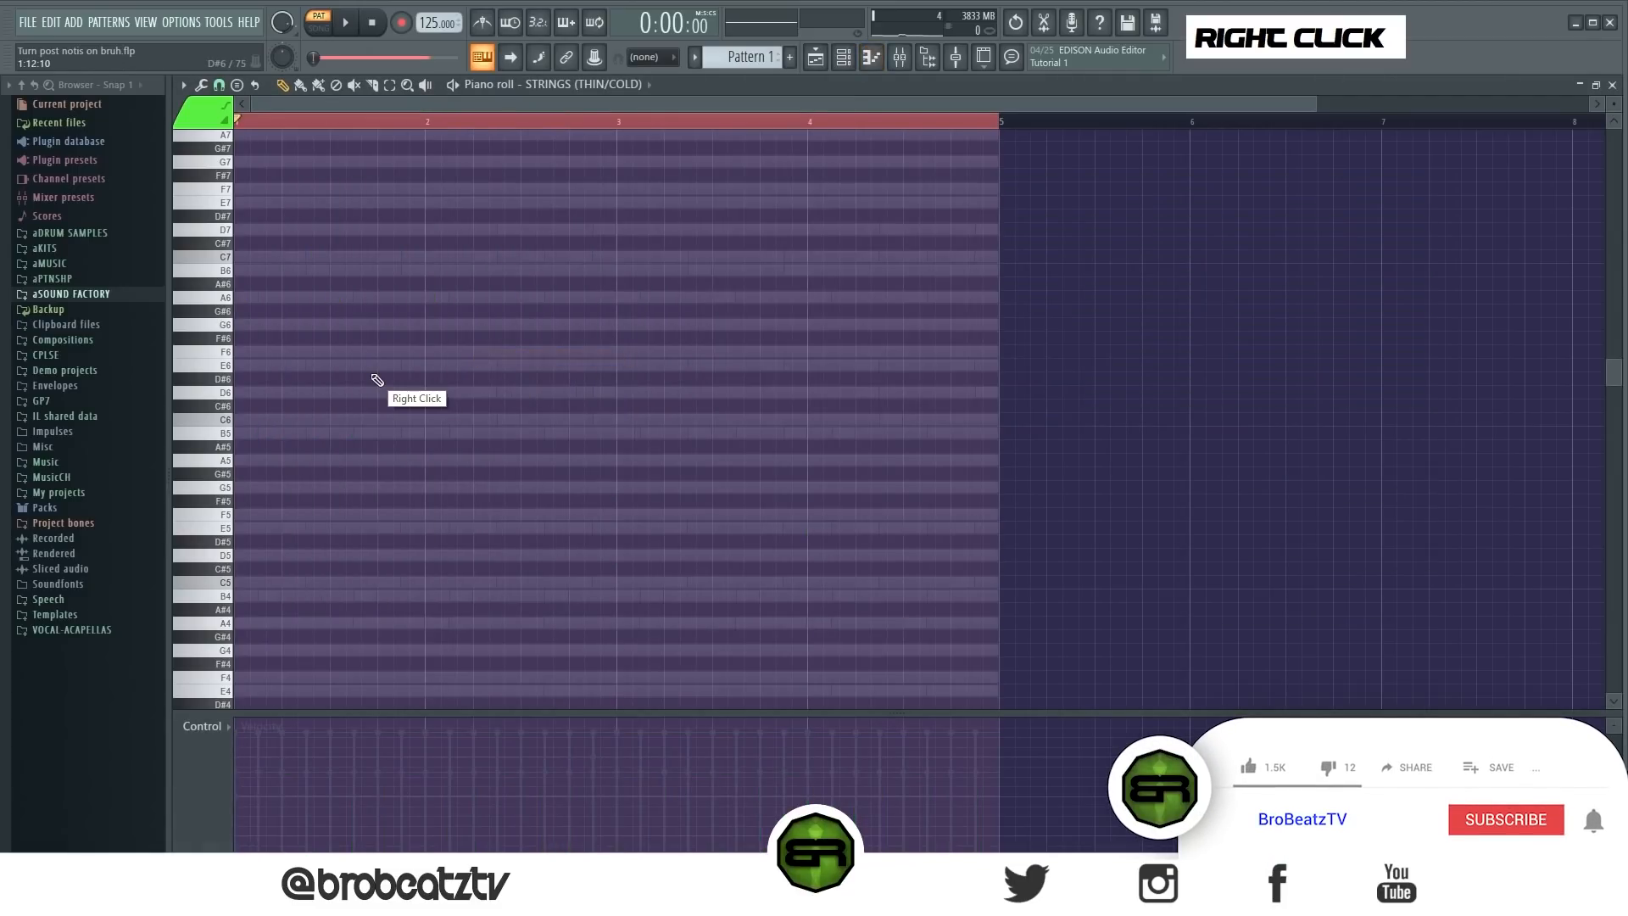
{"action": "left_click_drag", "start_coordinate": [1310, 121], "coordinate": [938, 123]}
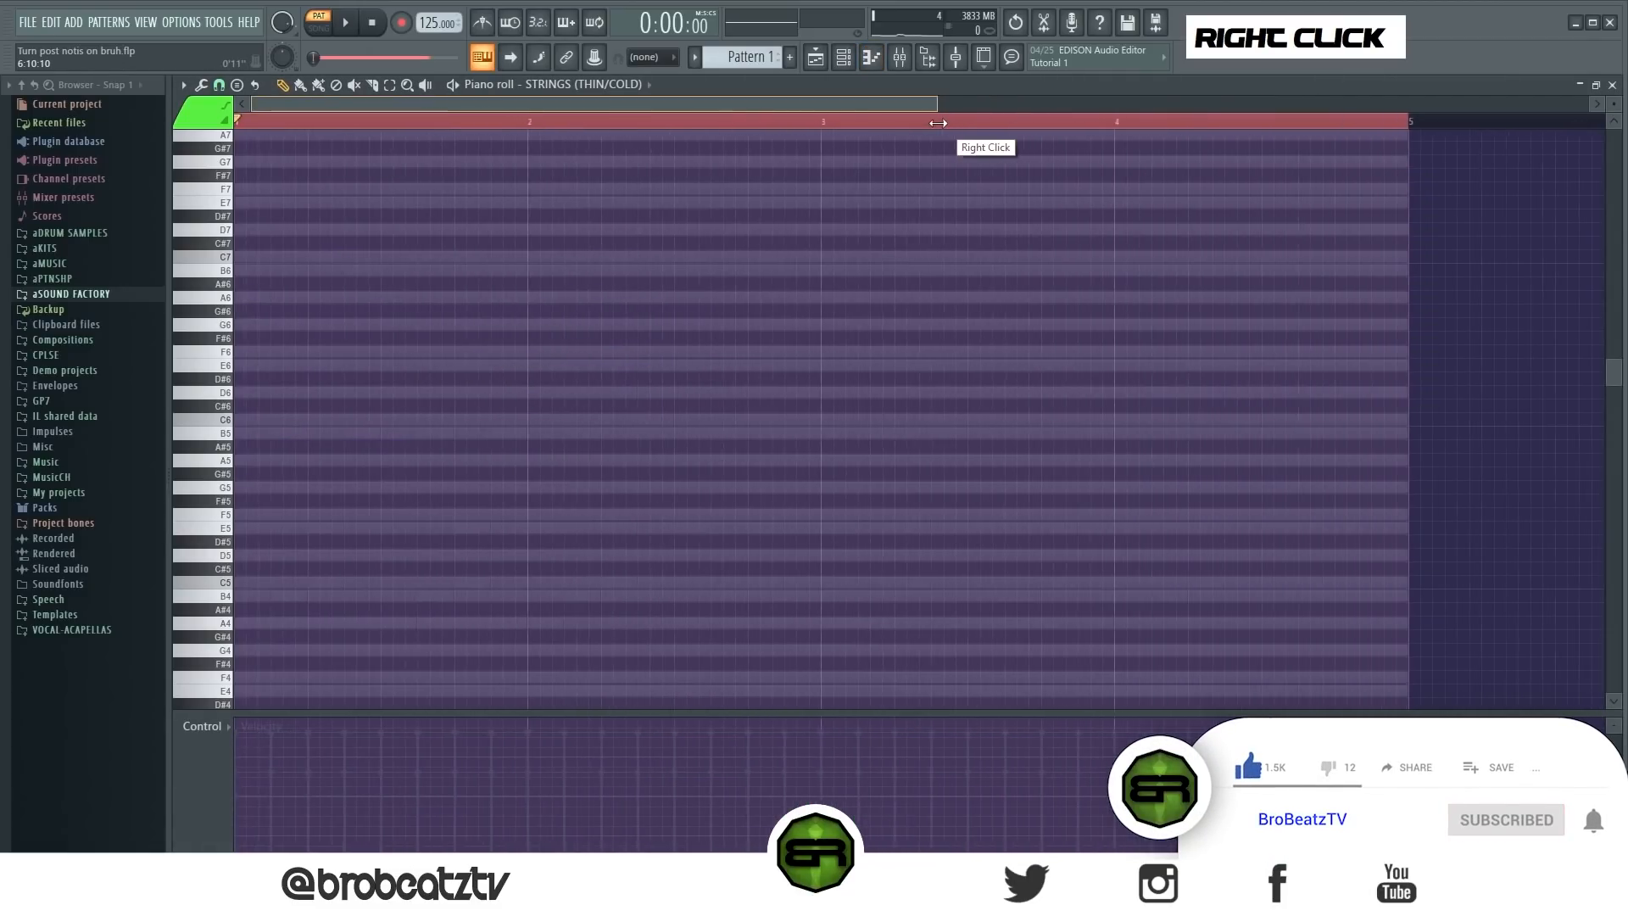
Review the four-bar WINDS (WARM/THICK) notes as a reference and return to the STRINGS (THIN/COLD) piano roll
{"action": "left_click", "coordinate": [844, 59]}
{"action": "left_click", "coordinate": [746, 257]}
{"action": "scroll", "coordinate": [568, 344], "scroll_direction": "down", "scroll_amount": 3}
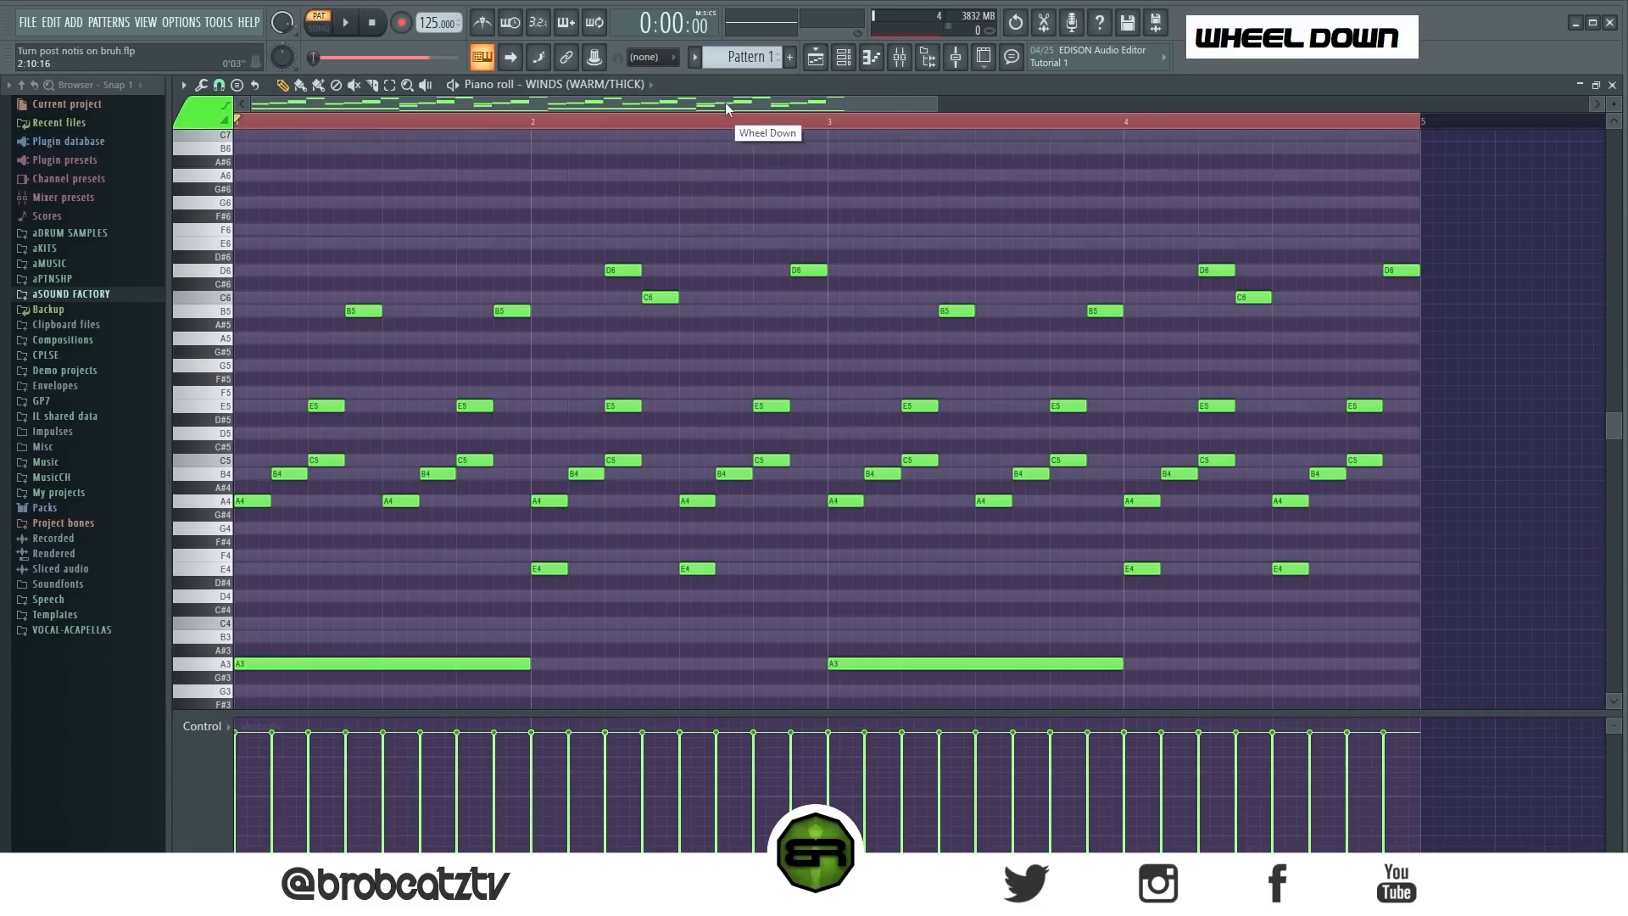
{"action": "left_click", "coordinate": [844, 60]}
{"action": "right_click", "coordinate": [464, 357]}
{"action": "left_click", "coordinate": [508, 357]}
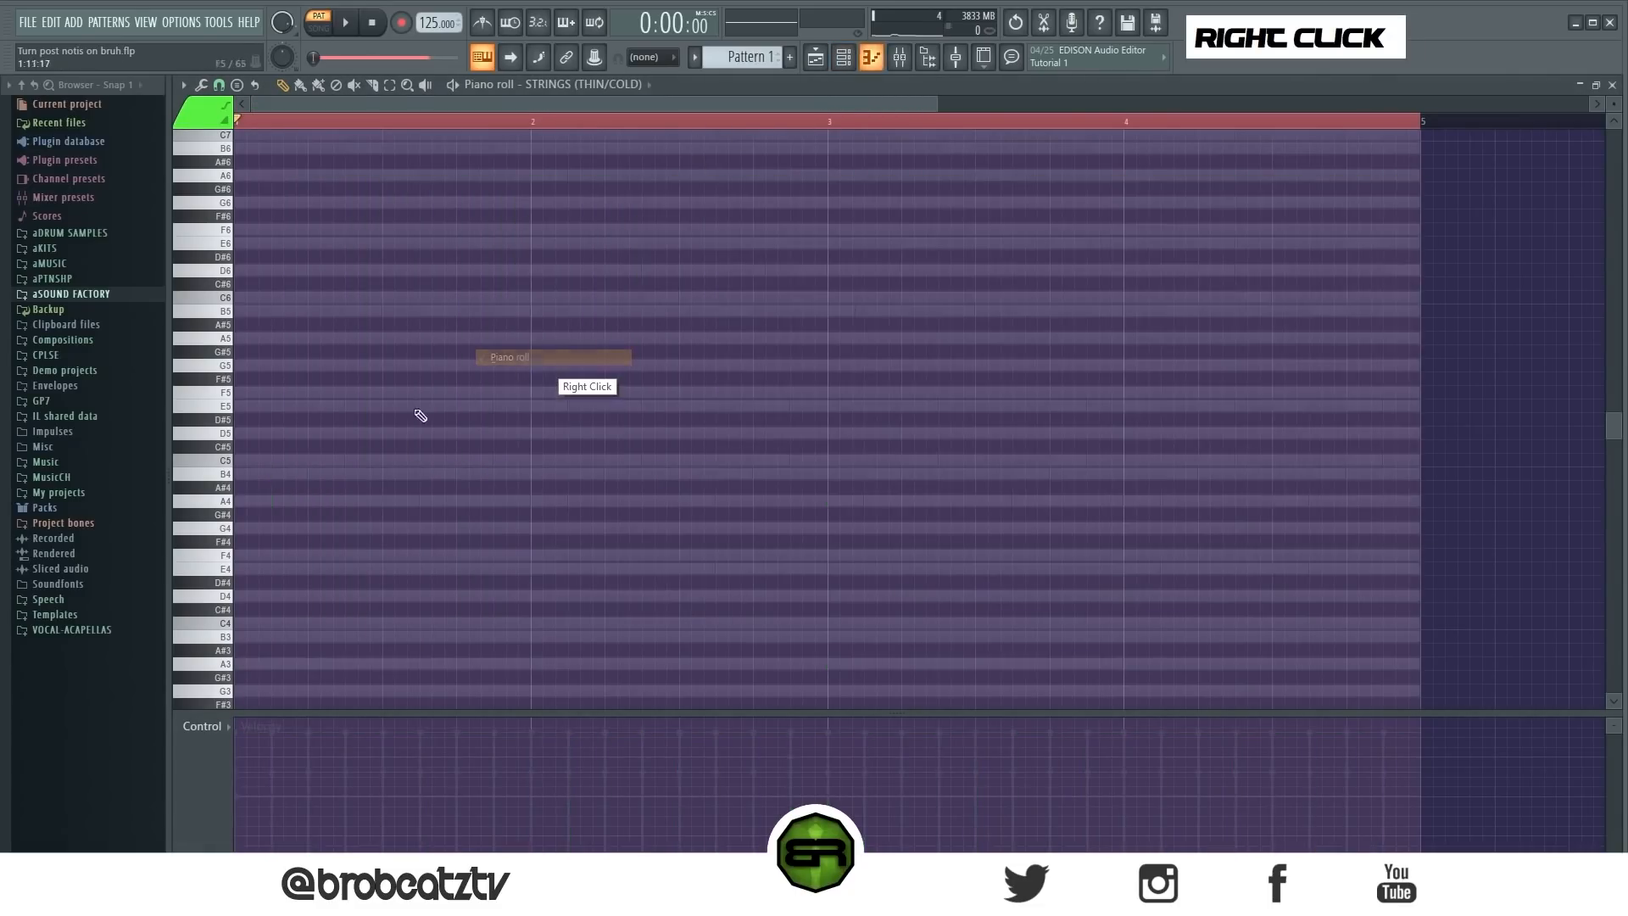
Place a C5 strings note at the start of bar 1, lengthen it to about one and a half bars, and play it back
{"action": "left_click", "coordinate": [243, 464]}
{"action": "key", "text": "space"}
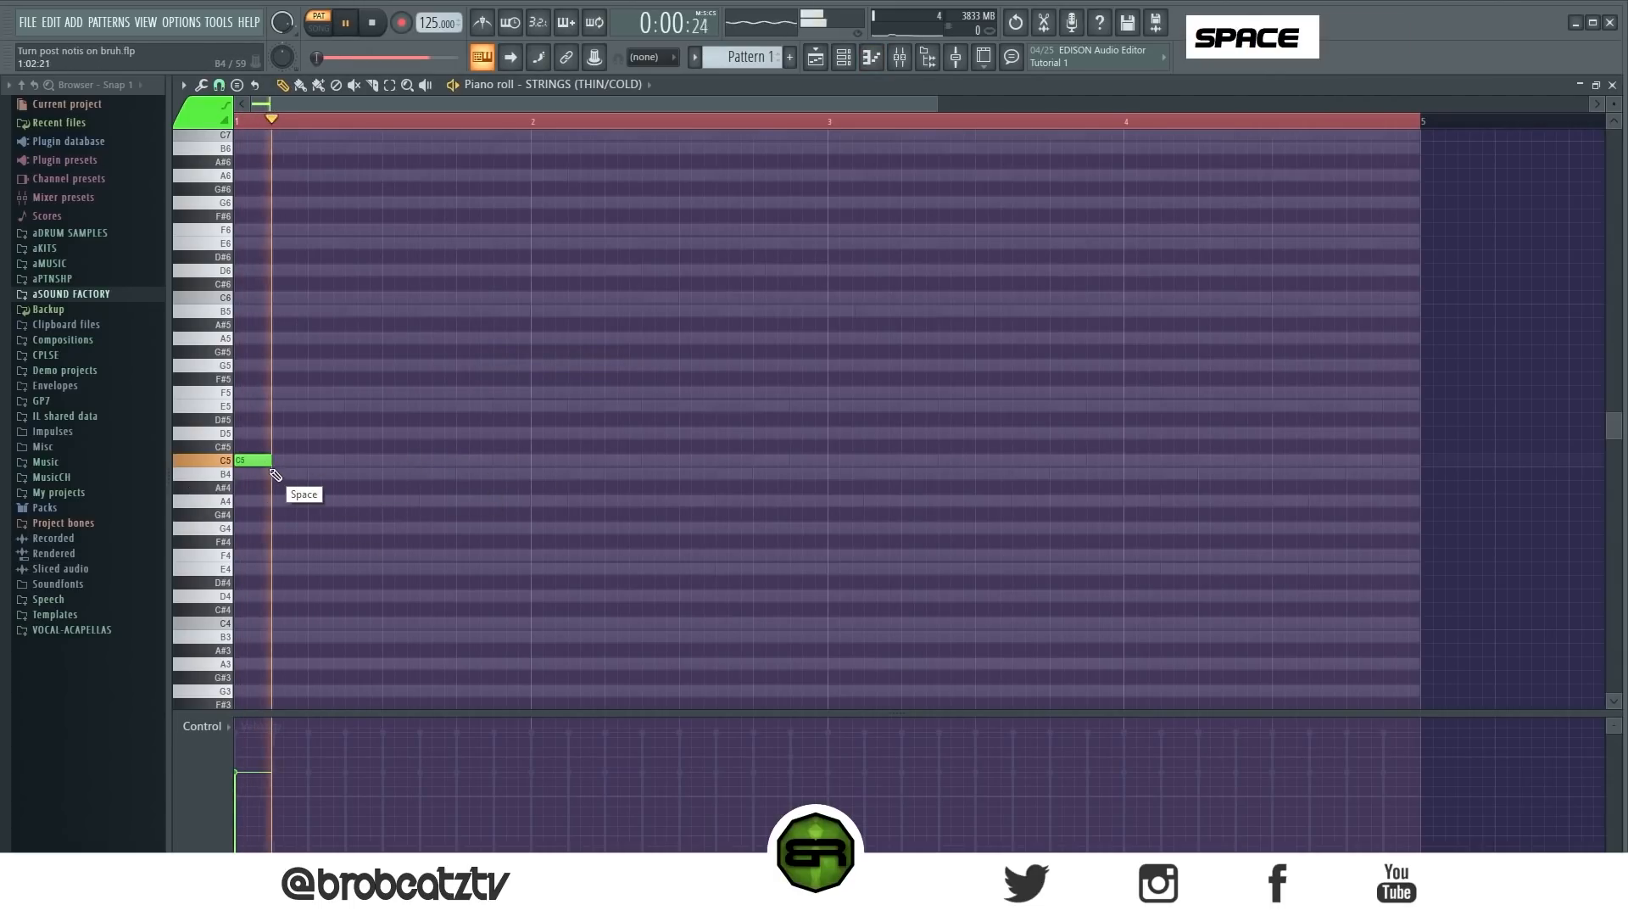
{"action": "left_click_drag", "start_coordinate": [270, 462], "coordinate": [706, 462]}
{"action": "key", "text": "space"}
{"action": "key", "text": "space"}
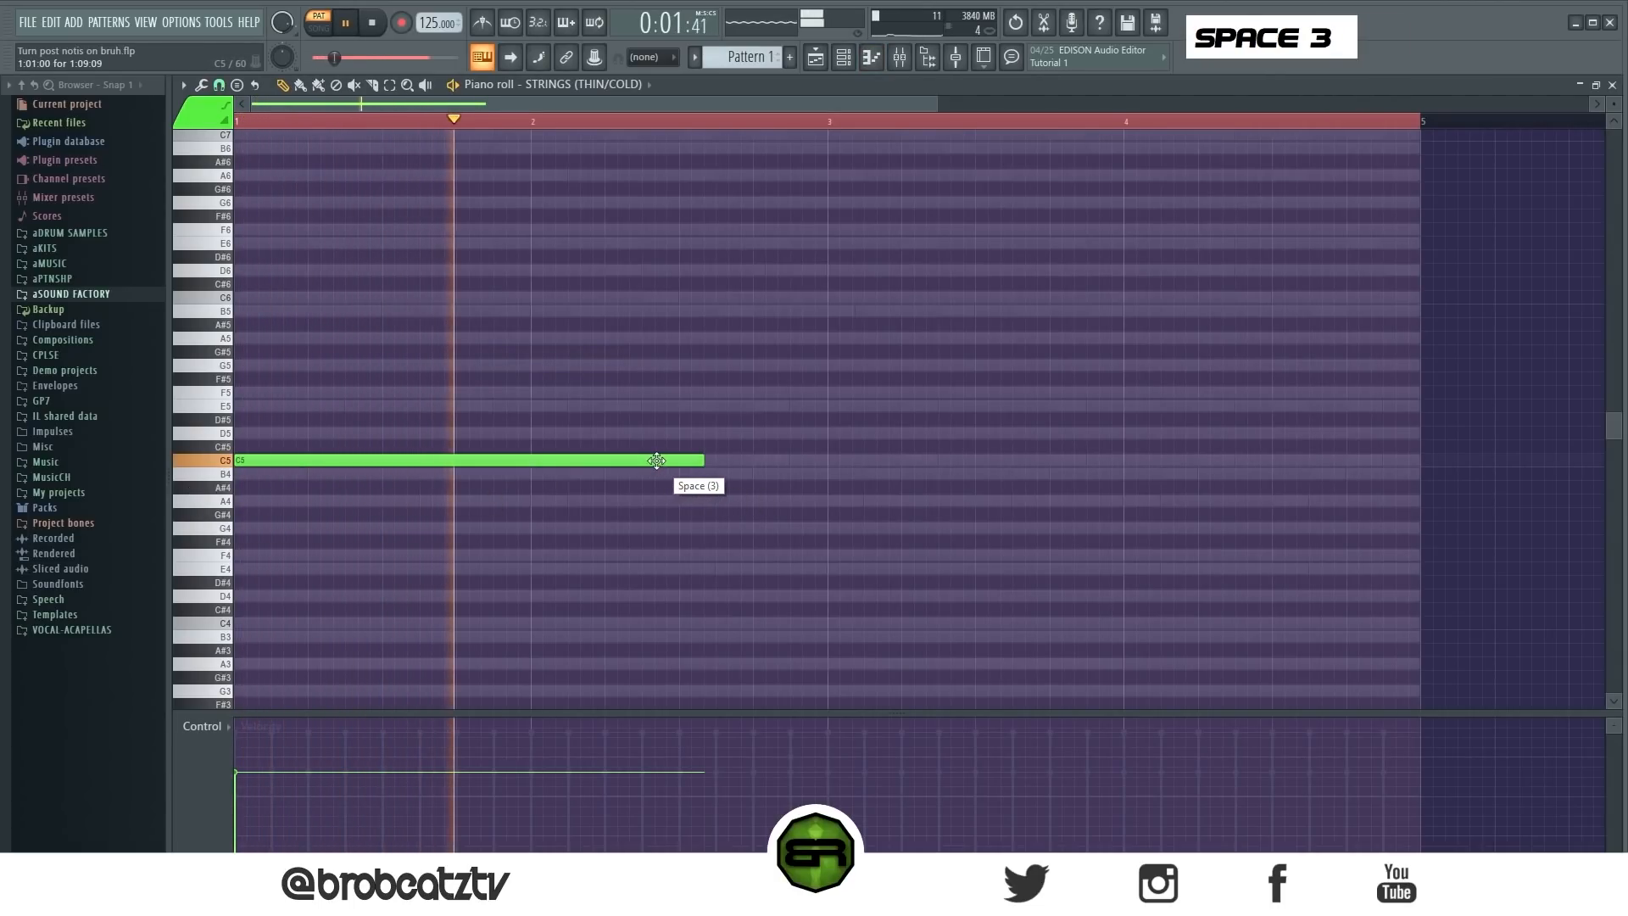
{"action": "key", "text": "space"}
Shorten the C5 strings note to just under one bar and duplicate it at the start of bar 2
{"action": "left_click_drag", "start_coordinate": [674, 460], "coordinate": [534, 460]}
{"action": "left_click", "coordinate": [538, 460]}
{"action": "left_click_drag", "start_coordinate": [656, 458], "coordinate": [426, 485]}
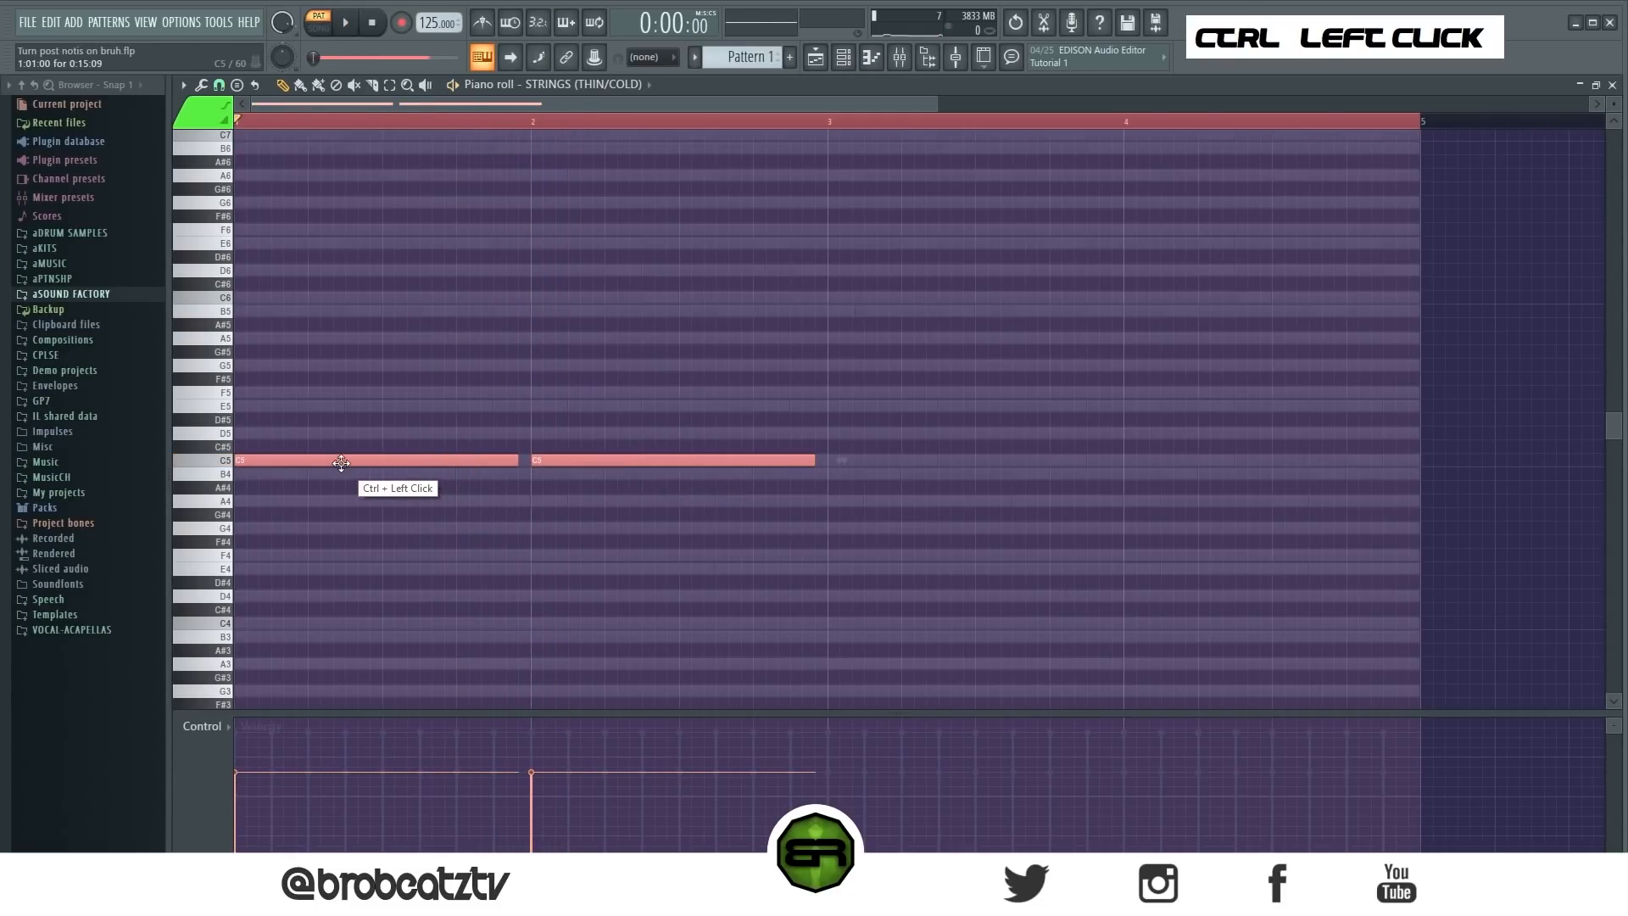
Audition the two strings notes and lower both from C5 to B4
{"action": "key", "text": "space"}
{"action": "key", "text": "space"}
{"action": "key", "text": "space"}
{"action": "key", "text": "space"}
{"action": "key", "text": "space"}
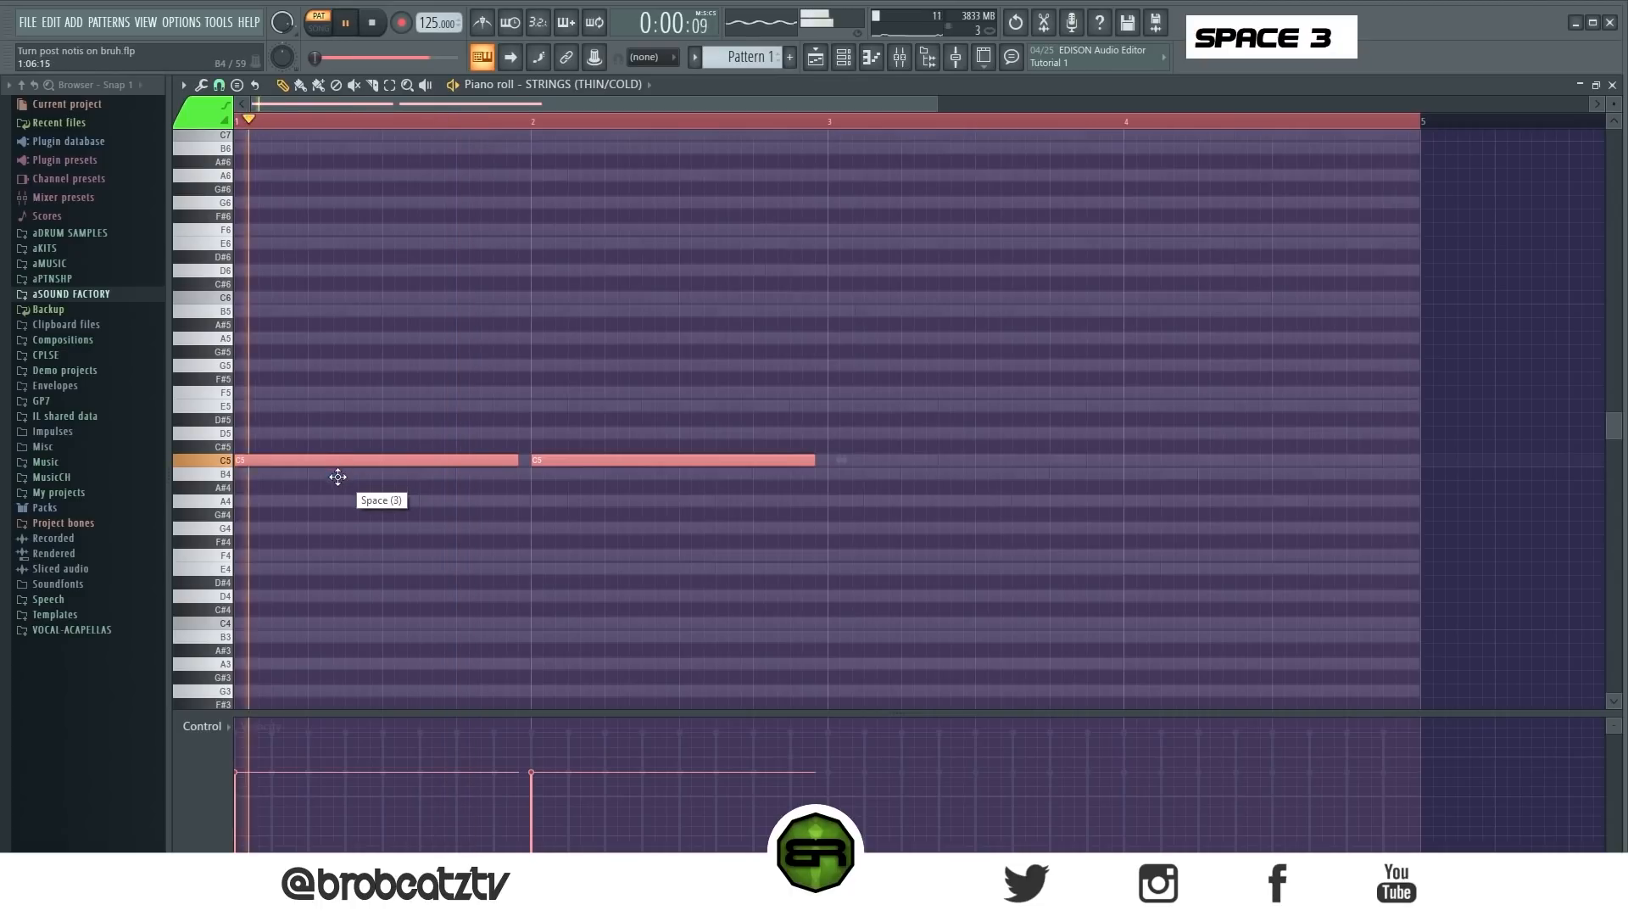
{"action": "left_click_drag", "start_coordinate": [341, 463], "coordinate": [341, 477]}
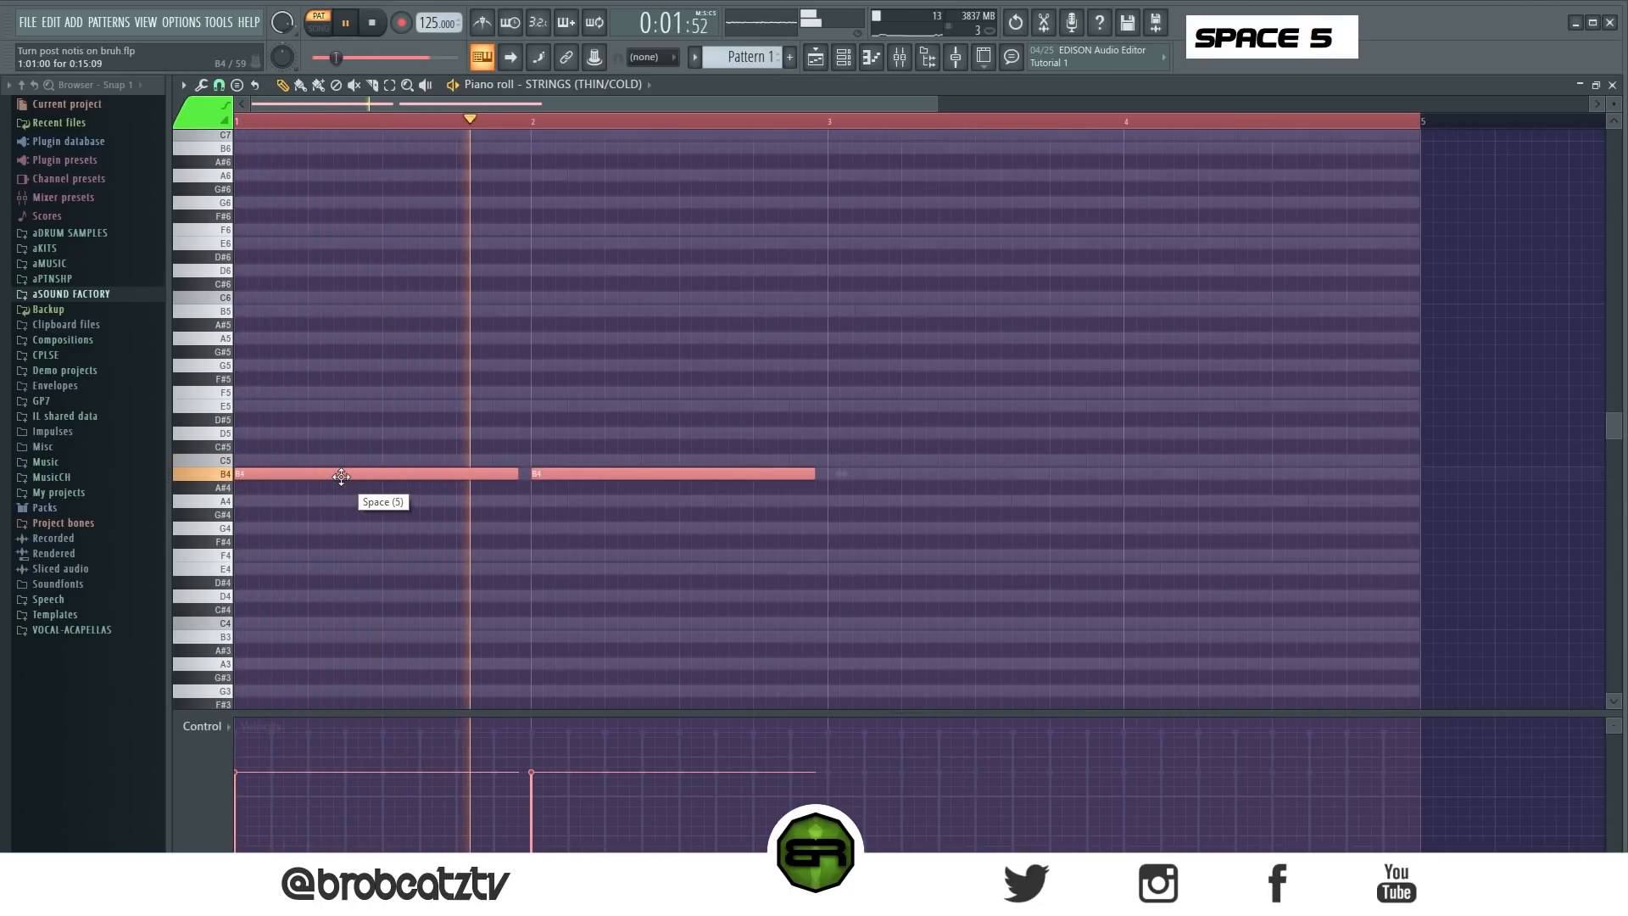
{"action": "key", "text": "space"}
Duplicate the two B4 strings notes into bars 3 and 4 as A4 notes and play back the four bars
{"action": "left_click_drag", "start_coordinate": [282, 473], "coordinate": [868, 508]}
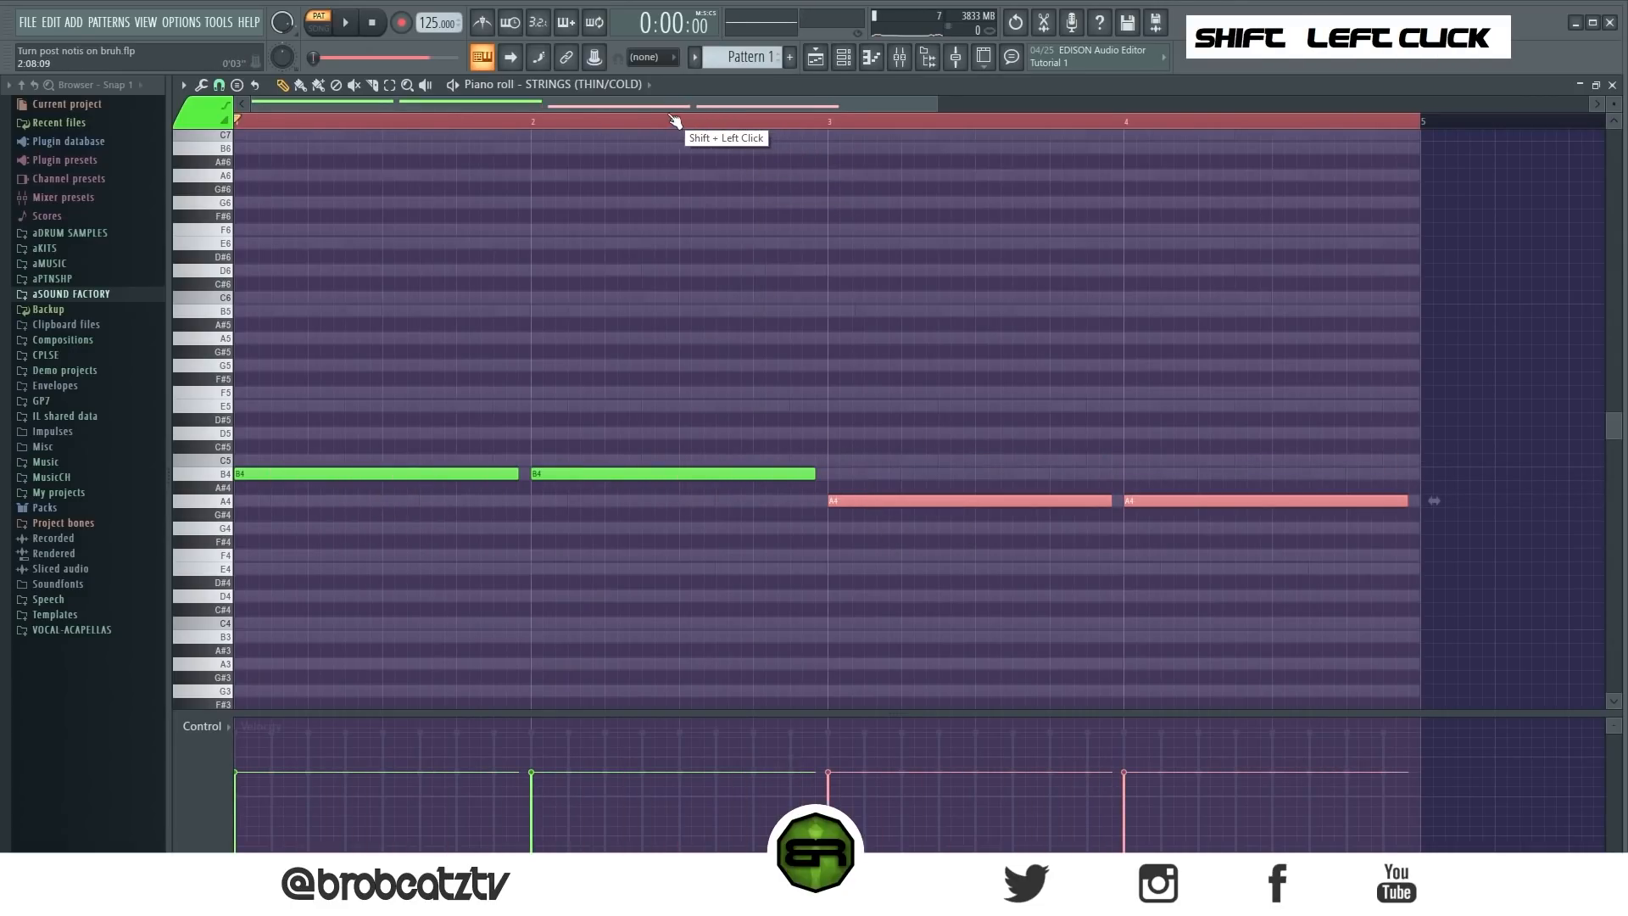
{"action": "key", "text": "space"}
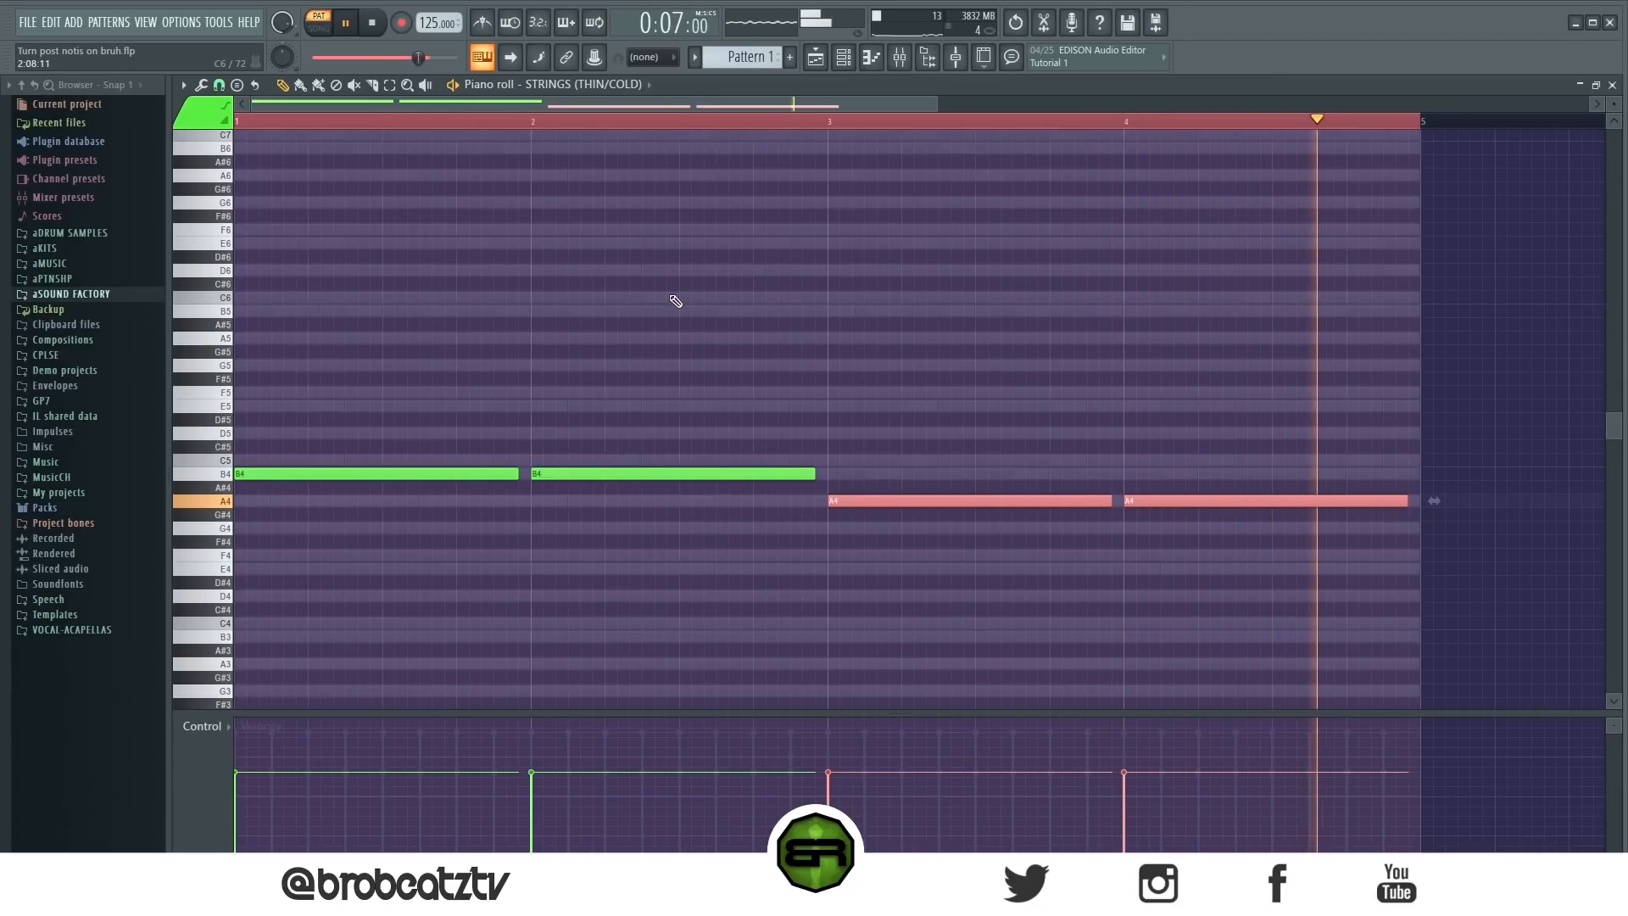
{"action": "key", "text": "space"}
Duplicate all four strings notes two octaves lower, as B2 and A2, and play back the layered strings
{"action": "left_click_drag", "start_coordinate": [353, 415], "coordinate": [1352, 614]}
{"action": "left_click_drag", "start_coordinate": [256, 474], "coordinate": [168, 450]}
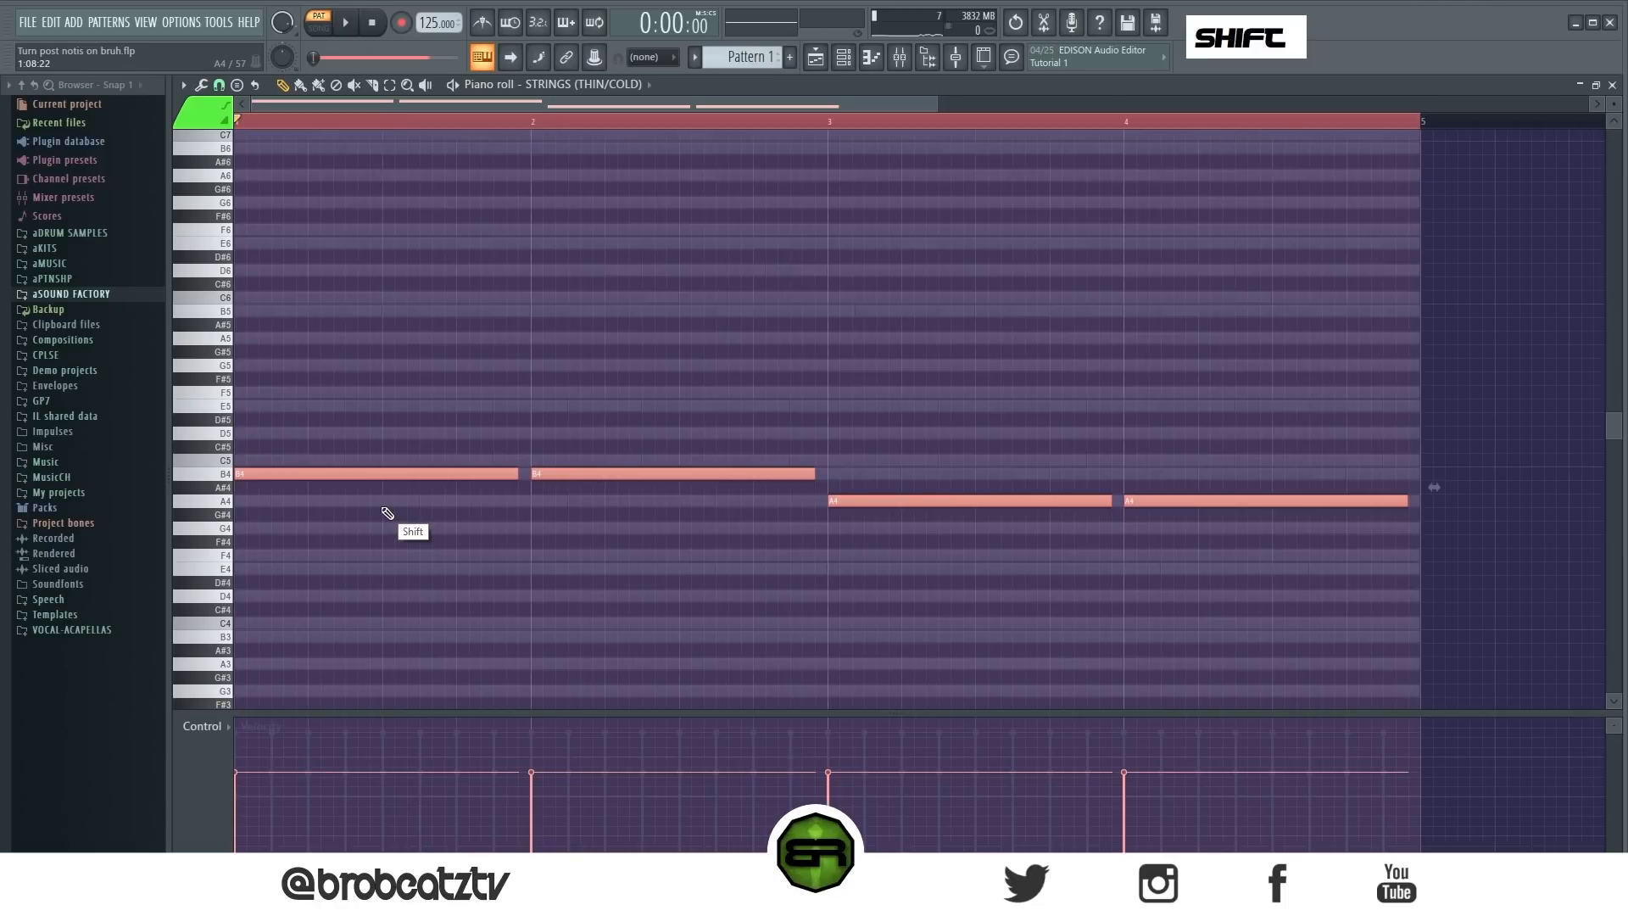
{"action": "key", "text": "ctrl+Down"}
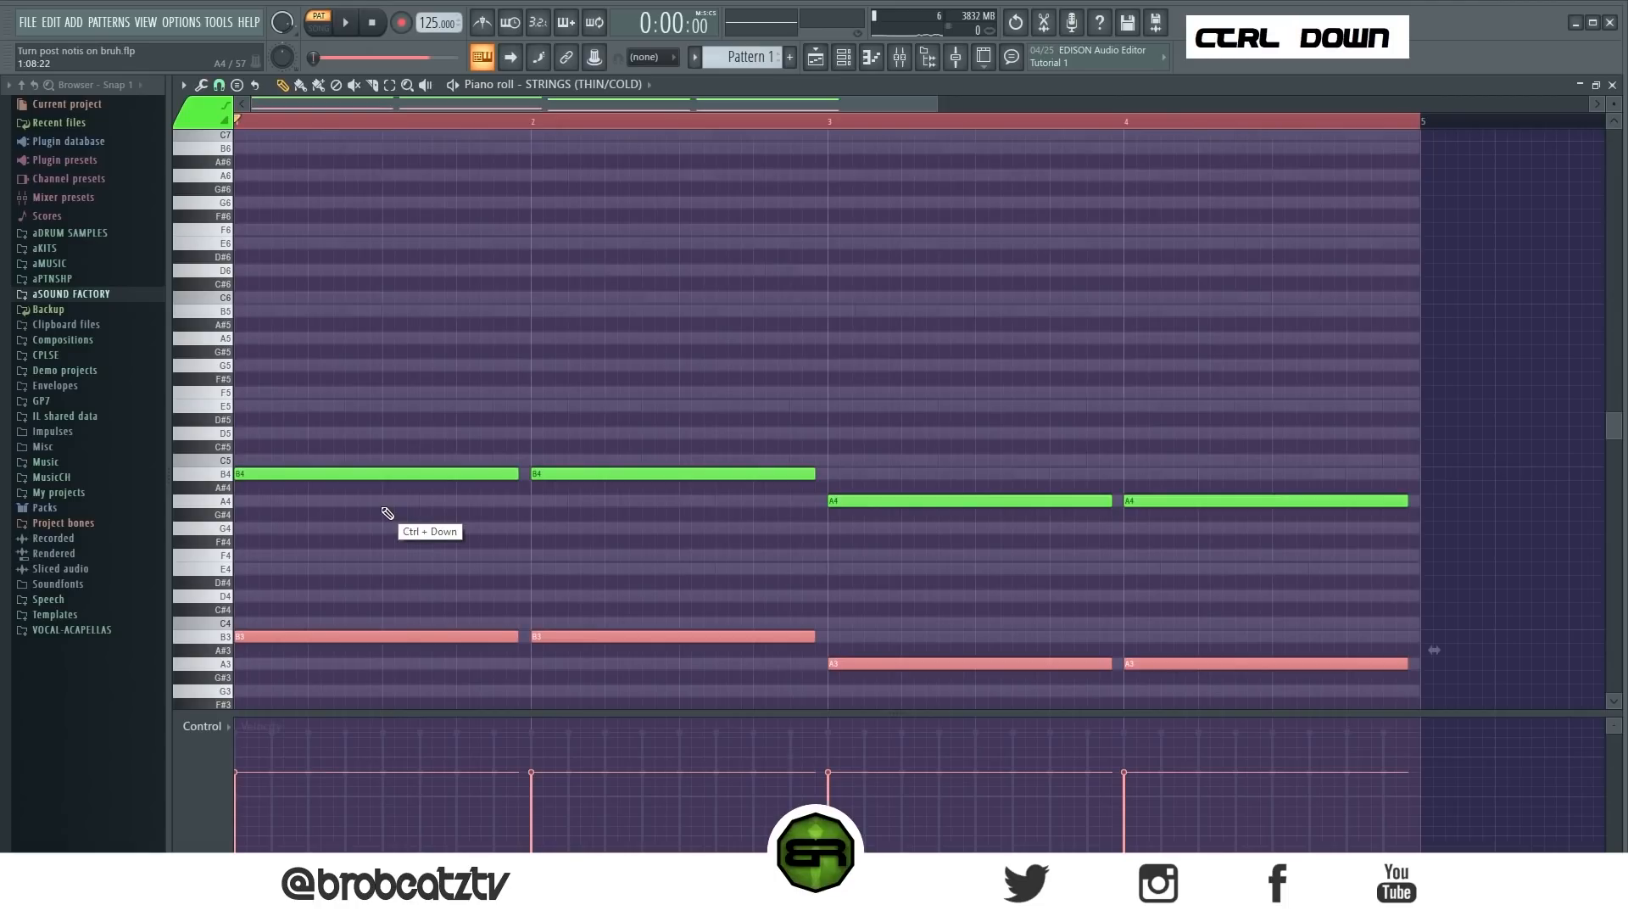
{"action": "key", "text": "ctrl+Down"}
{"action": "scroll", "coordinate": [447, 432], "scroll_direction": "down", "scroll_amount": 3}
{"action": "right_click", "coordinate": [458, 427]}
{"action": "key", "text": "space"}
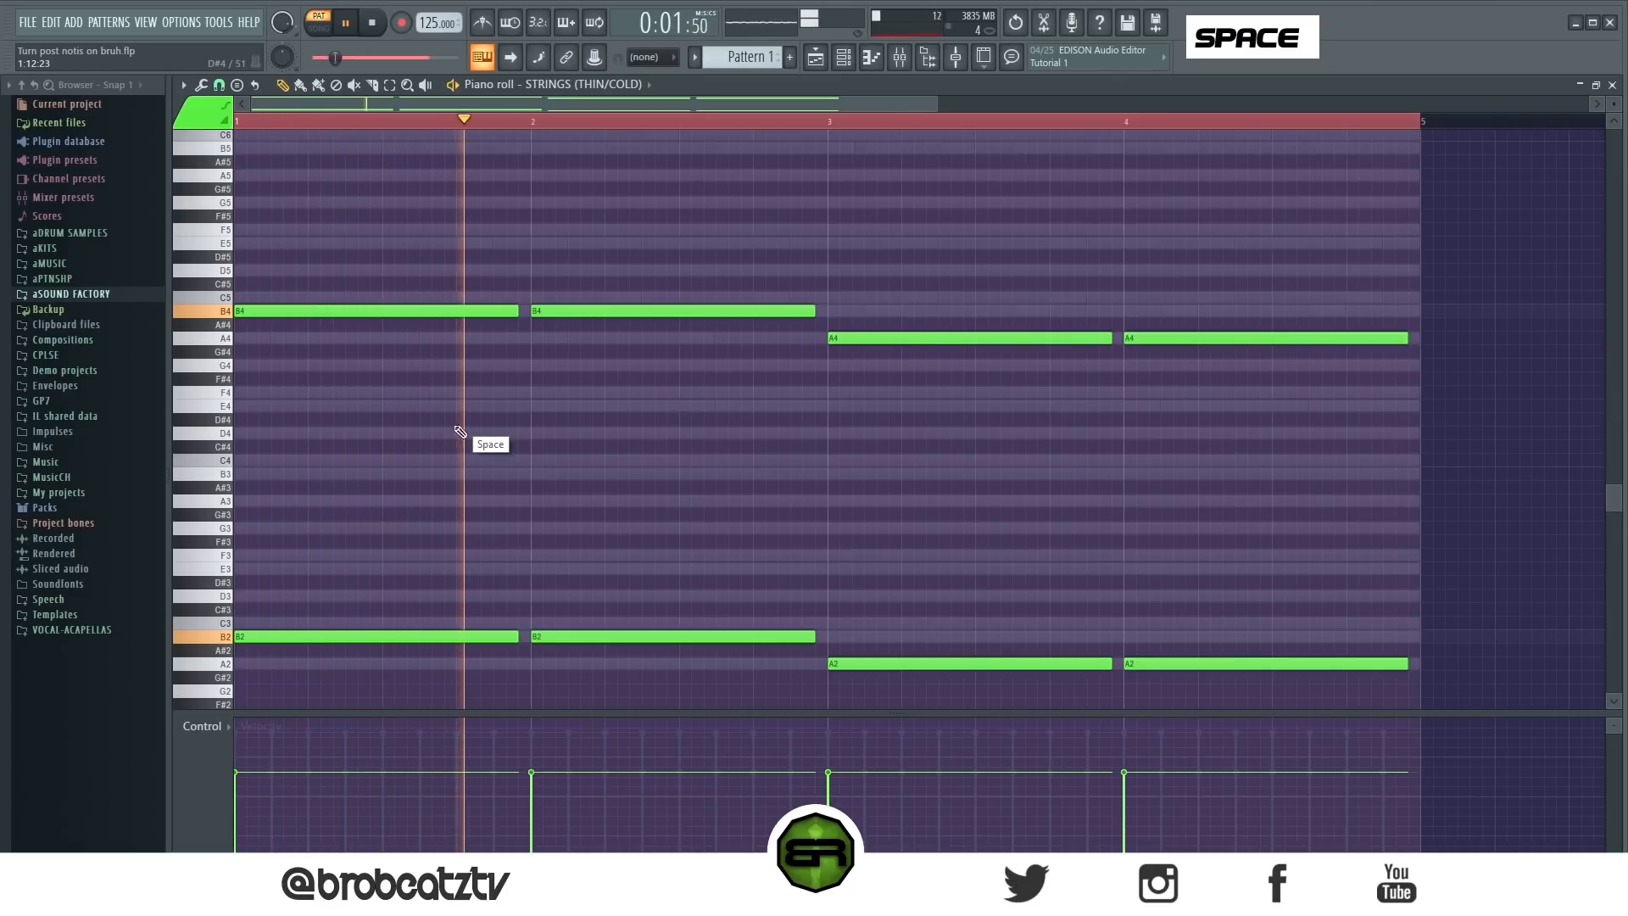
Raise the four lower strings notes one octave to B3 and A3 and play back the layered strings
{"action": "key", "text": "space"}
{"action": "left_click_drag", "start_coordinate": [239, 618], "coordinate": [1356, 676]}
{"action": "key", "text": "ctrl+Up"}
{"action": "key", "text": "space"}
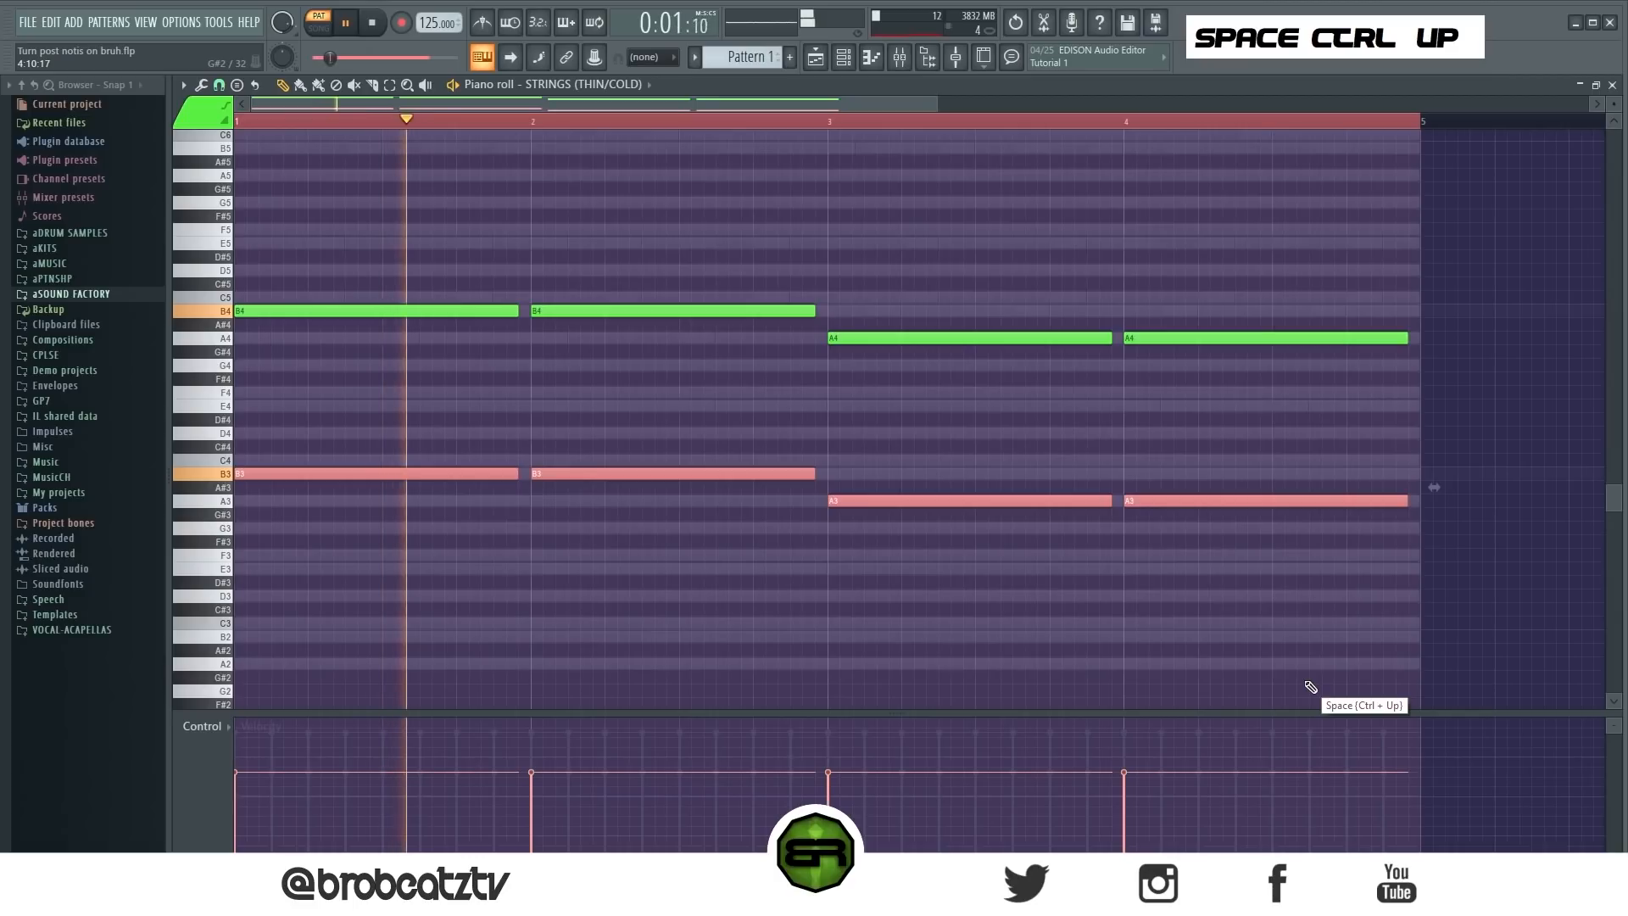
{"action": "right_click", "coordinate": [964, 621]}
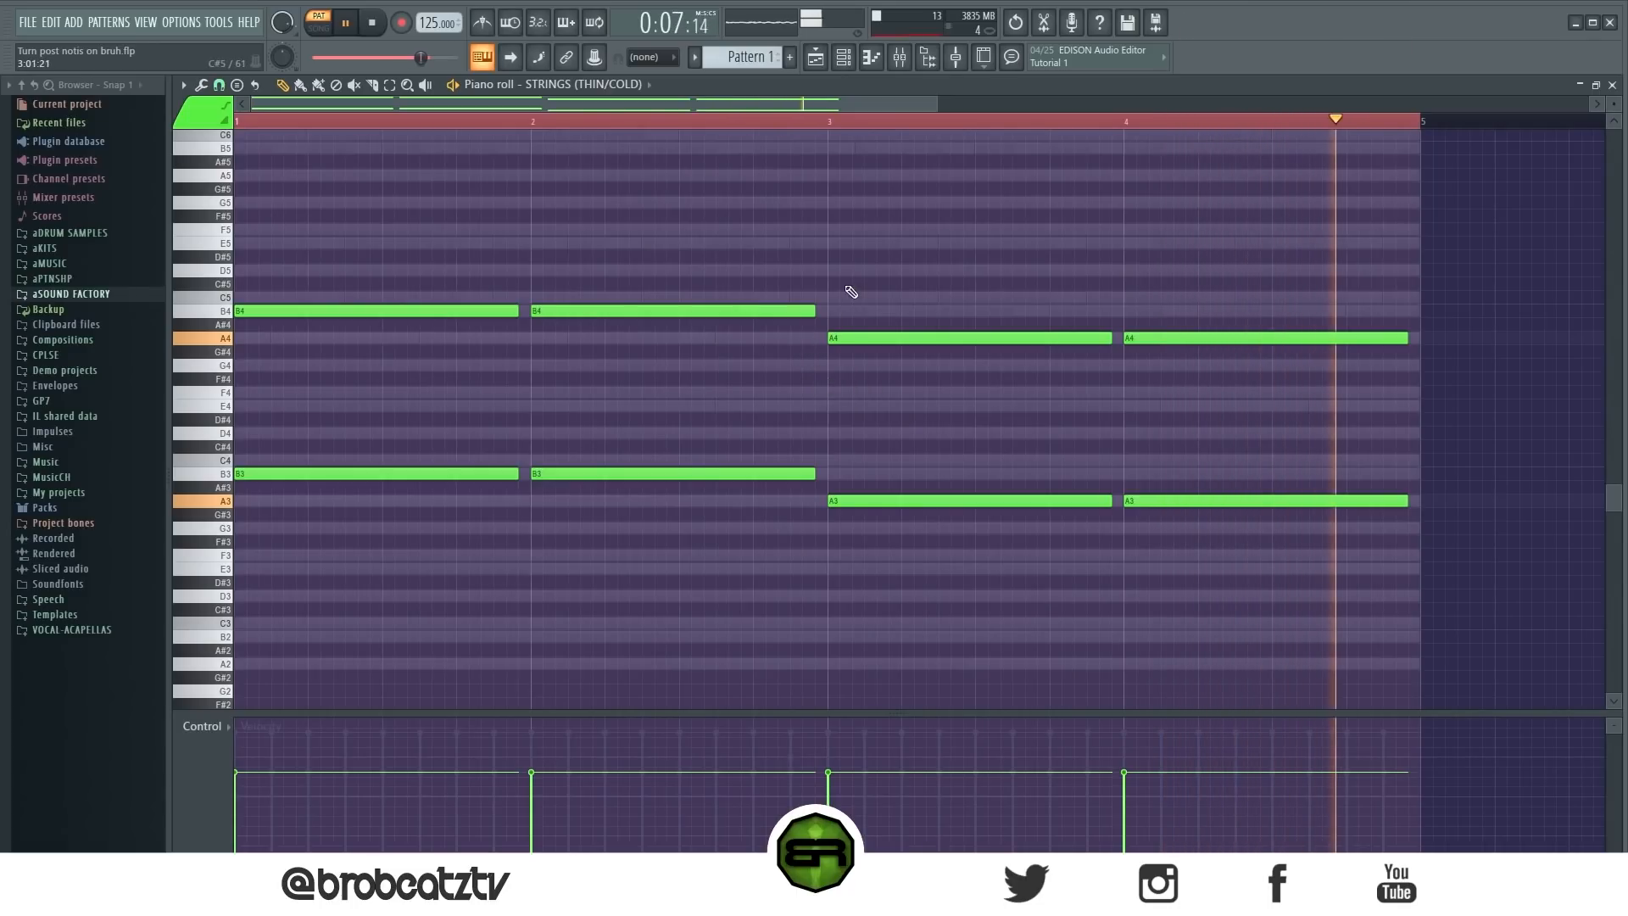
{"action": "key", "text": "space"}
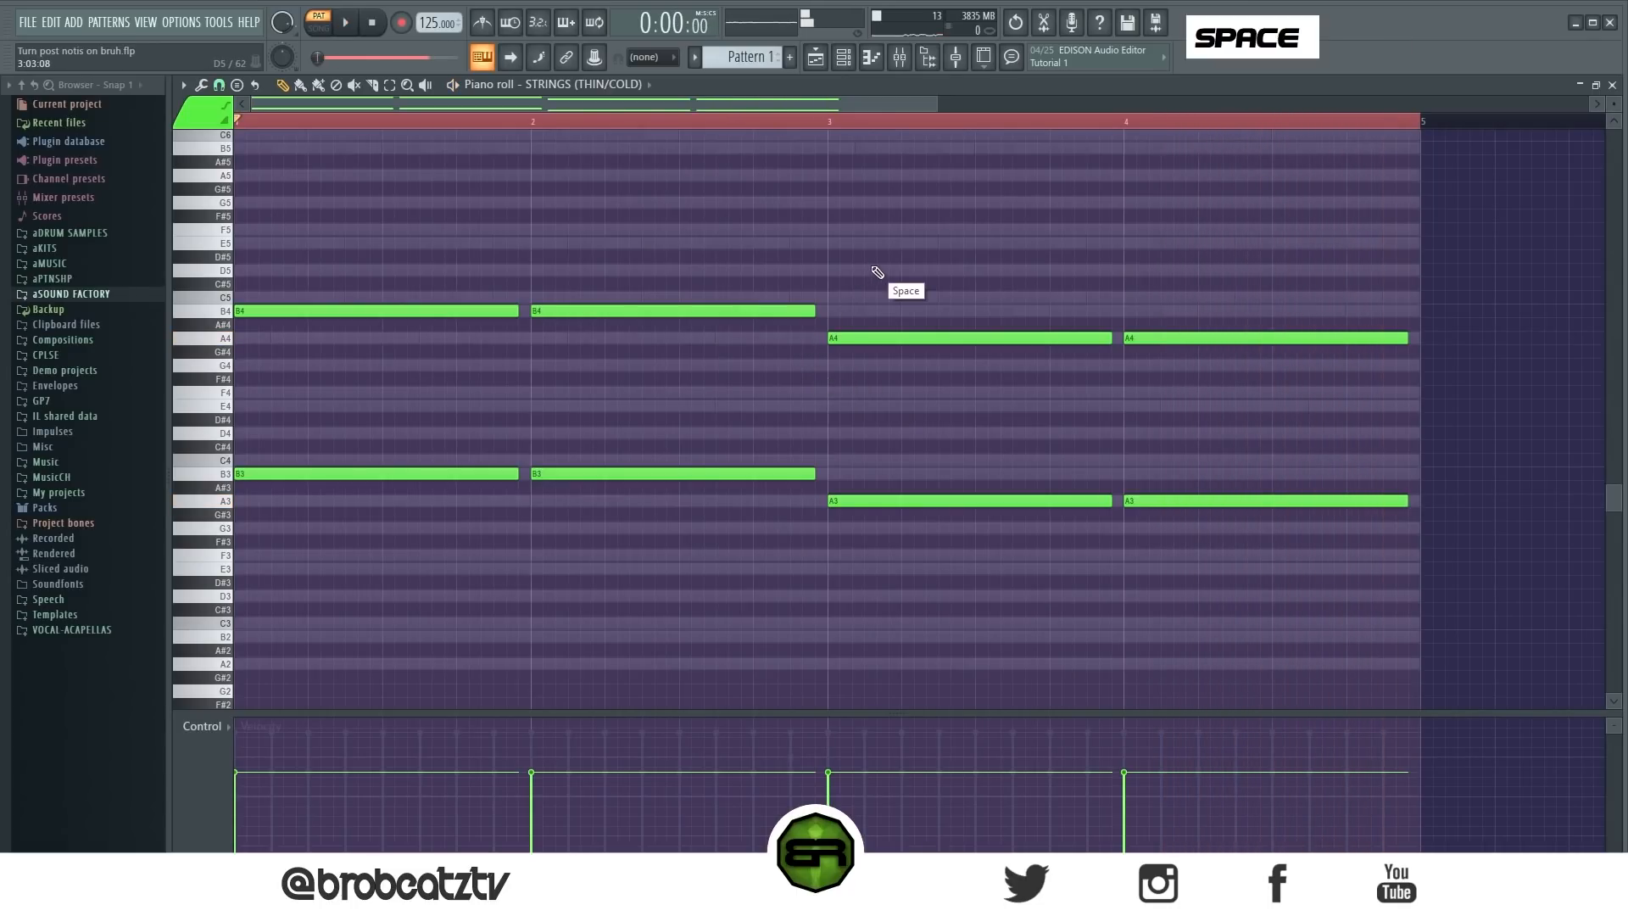
Show the channel rack and play back all the melody layers together
{"action": "left_click", "coordinate": [815, 57]}
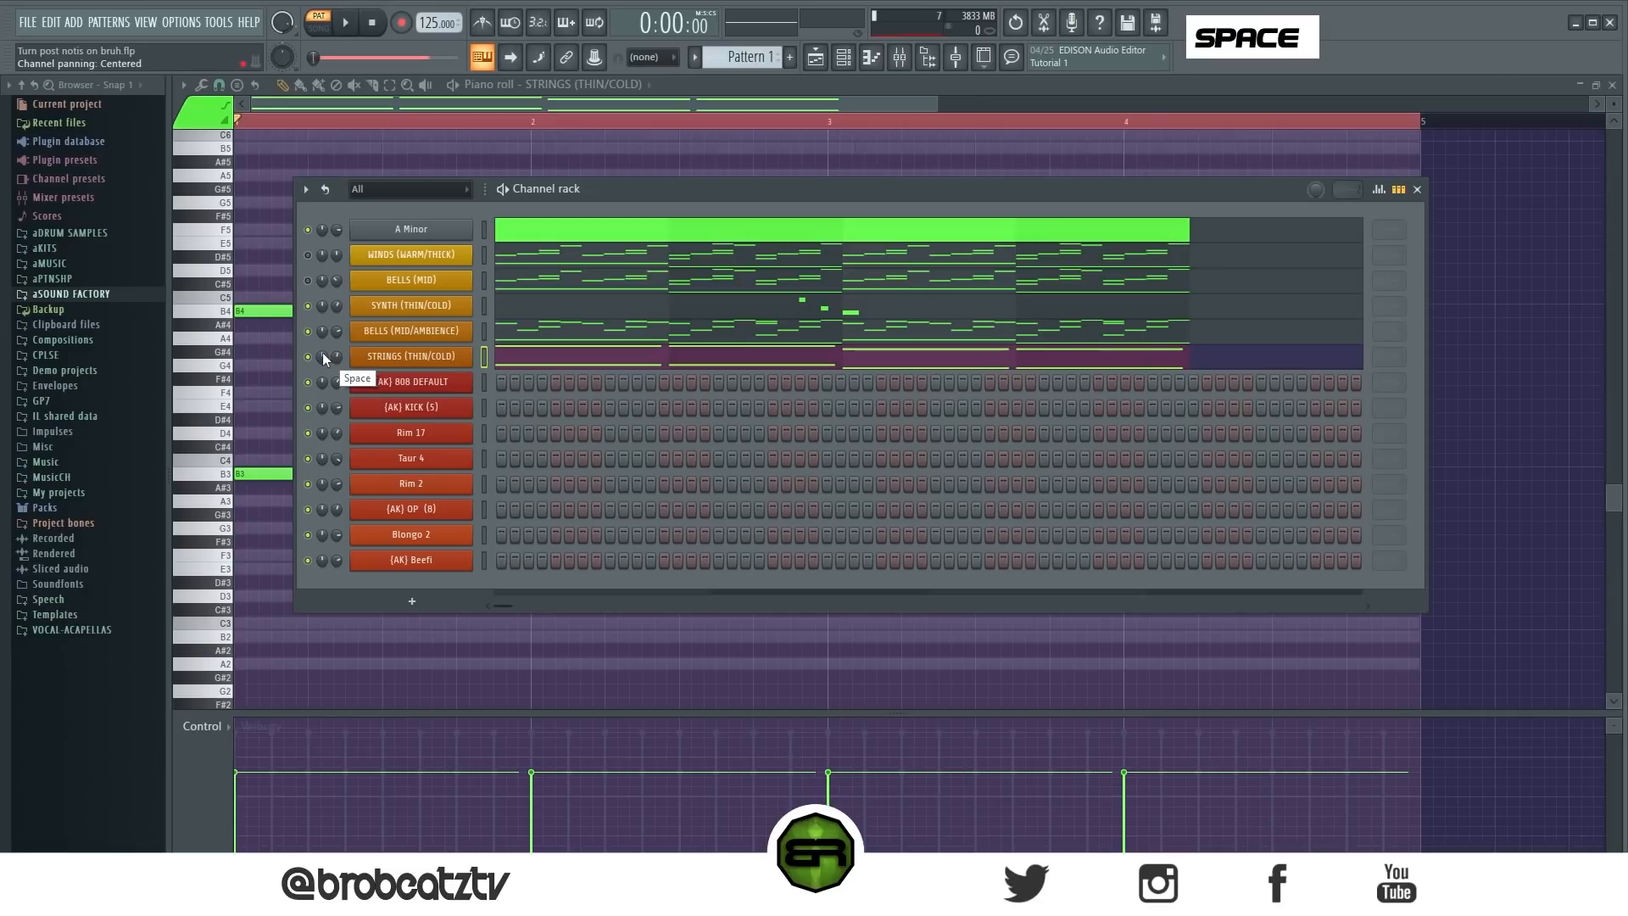
{"action": "scroll", "coordinate": [327, 360], "scroll_direction": "down", "scroll_amount": 1}
{"action": "left_click_drag", "start_coordinate": [583, 191], "coordinate": [544, 196]}
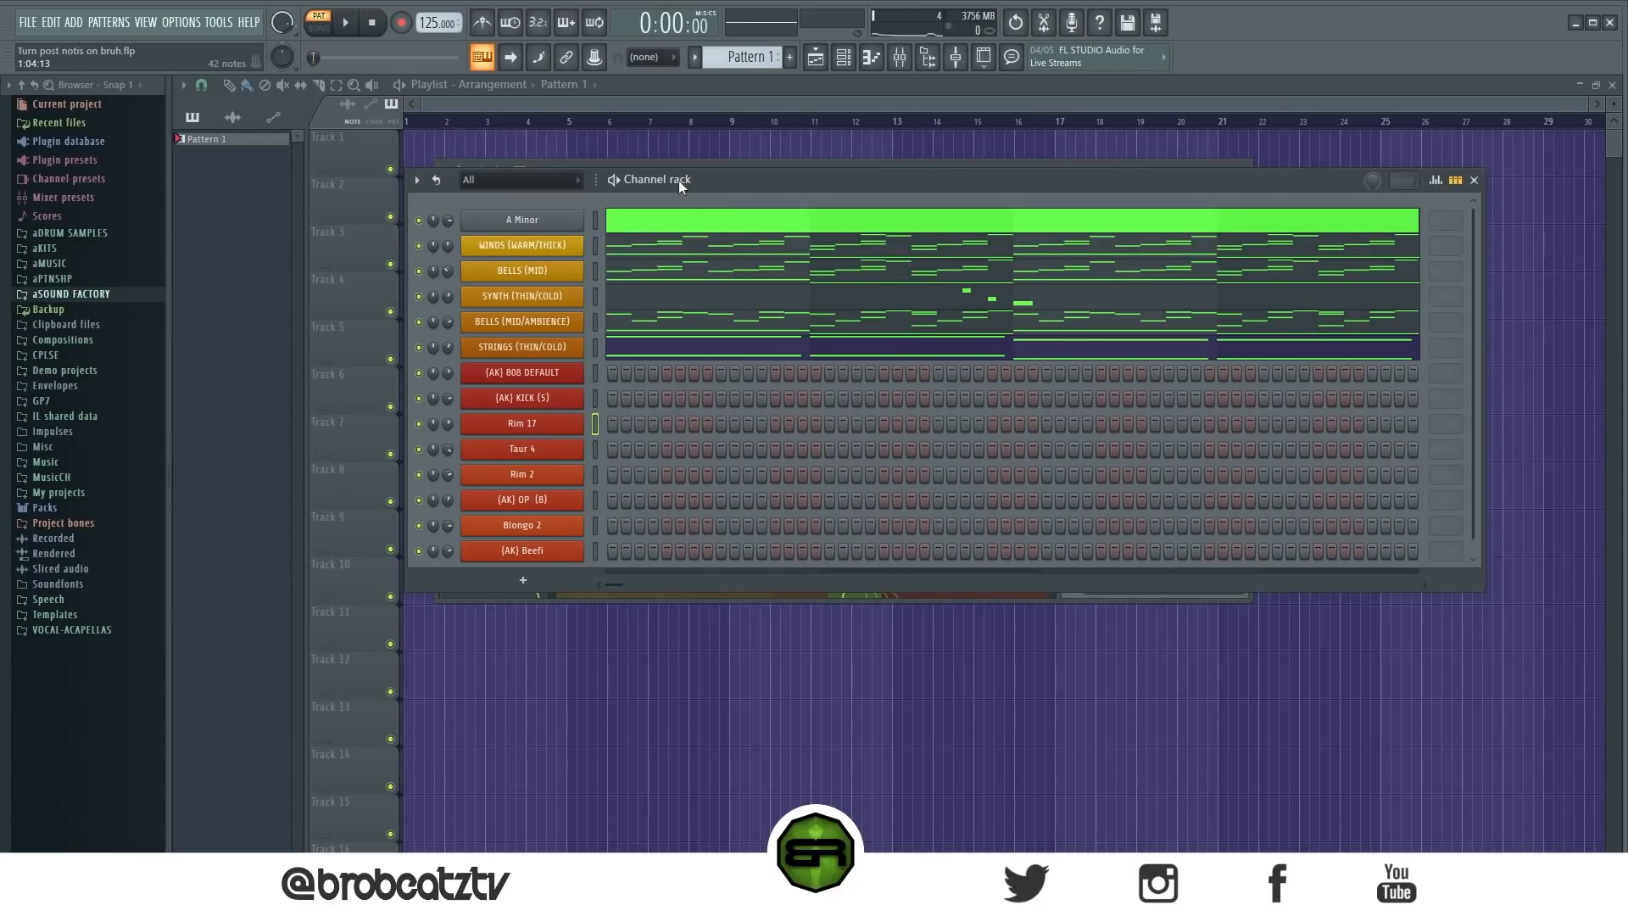
{"action": "left_click_drag", "start_coordinate": [678, 180], "coordinate": [679, 181]}
{"action": "key", "text": "space"}
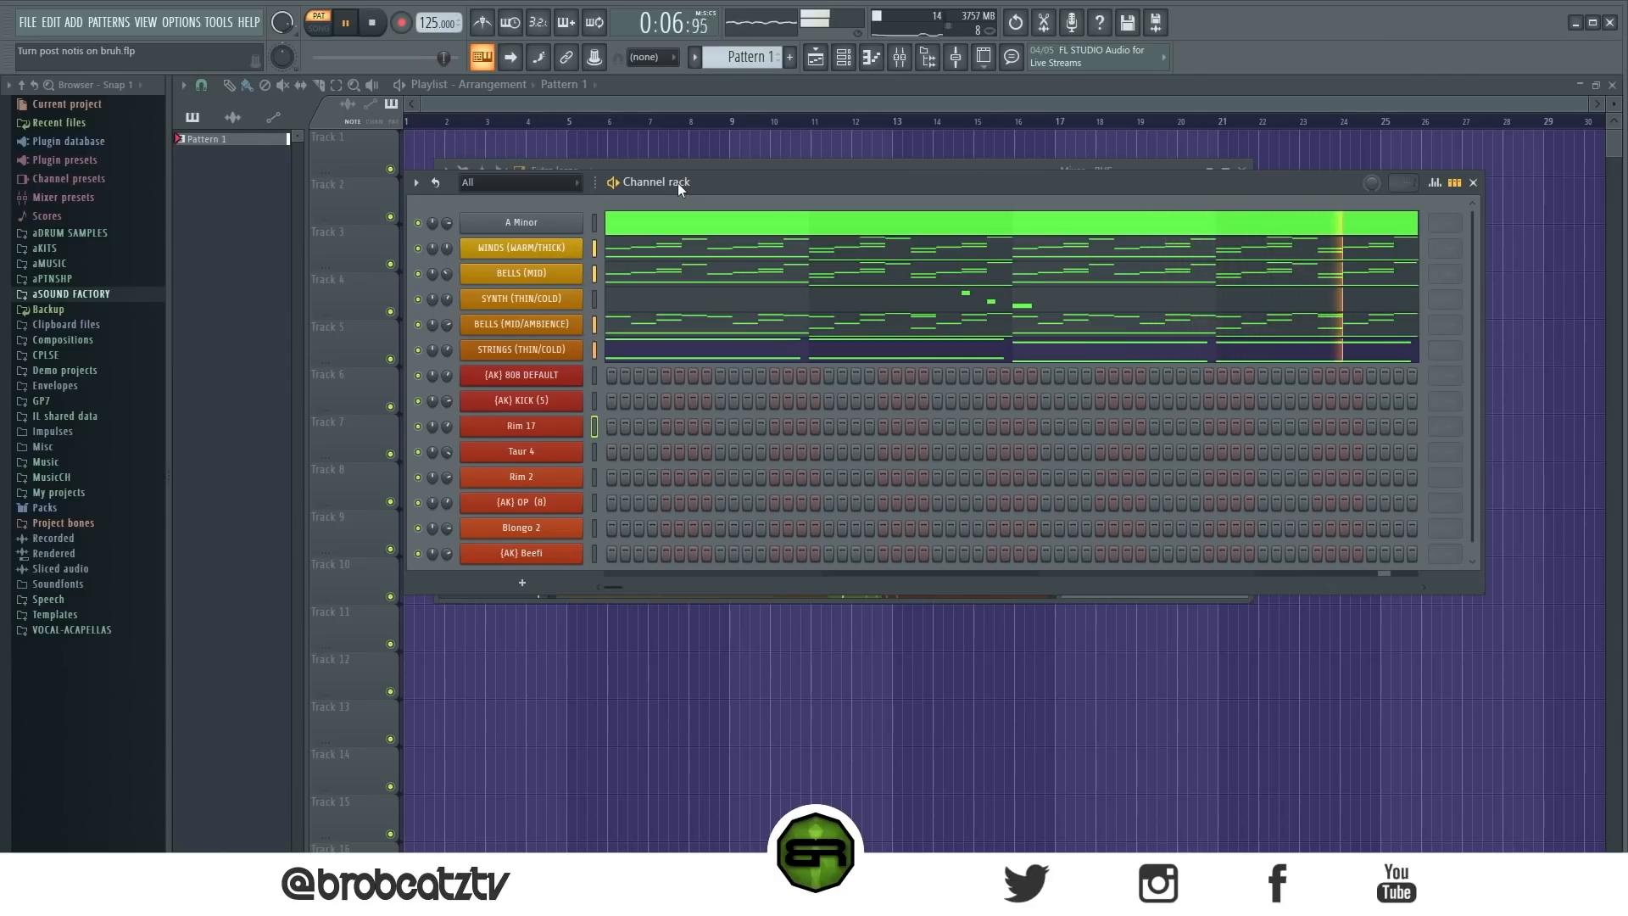
{"action": "key", "text": "space"}
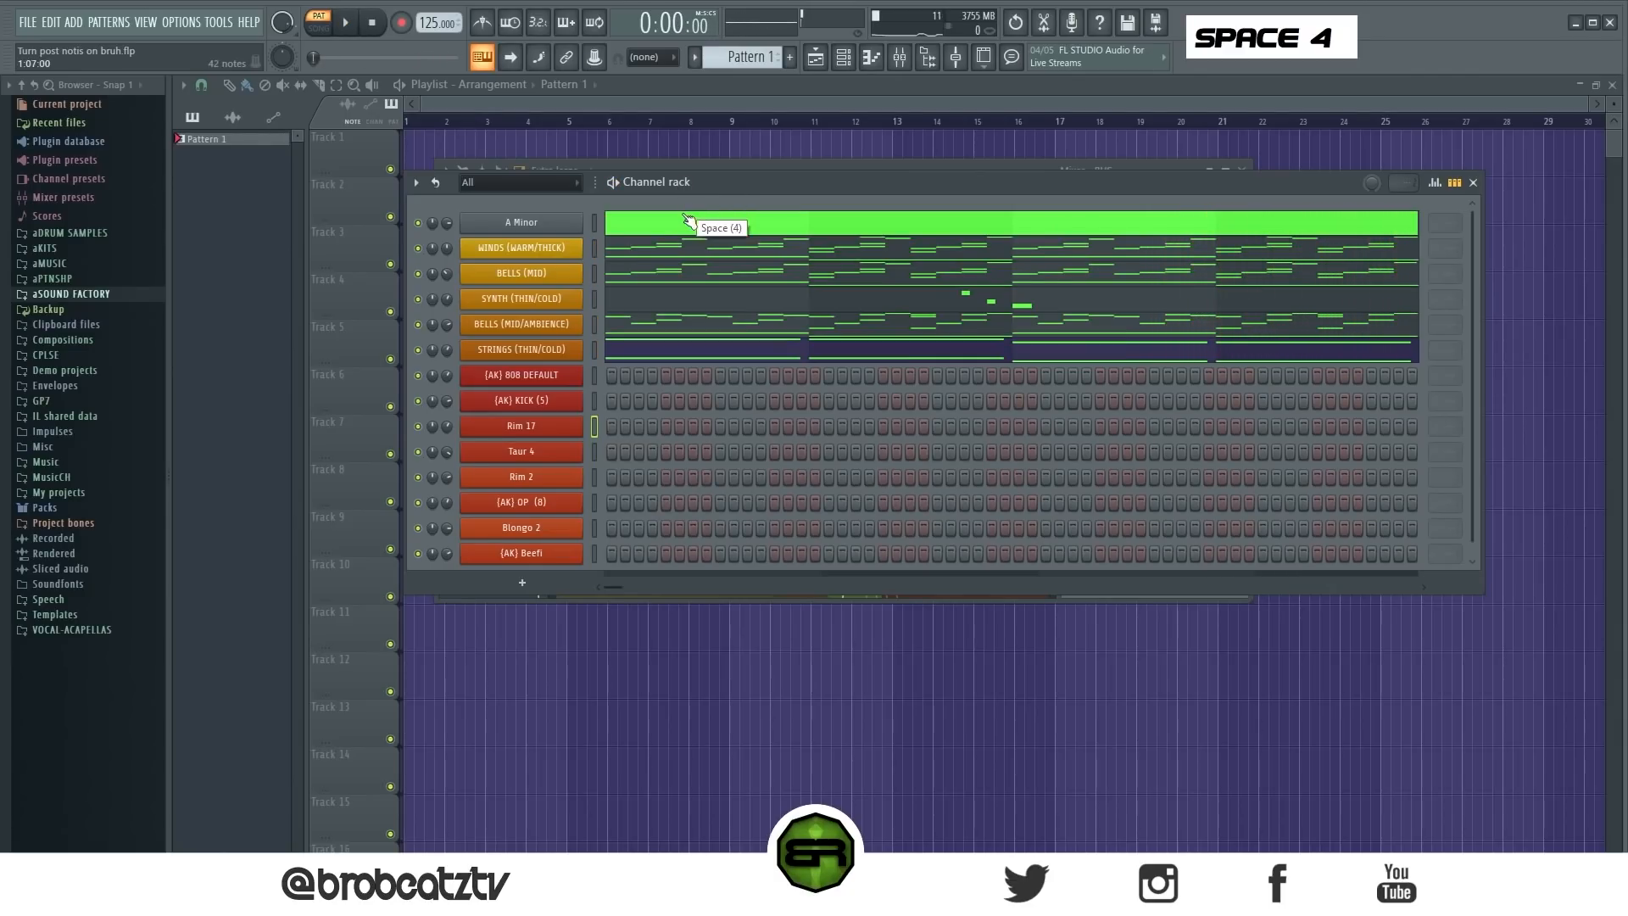
Enable the RC-20 Retro Color effect on the BUS mixer track and open its settings
{"action": "left_click_drag", "start_coordinate": [694, 187], "coordinate": [670, 159]}
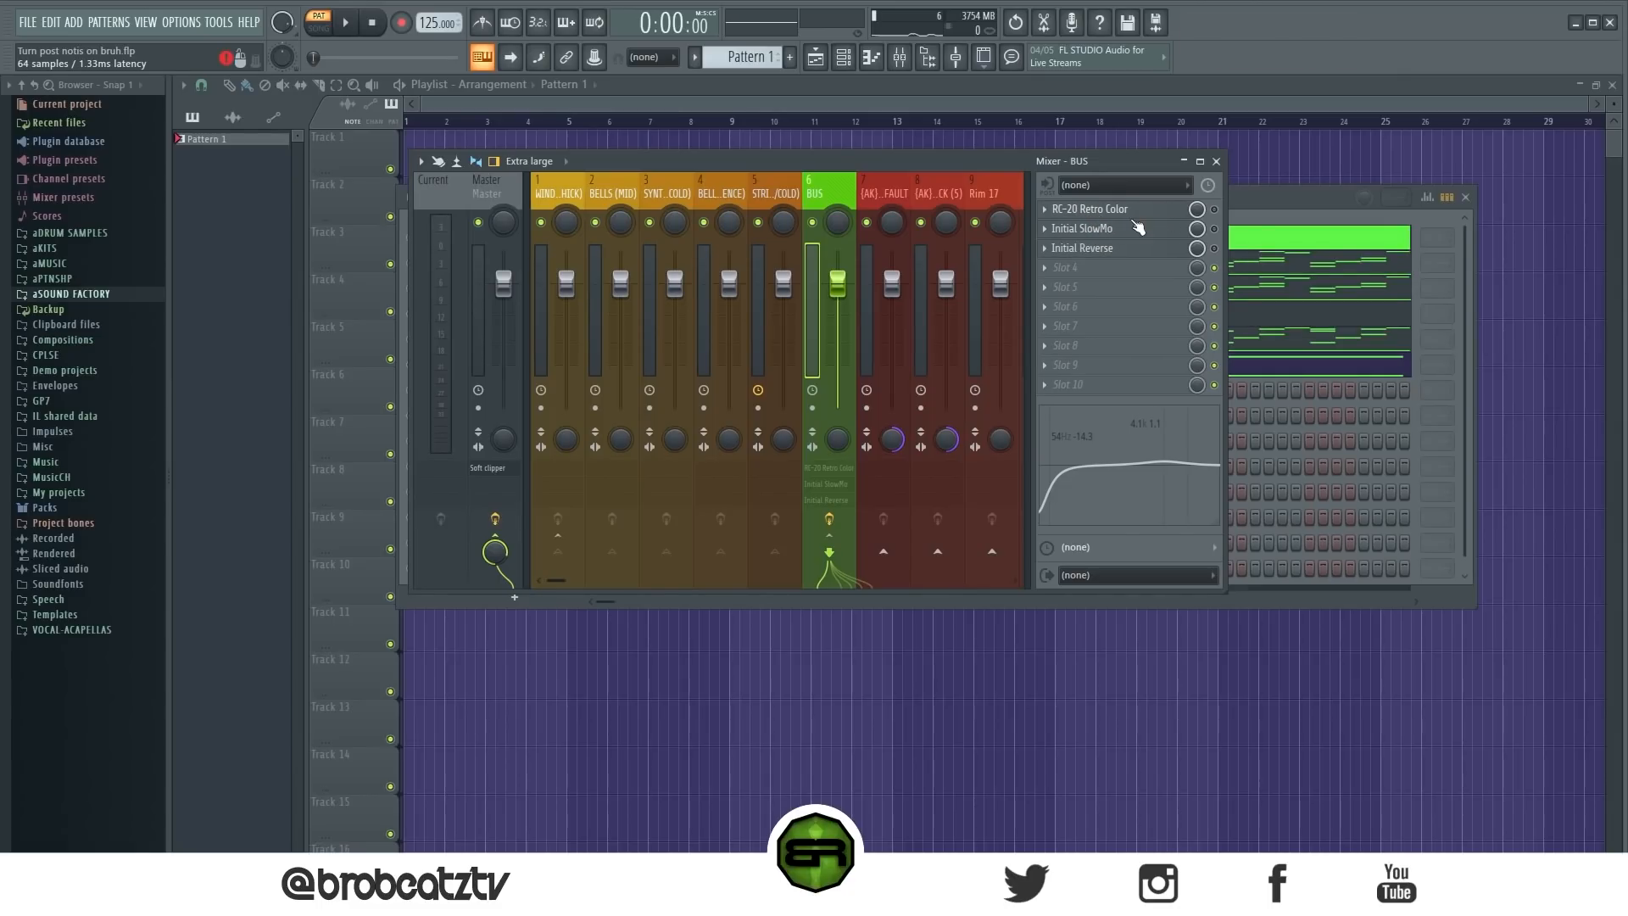
{"action": "left_click", "coordinate": [1094, 210]}
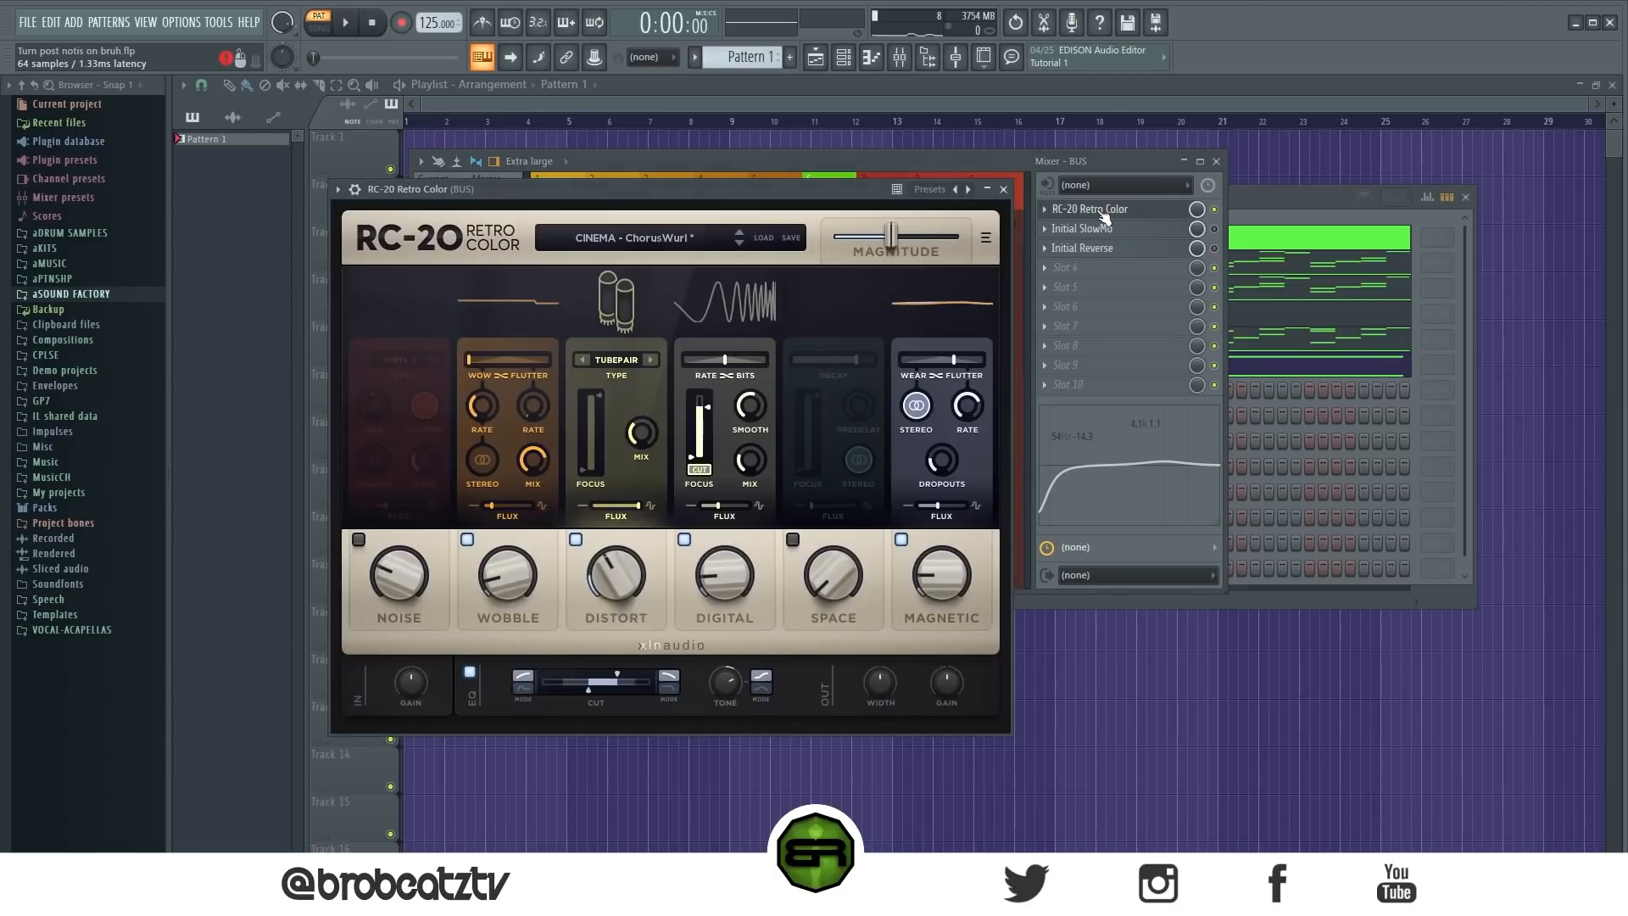
{"action": "left_click_drag", "start_coordinate": [788, 176], "coordinate": [881, 157]}
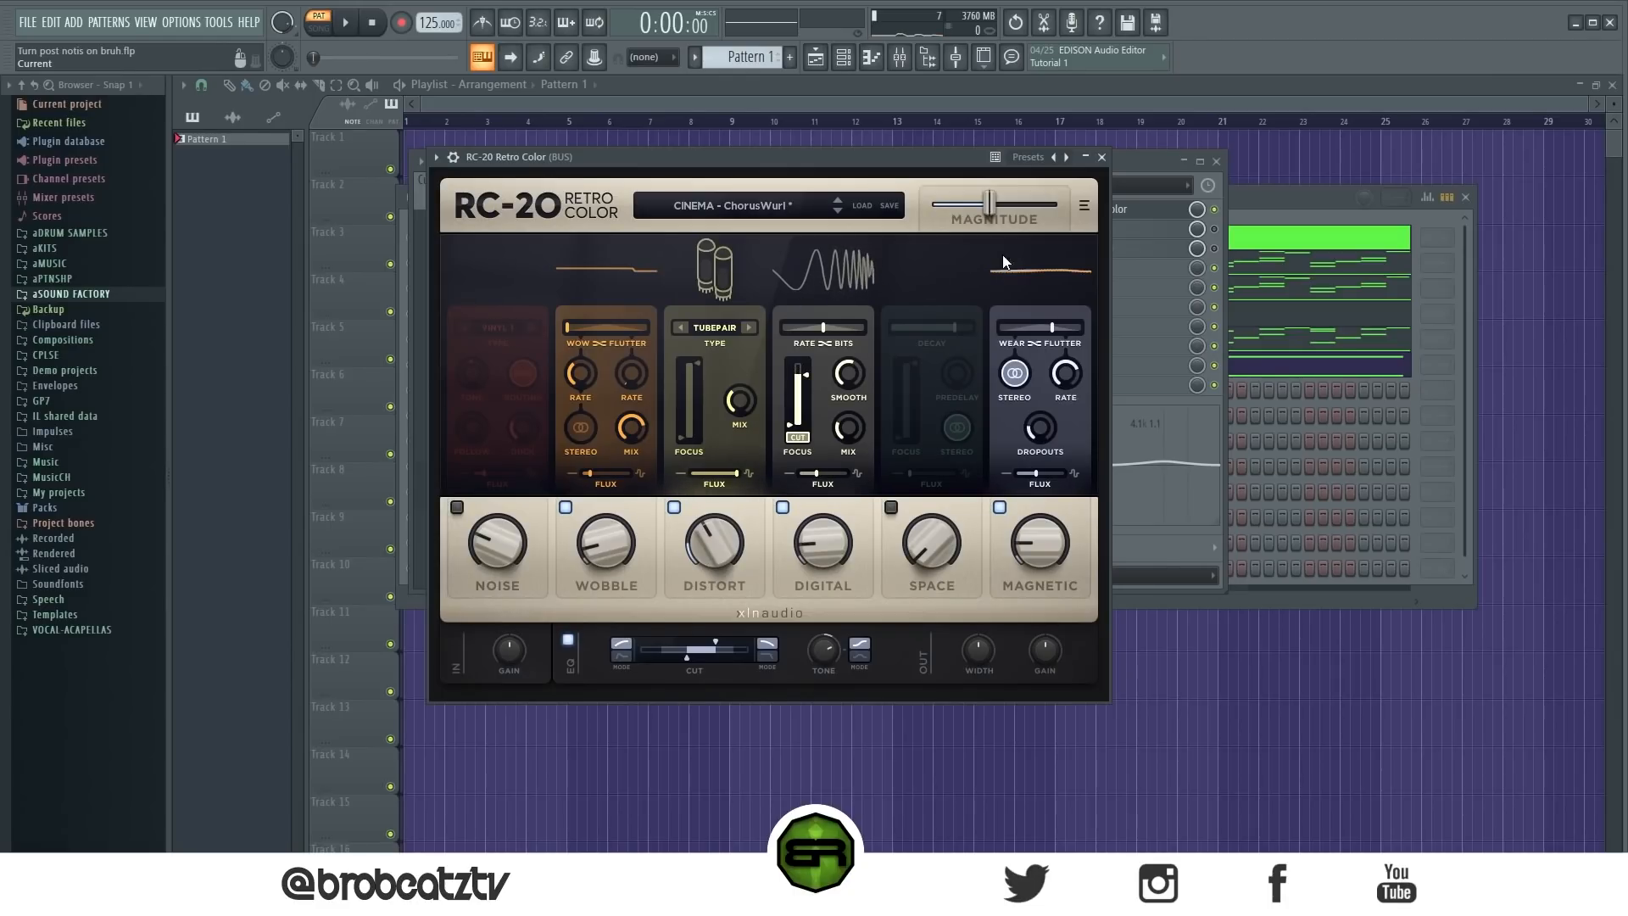
Audition RC-20 Retro Color with Magnitude at 100 %, return it to about the middle and close the effect
{"action": "left_click_drag", "start_coordinate": [987, 211], "coordinate": [1120, 198]}
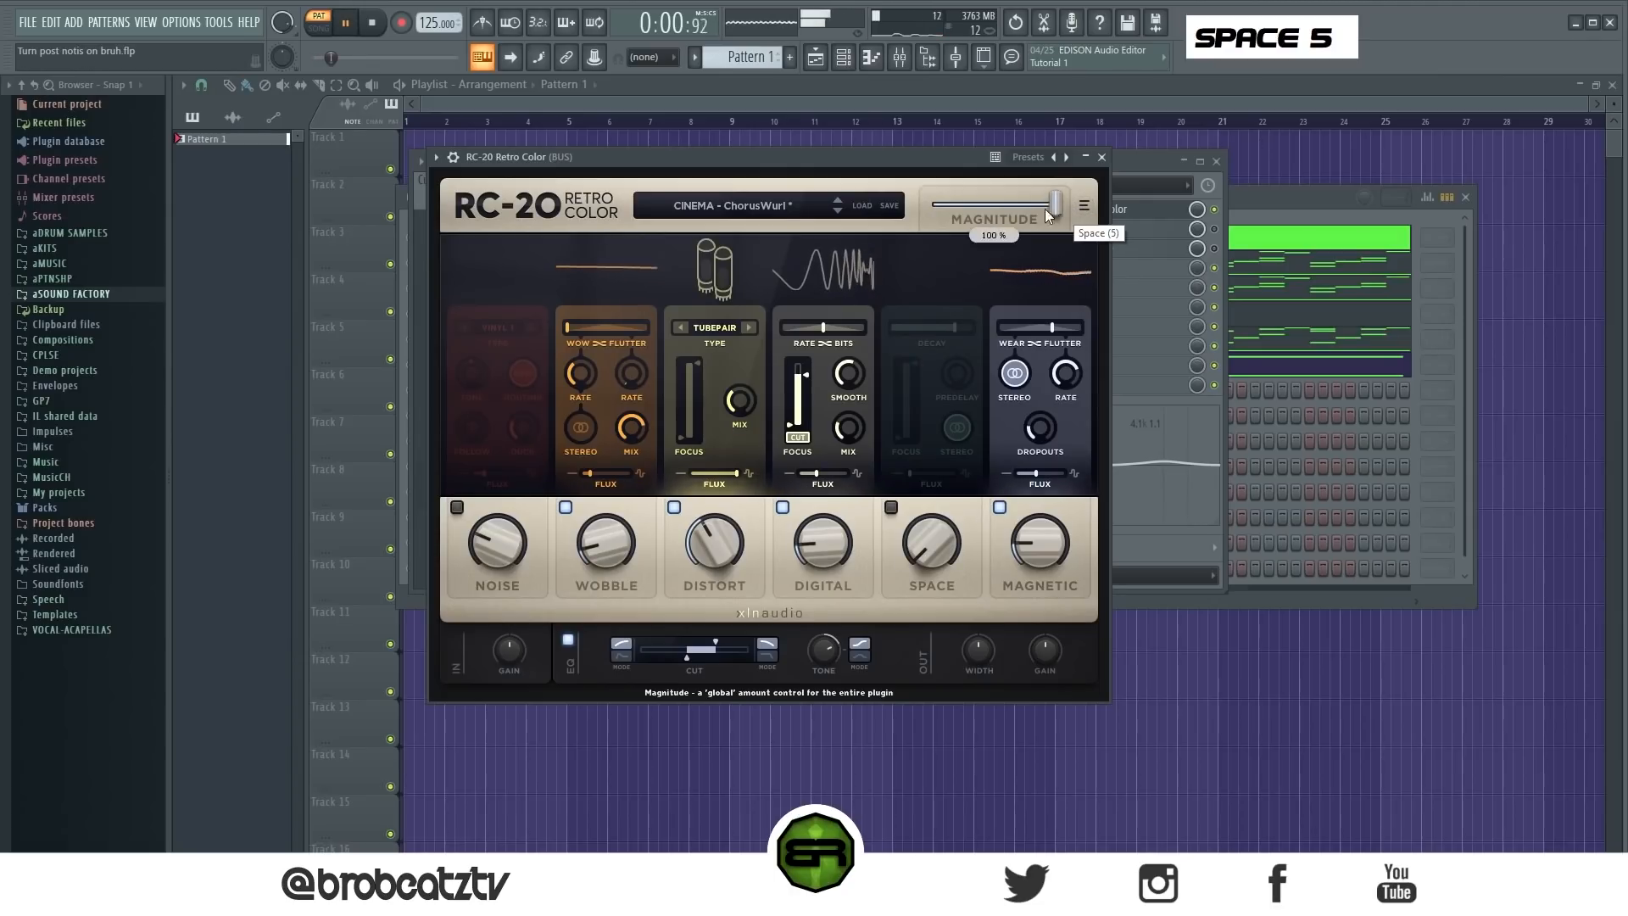
{"action": "mouse_move", "coordinate": [1044, 209]}
{"action": "left_mouse_down"}
{"action": "mouse_move", "coordinate": [837, 214]}
{"action": "mouse_move", "coordinate": [1080, 219]}
{"action": "mouse_move", "coordinate": [1057, 212]}
{"action": "left_mouse_up"}
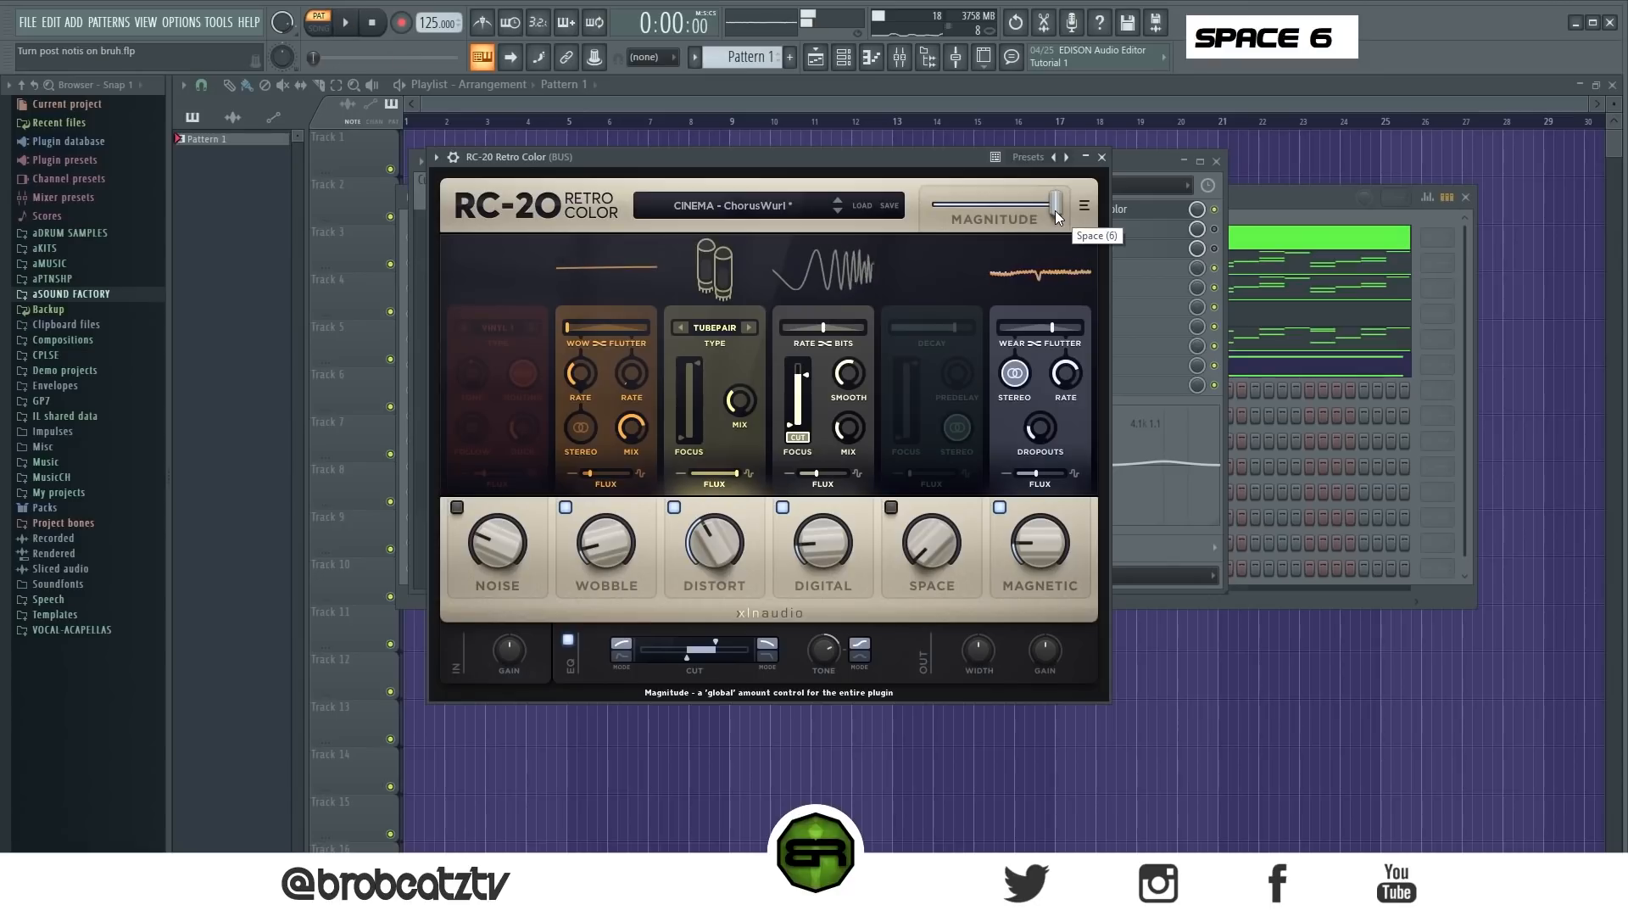
{"action": "left_click_drag", "start_coordinate": [1055, 210], "coordinate": [996, 217]}
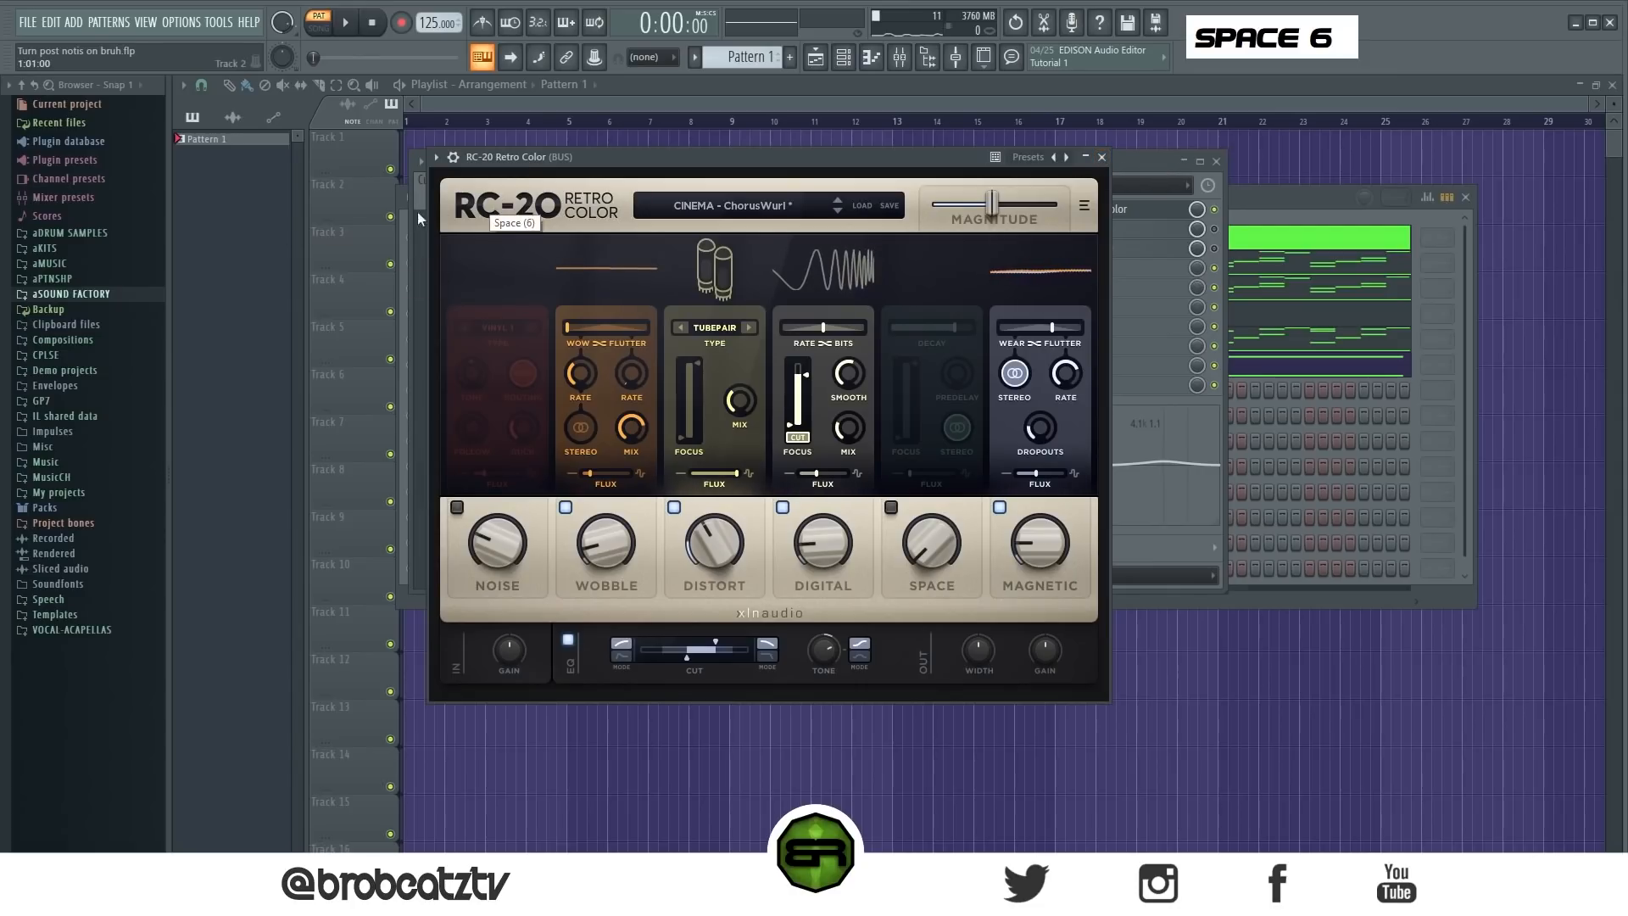
{"action": "left_click", "coordinate": [1102, 158]}
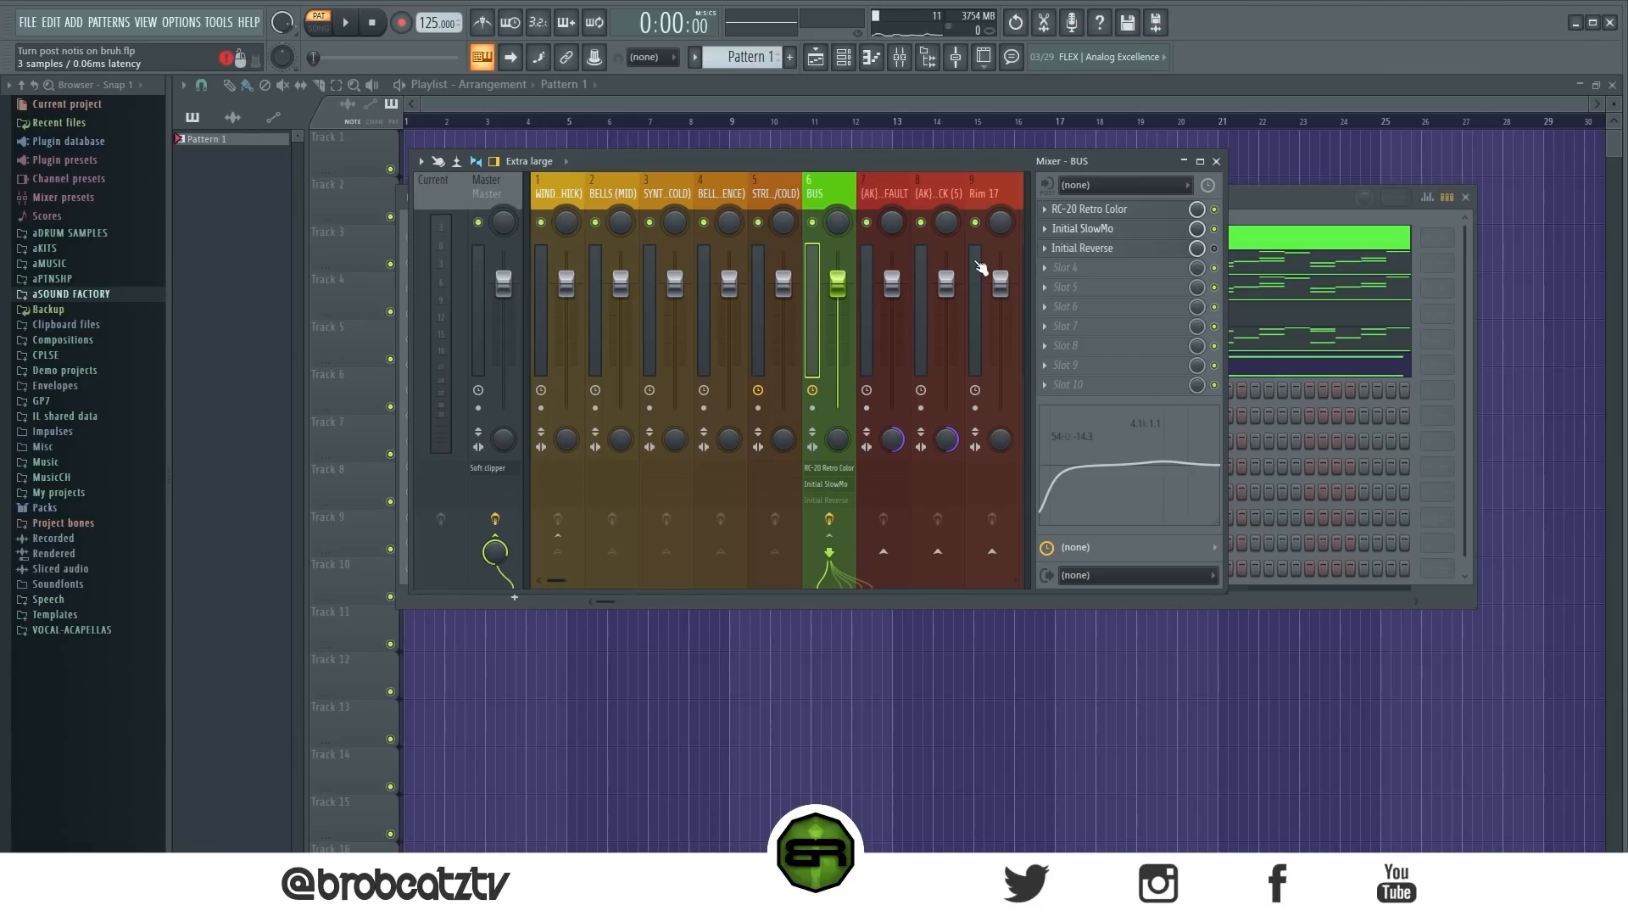
Enable Initial SlowMo on the BUS track and play back the melody with it set to 1 bar
{"action": "key", "text": "space"}
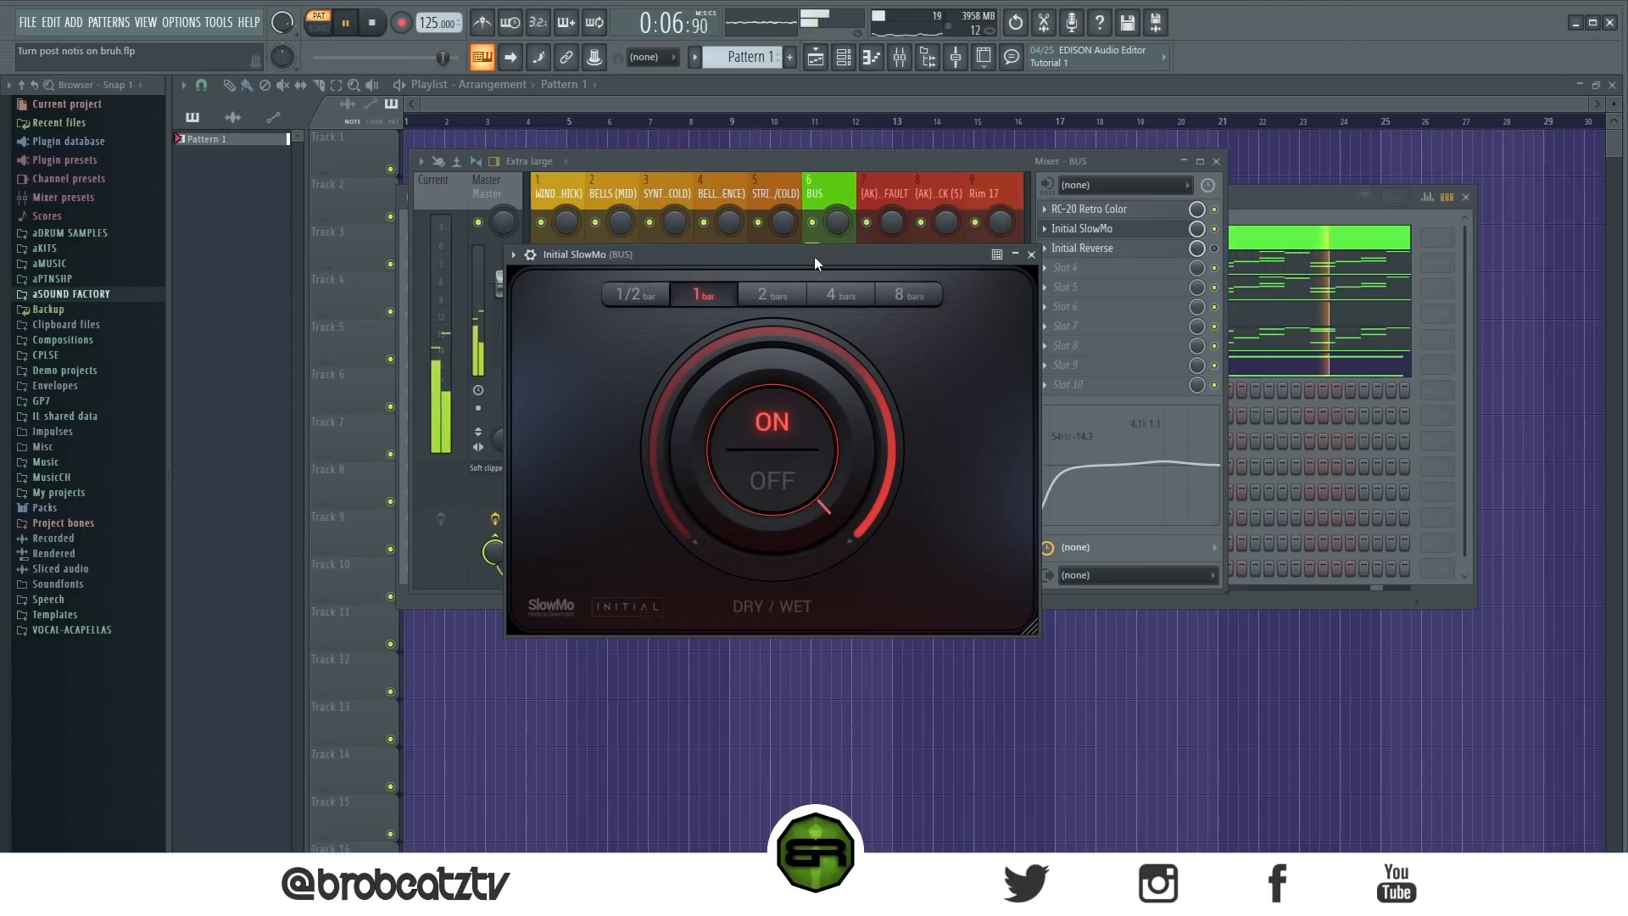
{"action": "key", "text": "space"}
{"action": "left_click", "coordinate": [1065, 166]}
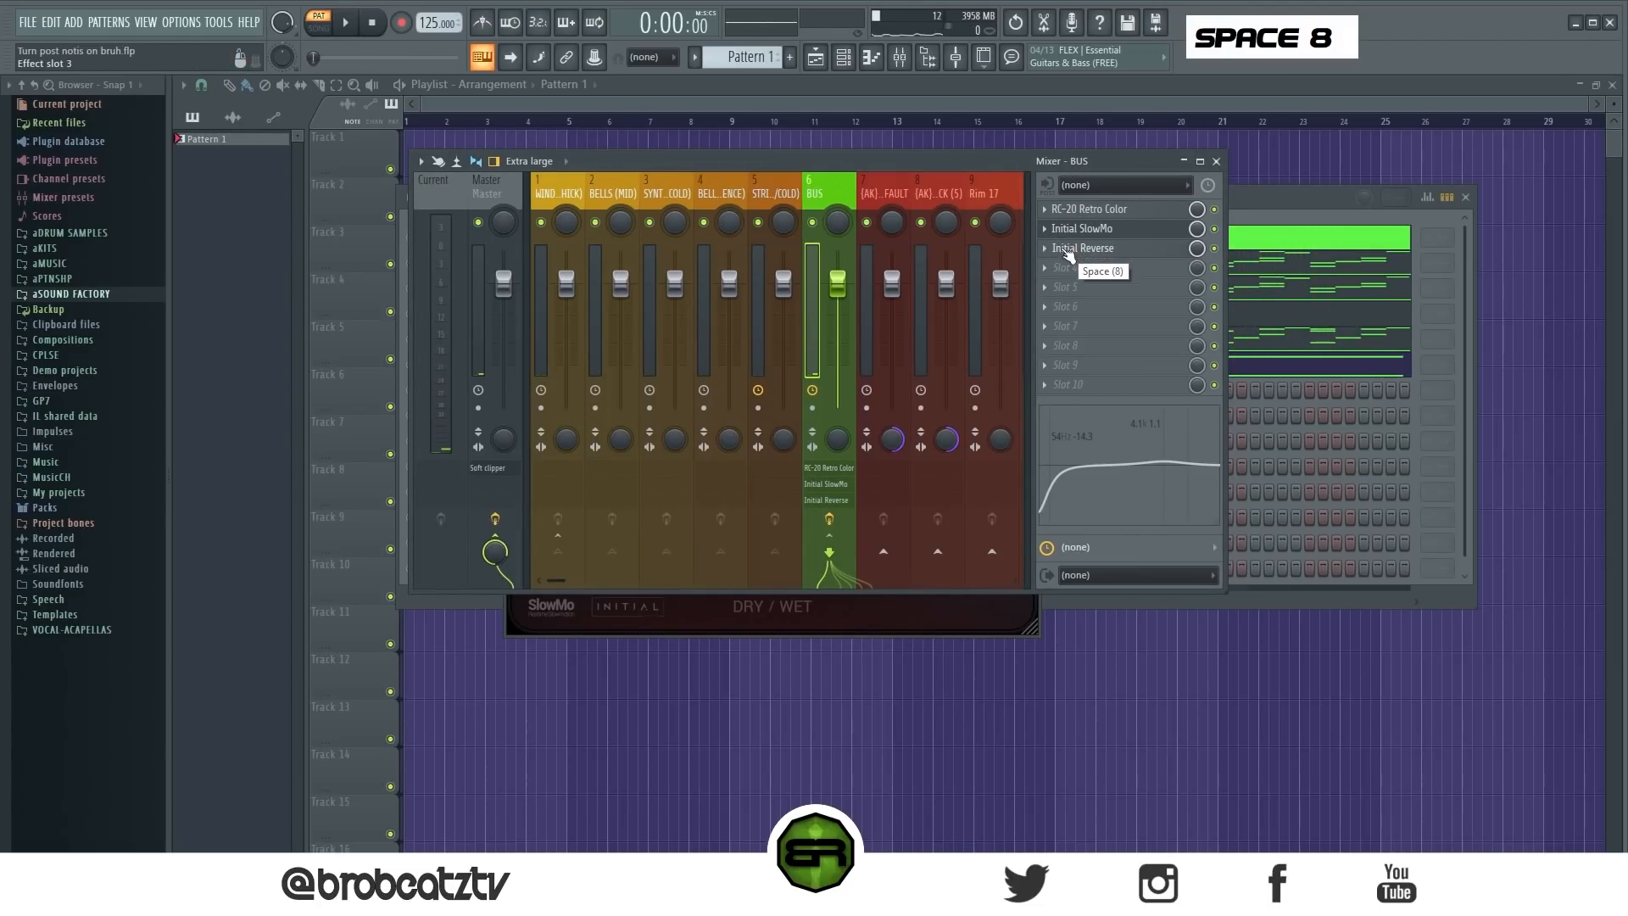
Audition Initial Reverse at 1/4 on the BUS track and bypass the effect again
{"action": "left_click_drag", "start_coordinate": [1008, 172], "coordinate": [1019, 156]}
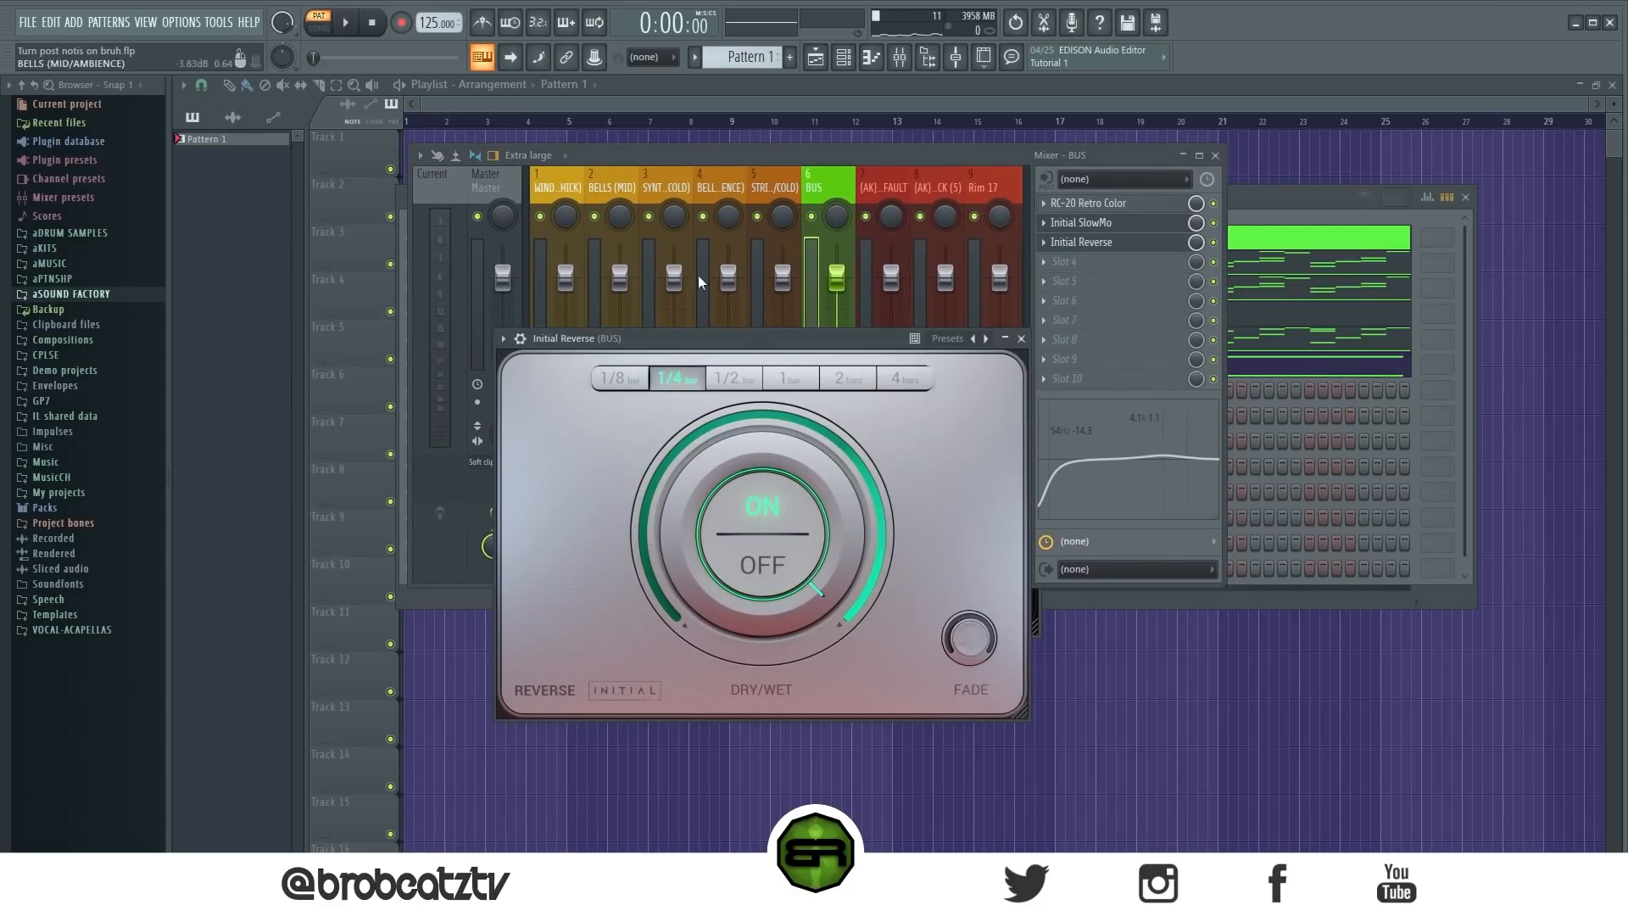
{"action": "key", "text": "space"}
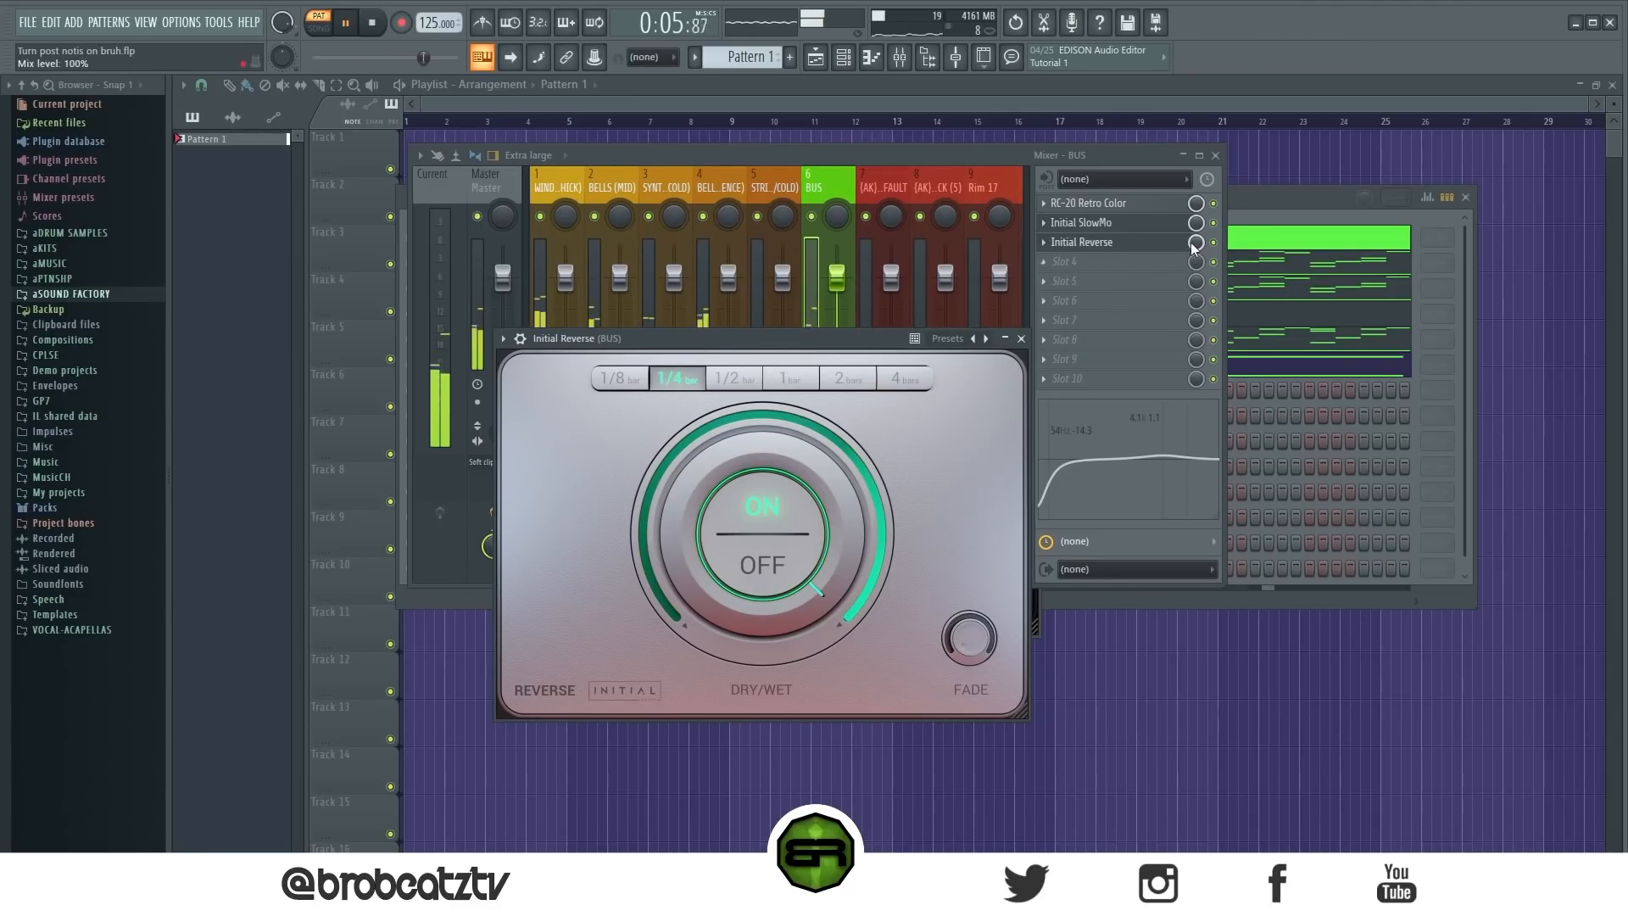
{"action": "key", "text": "space"}
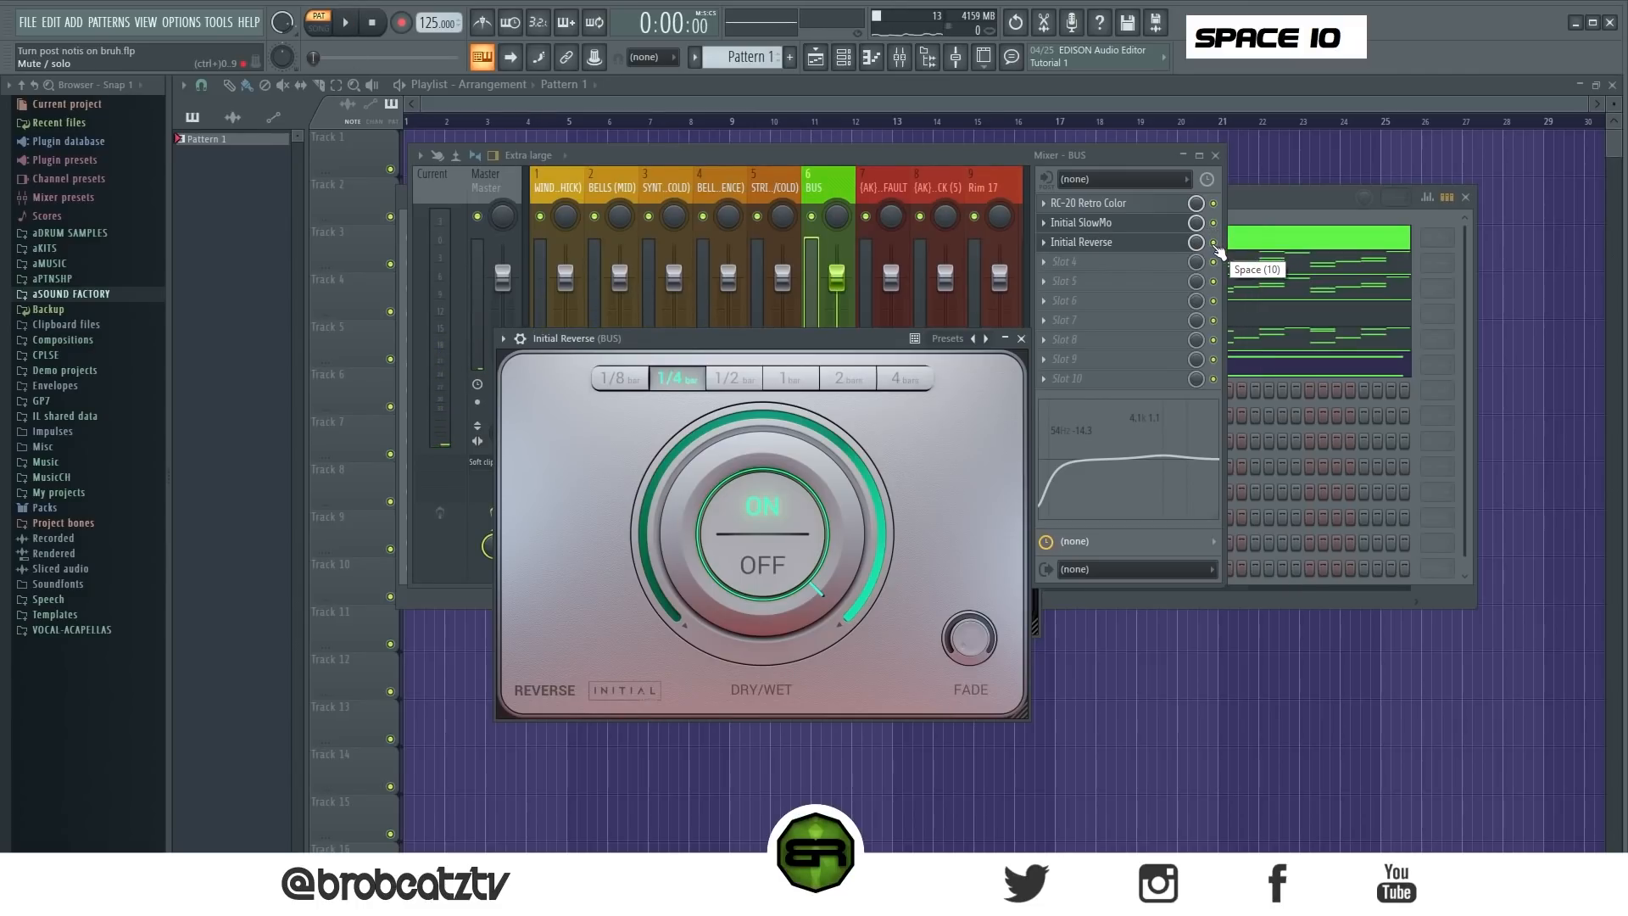
{"action": "left_click", "coordinate": [1213, 242]}
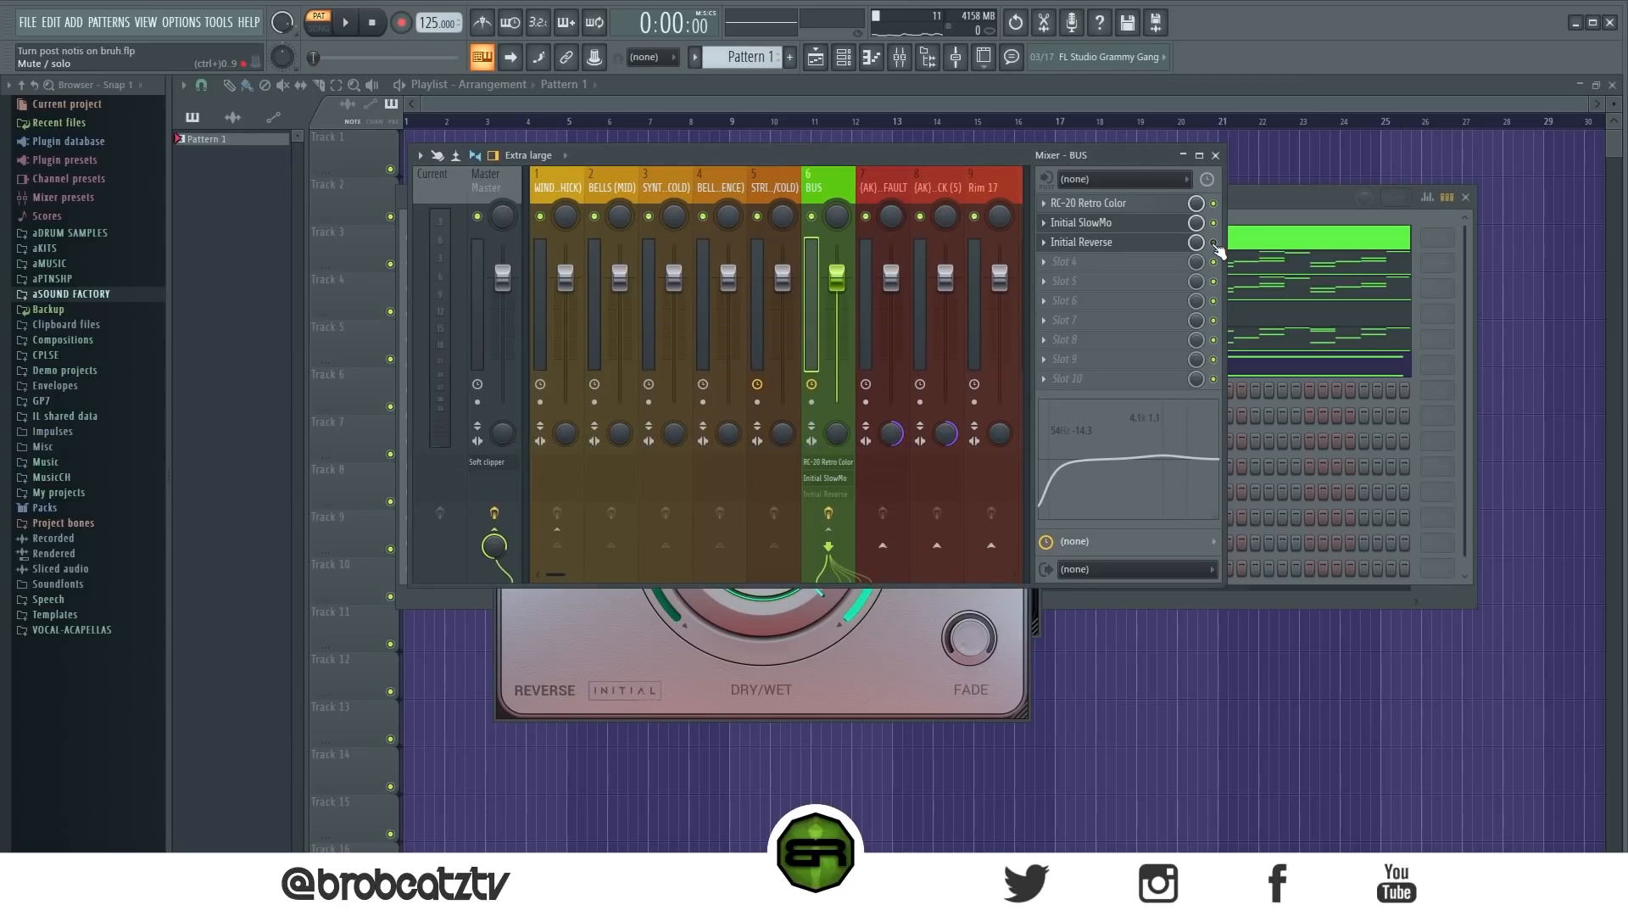
Select the four bar-long low notes, A3 and E3, in the BELLS (MID) channel and copy them
{"action": "left_click_drag", "start_coordinate": [1031, 170], "coordinate": [1044, 286]}
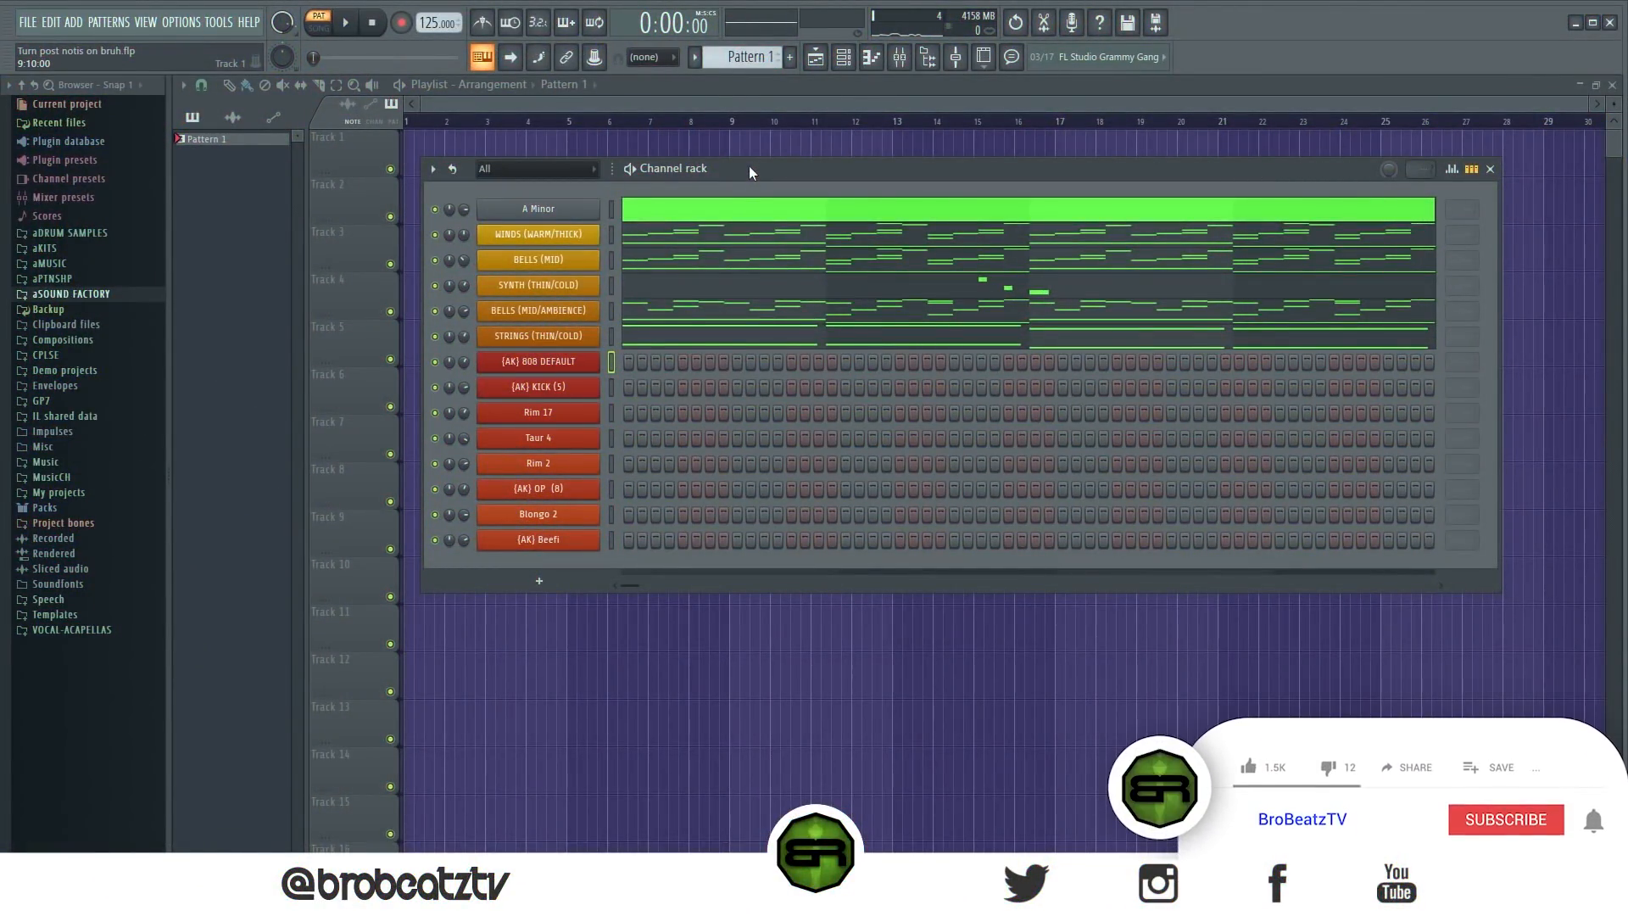
{"action": "left_click", "coordinate": [736, 253]}
{"action": "scroll", "coordinate": [641, 399], "scroll_direction": "down", "scroll_amount": 4}
{"action": "mouse_move", "coordinate": [373, 442]}
{"action": "left_mouse_down"}
{"action": "mouse_move", "coordinate": [677, 556]}
{"action": "mouse_move", "coordinate": [1450, 632]}
{"action": "mouse_move", "coordinate": [1391, 628]}
{"action": "left_mouse_up"}
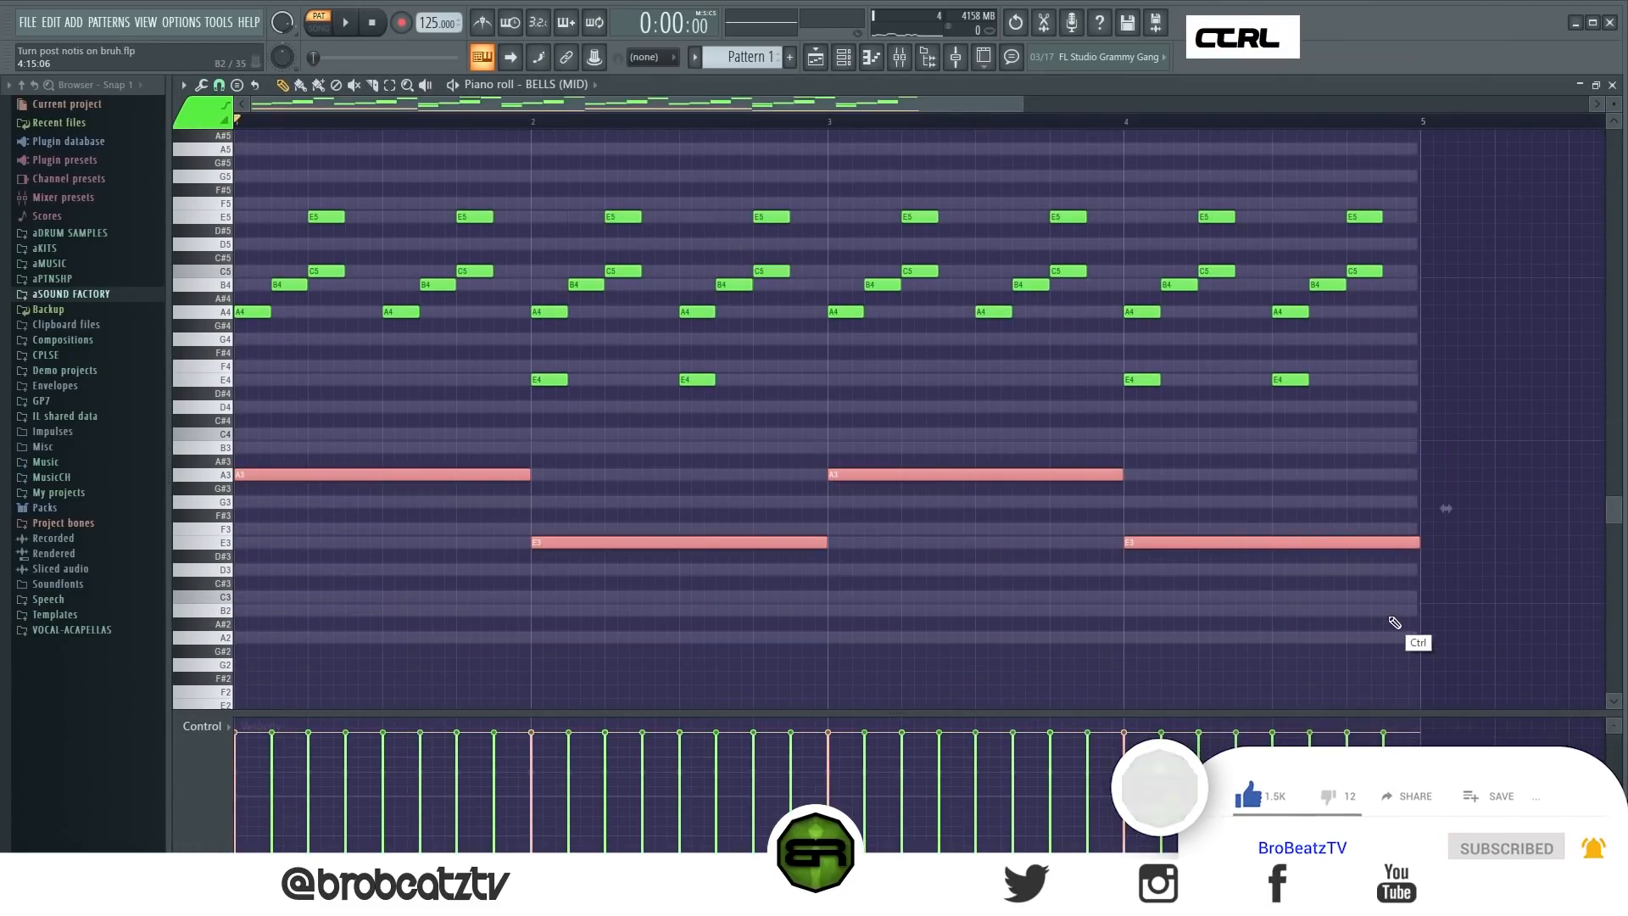
{"action": "key", "text": "ctrl+c"}
Paste the copied notes into the (AK) 808 DEFAULT channel and raise them one octave to A4 and E4
{"action": "left_click", "coordinate": [844, 56]}
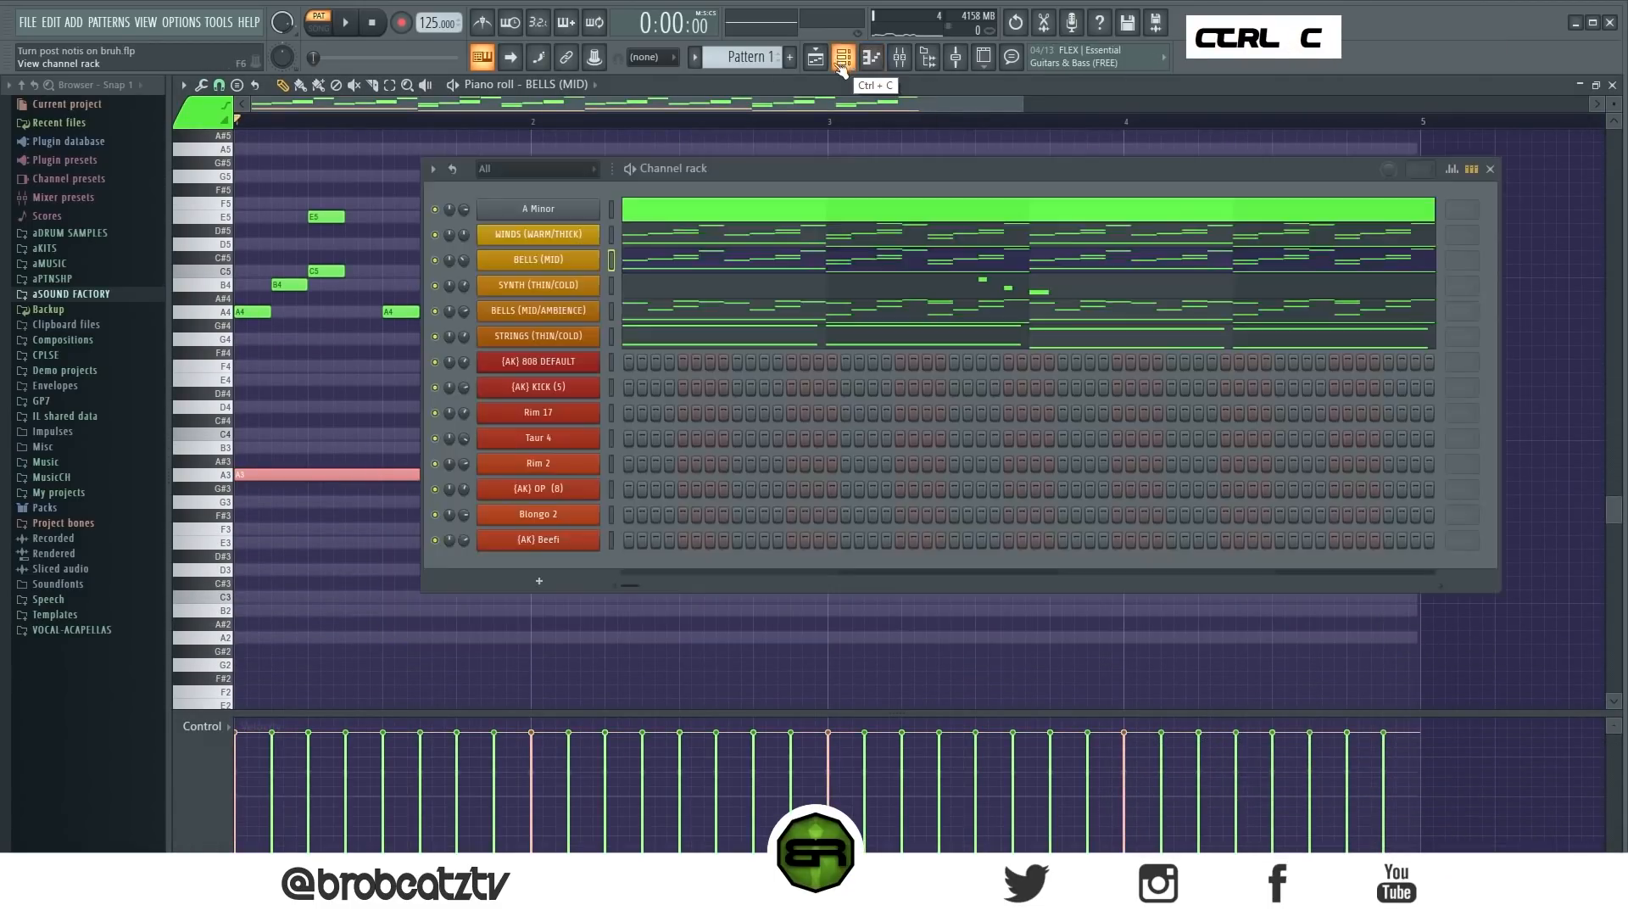
{"action": "right_click", "coordinate": [598, 364]}
{"action": "left_click", "coordinate": [635, 362]}
{"action": "key", "text": "ctrl+v"}
{"action": "scroll", "coordinate": [699, 372], "scroll_direction": "up", "scroll_amount": 4, "text": "alt"}
{"action": "scroll", "coordinate": [698, 372], "scroll_direction": "down", "scroll_amount": 1, "text": "alt"}
{"action": "right_click", "coordinate": [612, 358]}
{"action": "key", "text": "ctrl+a"}
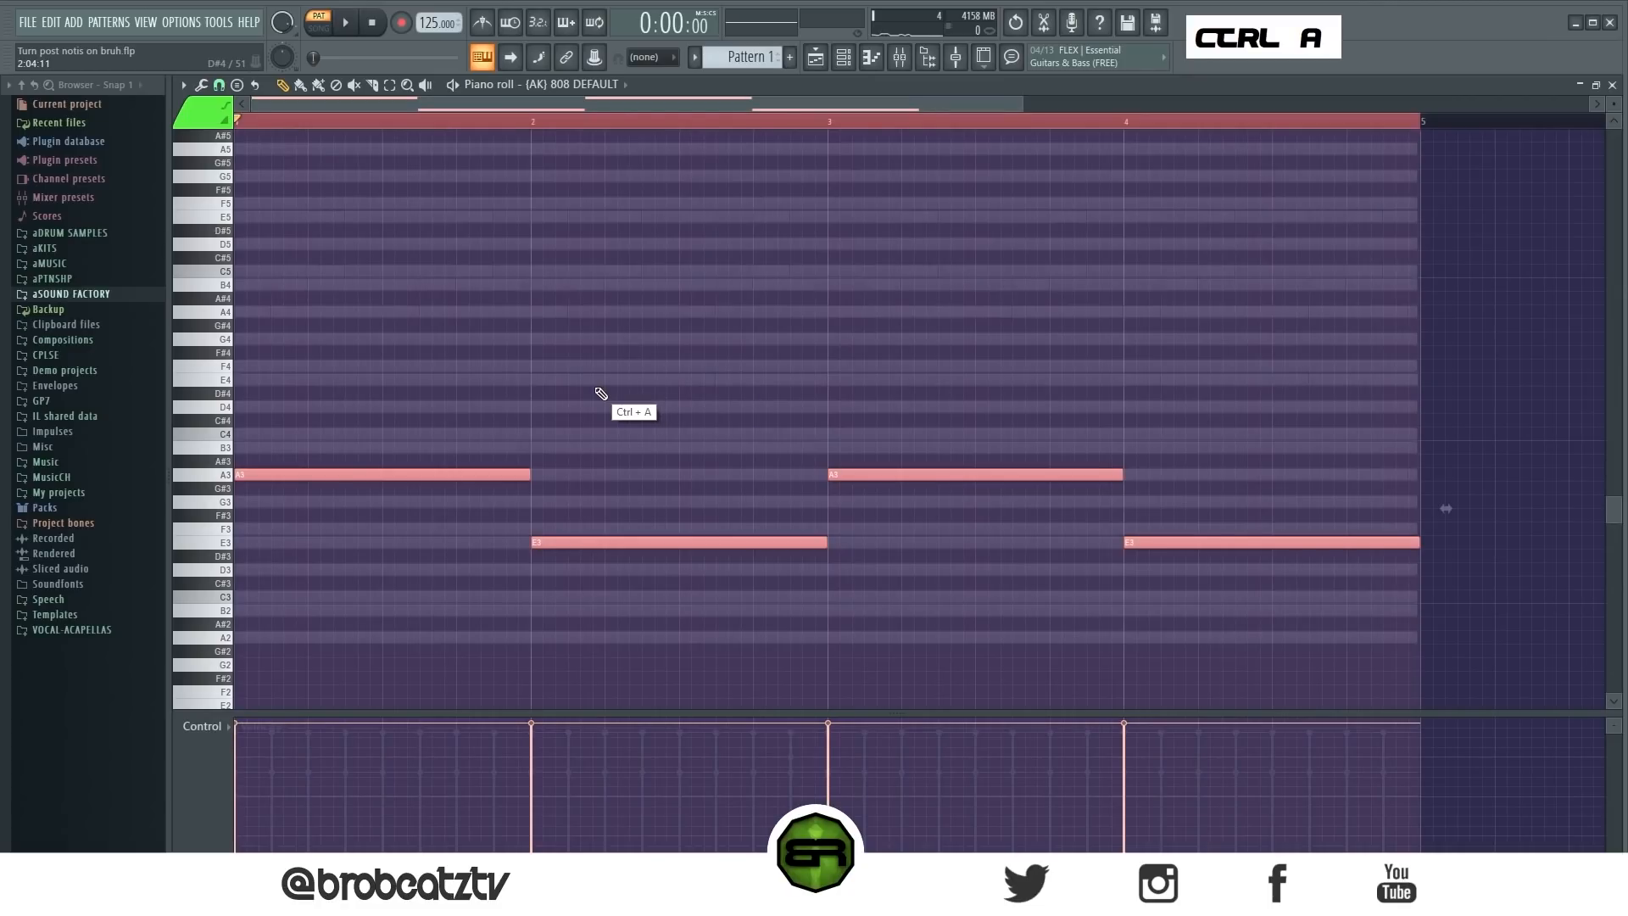
{"action": "key", "text": "ctrl+Up"}
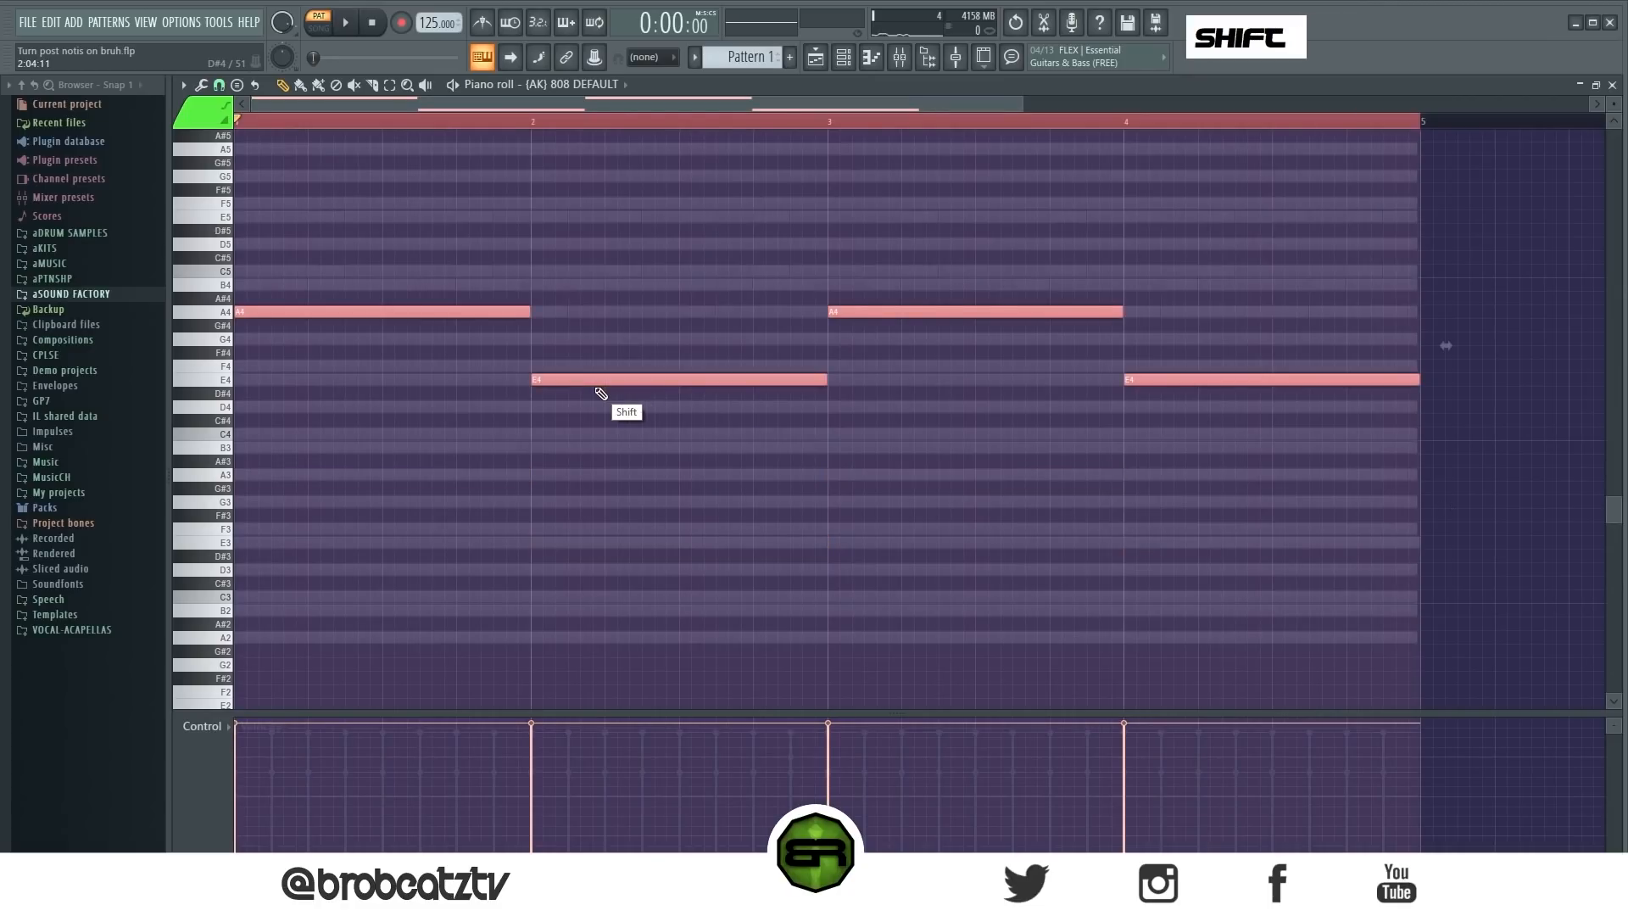
Discard the lengths of all four 808 notes so each becomes a short hit
{"action": "key", "text": "shift+d"}
{"action": "right_click", "coordinate": [397, 345]}
{"action": "scroll", "coordinate": [325, 169], "scroll_direction": "up", "scroll_amount": 3}
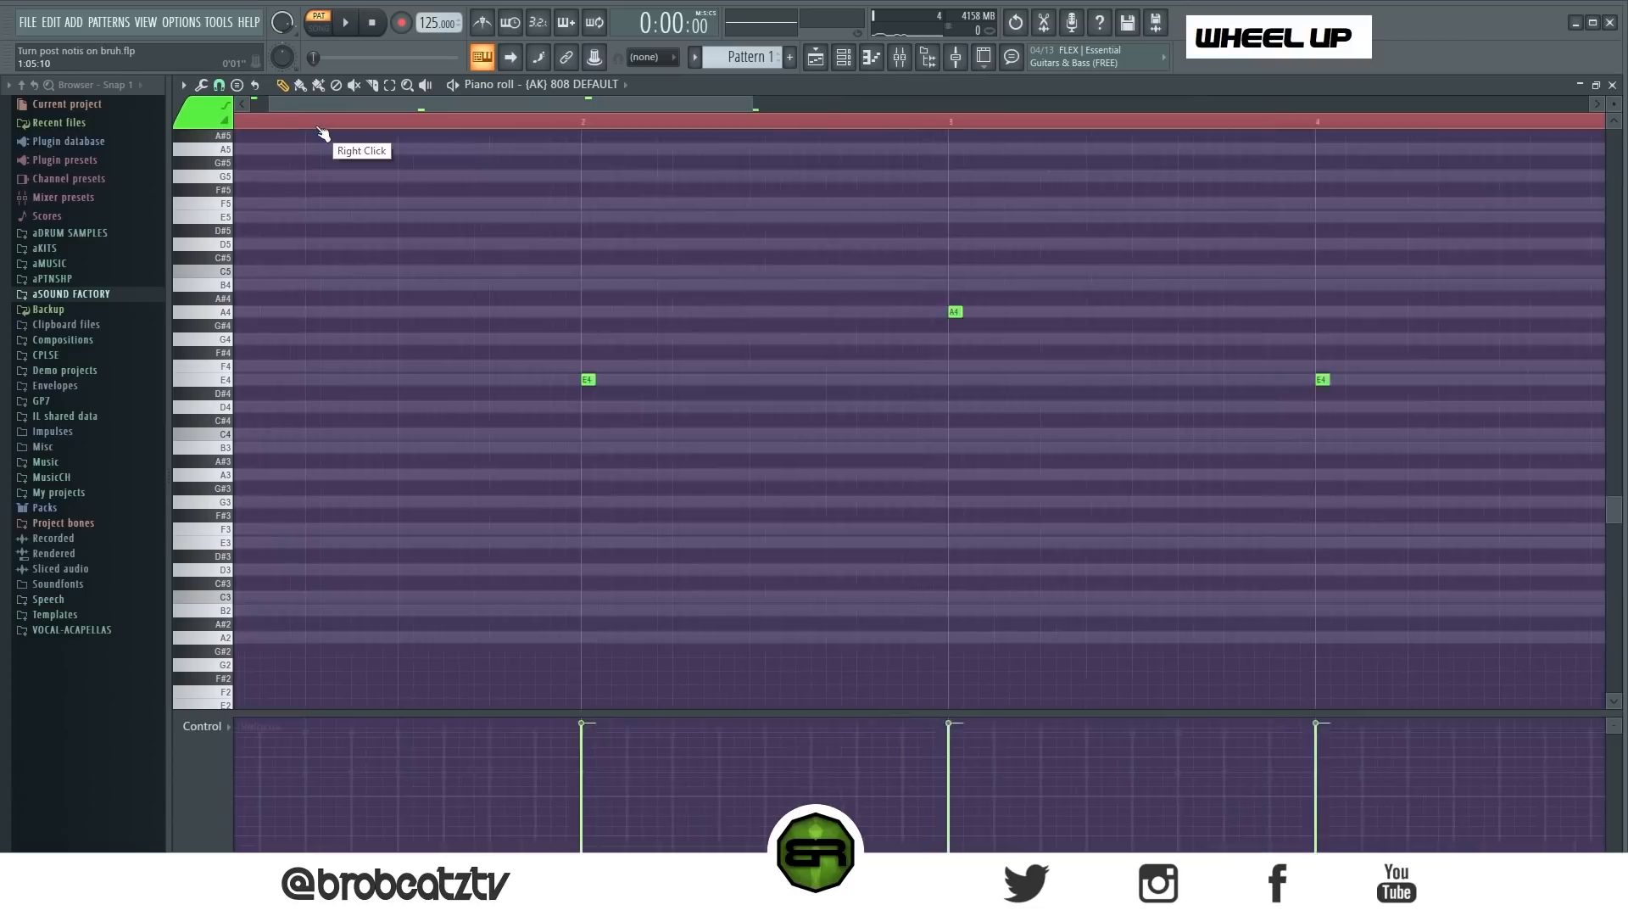
Repeat the short A4 808 note to form four consecutive hits at the start of bar 1
{"action": "left_click", "coordinate": [250, 313], "text": "ctrl"}
{"action": "left_click_drag", "start_coordinate": [247, 312], "coordinate": [315, 314]}
{"action": "left_click_drag", "start_coordinate": [411, 279], "coordinate": [243, 320]}
{"action": "right_click", "coordinate": [371, 360]}
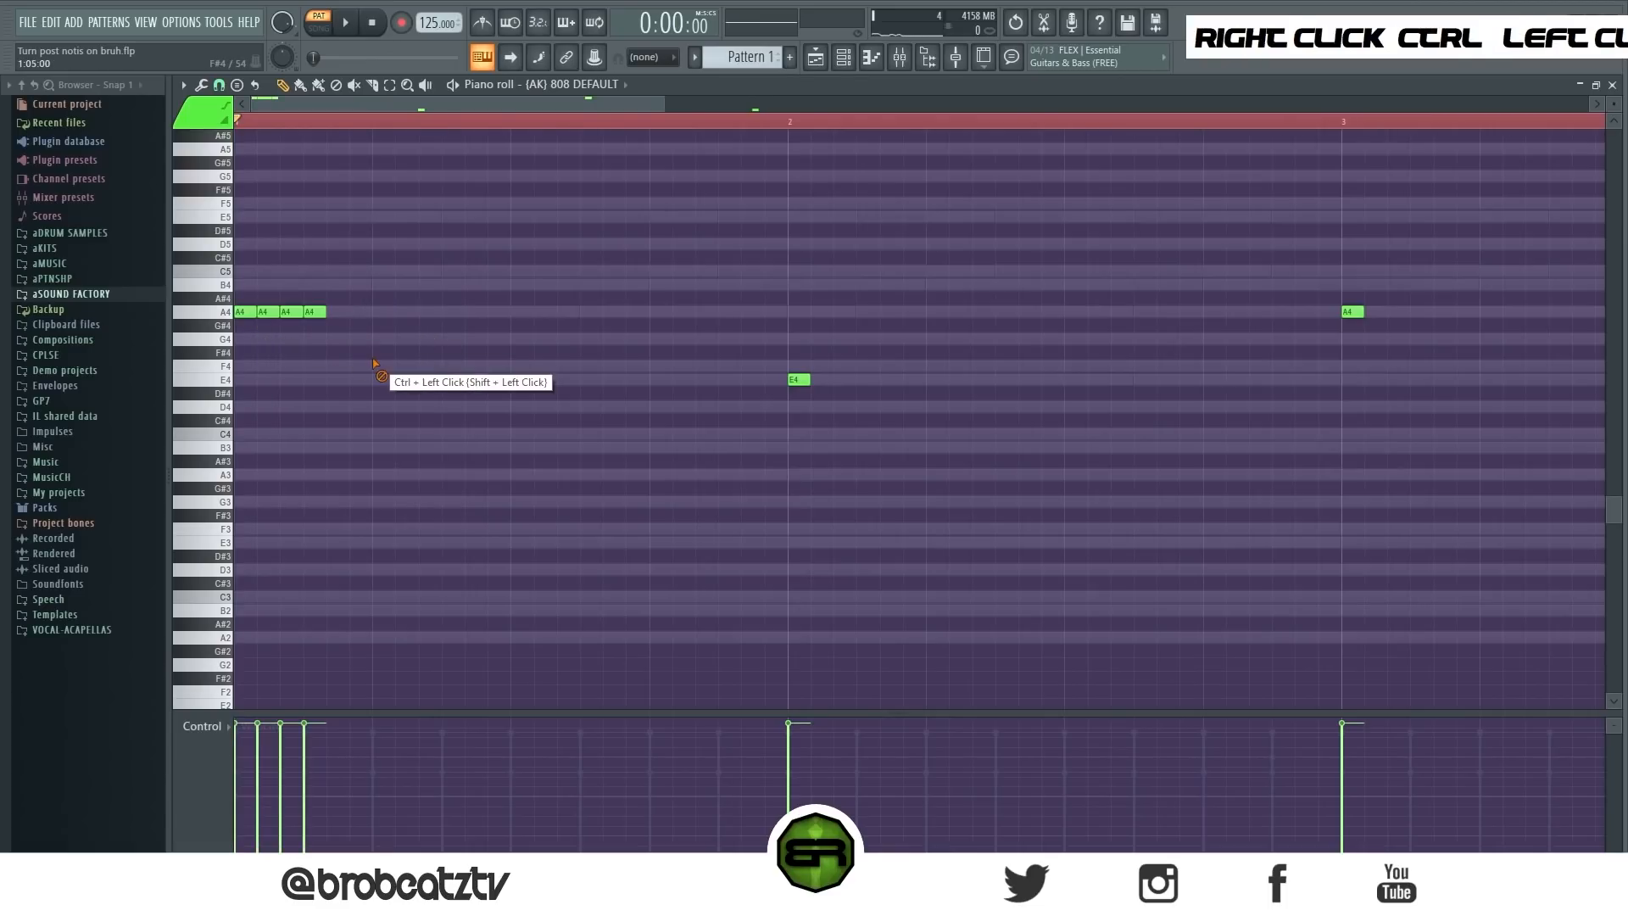
Add two more A4 808 hits in bar 1, halfway through beat 2 and on beat 4
{"action": "key", "text": "space"}
{"action": "left_click", "coordinate": [448, 312]}
{"action": "left_click", "coordinate": [656, 312]}
{"action": "key", "text": "space"}
Replace the E4 808 hit at the start of bar 2 with one on beat 2, raised an octave to E5
{"action": "right_click", "coordinate": [804, 377]}
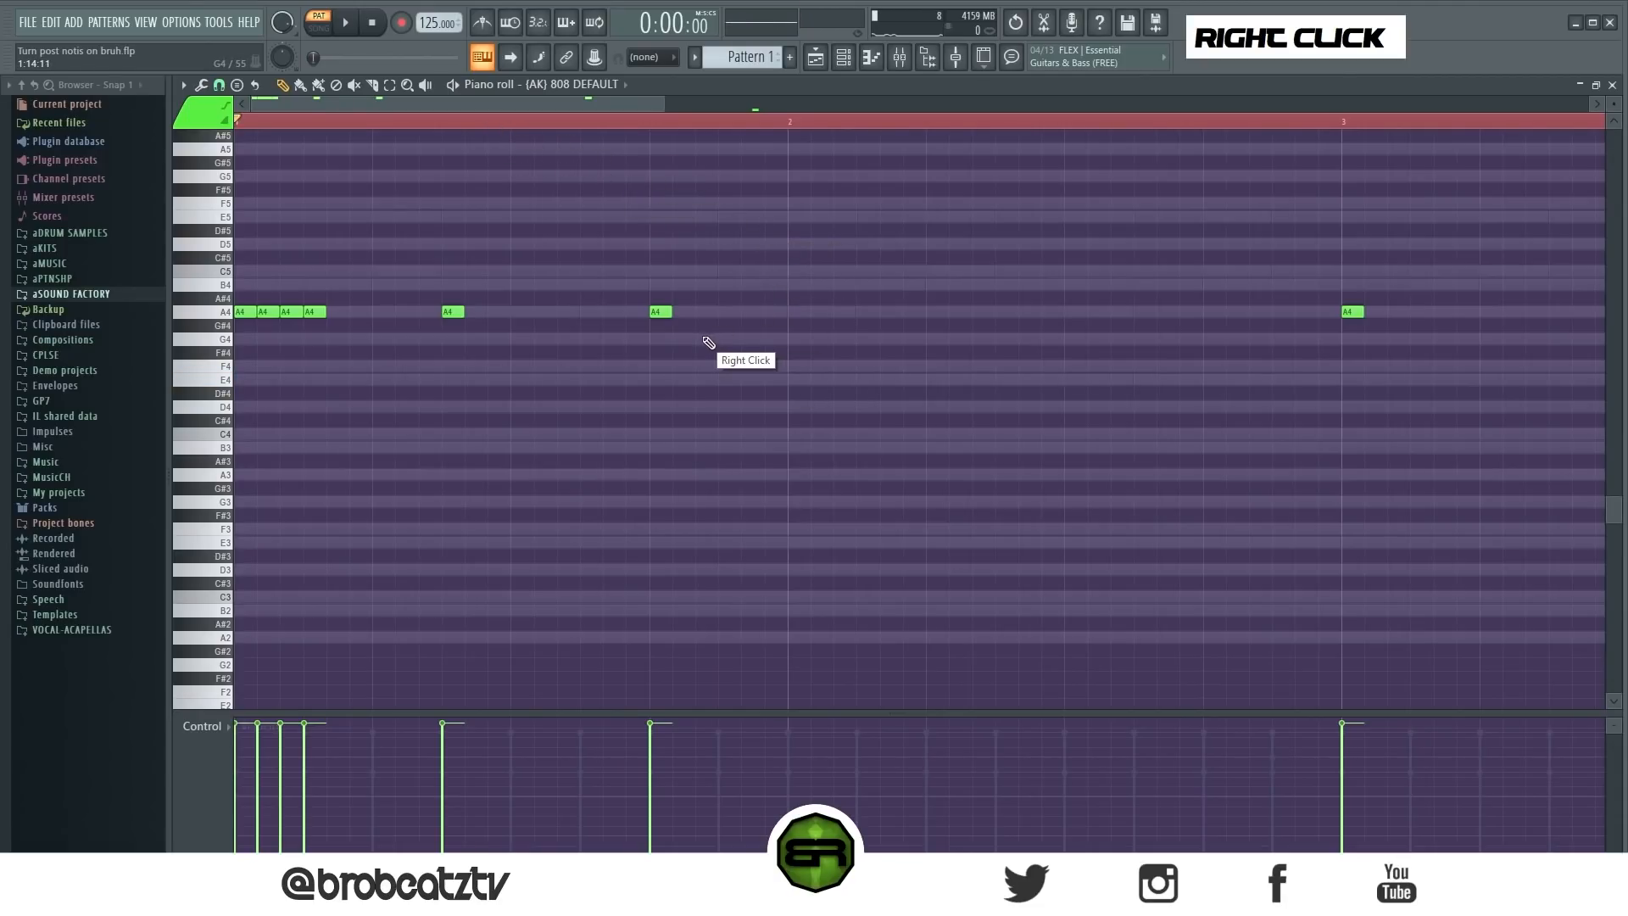
{"action": "key", "text": "ctrl"}
{"action": "key", "text": "ctrl"}
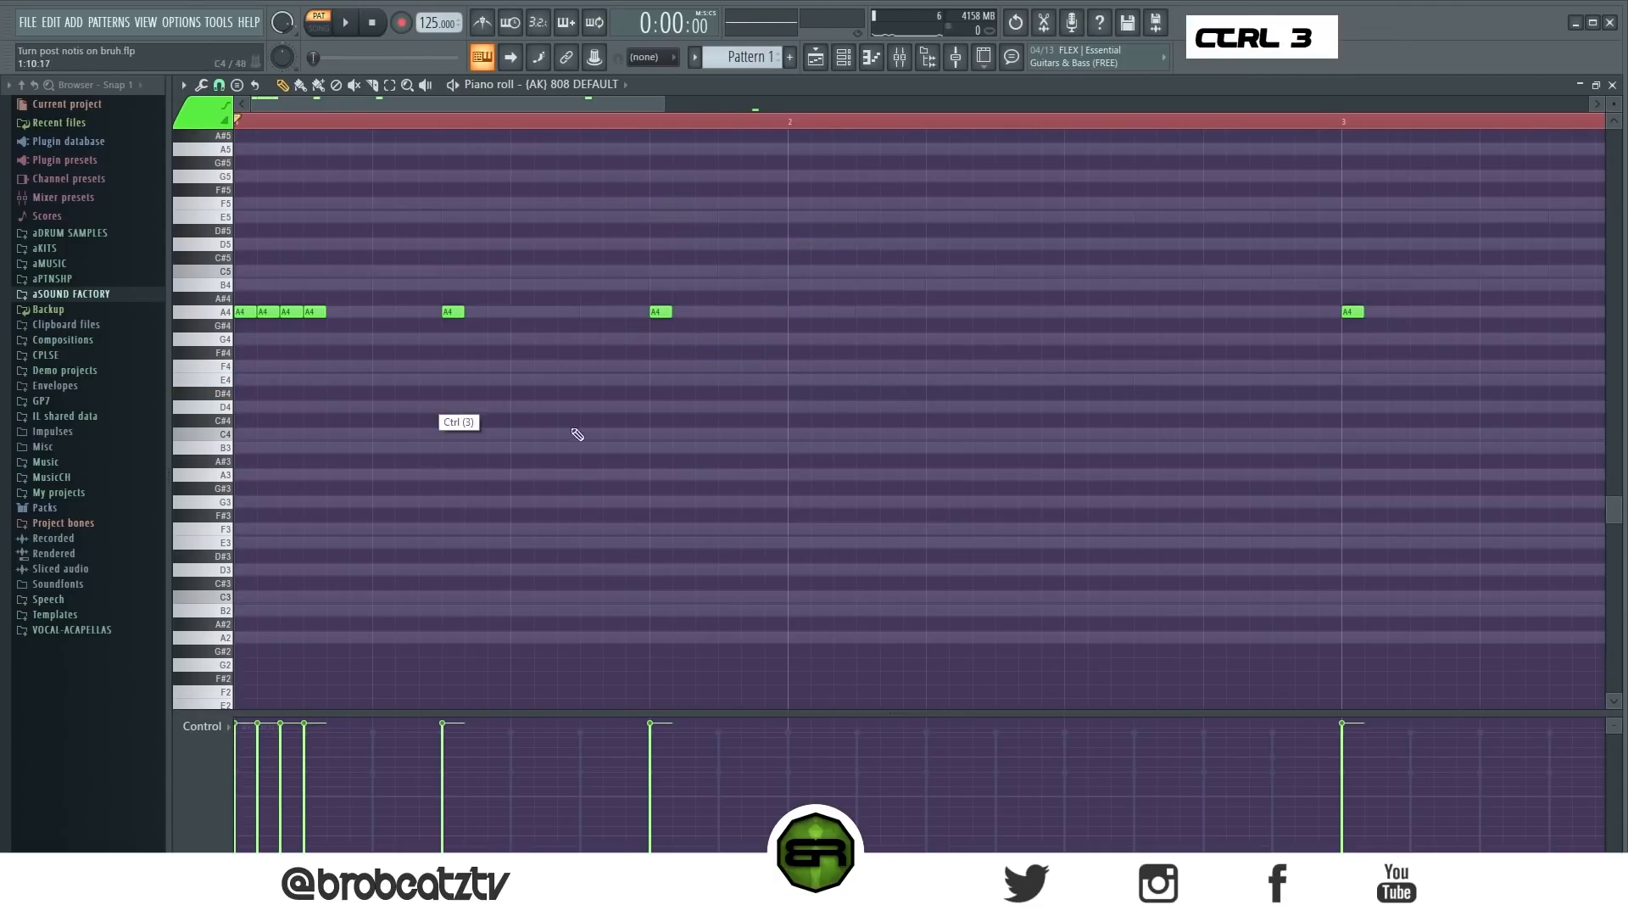
{"action": "left_click", "coordinate": [932, 379]}
{"action": "left_click", "coordinate": [958, 408], "text": "ctrl"}
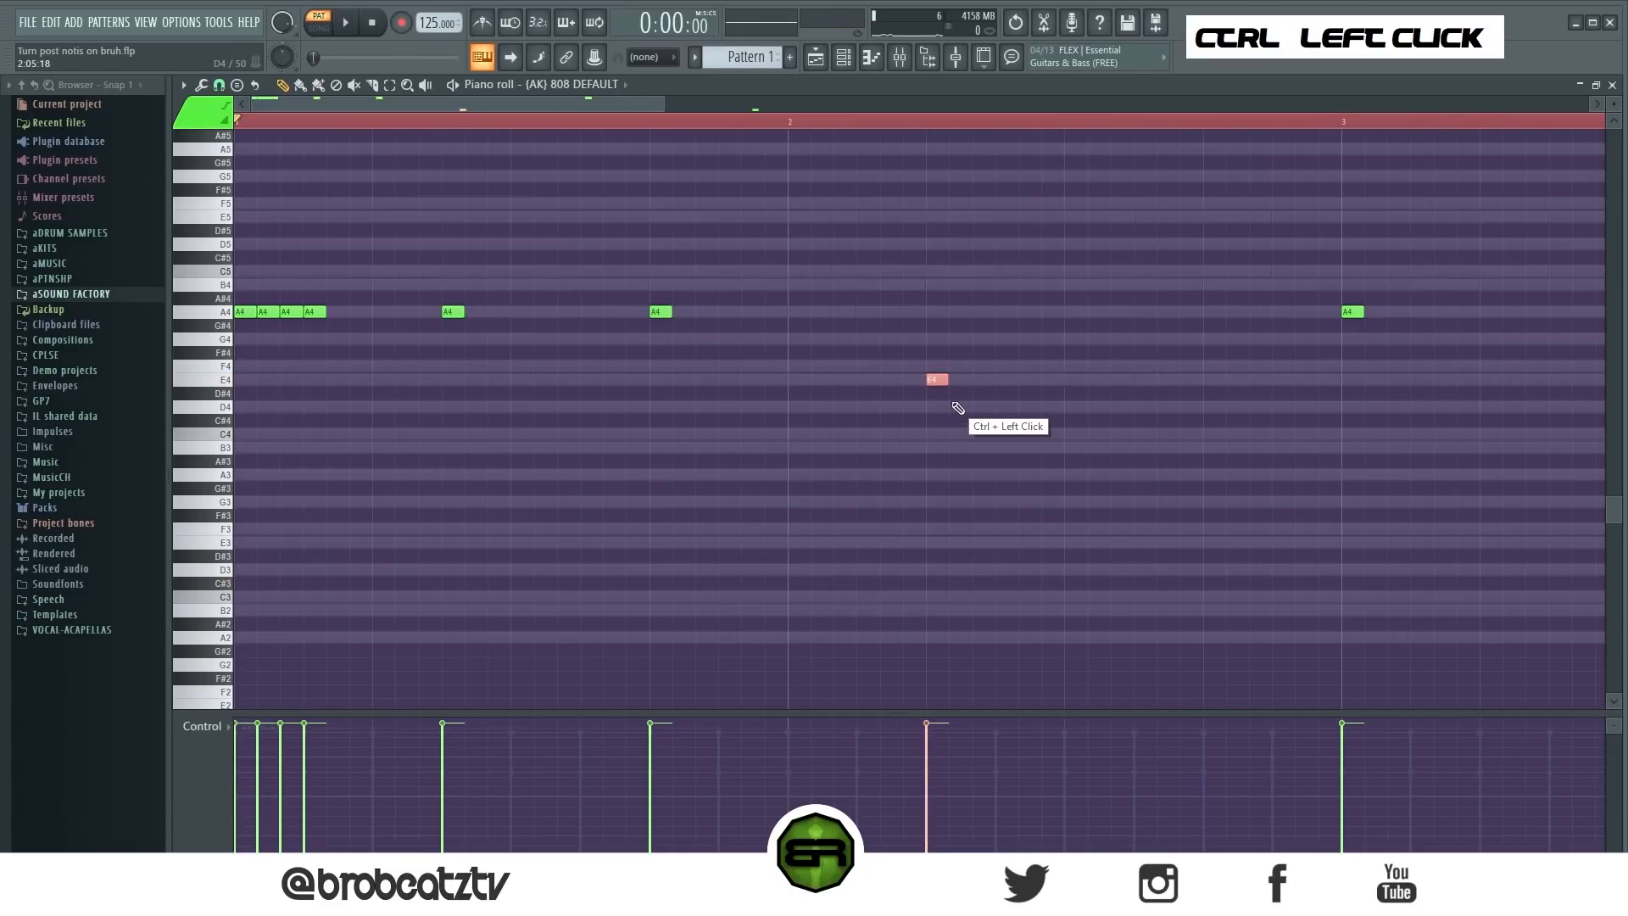
{"action": "key", "text": "ctrl+Up"}
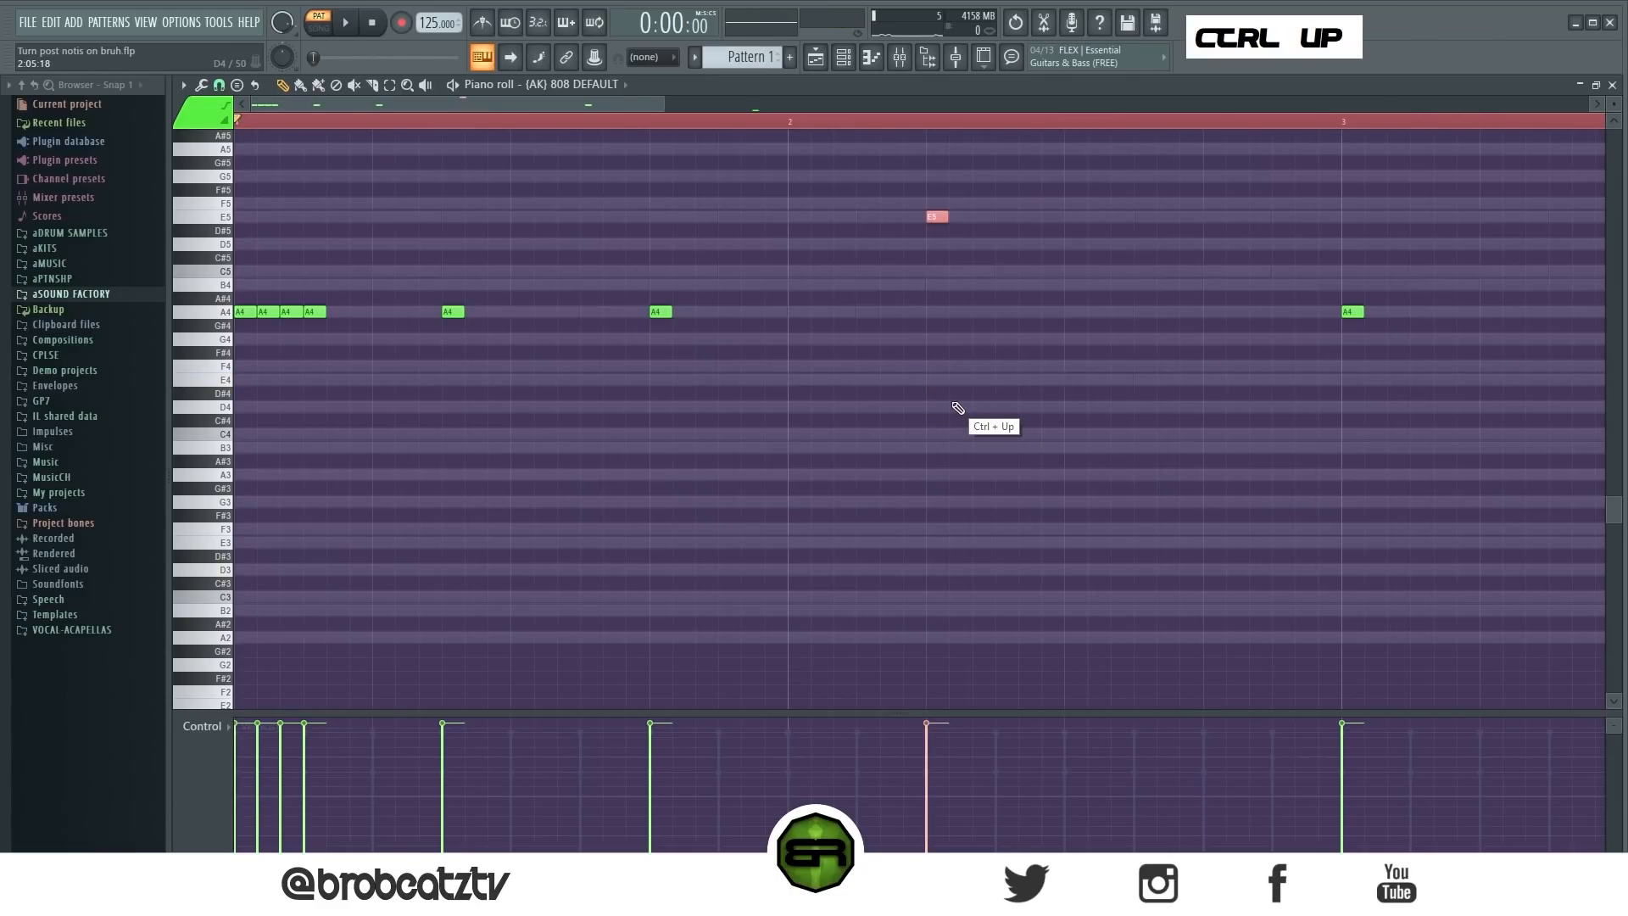
Check the snap options and play back the four-bar 808 pattern with the melody
{"action": "left_click", "coordinate": [220, 87]}
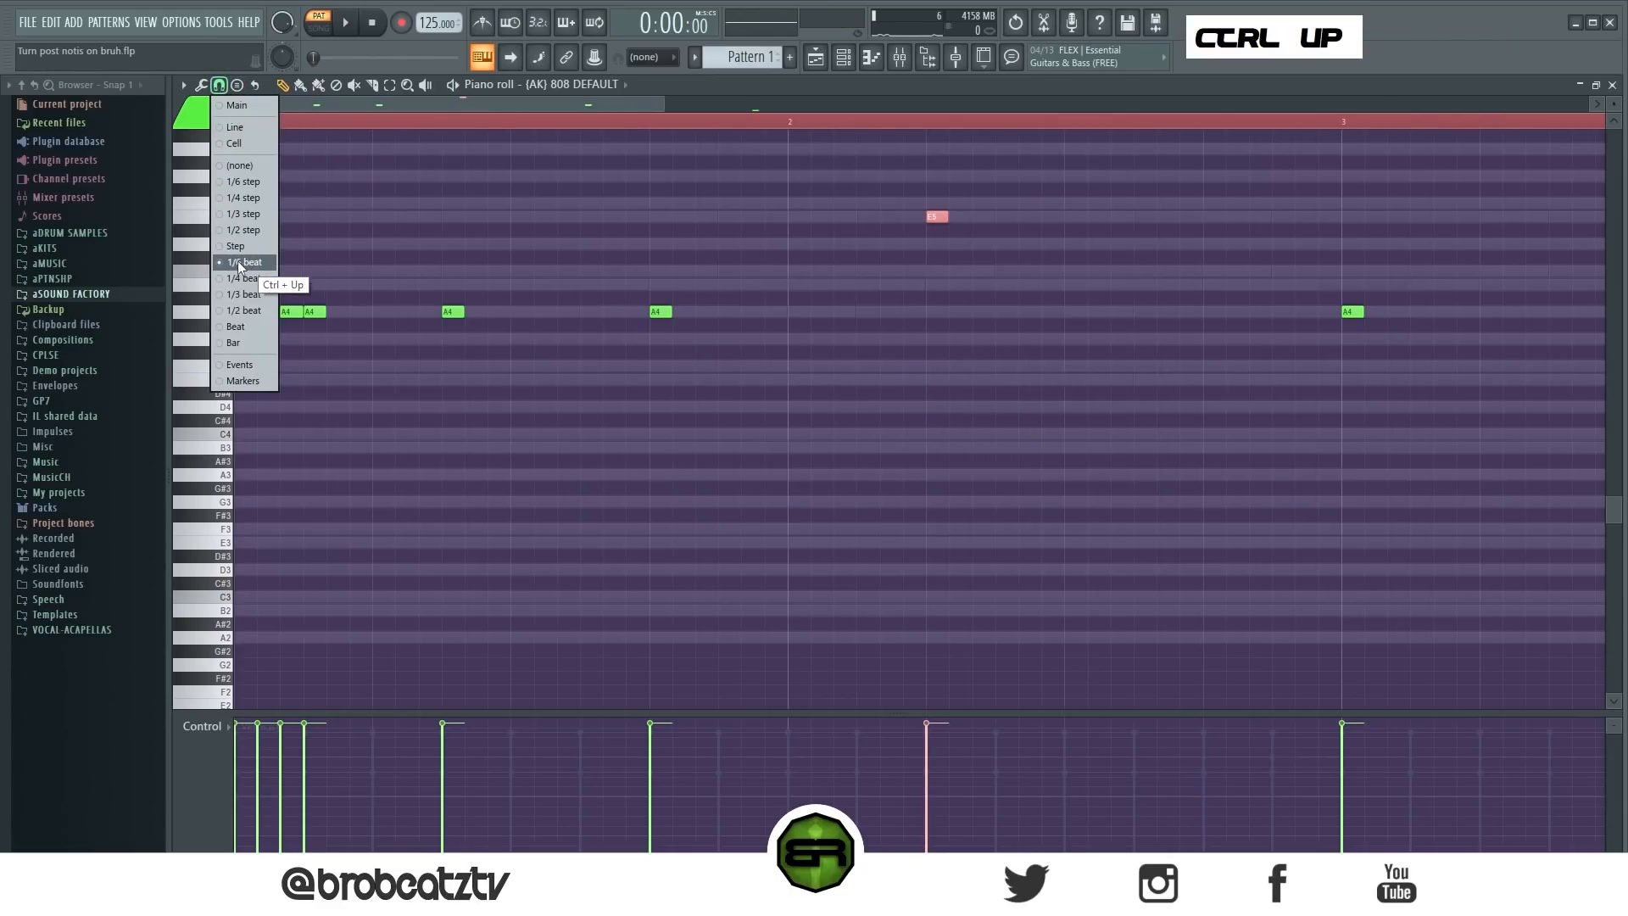
{"action": "right_click", "coordinate": [472, 244]}
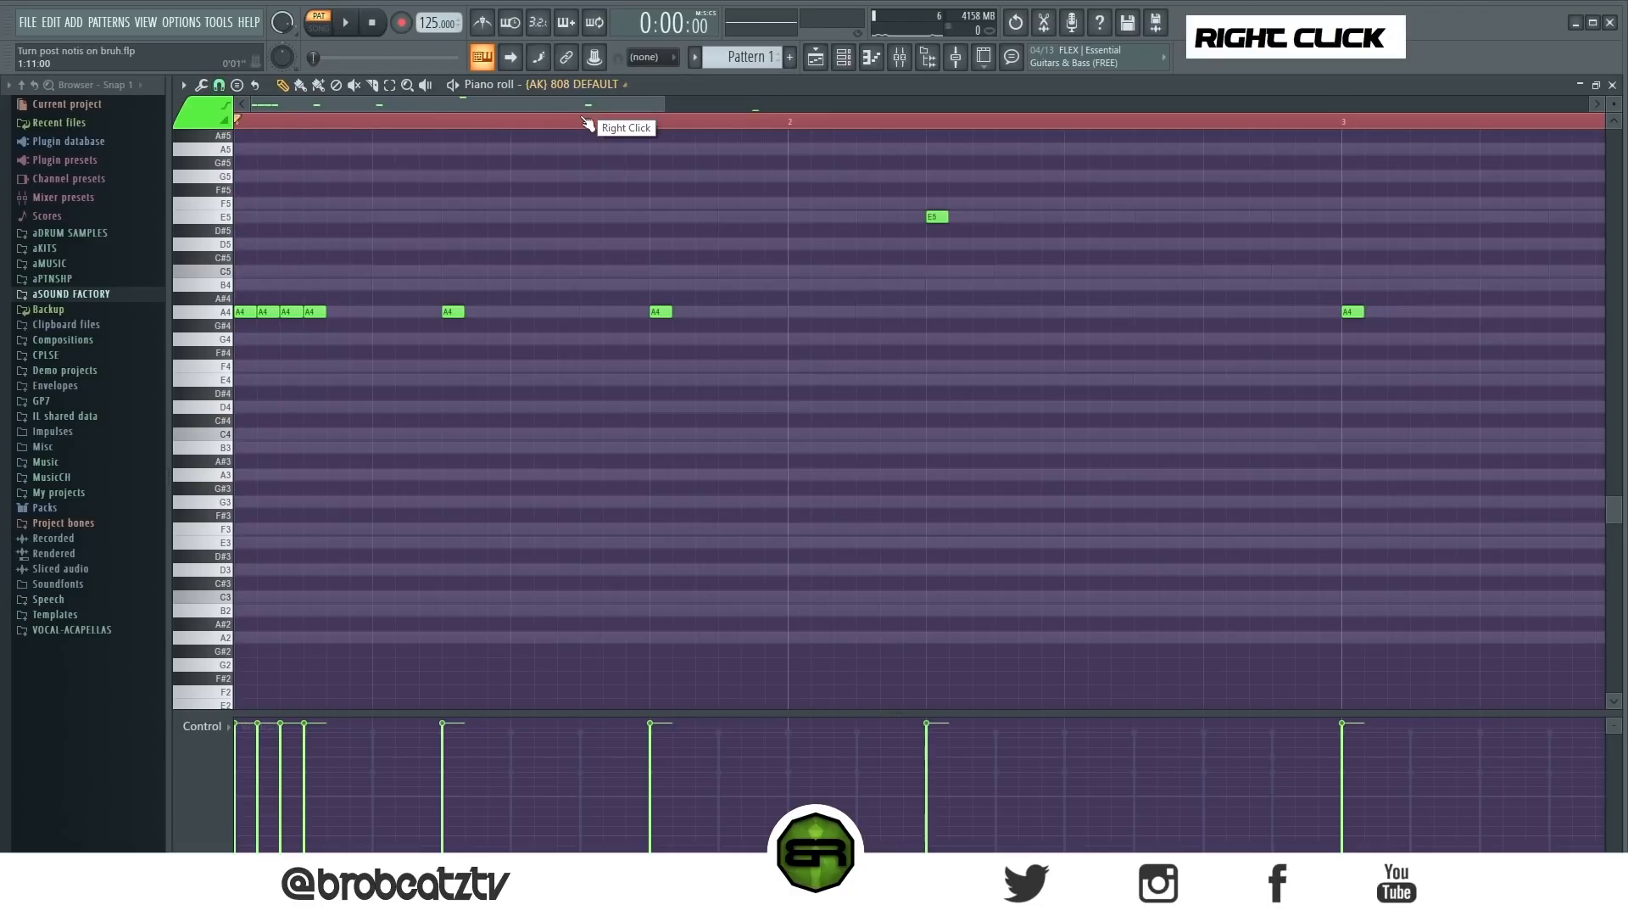
{"action": "scroll", "coordinate": [593, 122], "scroll_direction": "down", "scroll_amount": 2}
{"action": "scroll", "coordinate": [805, 398], "scroll_direction": "up", "scroll_amount": 2}
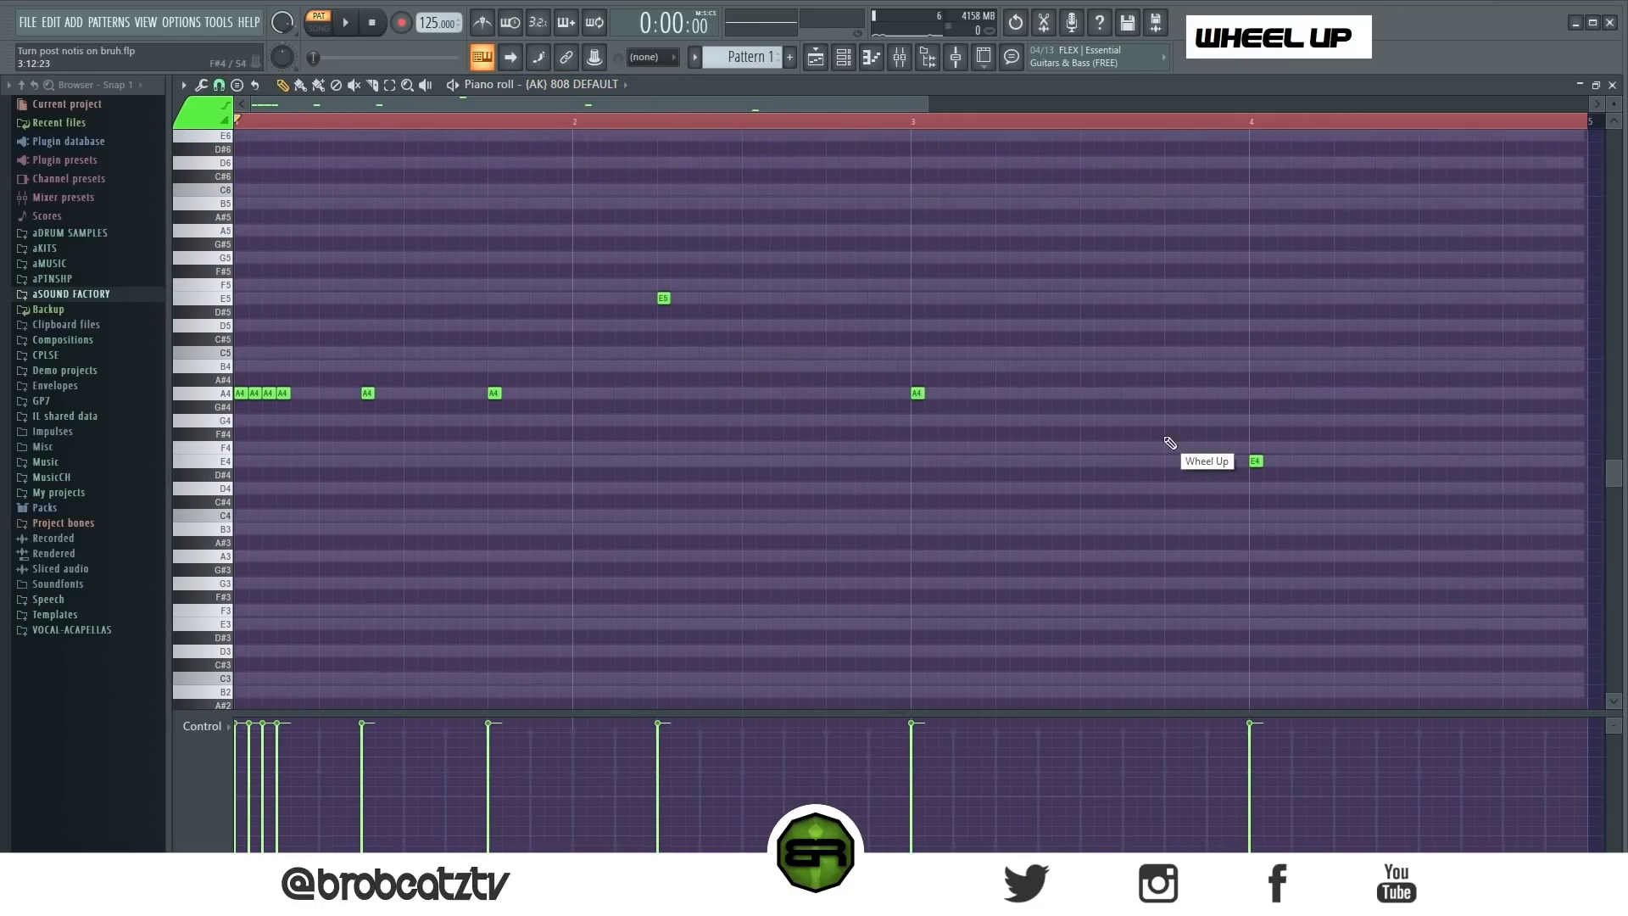
{"action": "key", "text": "space"}
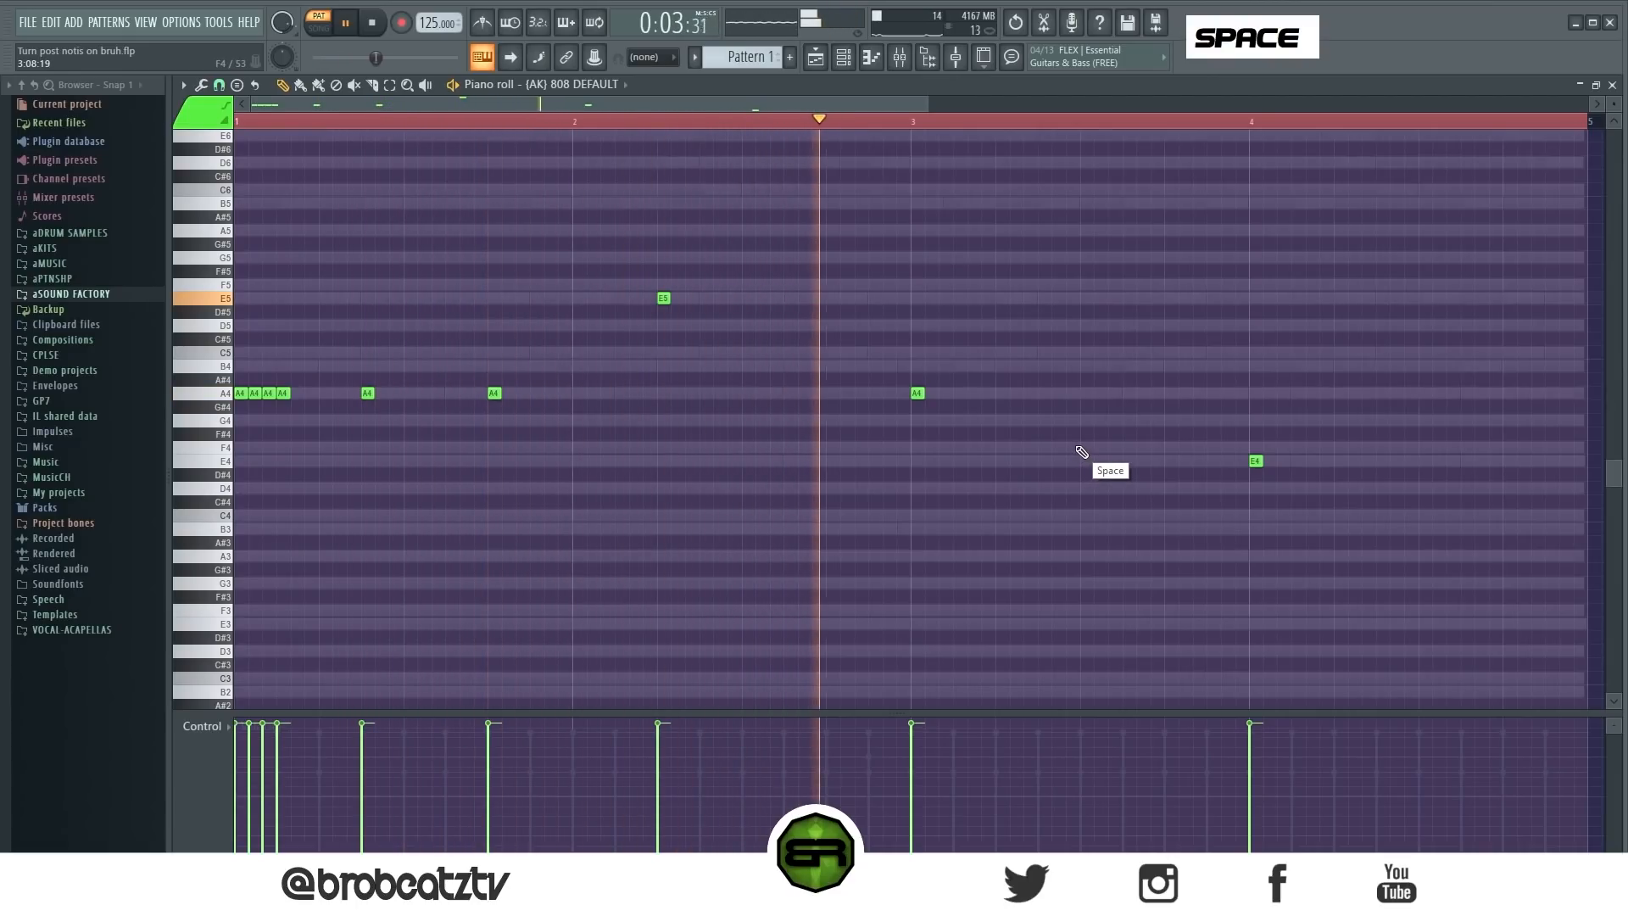
Add two A4 808 hits in bar 3, halfway through beat 2 and on beat 4
{"action": "key", "text": "space"}
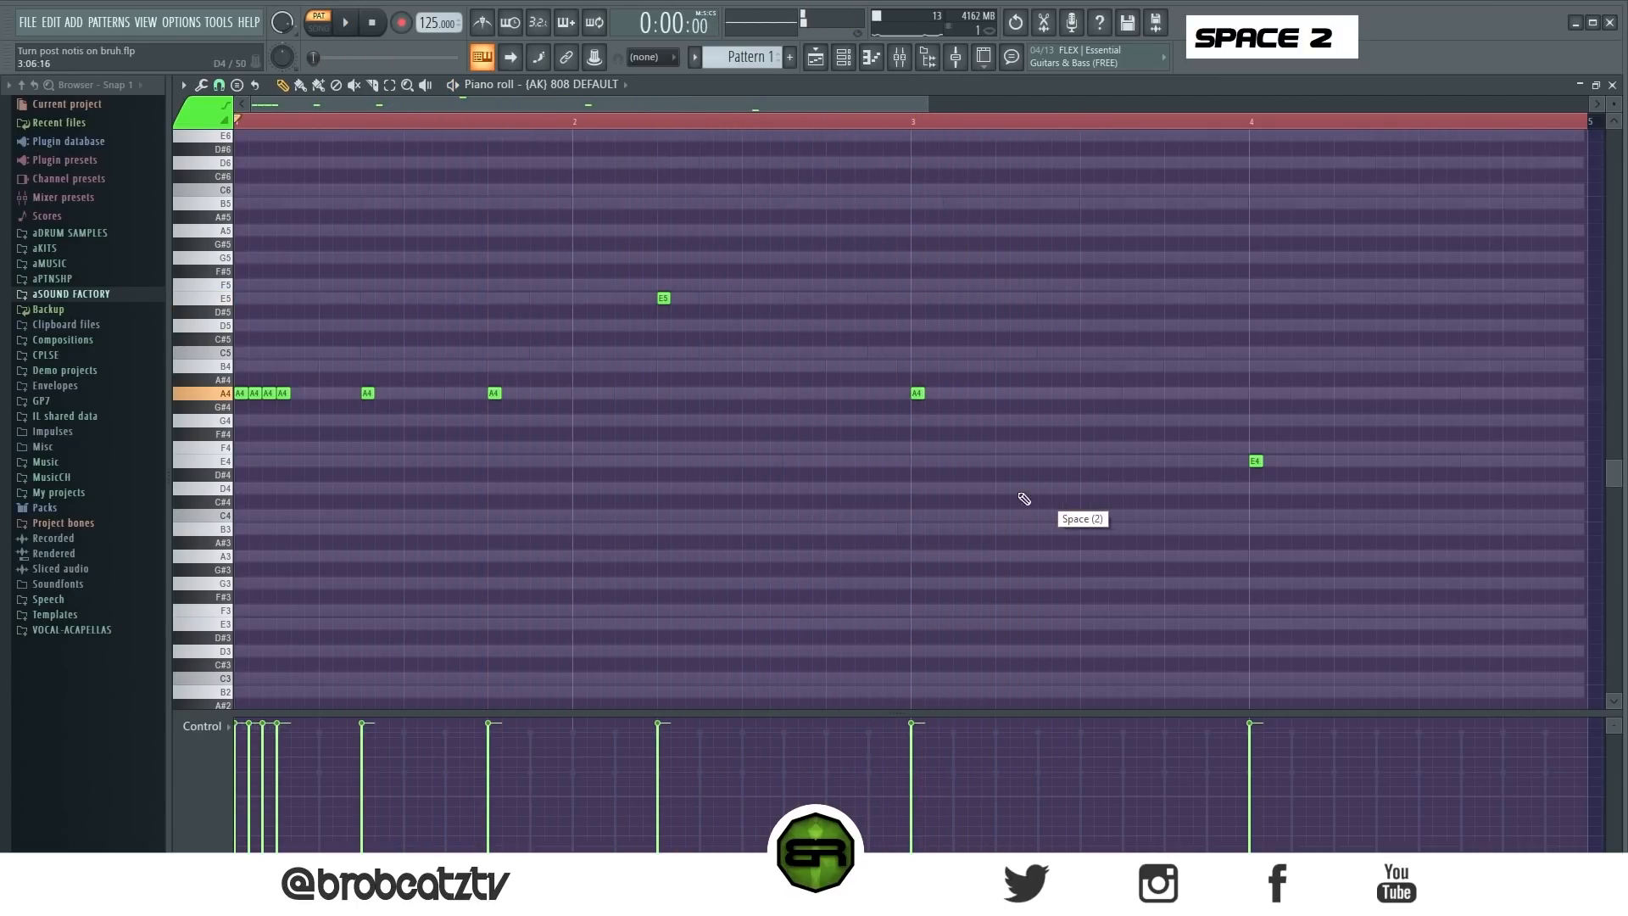
{"action": "left_click_drag", "start_coordinate": [541, 387], "coordinate": [1048, 395]}
{"action": "left_click", "coordinate": [1050, 428]}
{"action": "left_click_drag", "start_coordinate": [852, 104], "coordinate": [967, 129]}
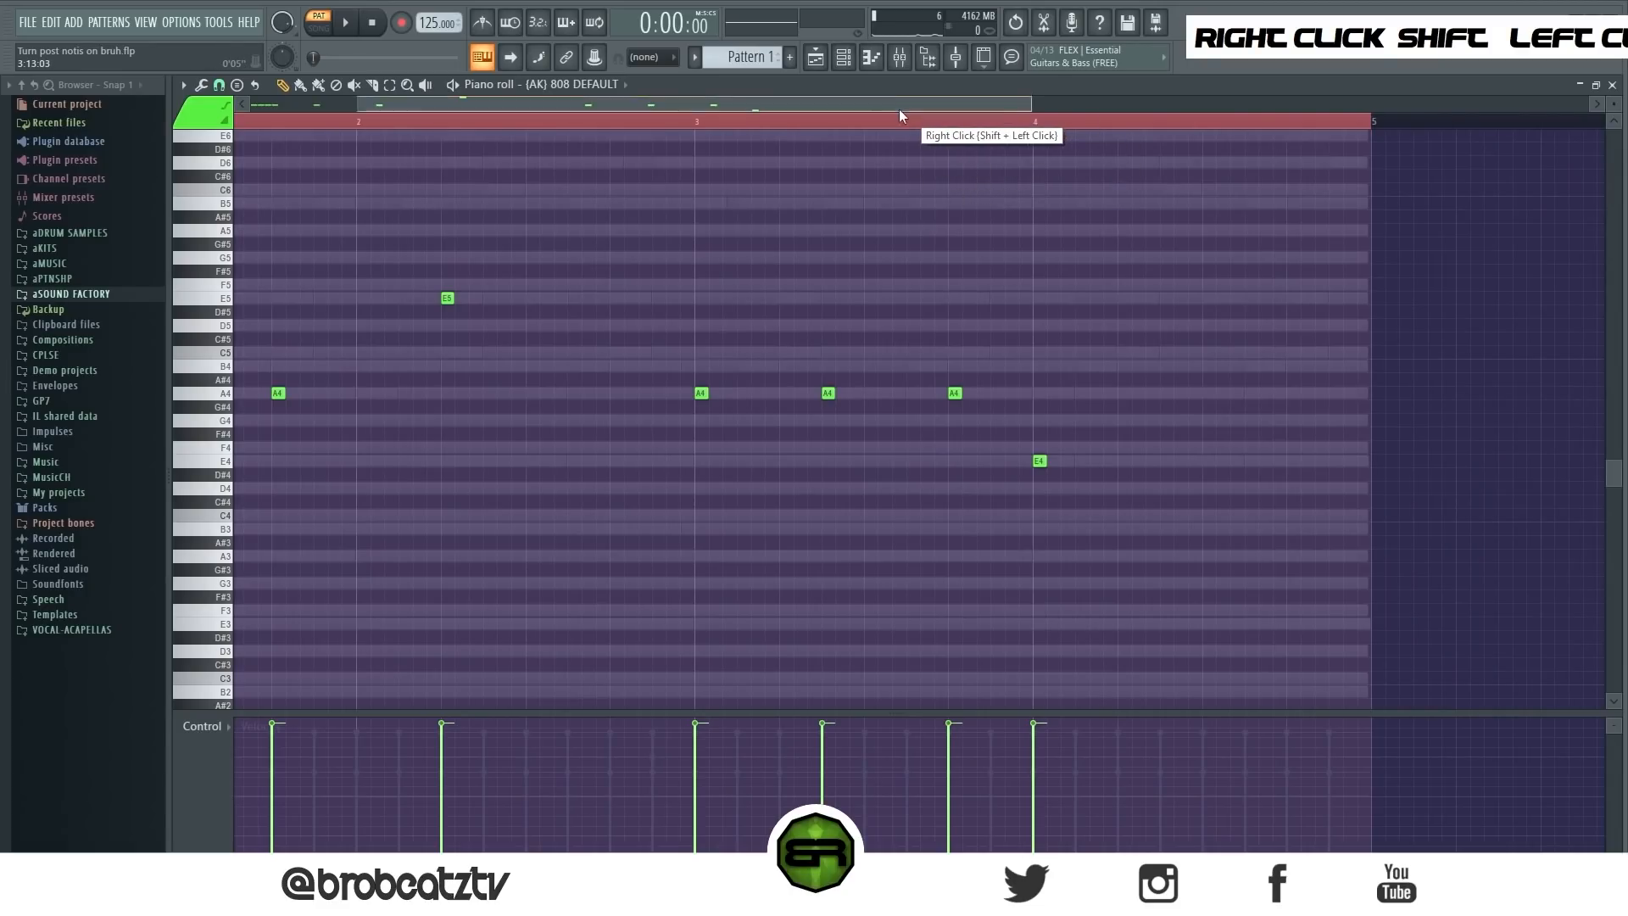
{"action": "left_click_drag", "start_coordinate": [904, 120], "coordinate": [391, 142]}
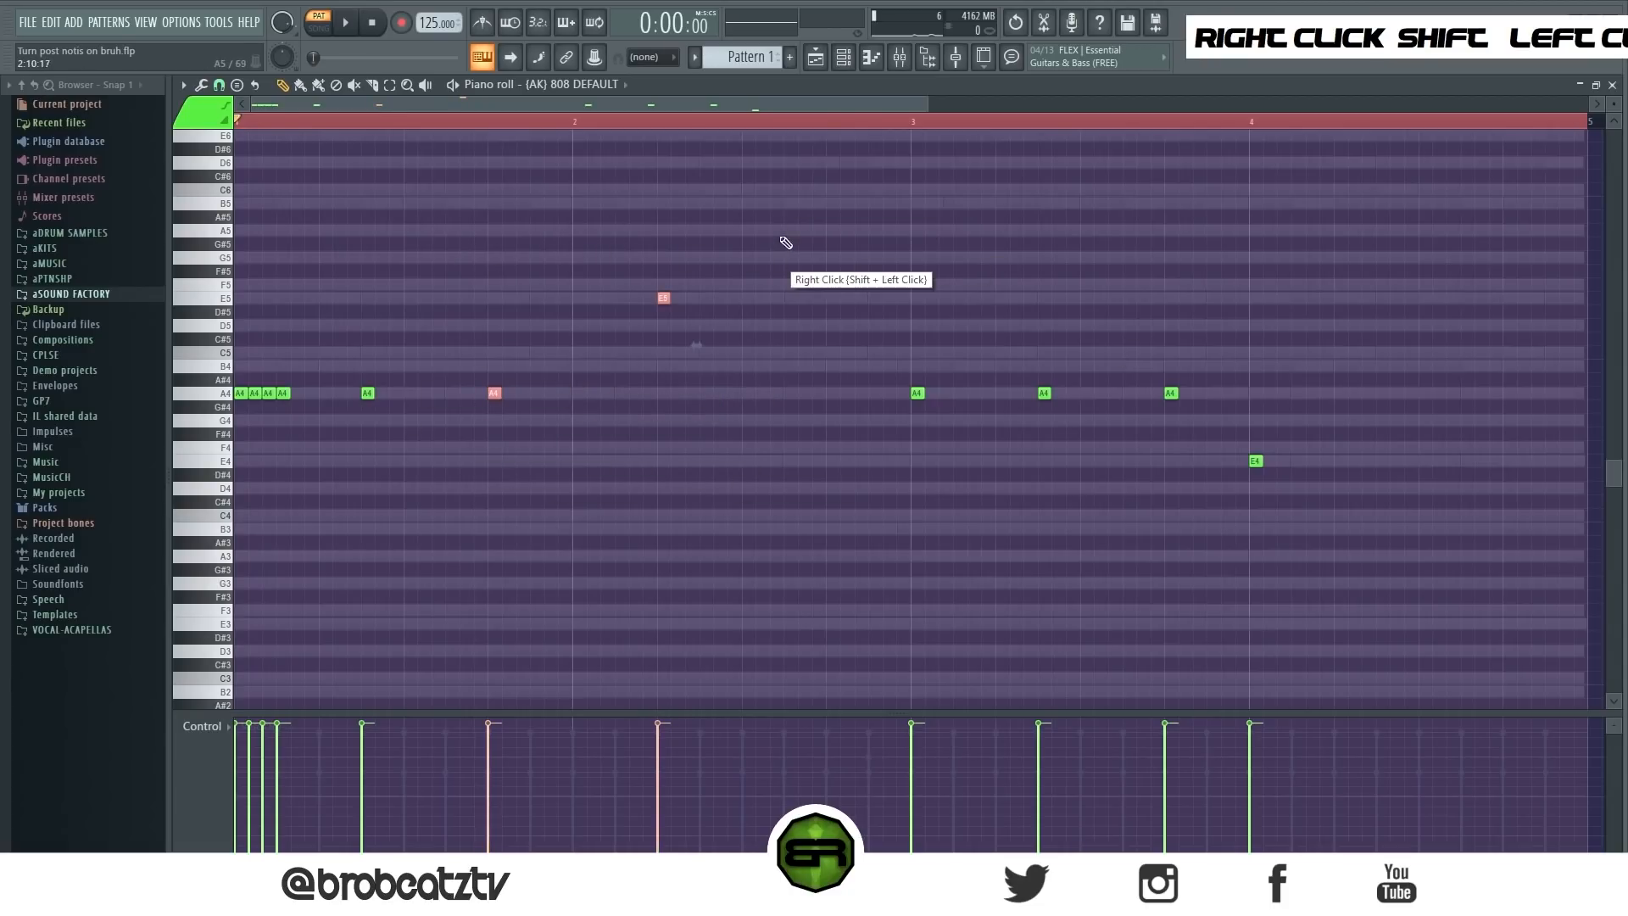
Replace the E4 808 hit at the start of bar 4 with one on beat 2, raised an octave to E5
{"action": "left_click_drag", "start_coordinate": [763, 123], "coordinate": [852, 129]}
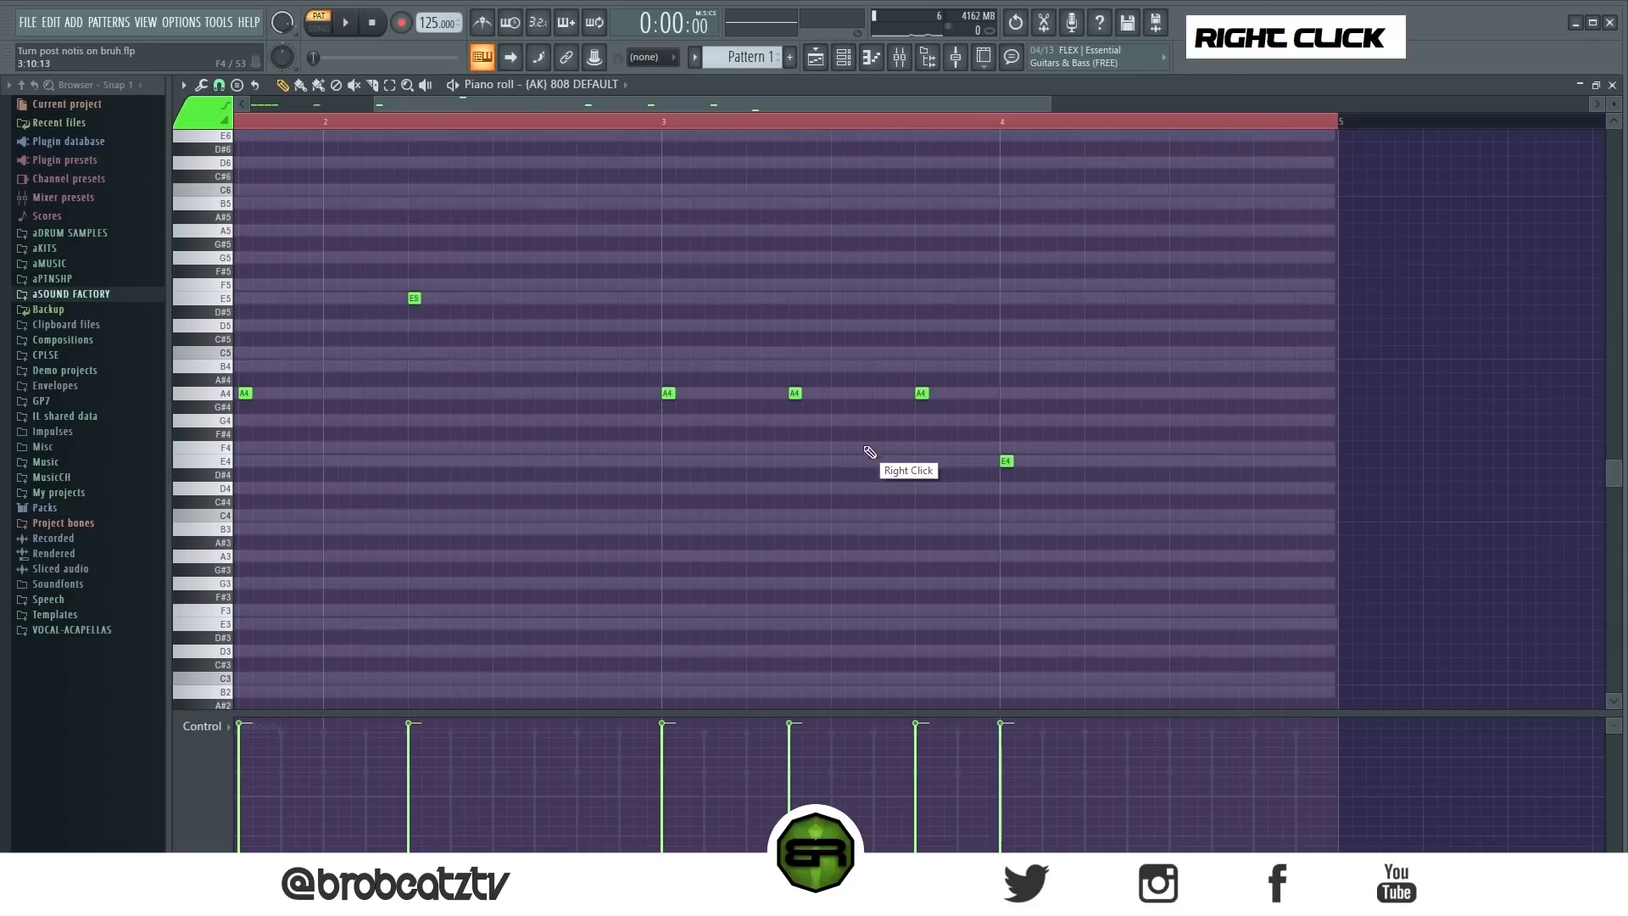
{"action": "right_click", "coordinate": [1004, 462]}
{"action": "left_click", "coordinate": [1091, 461]}
{"action": "left_click_drag", "start_coordinate": [1122, 441], "coordinate": [1024, 494]}
{"action": "key", "text": "ctrl+Up"}
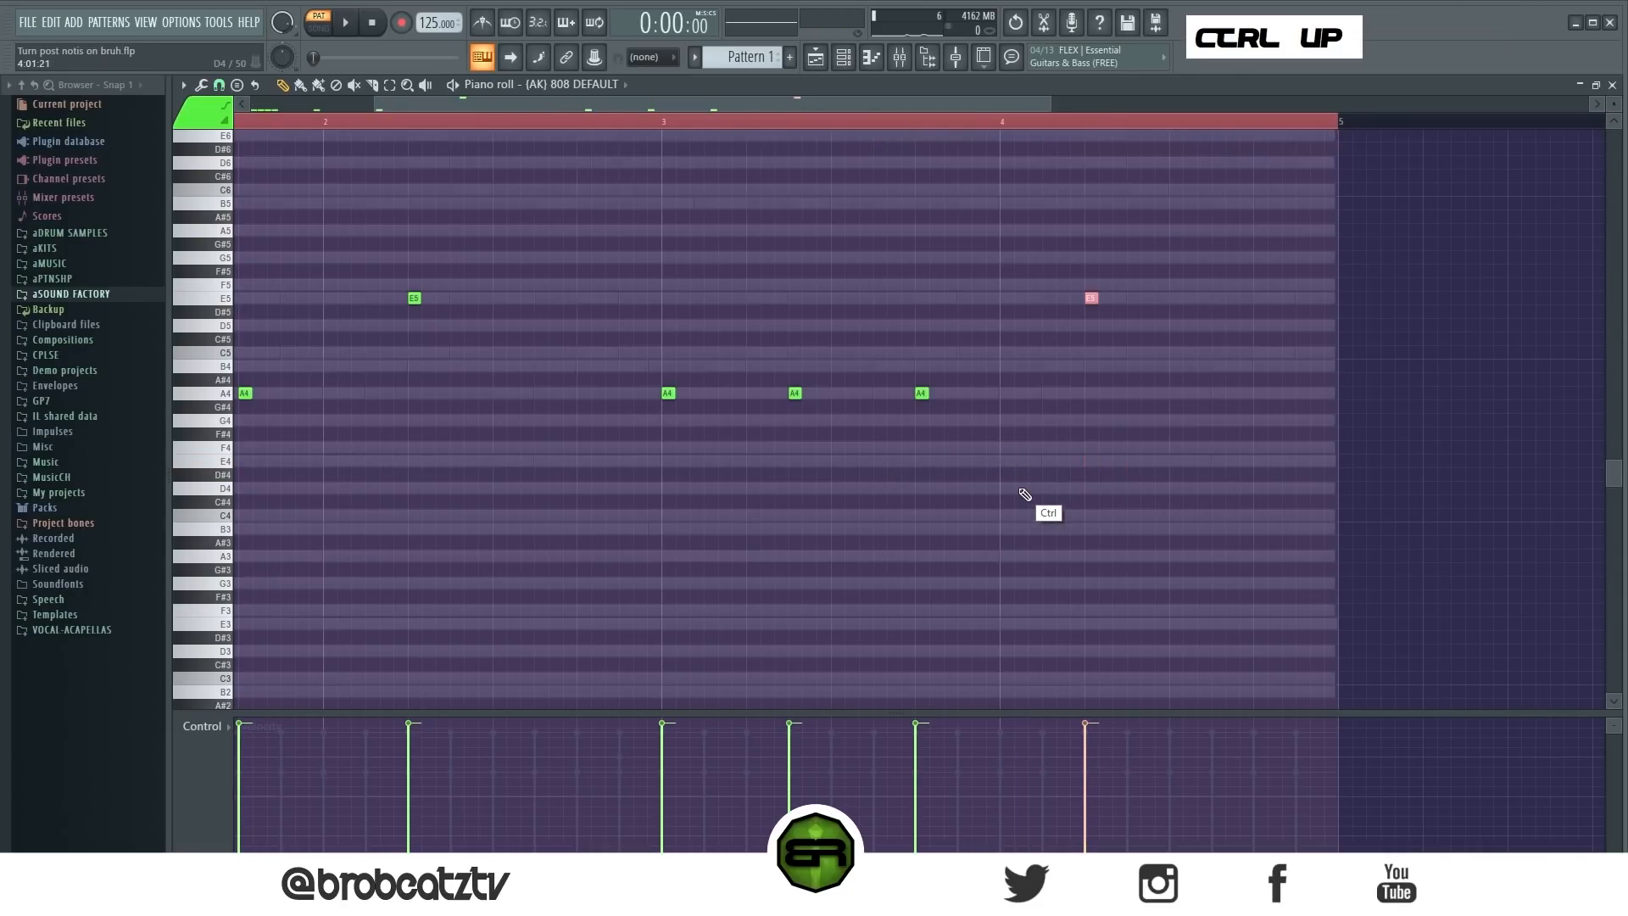
Add 808 hits in bar 4 on beat 3 at E6 and halfway through beat 3 at E5
{"action": "right_click", "coordinate": [1060, 456]}
{"action": "left_click", "coordinate": [1178, 299]}
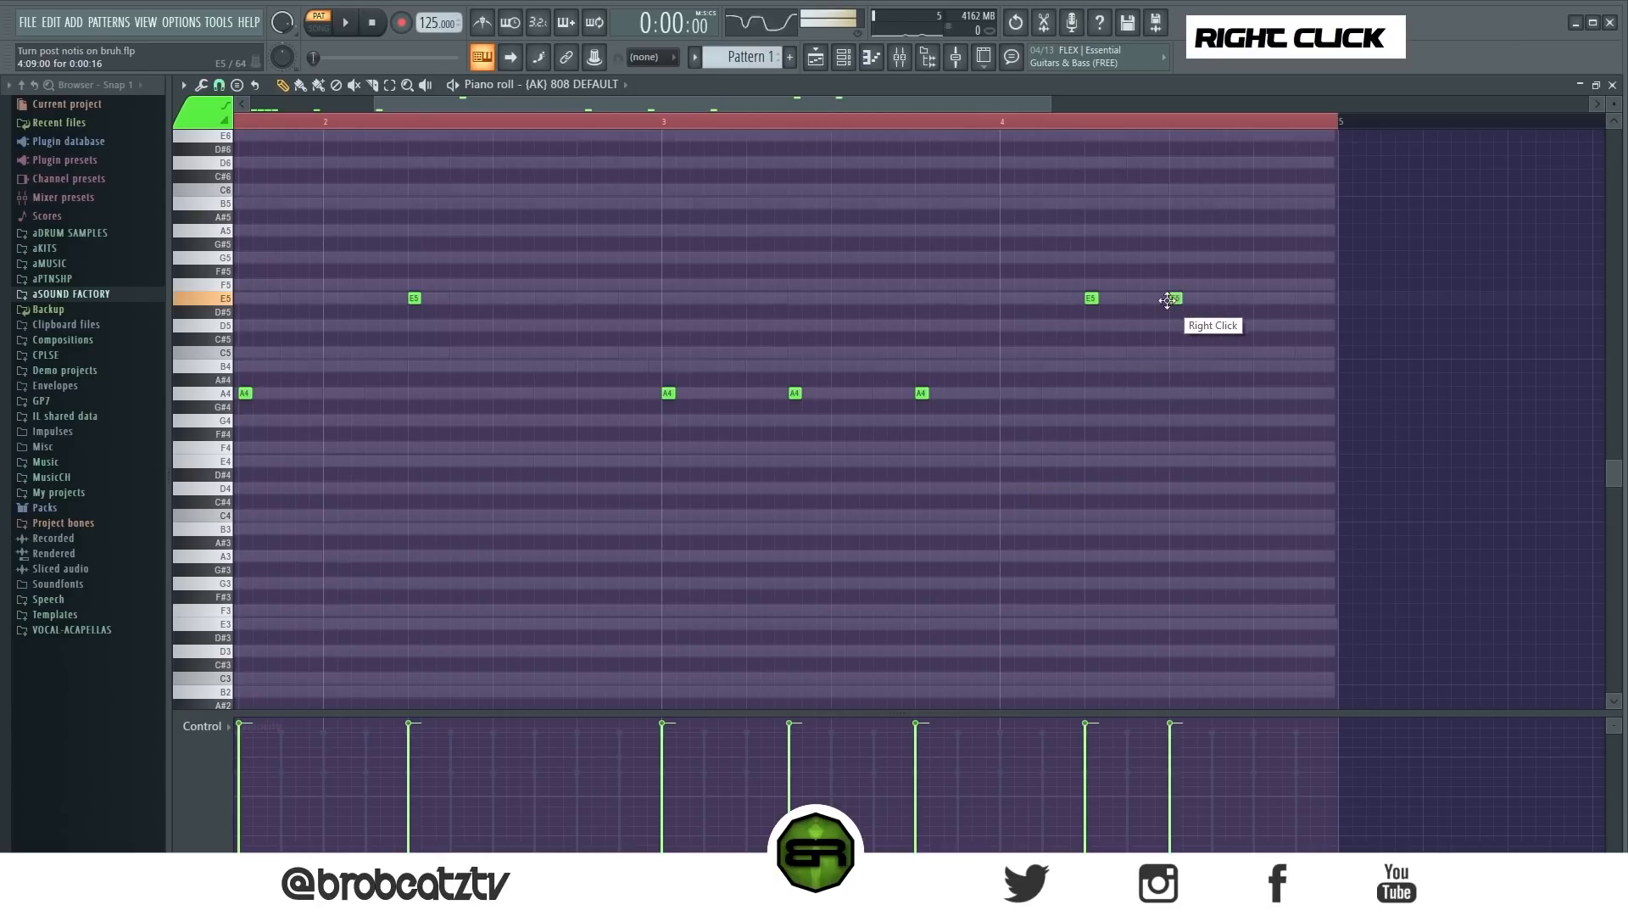
{"action": "left_click", "coordinate": [1218, 299]}
{"action": "left_click", "coordinate": [1175, 299], "text": "ctrl"}
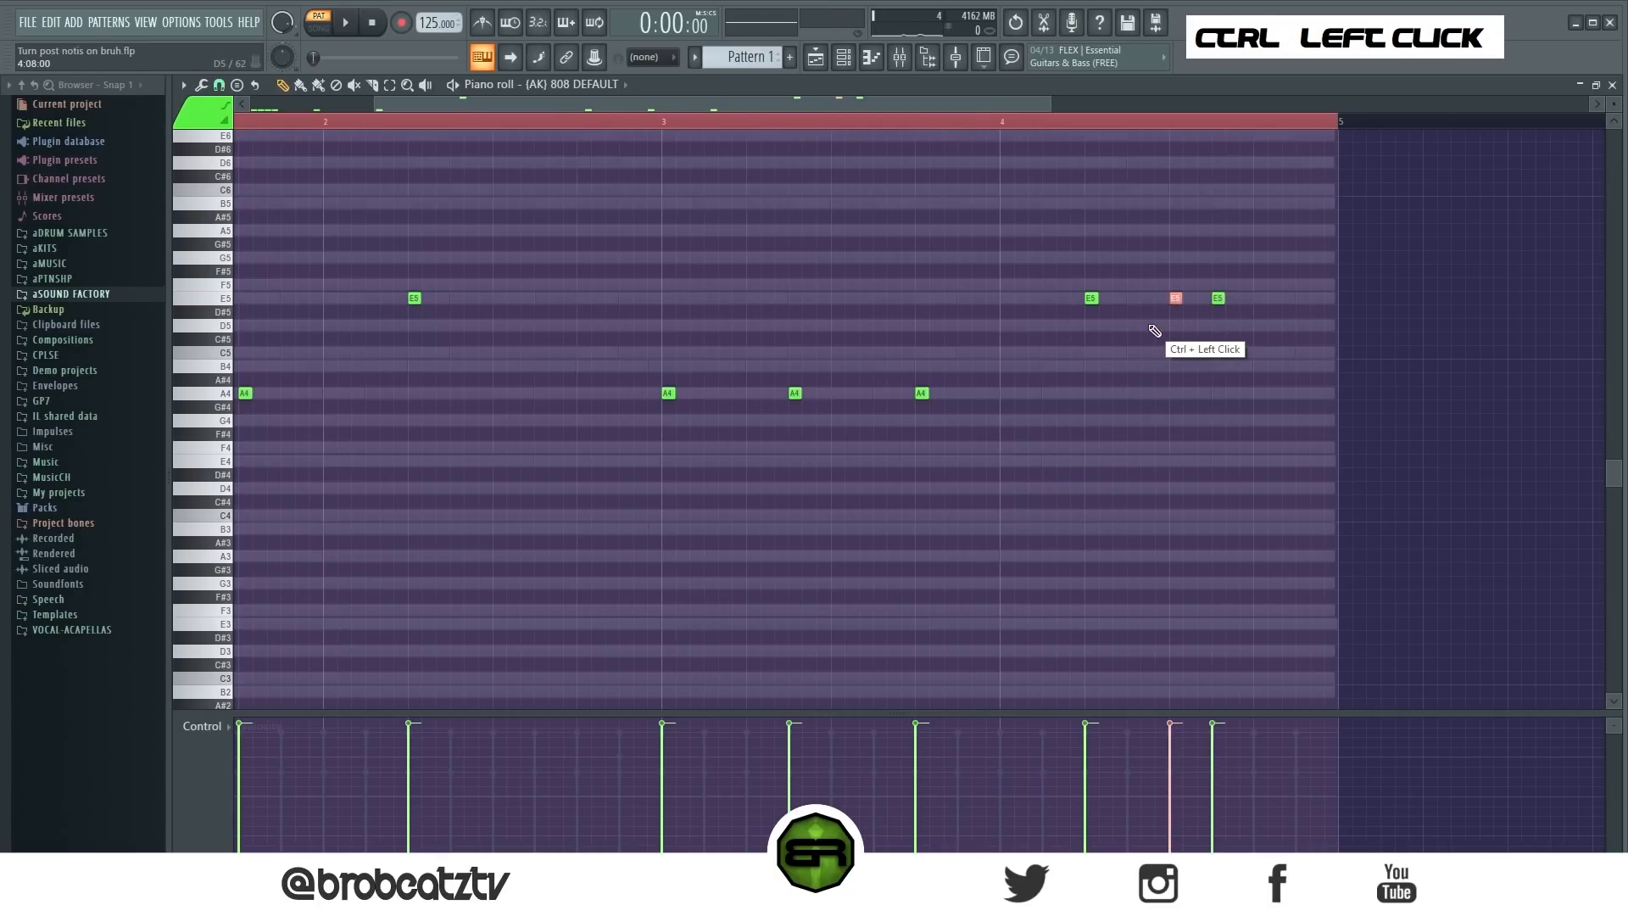
{"action": "key", "text": "ctrl+Up"}
{"action": "scroll", "coordinate": [1155, 327], "scroll_direction": "up", "scroll_amount": 1}
{"action": "right_click", "coordinate": [846, 233]}
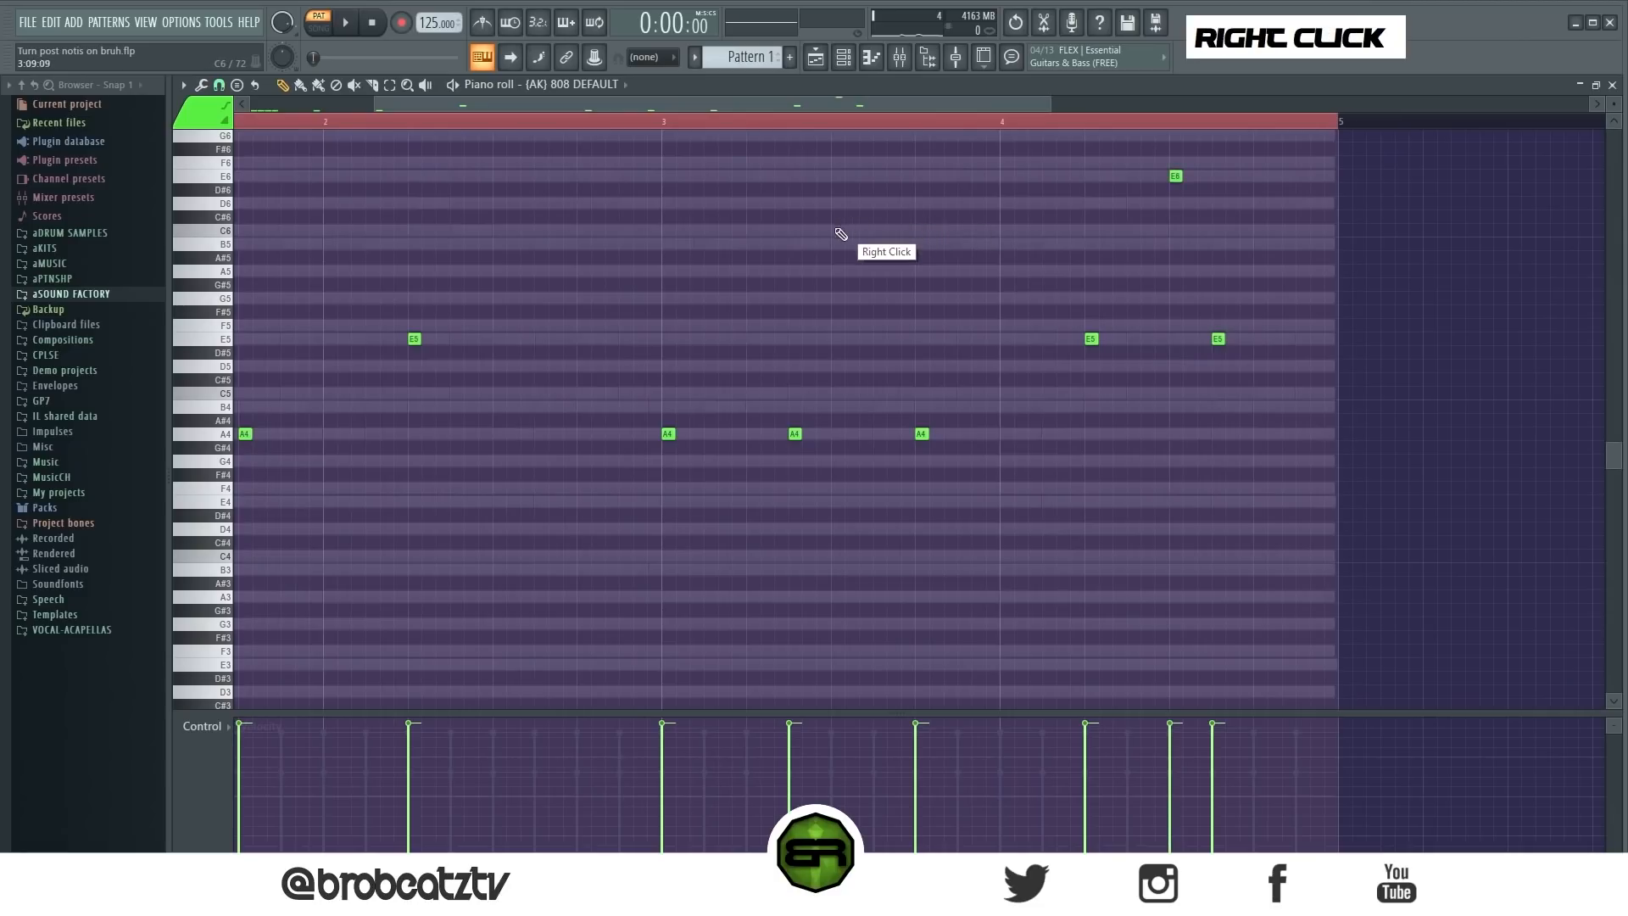
Play back the full four-bar 808 pattern with the melody
{"action": "scroll", "coordinate": [625, 125], "scroll_direction": "down", "scroll_amount": 3}
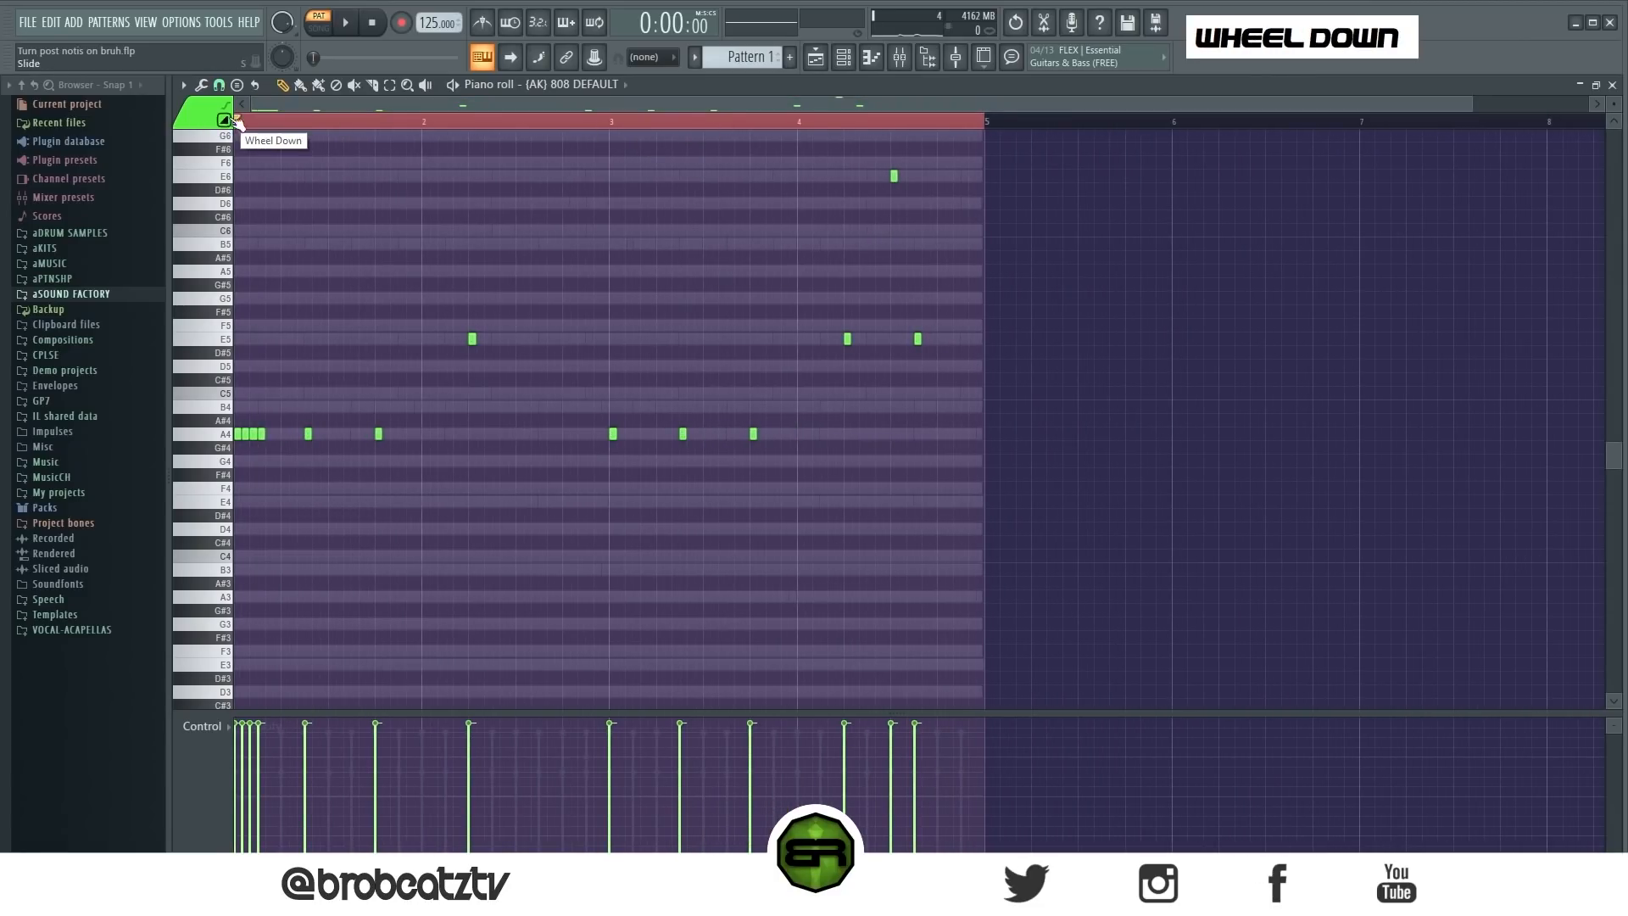
{"action": "key", "text": "space"}
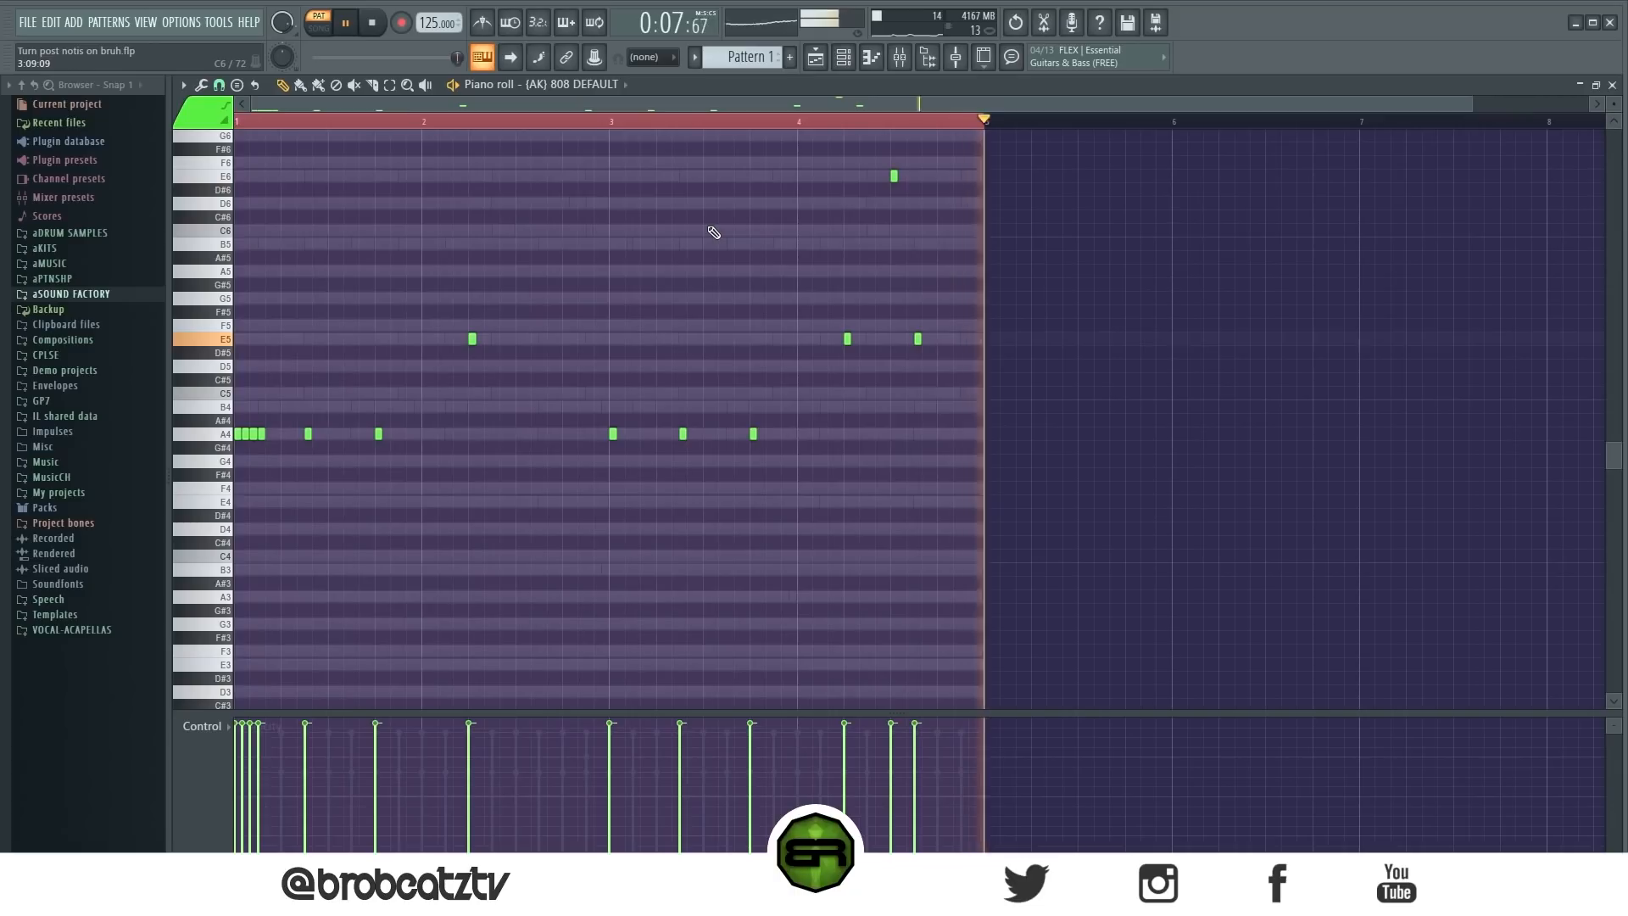
{"action": "key", "text": "space"}
Copy the (AK) 808 DEFAULT channel's notes and paste them into the (AK) KICK (5) channel
{"action": "left_click", "coordinate": [819, 63]}
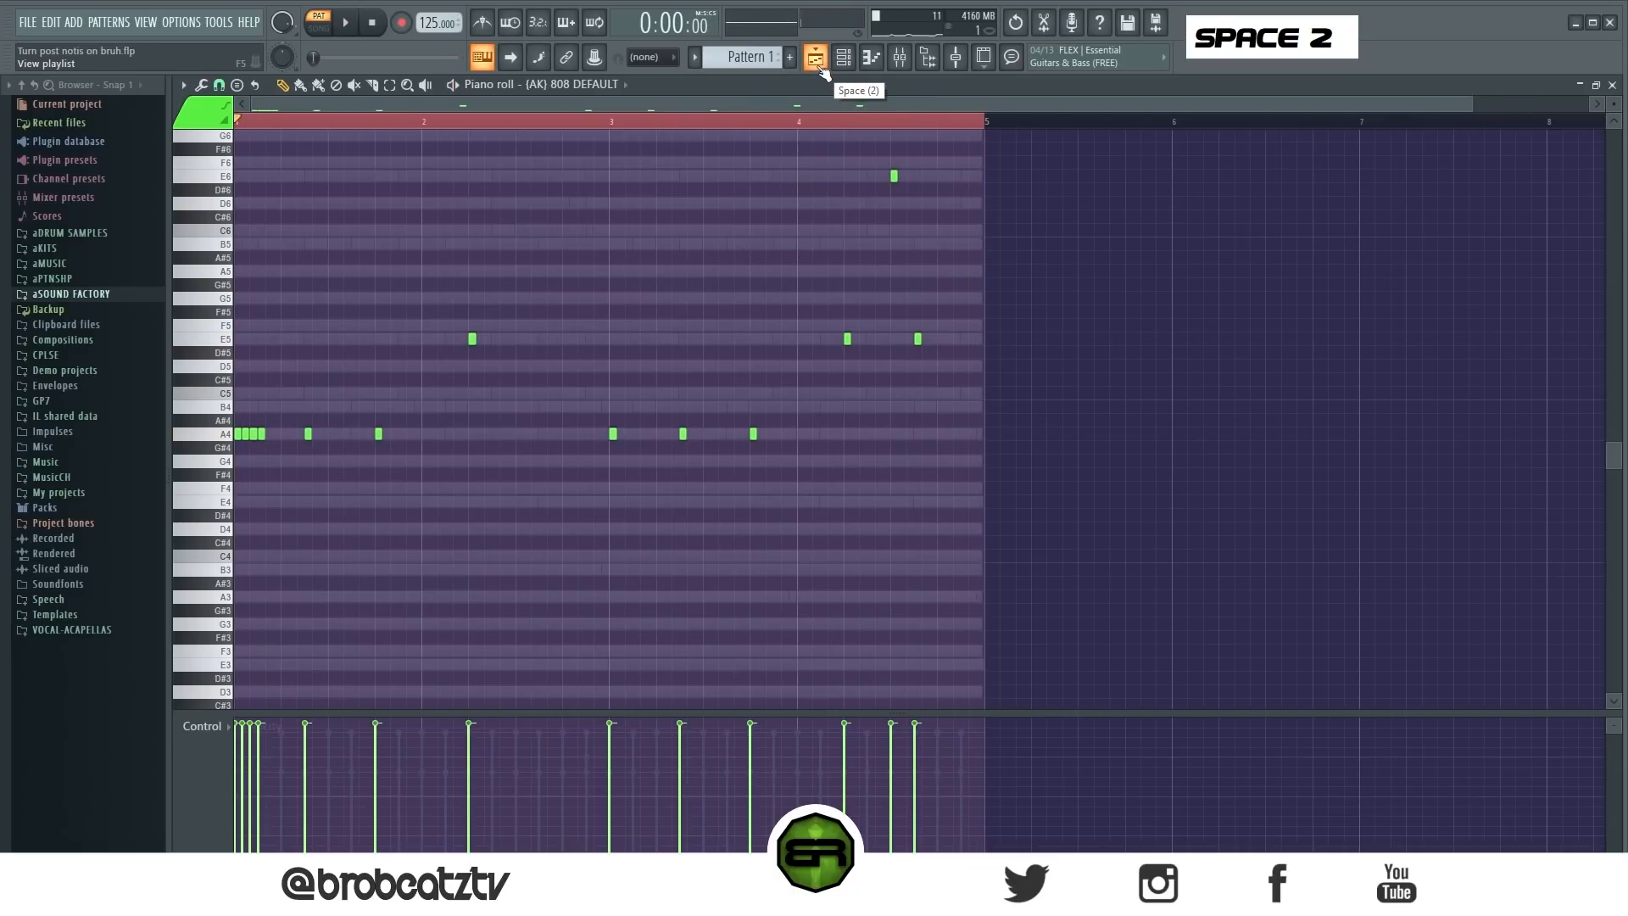
{"action": "left_click", "coordinate": [817, 60]}
{"action": "left_click", "coordinate": [844, 58]}
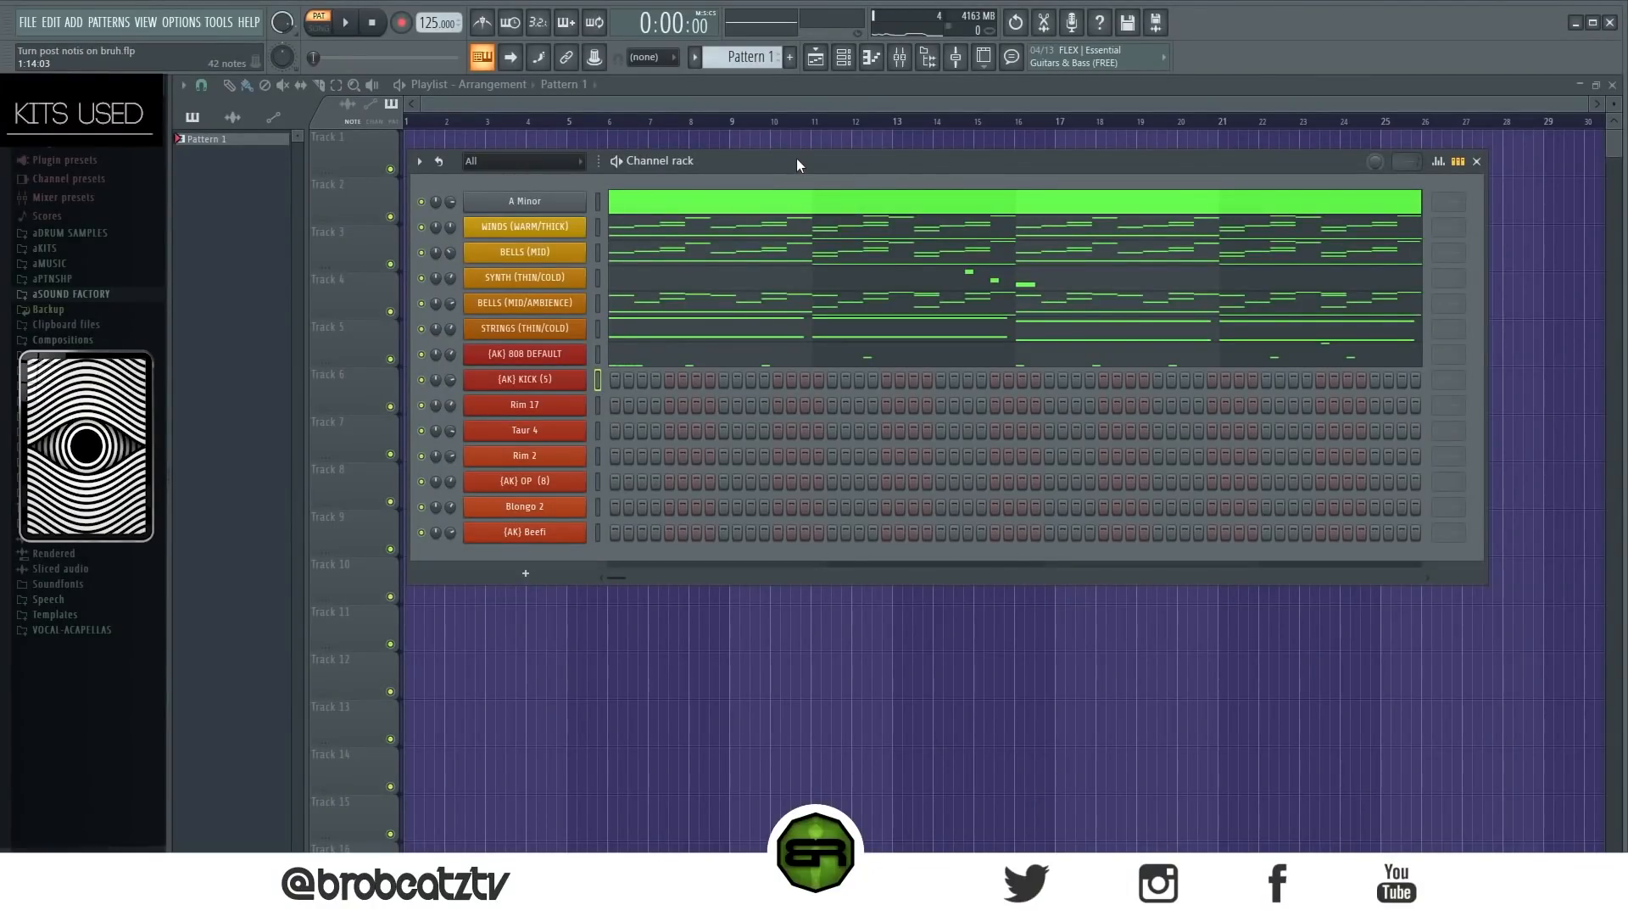
{"action": "right_click", "coordinate": [509, 354]}
{"action": "left_click", "coordinate": [774, 371]}
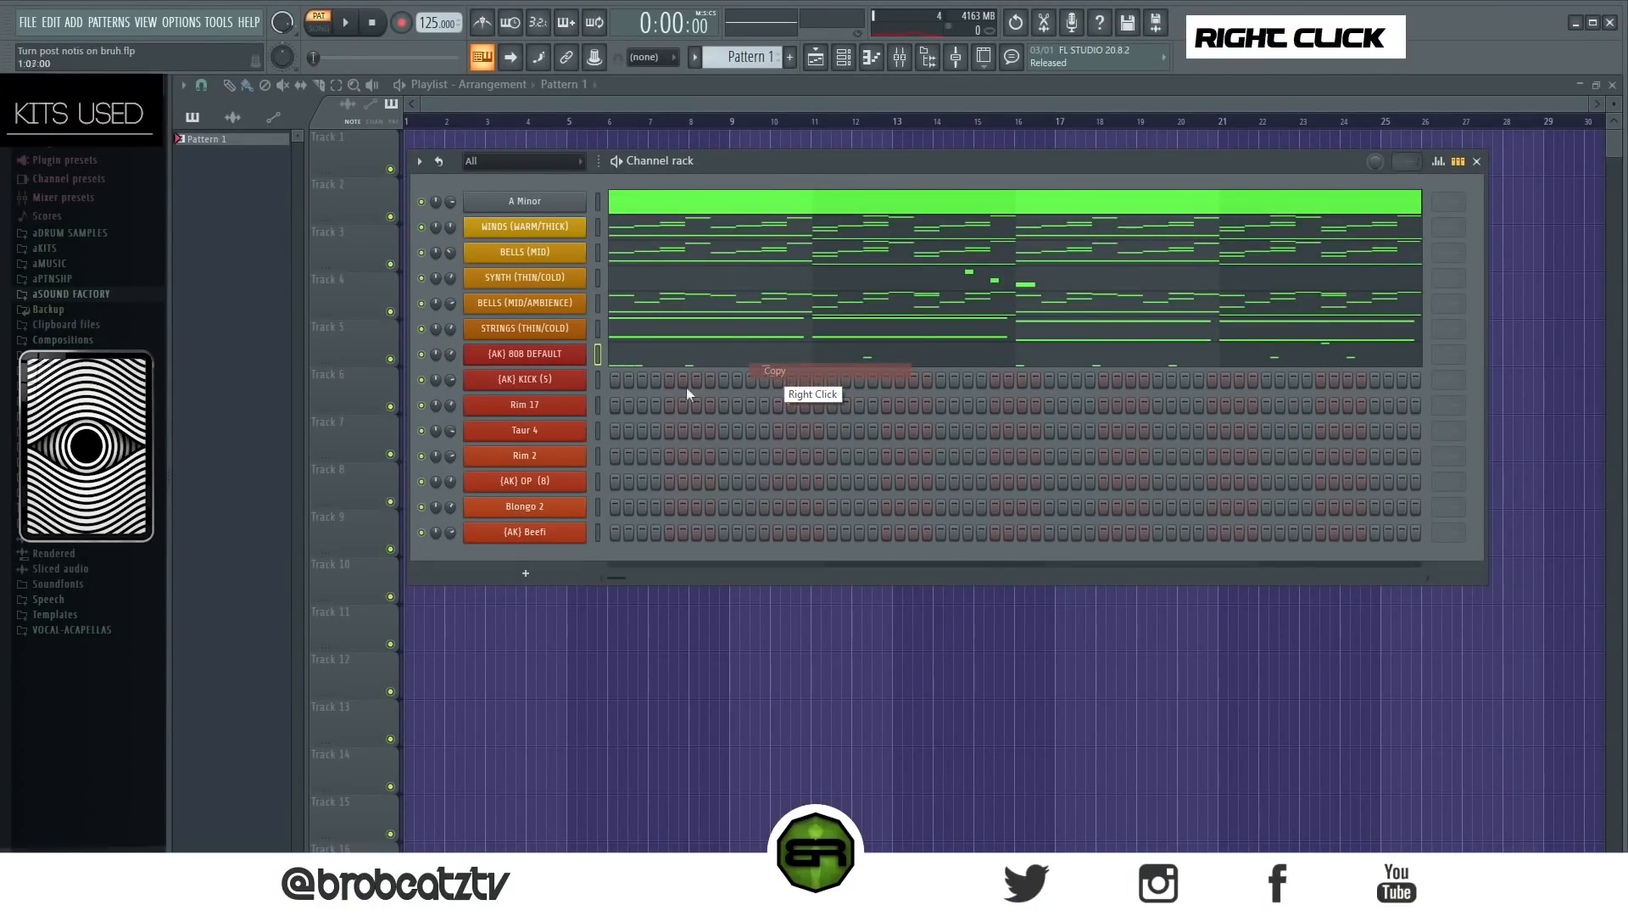
{"action": "right_click", "coordinate": [563, 382]}
{"action": "left_click", "coordinate": [756, 413]}
Move all pasted kick notes to C5 with the limiter/transposer and delete the three repeated hits after the first one in bar 1
{"action": "double_click", "coordinate": [719, 383]}
{"action": "key", "text": "ctrl+a"}
{"action": "key", "text": "alt+k"}
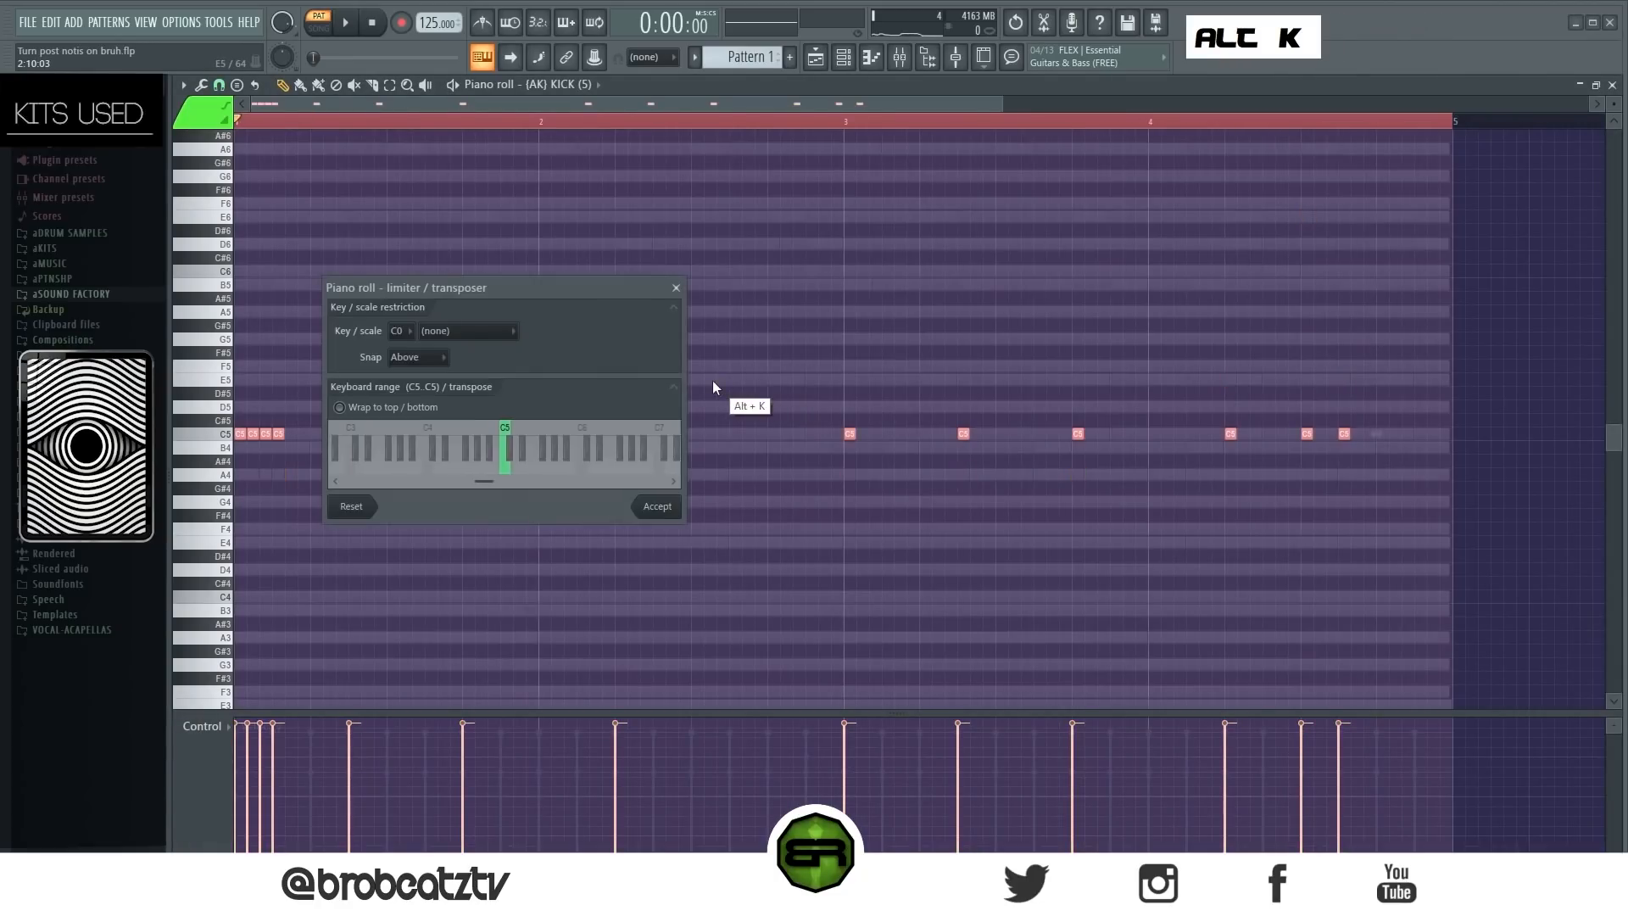
{"action": "key", "text": "Return"}
{"action": "right_click", "coordinate": [286, 431]}
{"action": "right_click", "coordinate": [278, 433]}
Duplicate the kick notes onto B4 at full velocity and delete the hit on beat 3 of bar 4
{"action": "key", "text": "ctrl+a"}
{"action": "left_click_drag", "start_coordinate": [242, 434], "coordinate": [229, 446]}
{"action": "key", "text": "ctrl+a"}
{"action": "scroll", "coordinate": [320, 346], "scroll_direction": "up", "scroll_amount": 7}
{"action": "right_click", "coordinate": [1071, 339]}
{"action": "right_click", "coordinate": [1307, 437]}
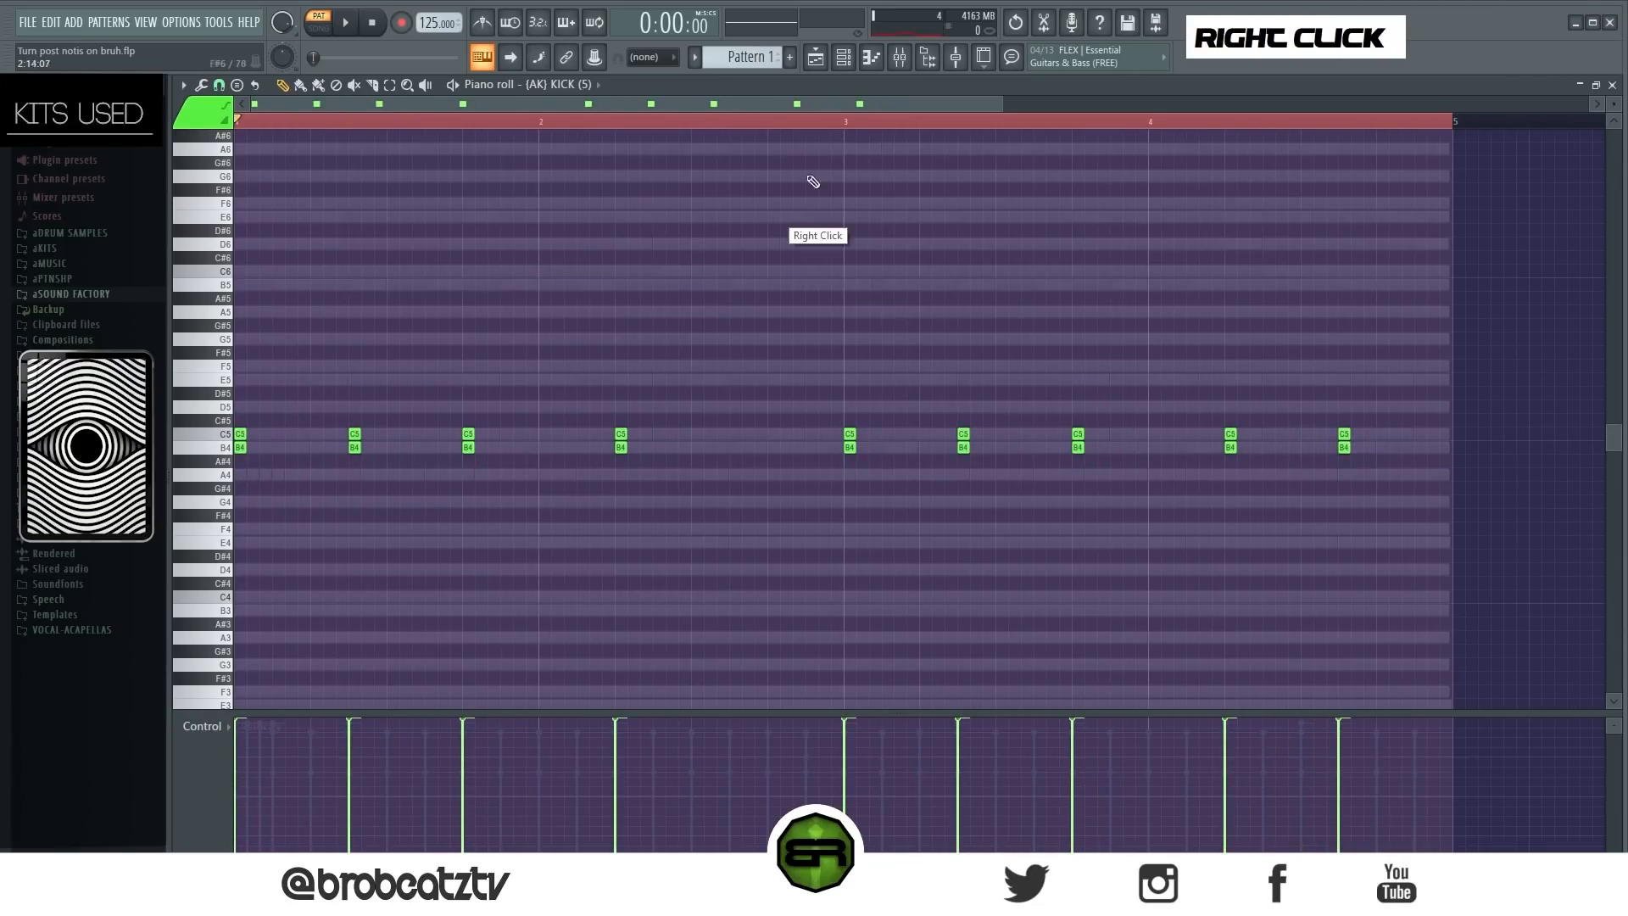
Place a rim hit on beat 3 of every bar, using Rim 17 in bars 1 and 3 and Rim 2 in bars 2 and 4
{"action": "left_click", "coordinate": [844, 57]}
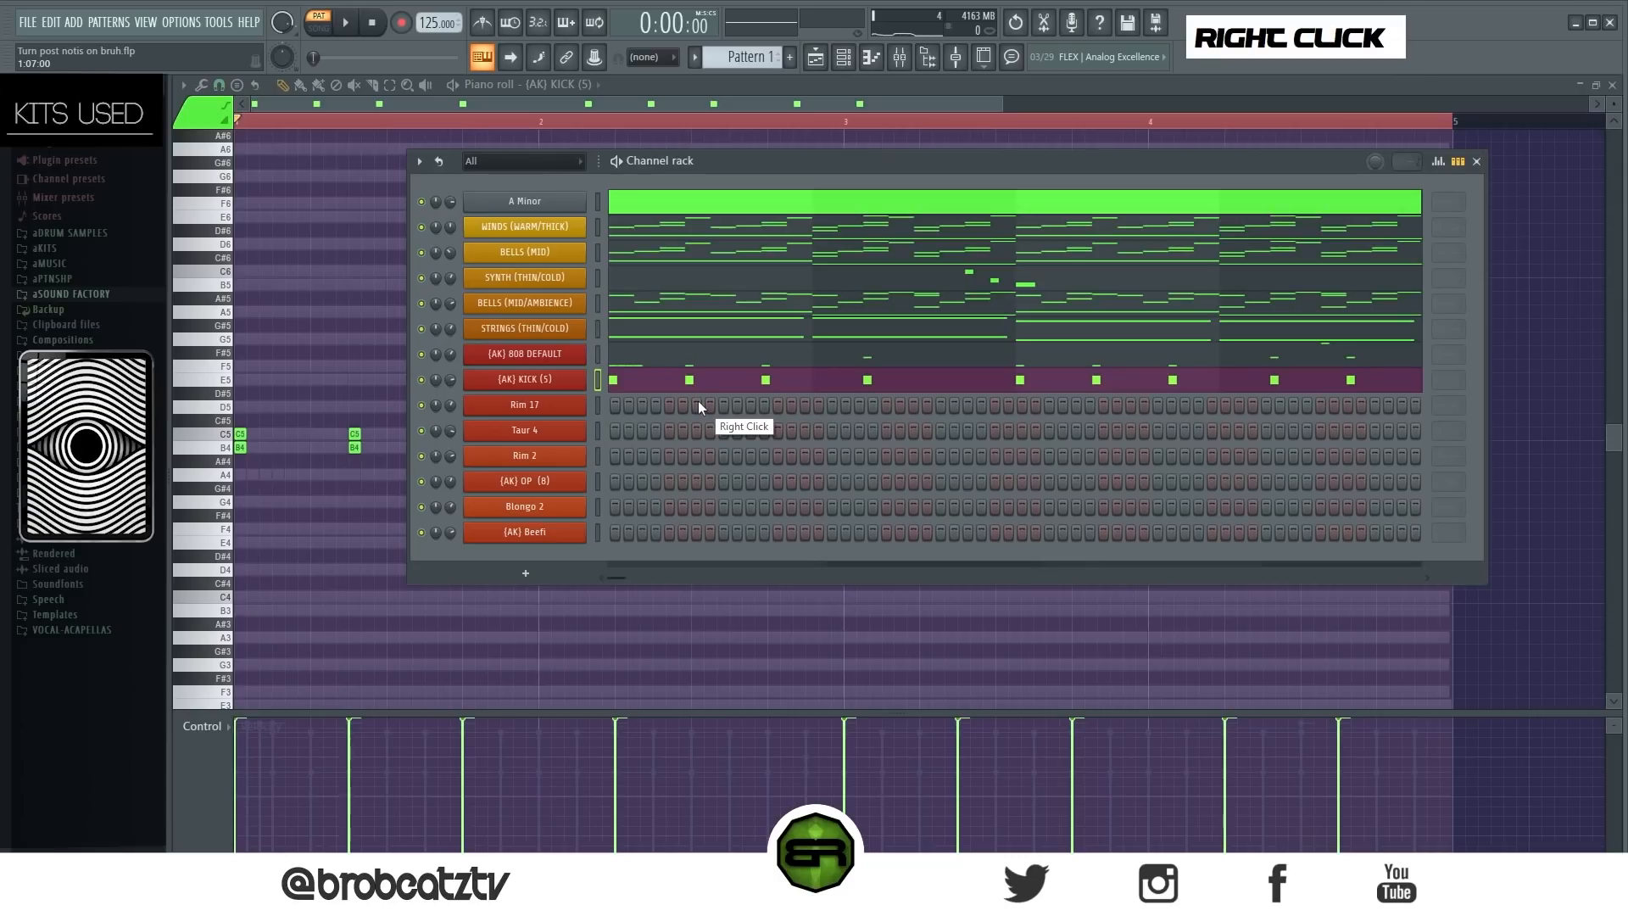
{"action": "left_click", "coordinate": [940, 405]}
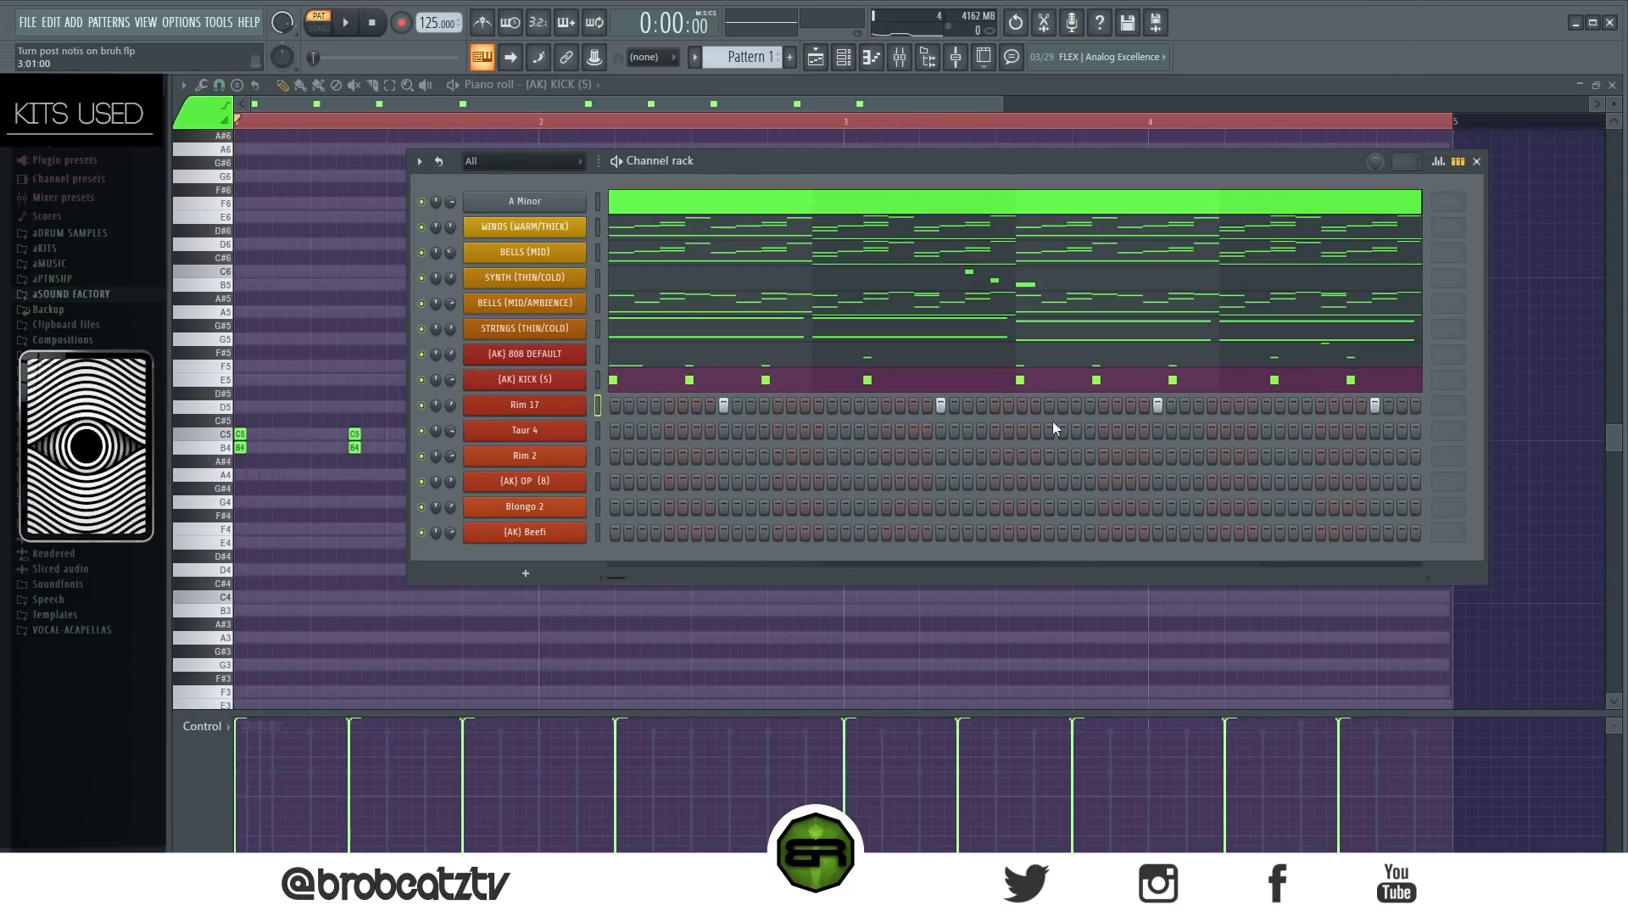
{"action": "left_click", "coordinate": [943, 455]}
{"action": "right_click", "coordinate": [941, 405]}
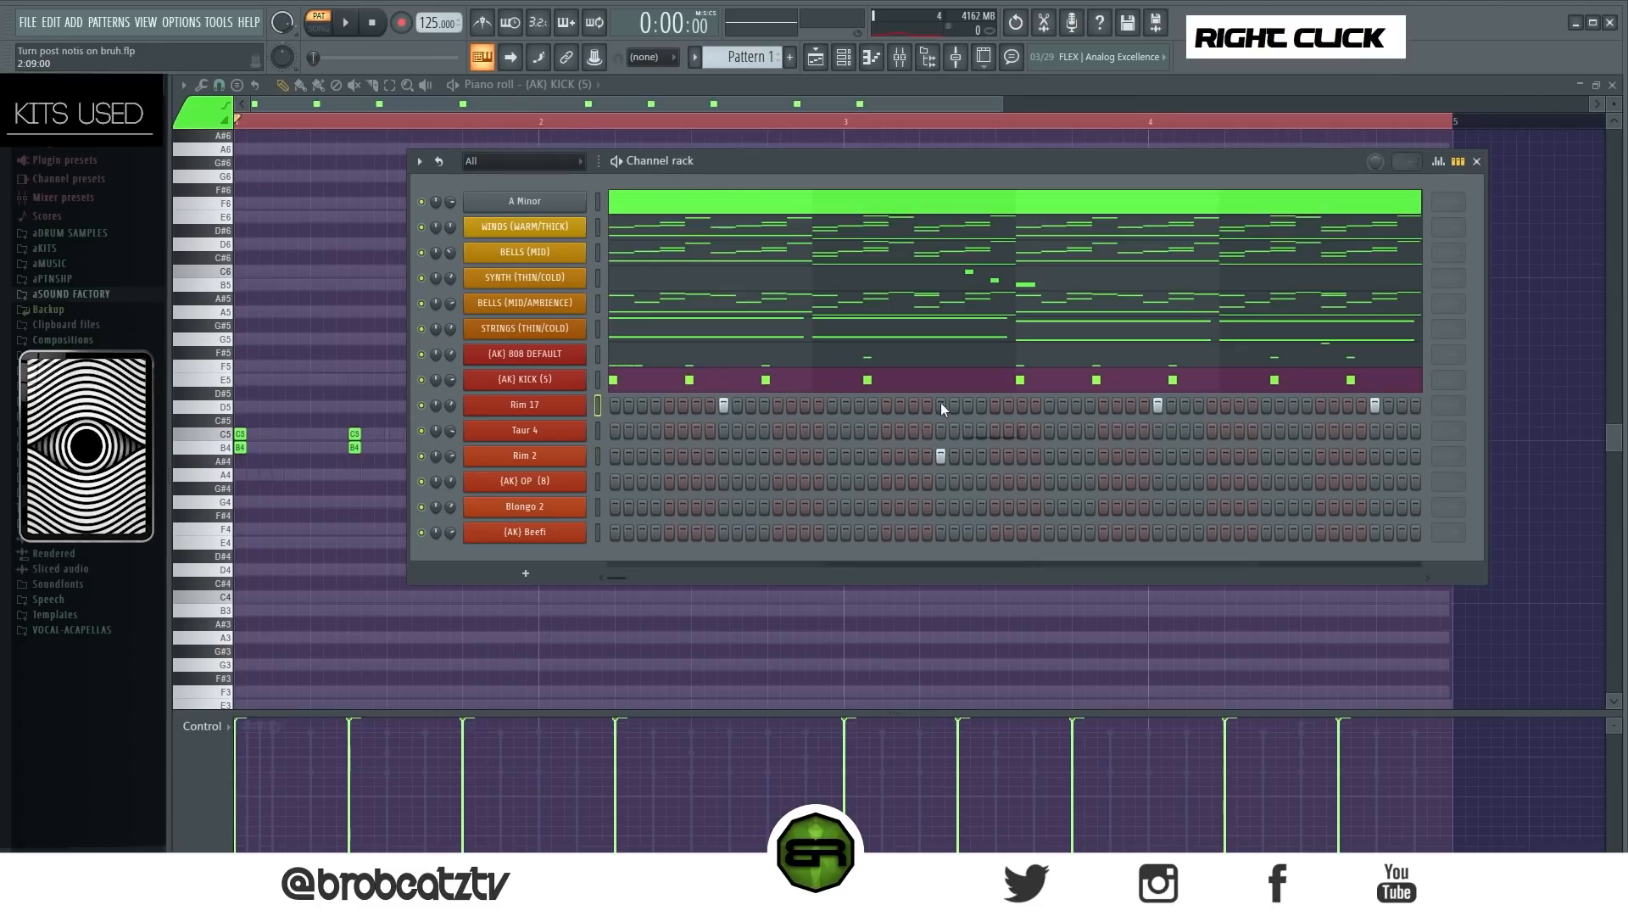
Lower the note velocities of the Rim 17 hits slightly and of the Rim 2 hits a bit more
{"action": "right_click", "coordinate": [578, 405]}
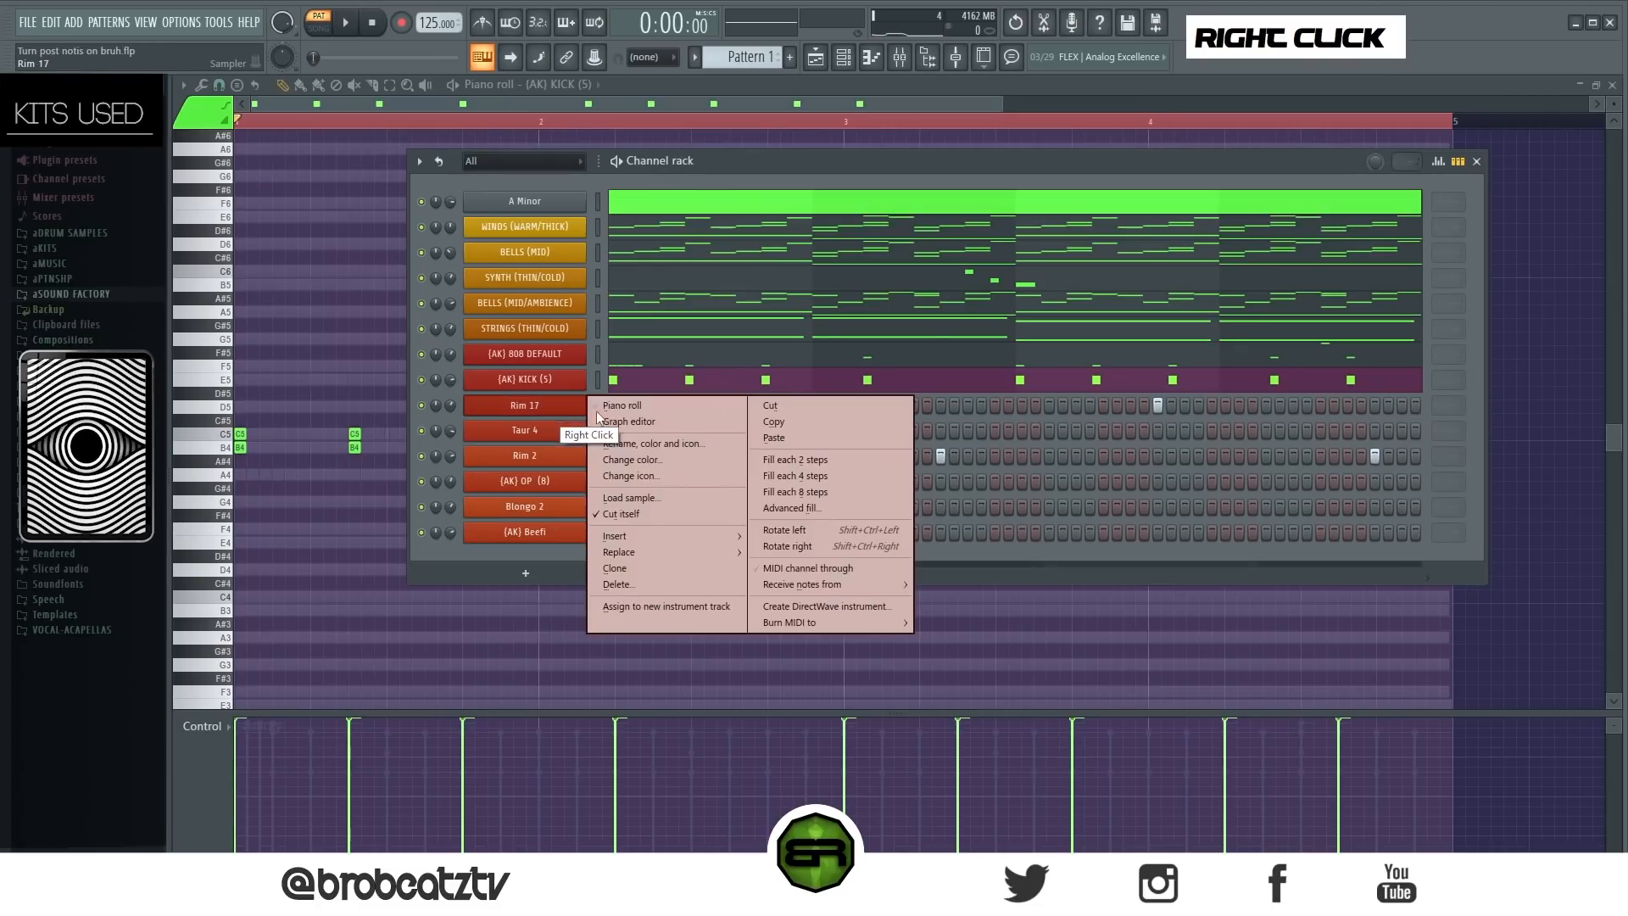
{"action": "left_click", "coordinate": [628, 404]}
{"action": "key", "text": "ctrl+a"}
{"action": "scroll", "coordinate": [639, 394], "scroll_direction": "up", "scroll_amount": 5, "text": "alt"}
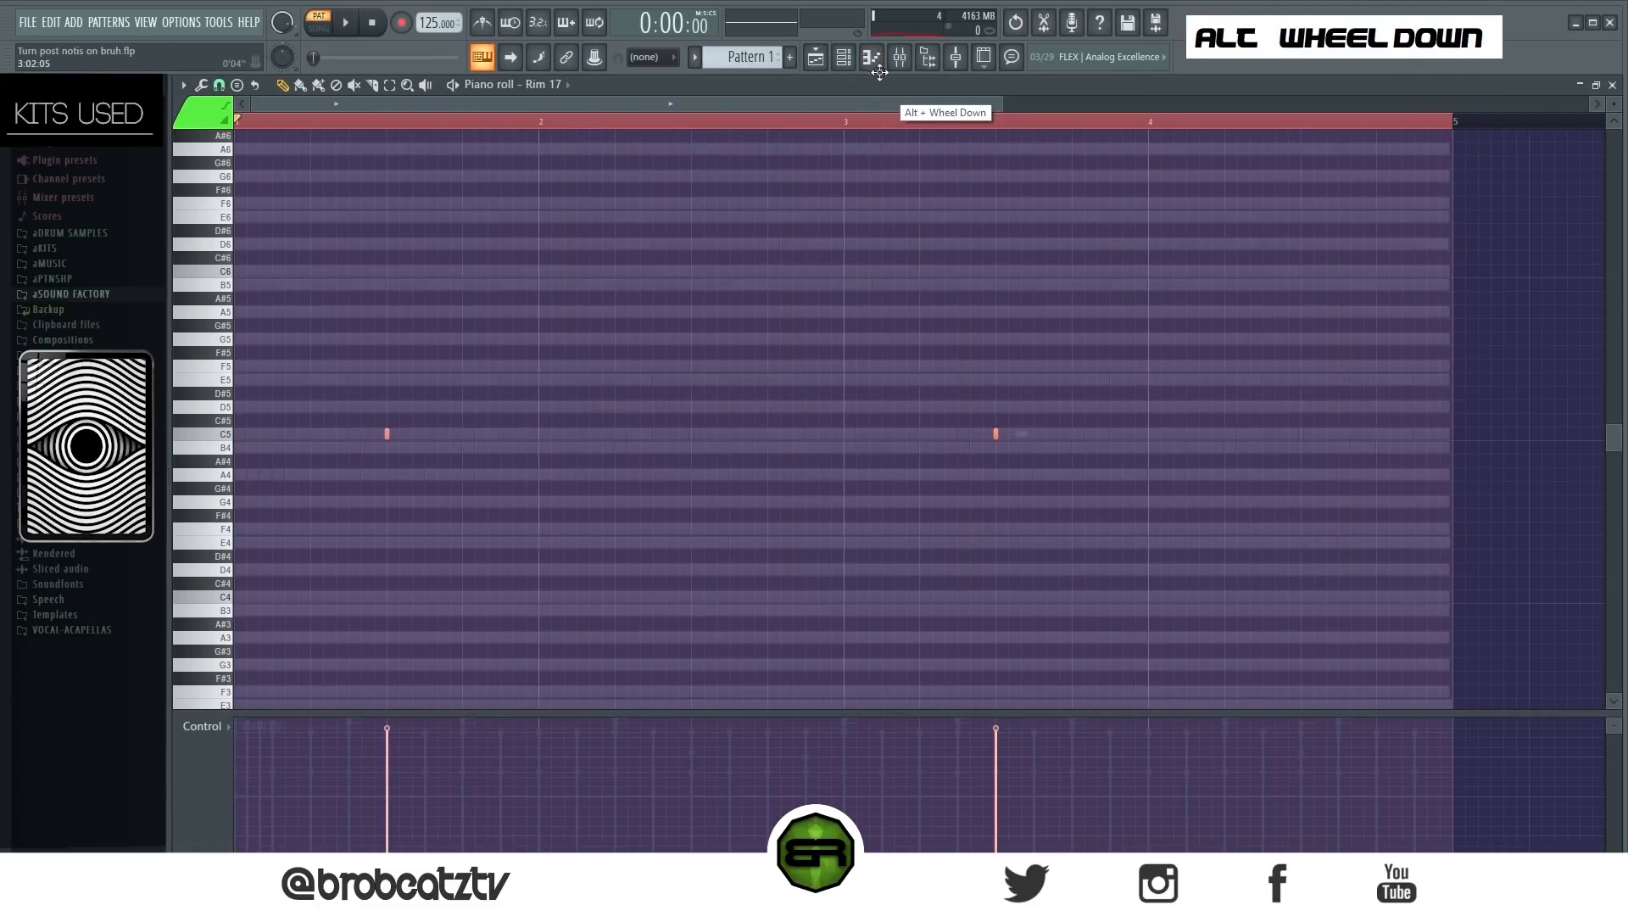
{"action": "left_click", "coordinate": [843, 57]}
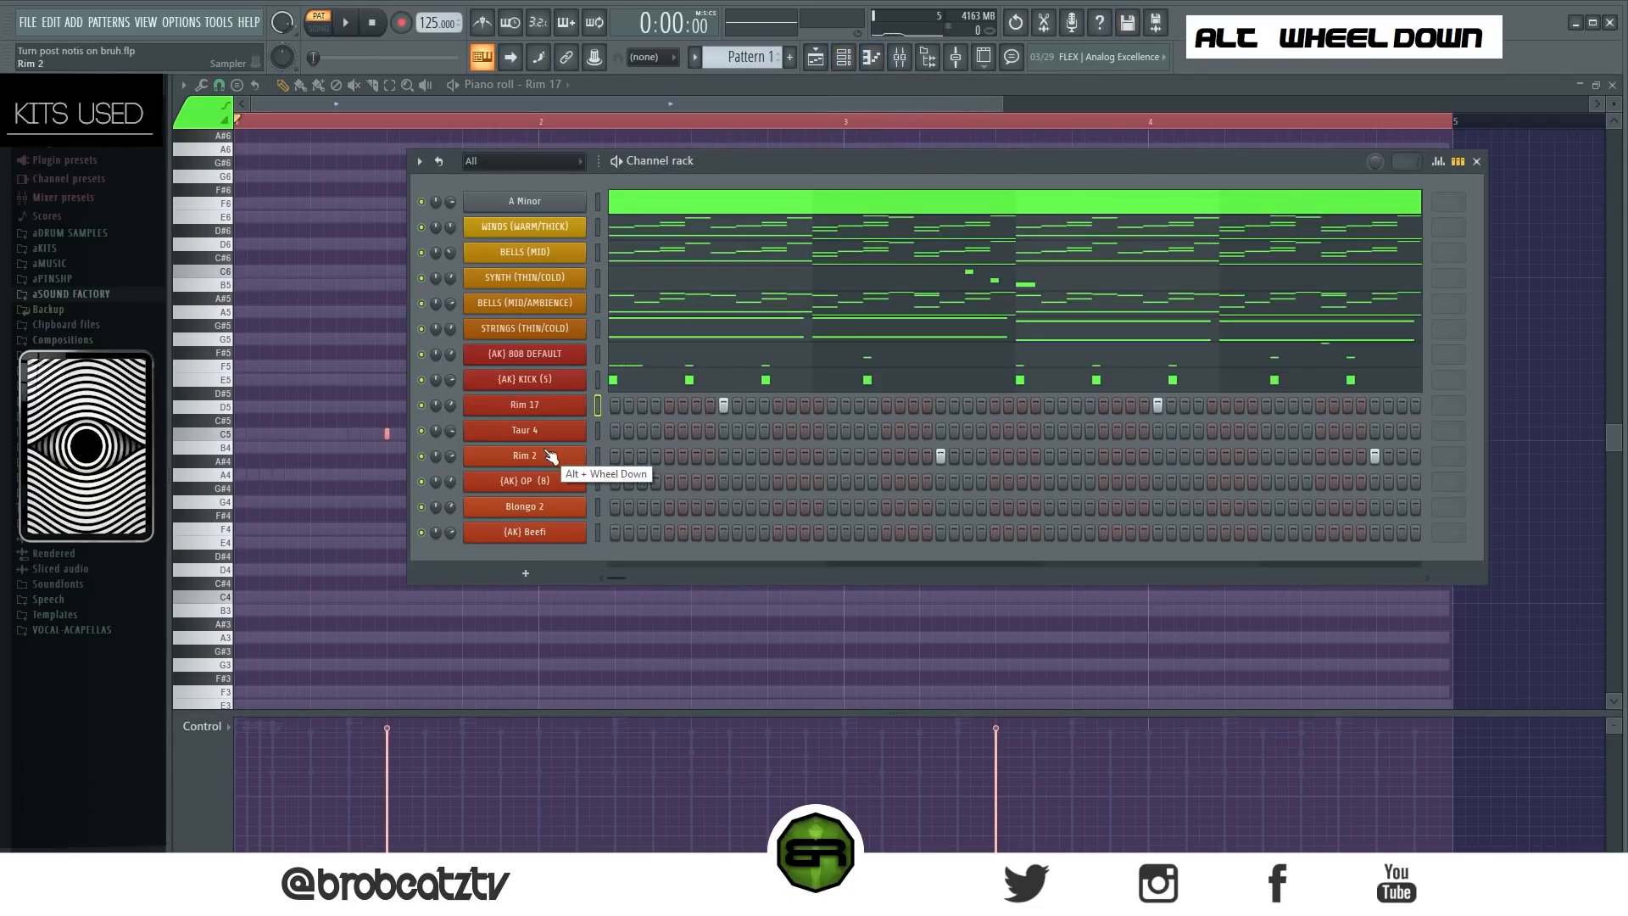
{"action": "right_click", "coordinate": [581, 454]}
{"action": "left_click", "coordinate": [640, 453]}
{"action": "scroll", "coordinate": [678, 449], "scroll_direction": "up", "scroll_amount": 2, "text": "alt"}
Add Taur 4 hits on step 11 of bars 1 and 3 while auditioning the beat
{"action": "key", "text": "space"}
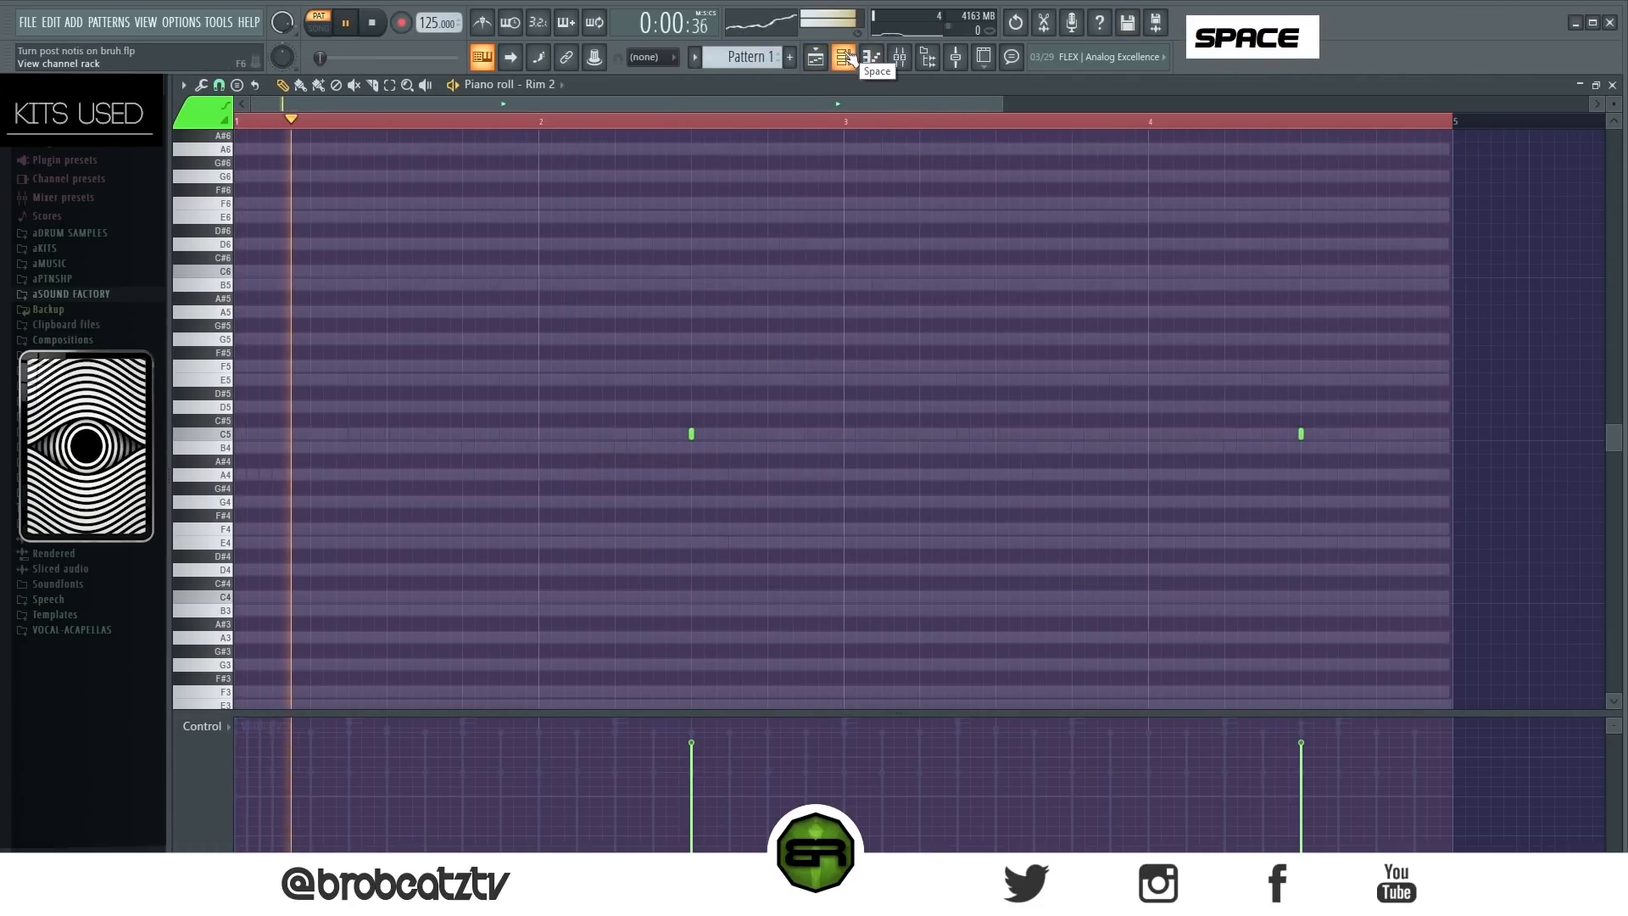
{"action": "left_click", "coordinate": [844, 56]}
{"action": "left_click", "coordinate": [751, 430]}
{"action": "key", "text": "space"}
{"action": "key", "text": "space"}
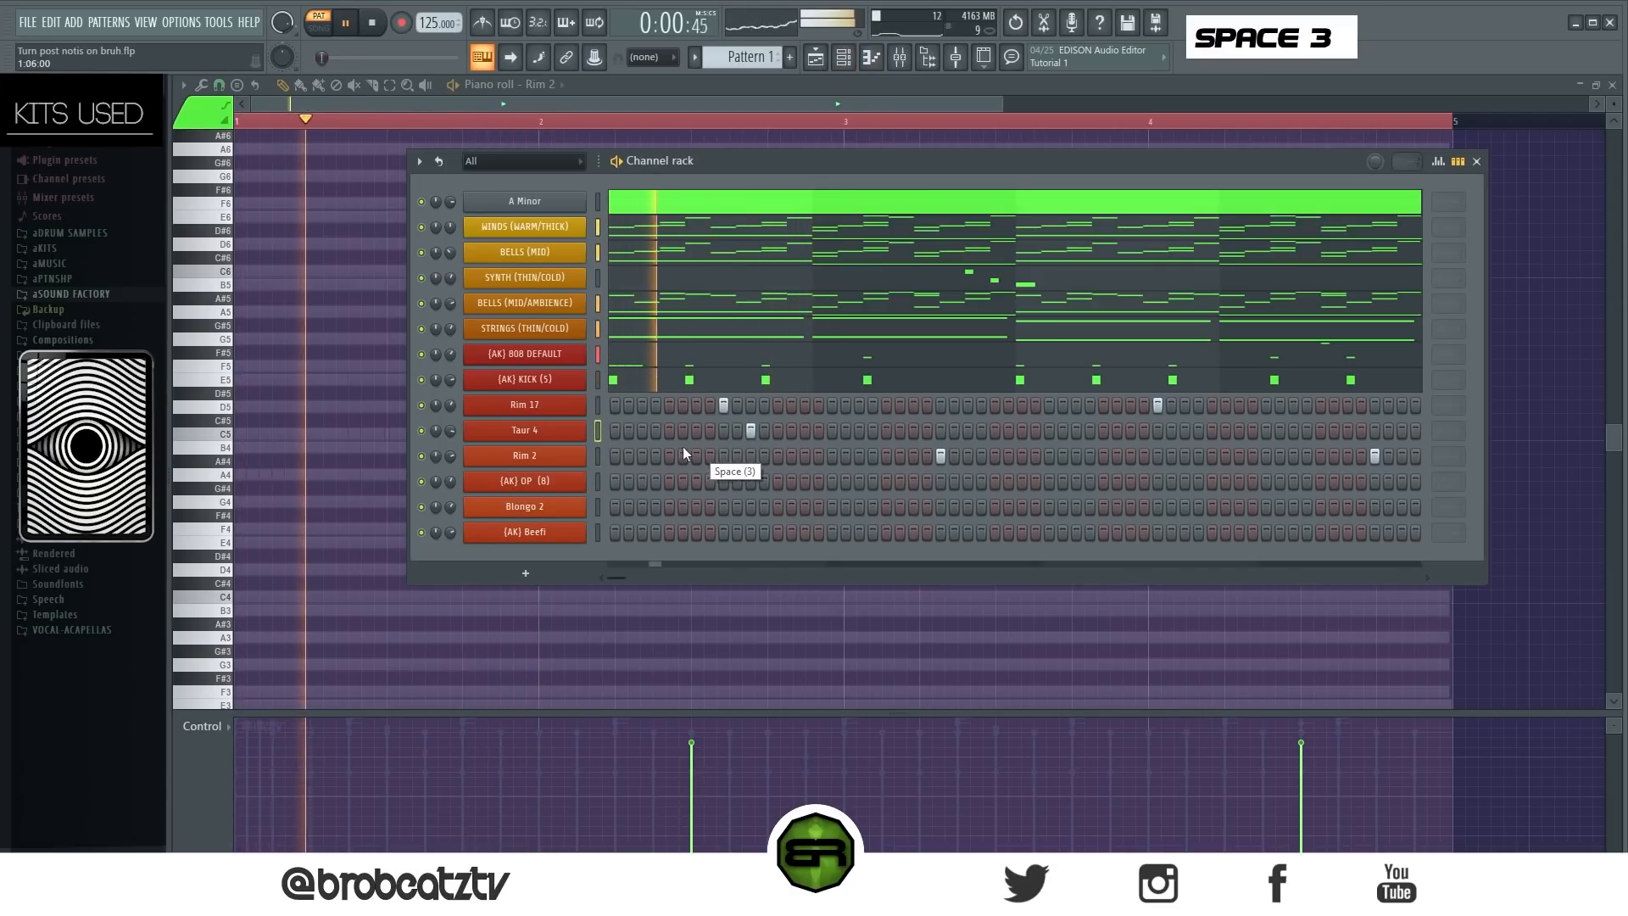
{"action": "left_click", "coordinate": [1184, 431]}
{"action": "key", "text": "space"}
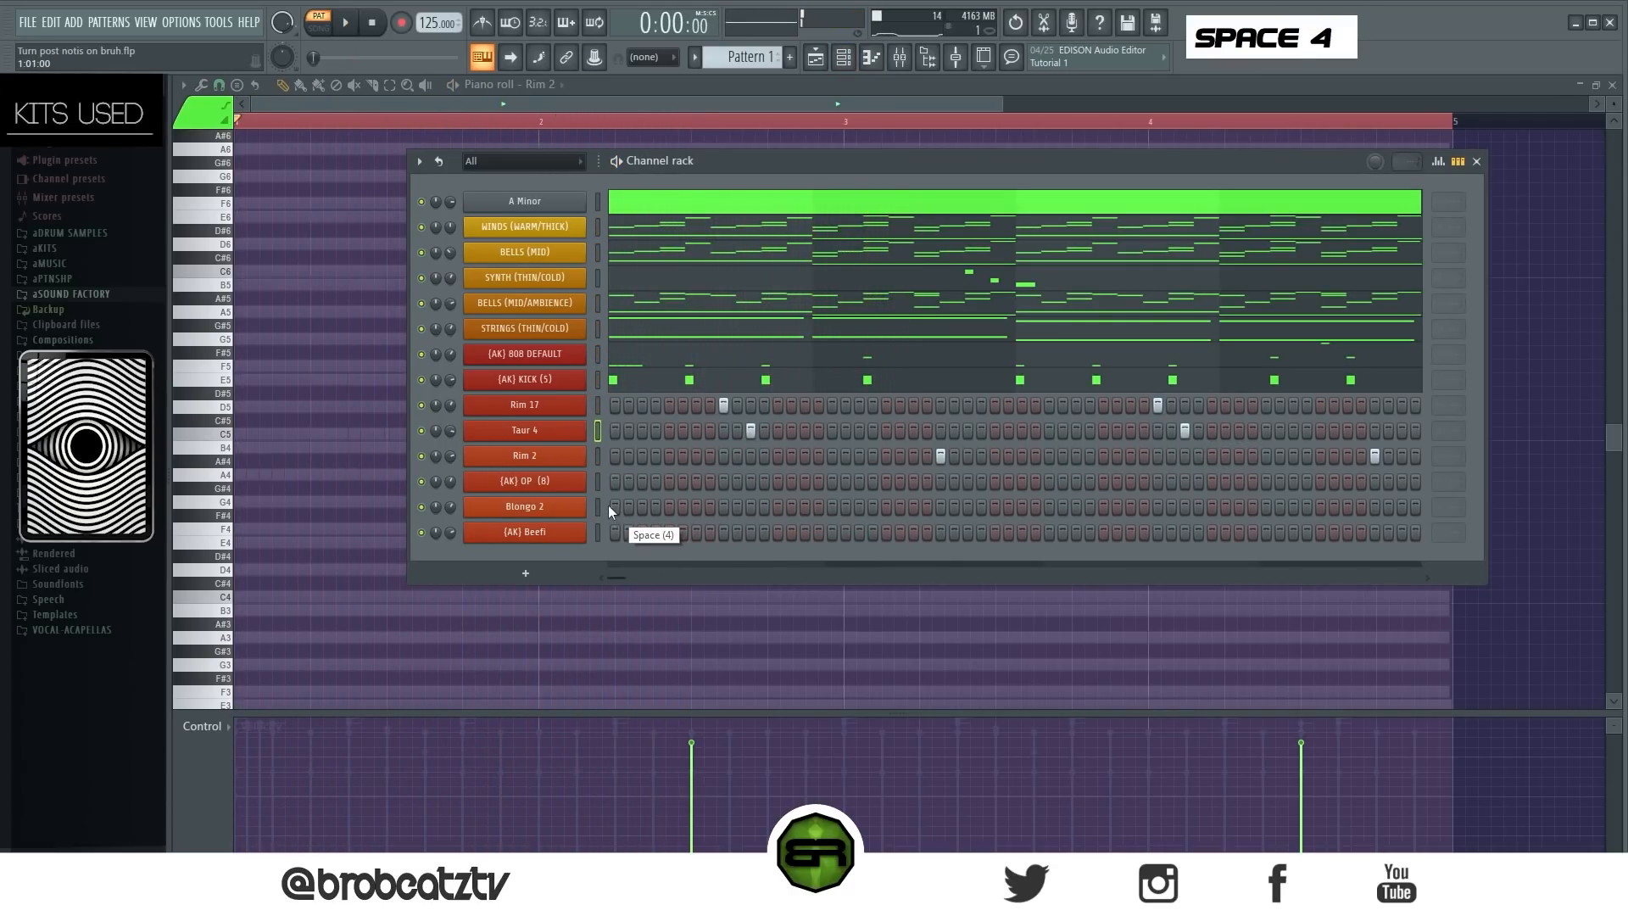
Place Blongo 2 hits on beats 1 and 2 of all four bars and play the pattern back
{"action": "left_click", "coordinate": [614, 506]}
{"action": "left_click", "coordinate": [669, 506]}
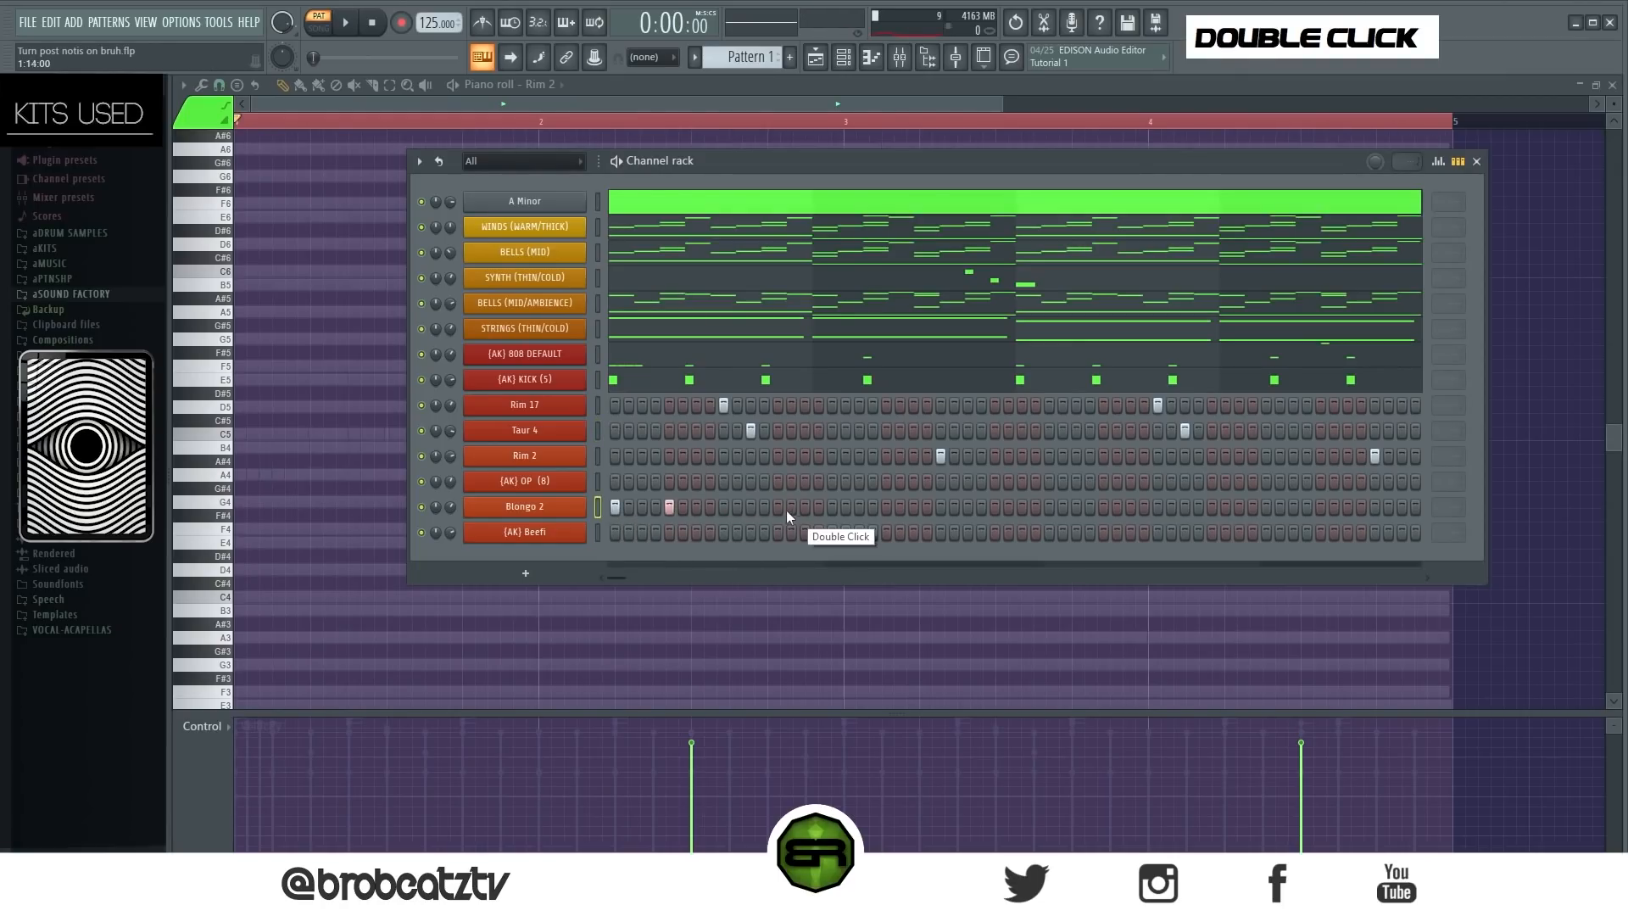
{"action": "right_click", "coordinate": [821, 506]}
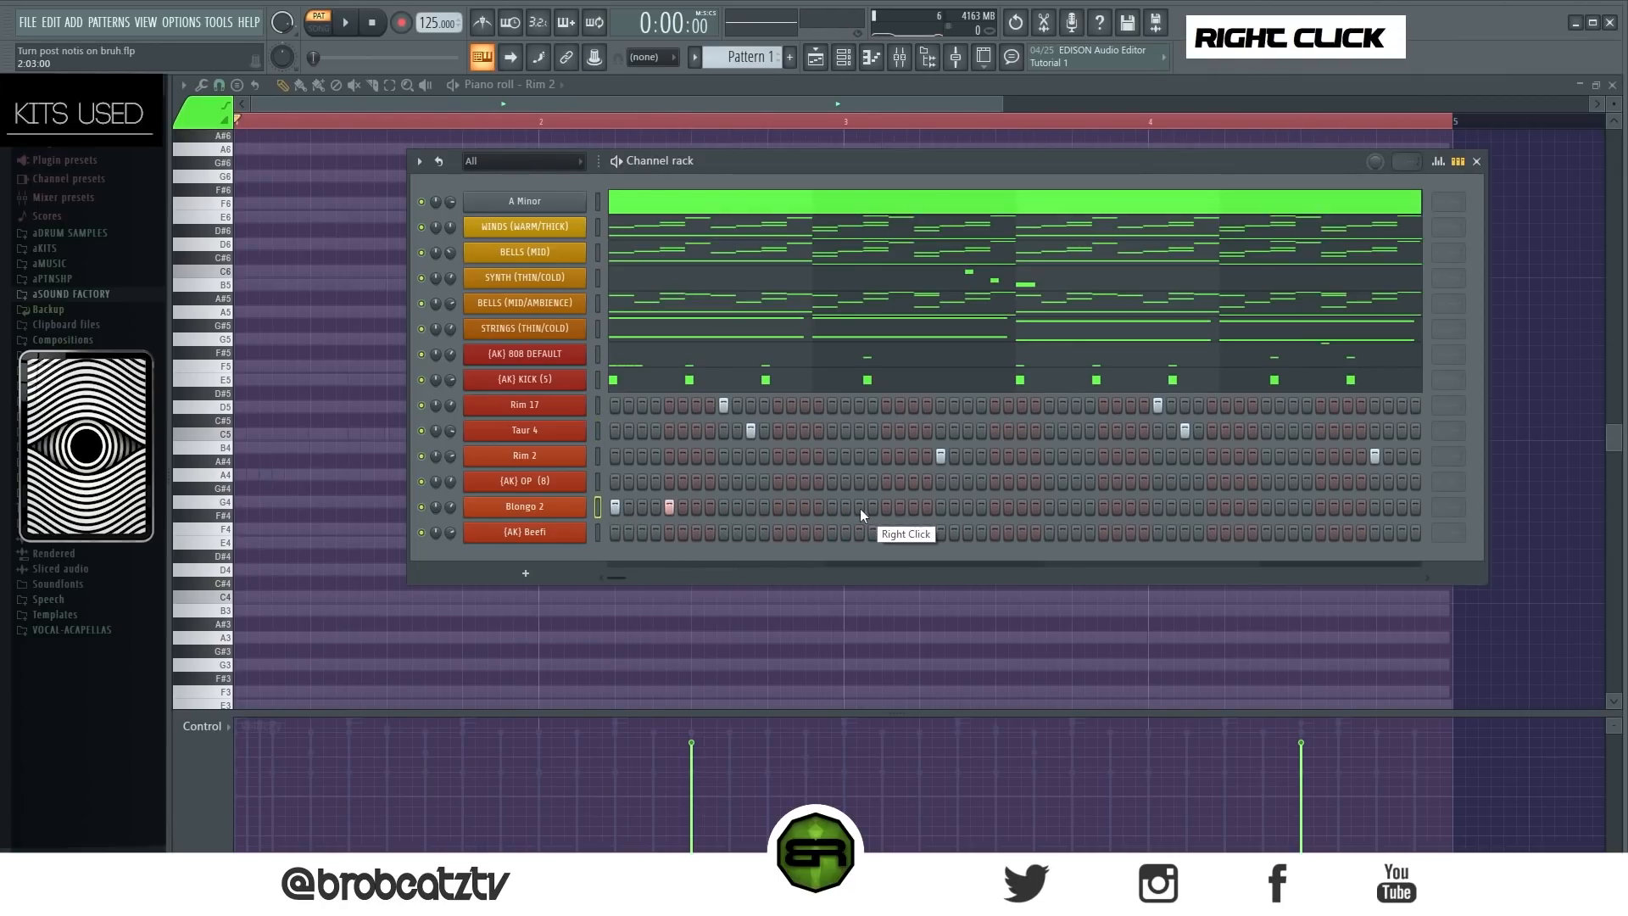
{"action": "left_click", "coordinate": [831, 506]}
{"action": "left_click", "coordinate": [886, 507]}
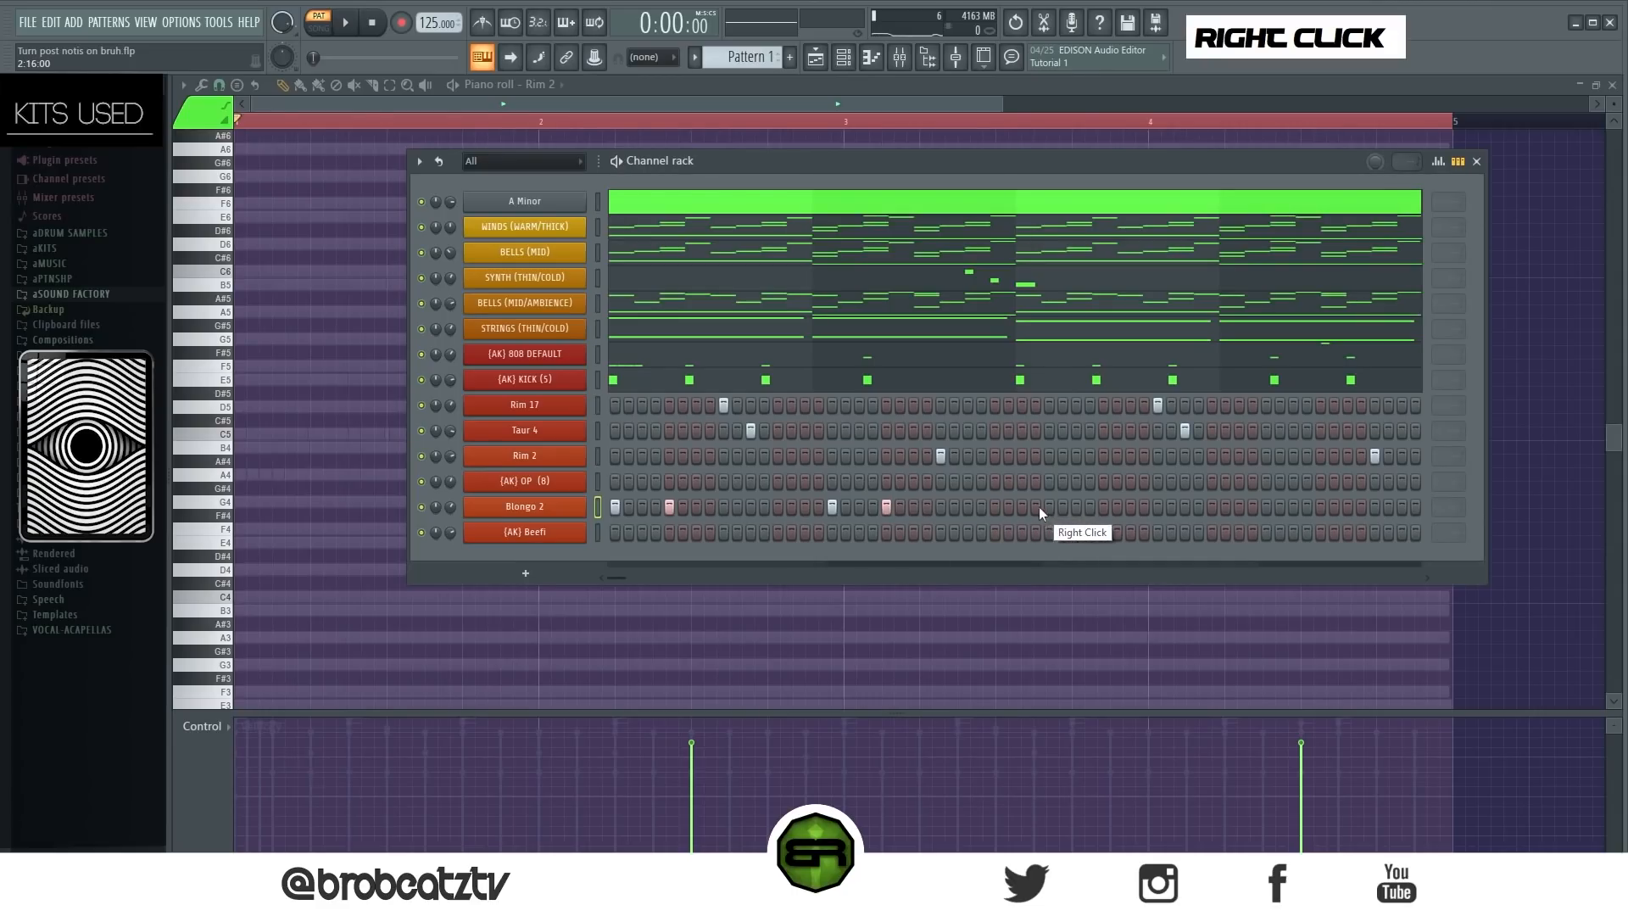
{"action": "left_click", "coordinate": [1265, 507]}
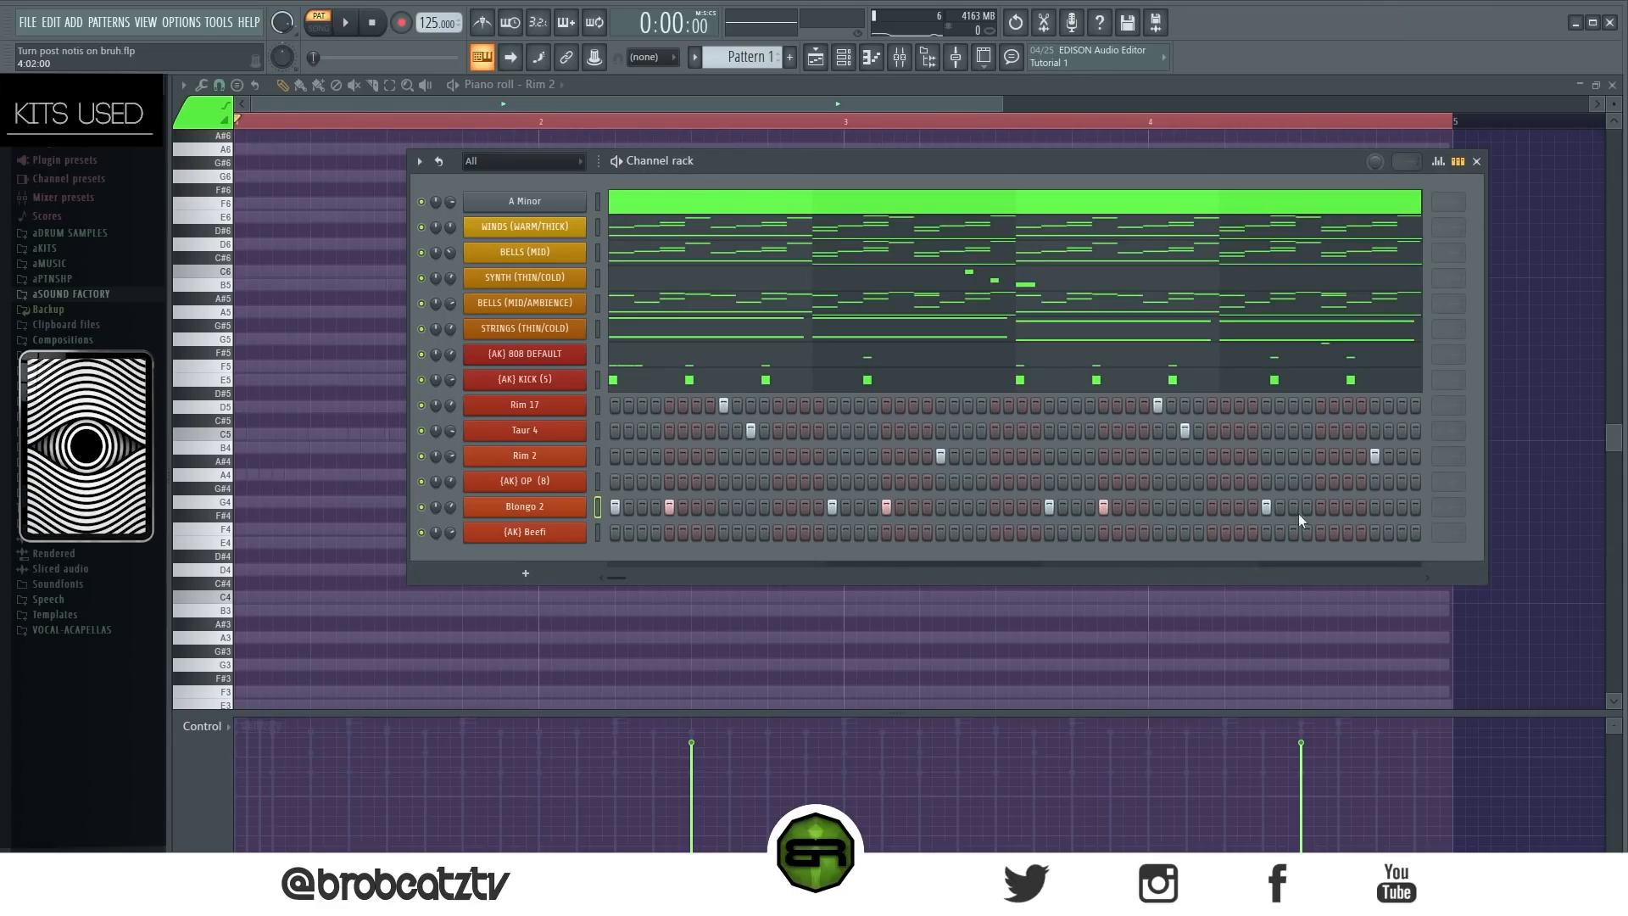
{"action": "key", "text": "space"}
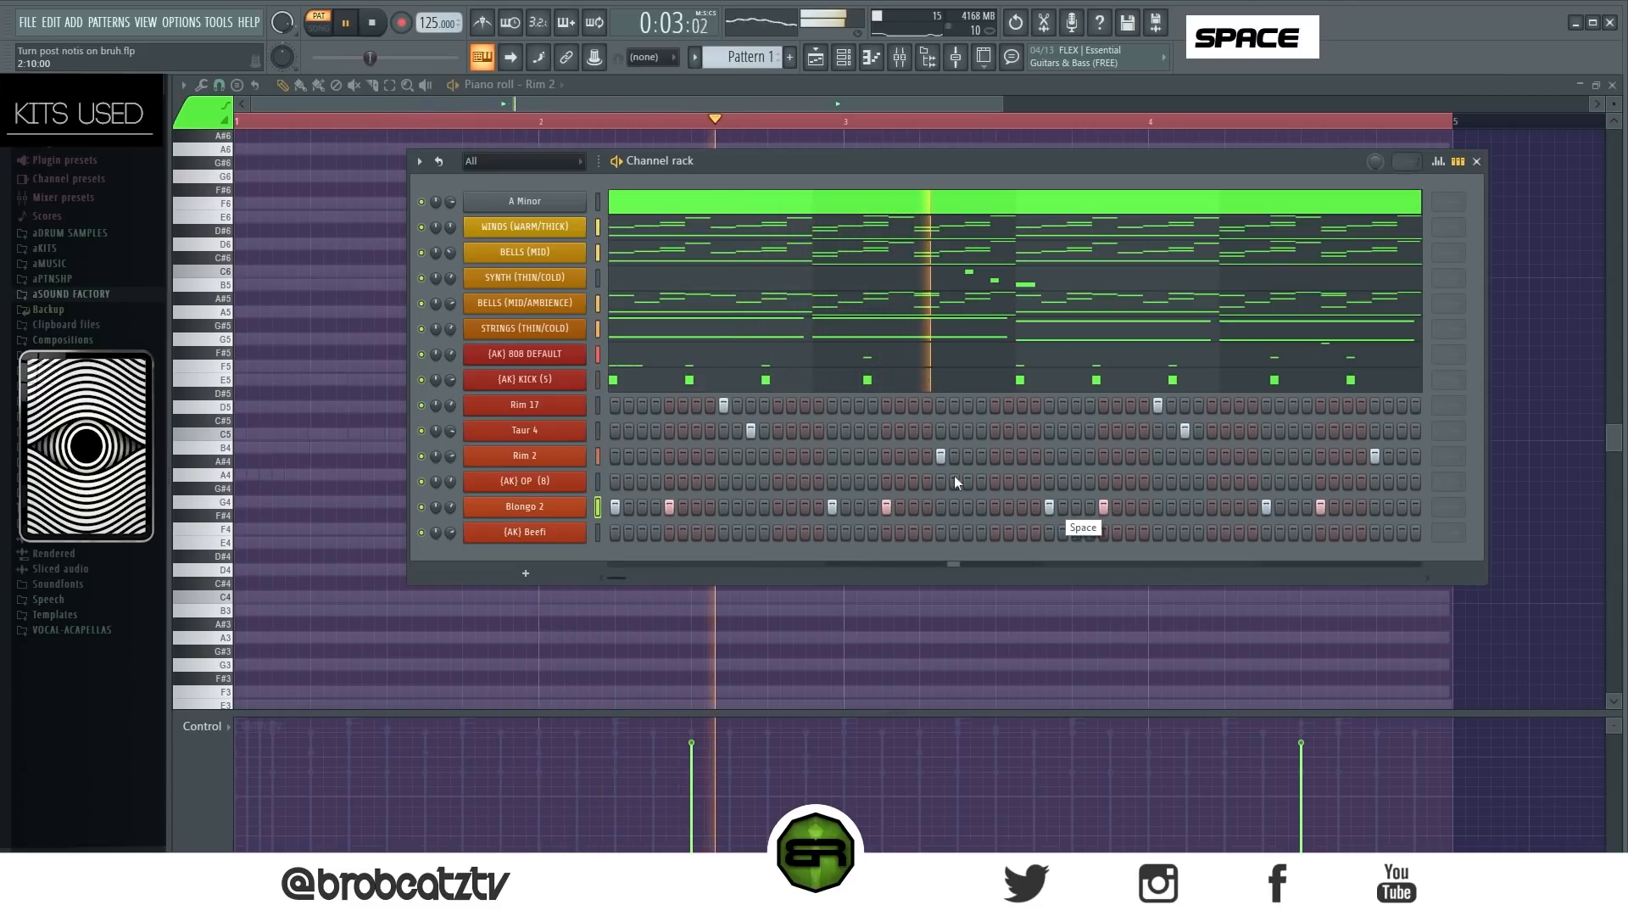
{"action": "key", "text": "space"}
Add (AK) OP (8) hits on beat 2 of bars 1 and 3 and audition them with the beat
{"action": "left_click", "coordinate": [669, 481]}
{"action": "key", "text": "space"}
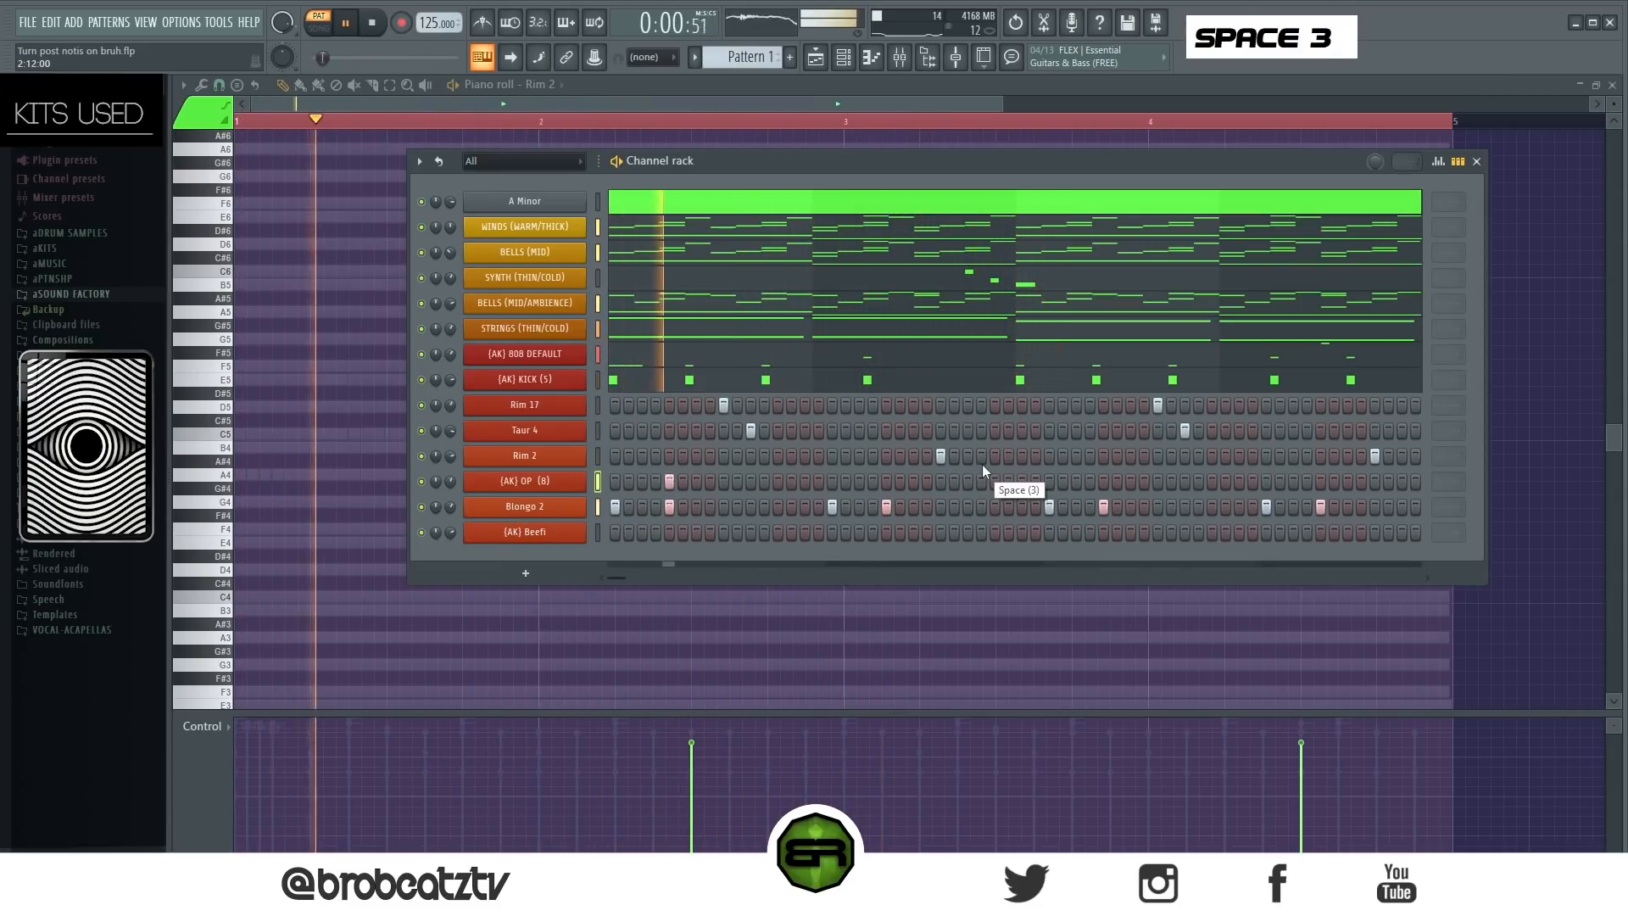
{"action": "left_click", "coordinate": [1103, 482]}
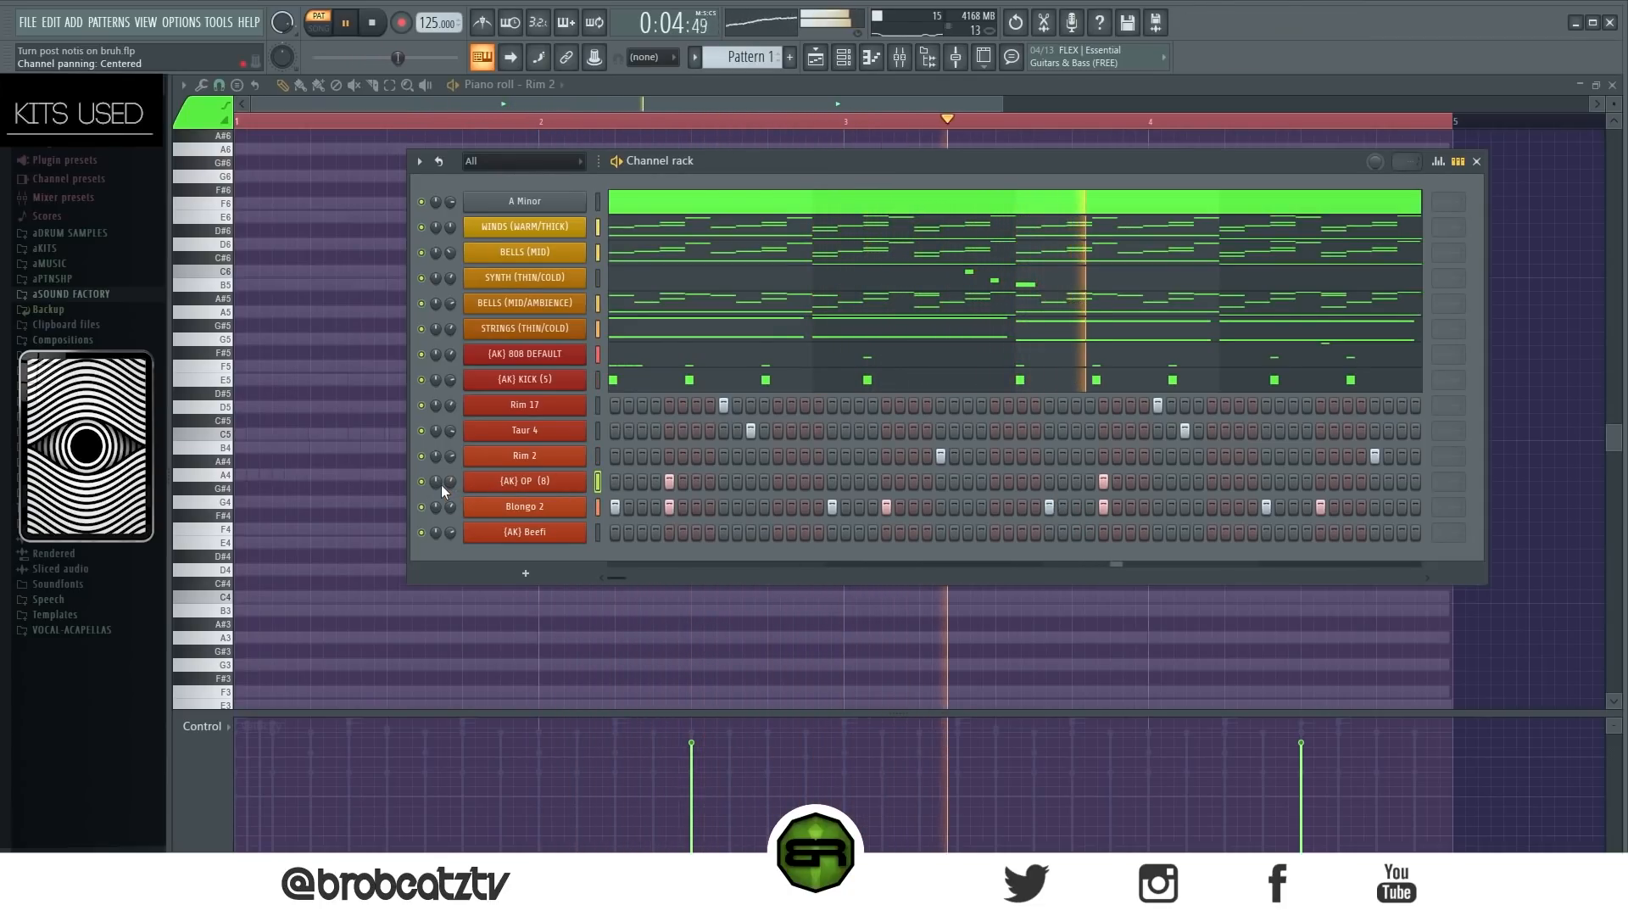
{"action": "scroll", "coordinate": [452, 481], "scroll_direction": "down", "scroll_amount": 5}
{"action": "key", "text": "space"}
Place three C5 notes a quarter beat apart at the start of bar 1 for (AK) Beefi and lower their velocity slightly
{"action": "right_click", "coordinate": [529, 531]}
{"action": "left_click", "coordinate": [628, 533]}
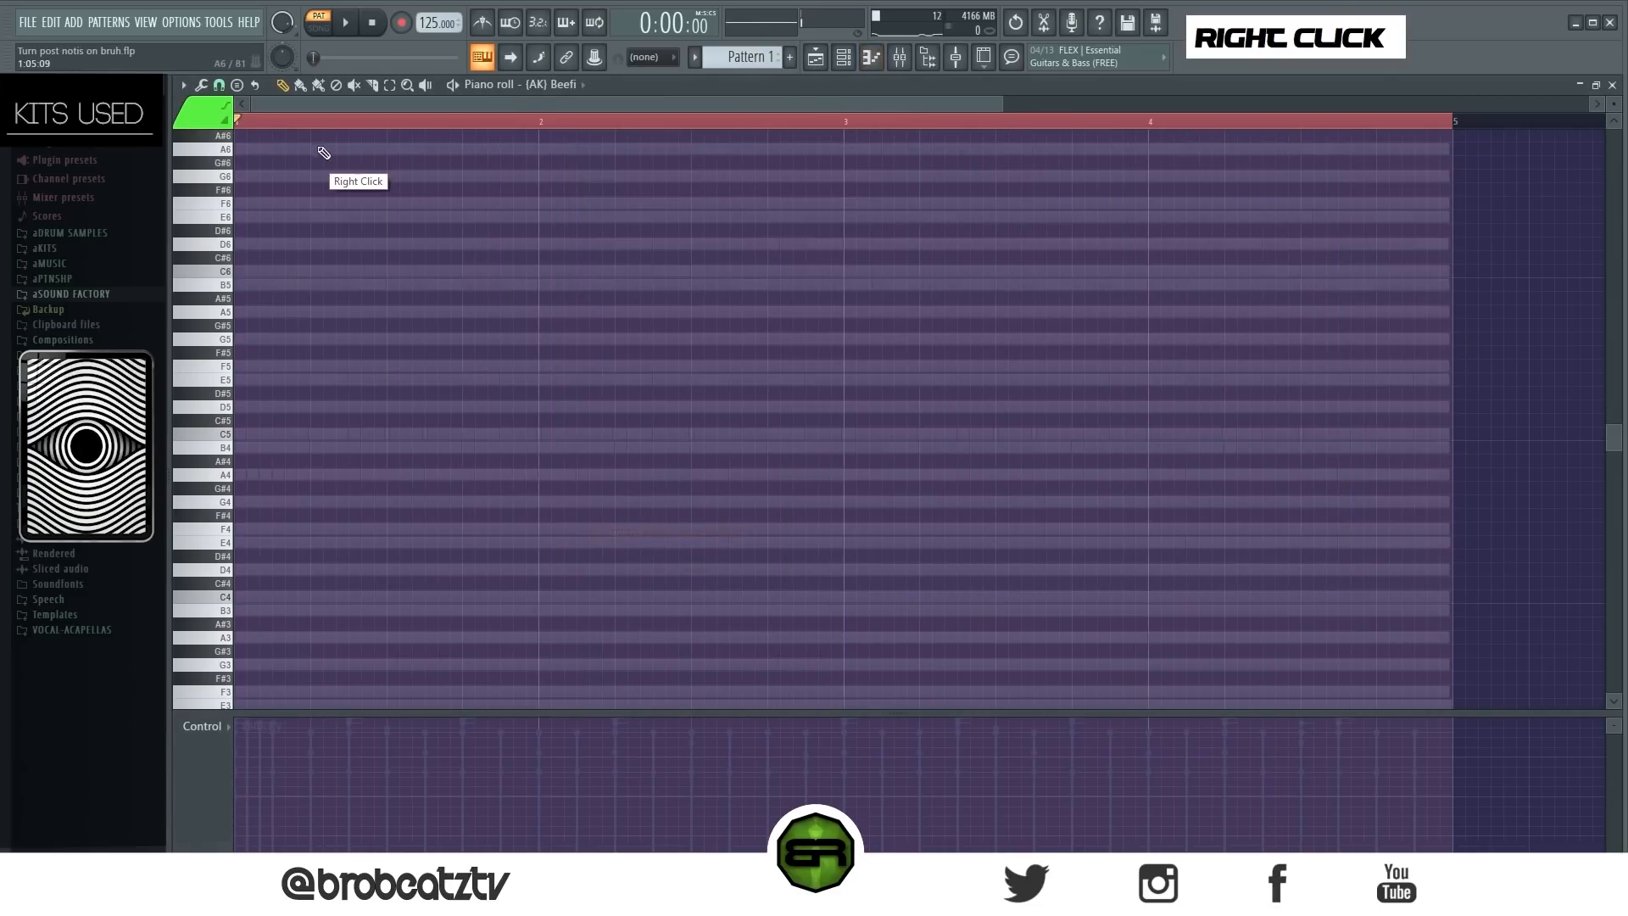
{"action": "scroll", "coordinate": [262, 123], "scroll_direction": "up", "scroll_amount": 3}
{"action": "scroll", "coordinate": [287, 242], "scroll_direction": "up", "scroll_amount": 2}
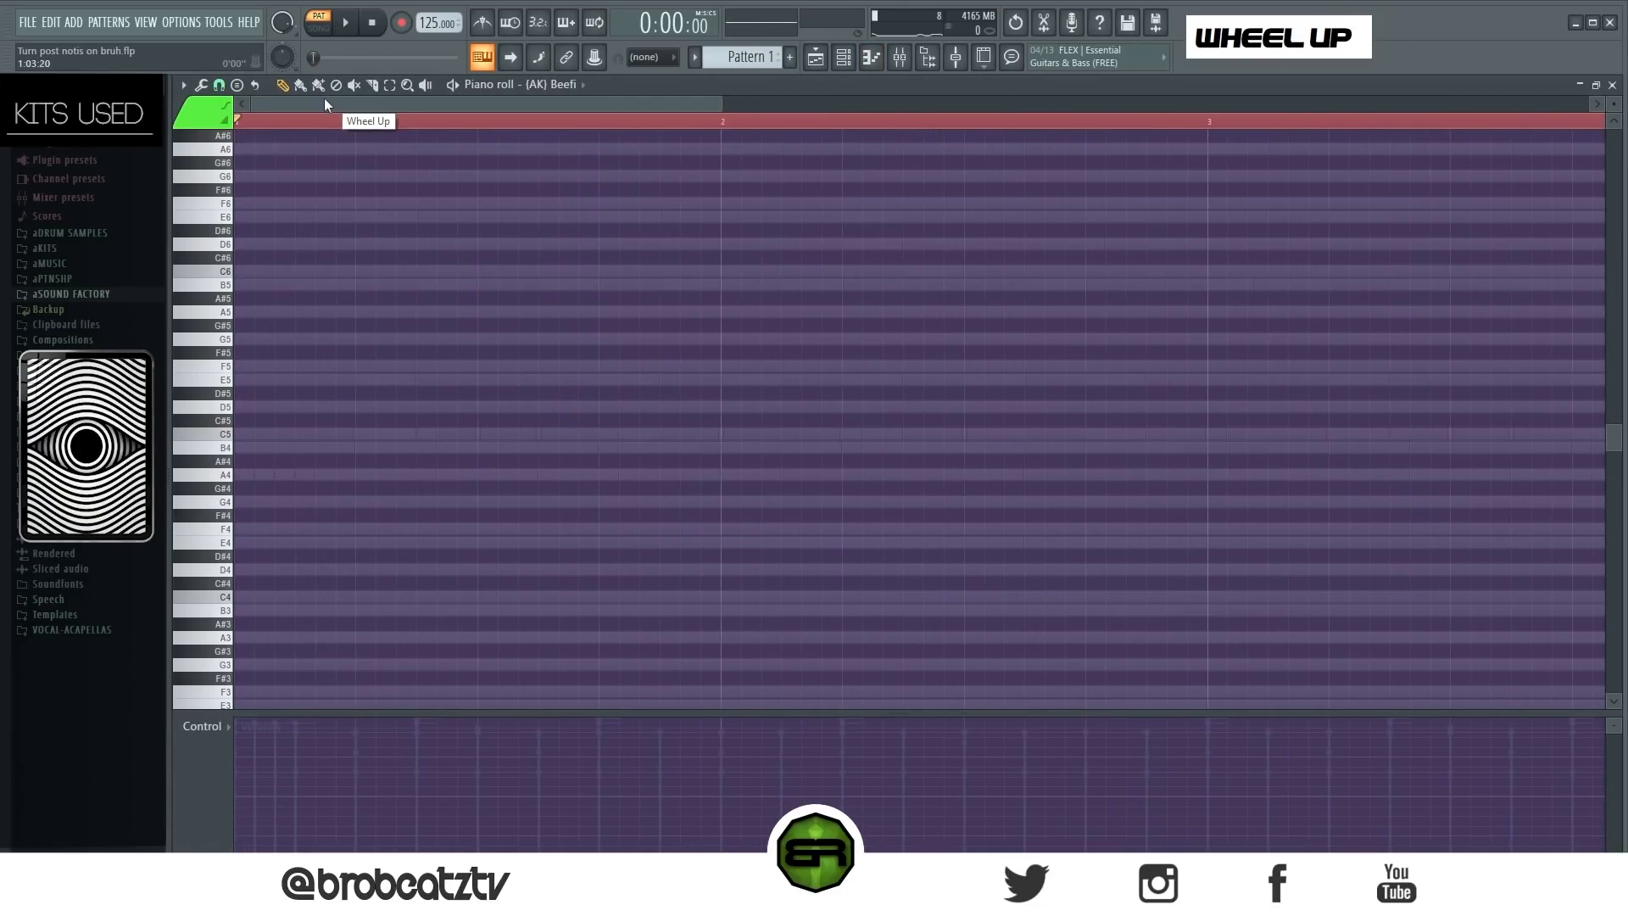
{"action": "scroll", "coordinate": [324, 102], "scroll_direction": "up", "scroll_amount": 4}
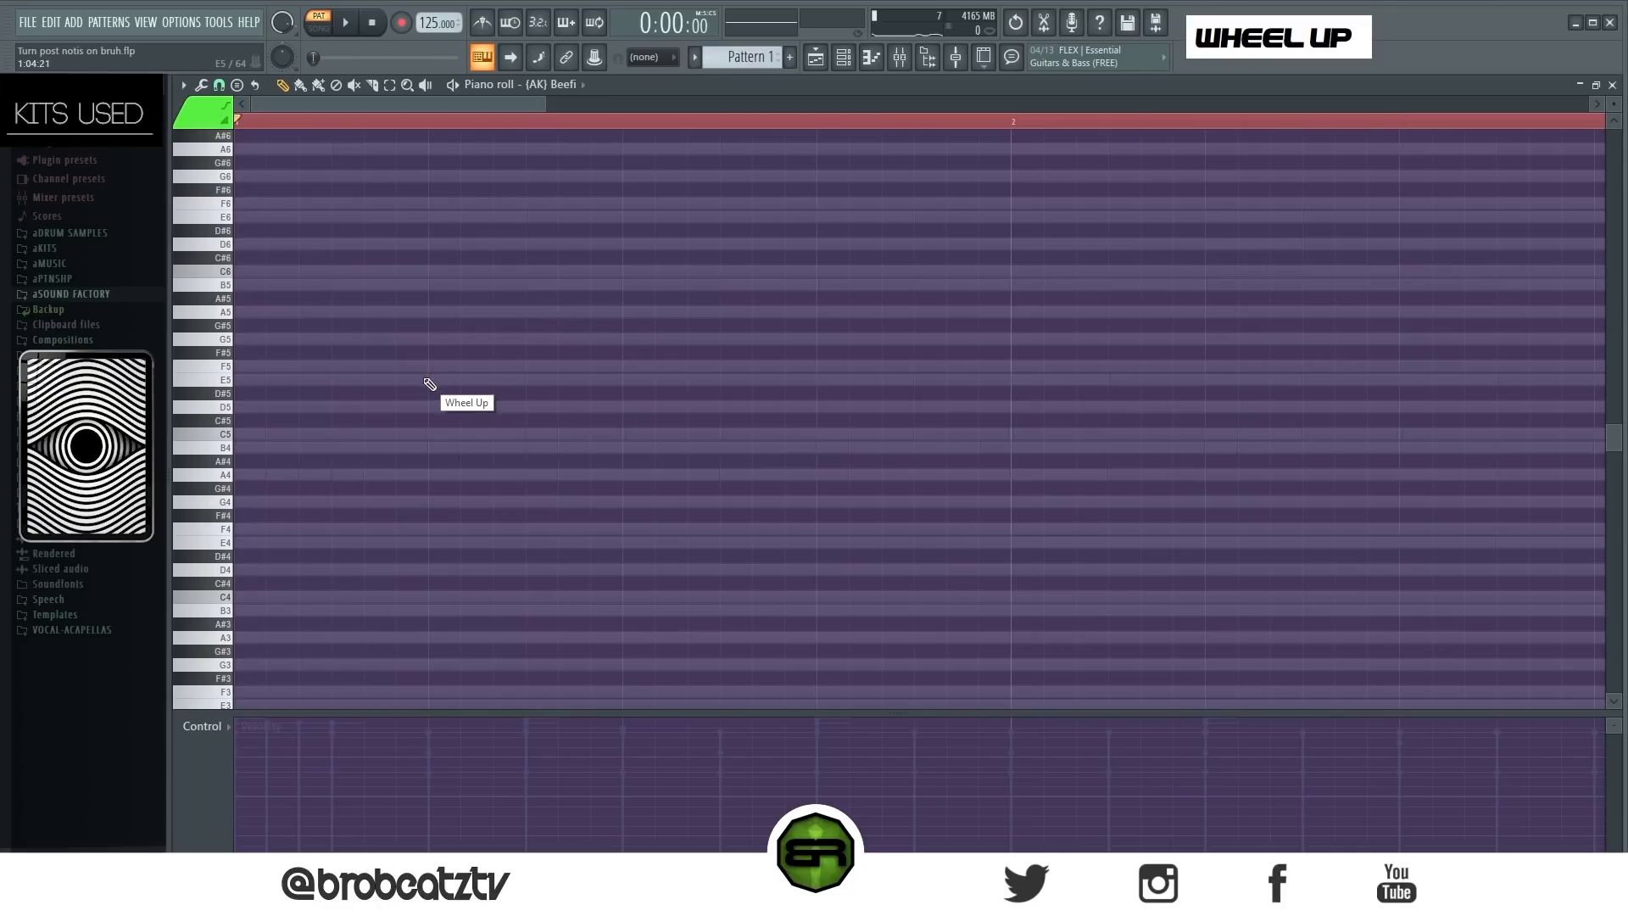
{"action": "scroll", "coordinate": [1610, 111], "scroll_direction": "up", "scroll_amount": 2}
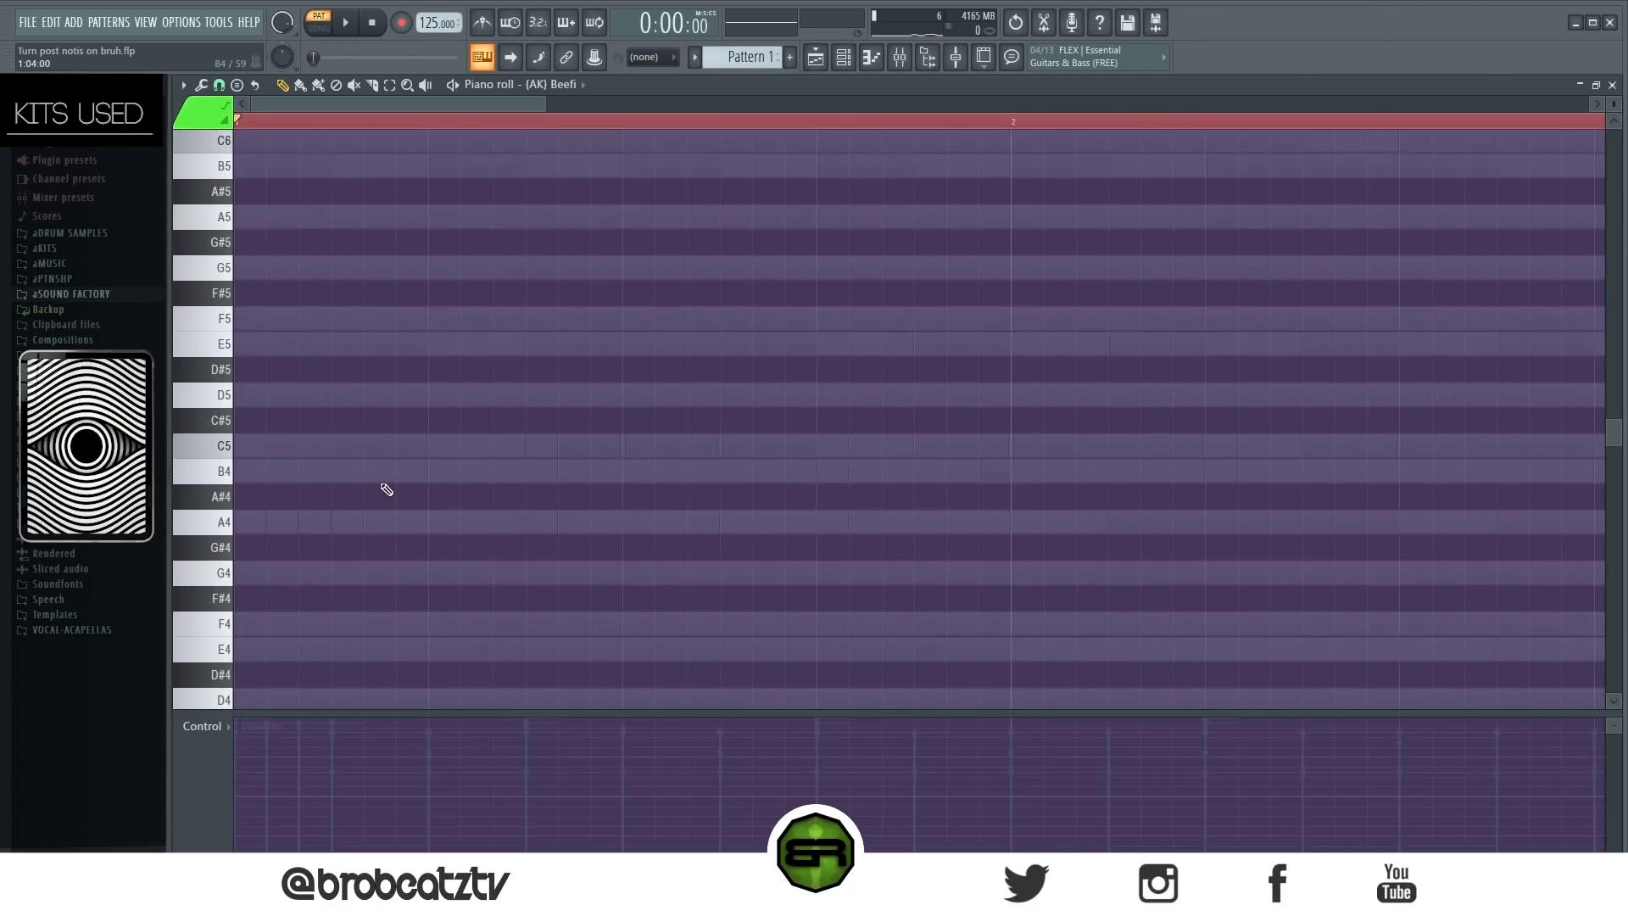
{"action": "left_click", "coordinate": [219, 84]}
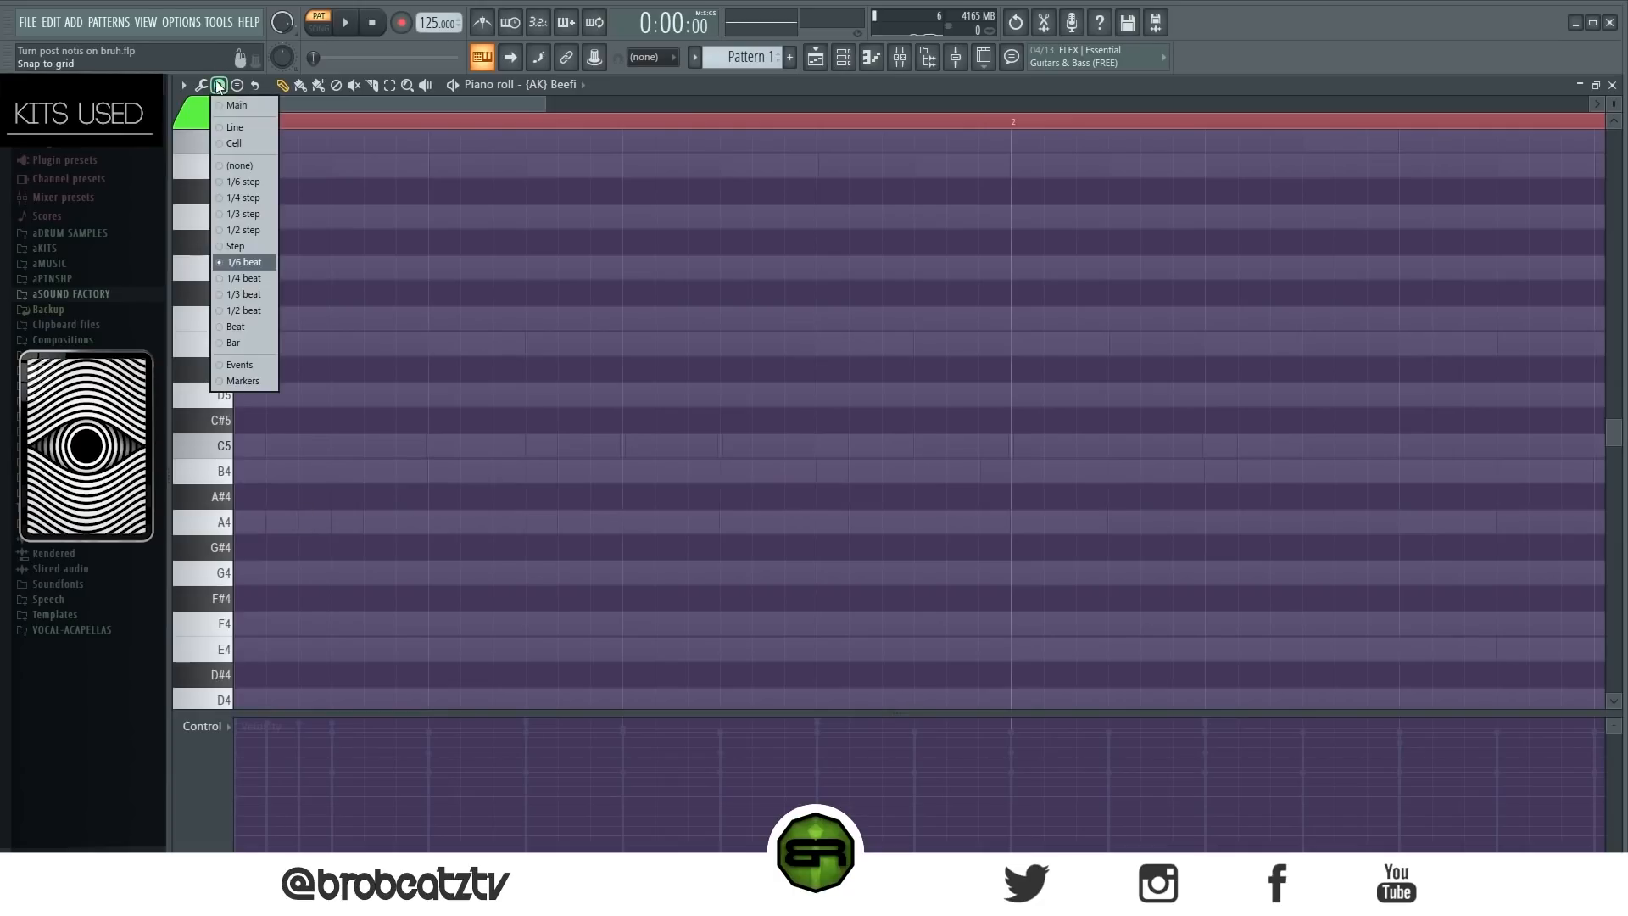
{"action": "left_click", "coordinate": [234, 272]}
{"action": "left_click", "coordinate": [250, 445]}
{"action": "left_click", "coordinate": [297, 445]}
{"action": "left_click", "coordinate": [346, 445]}
{"action": "key", "text": "ctrl+a"}
{"action": "scroll", "coordinate": [472, 392], "scroll_direction": "down", "scroll_amount": 3}
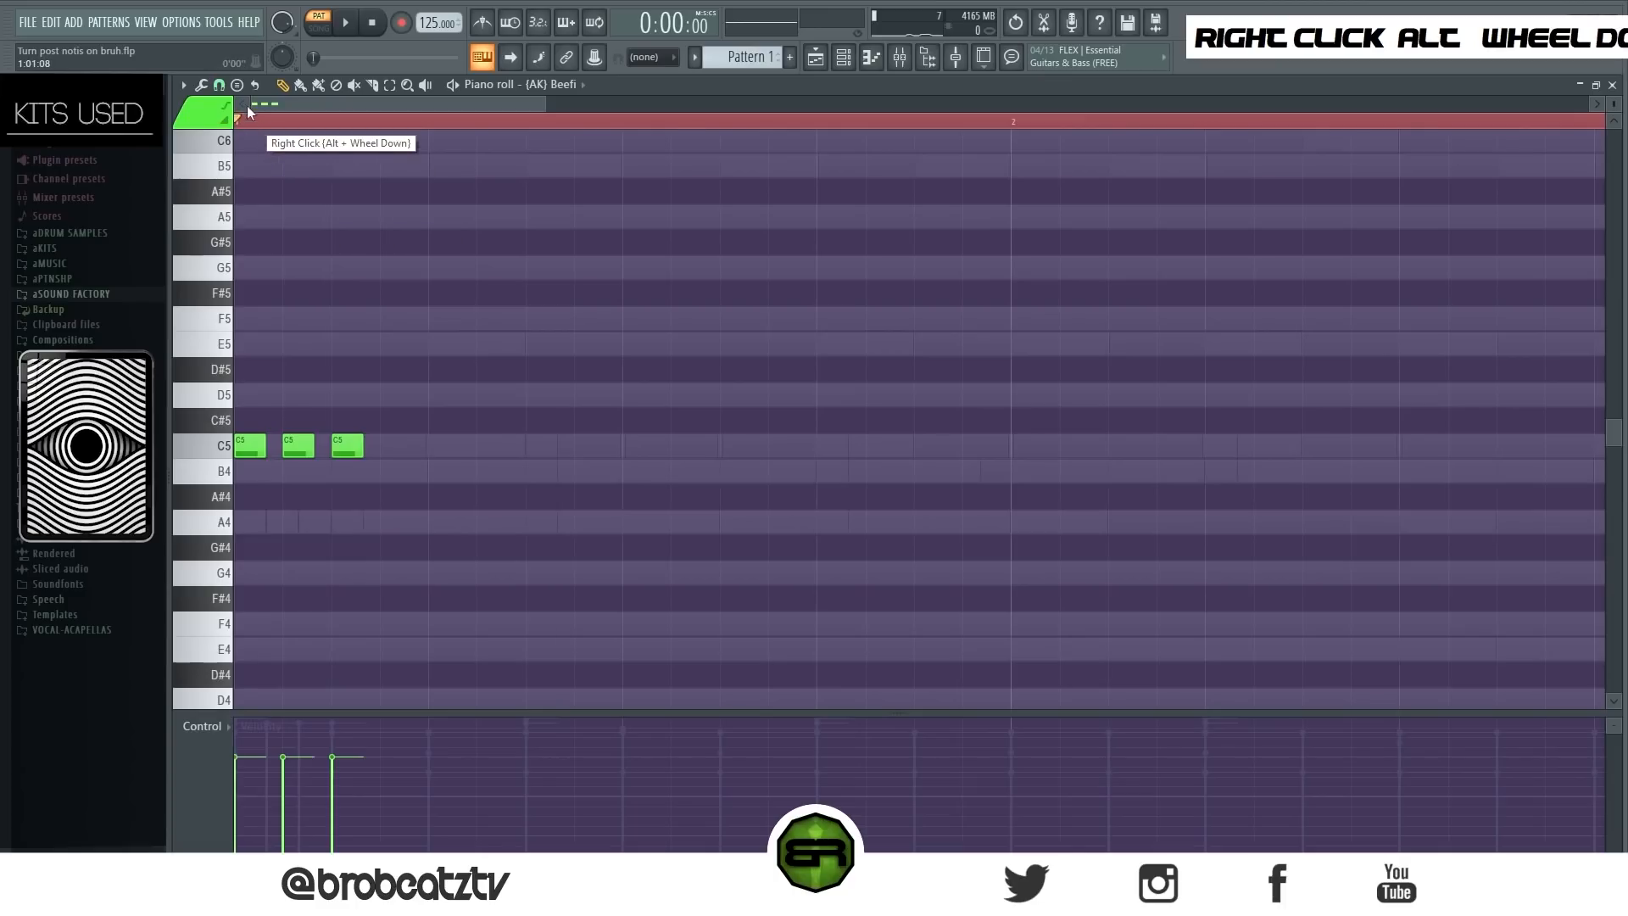
Set snapping to 1/6 beat, add A4 hits on beats 2.5, 3 and 3.5 of bar 1, and play the pattern
{"action": "right_click", "coordinate": [219, 84]}
{"action": "left_click", "coordinate": [253, 266]}
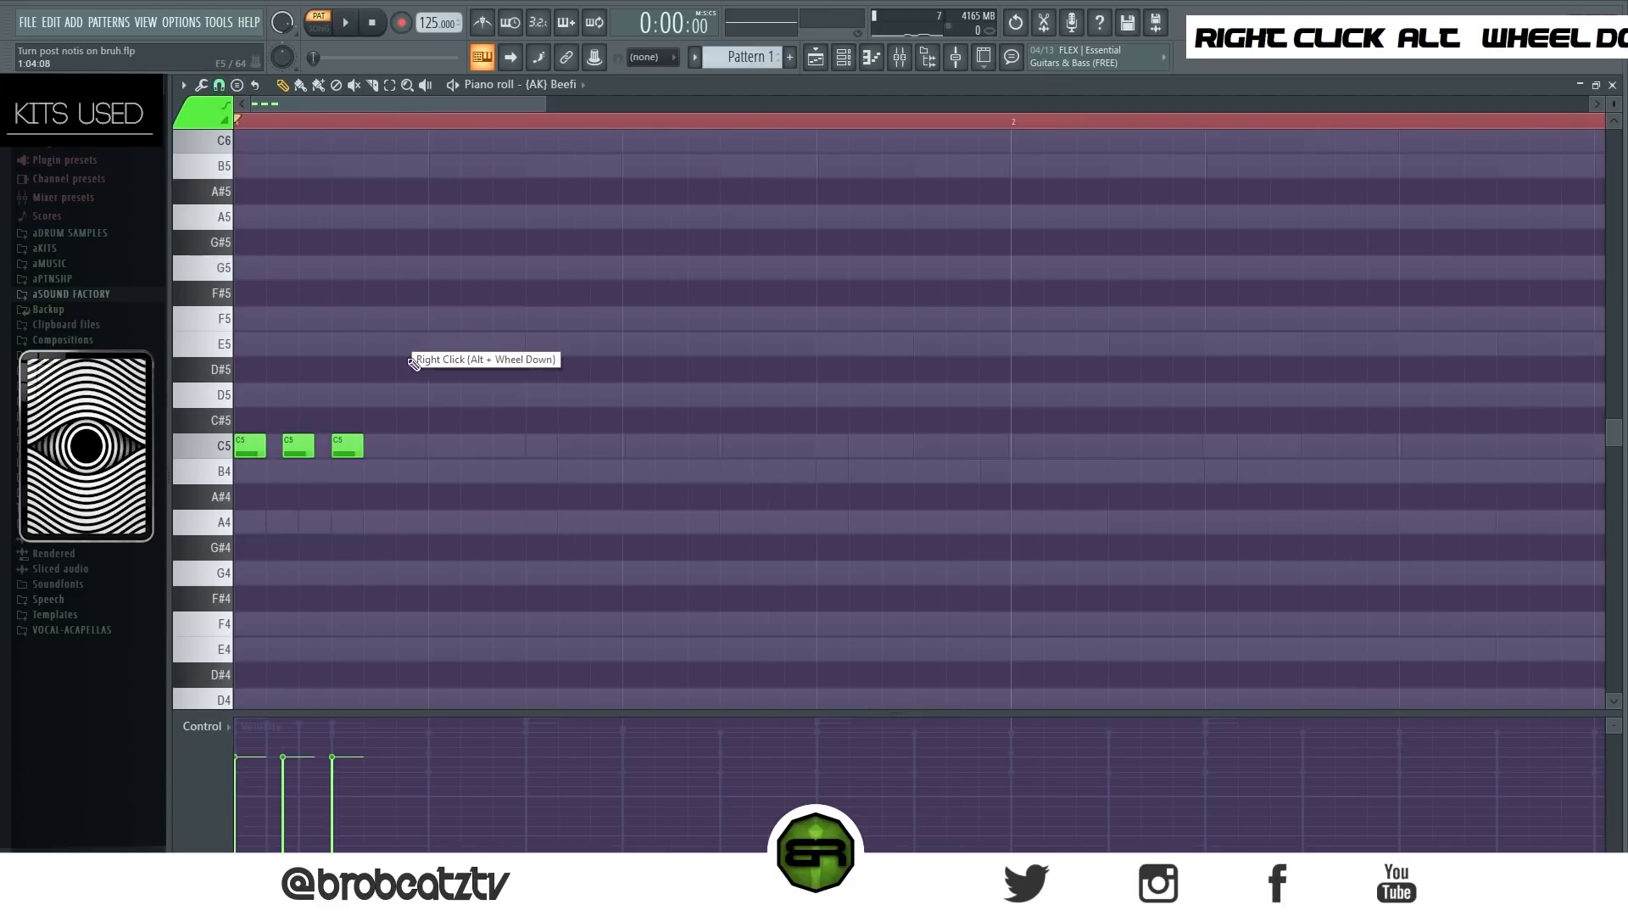
{"action": "left_click", "coordinate": [537, 522]}
{"action": "left_click", "coordinate": [637, 522]}
{"action": "left_click", "coordinate": [734, 521]}
{"action": "key", "text": "space"}
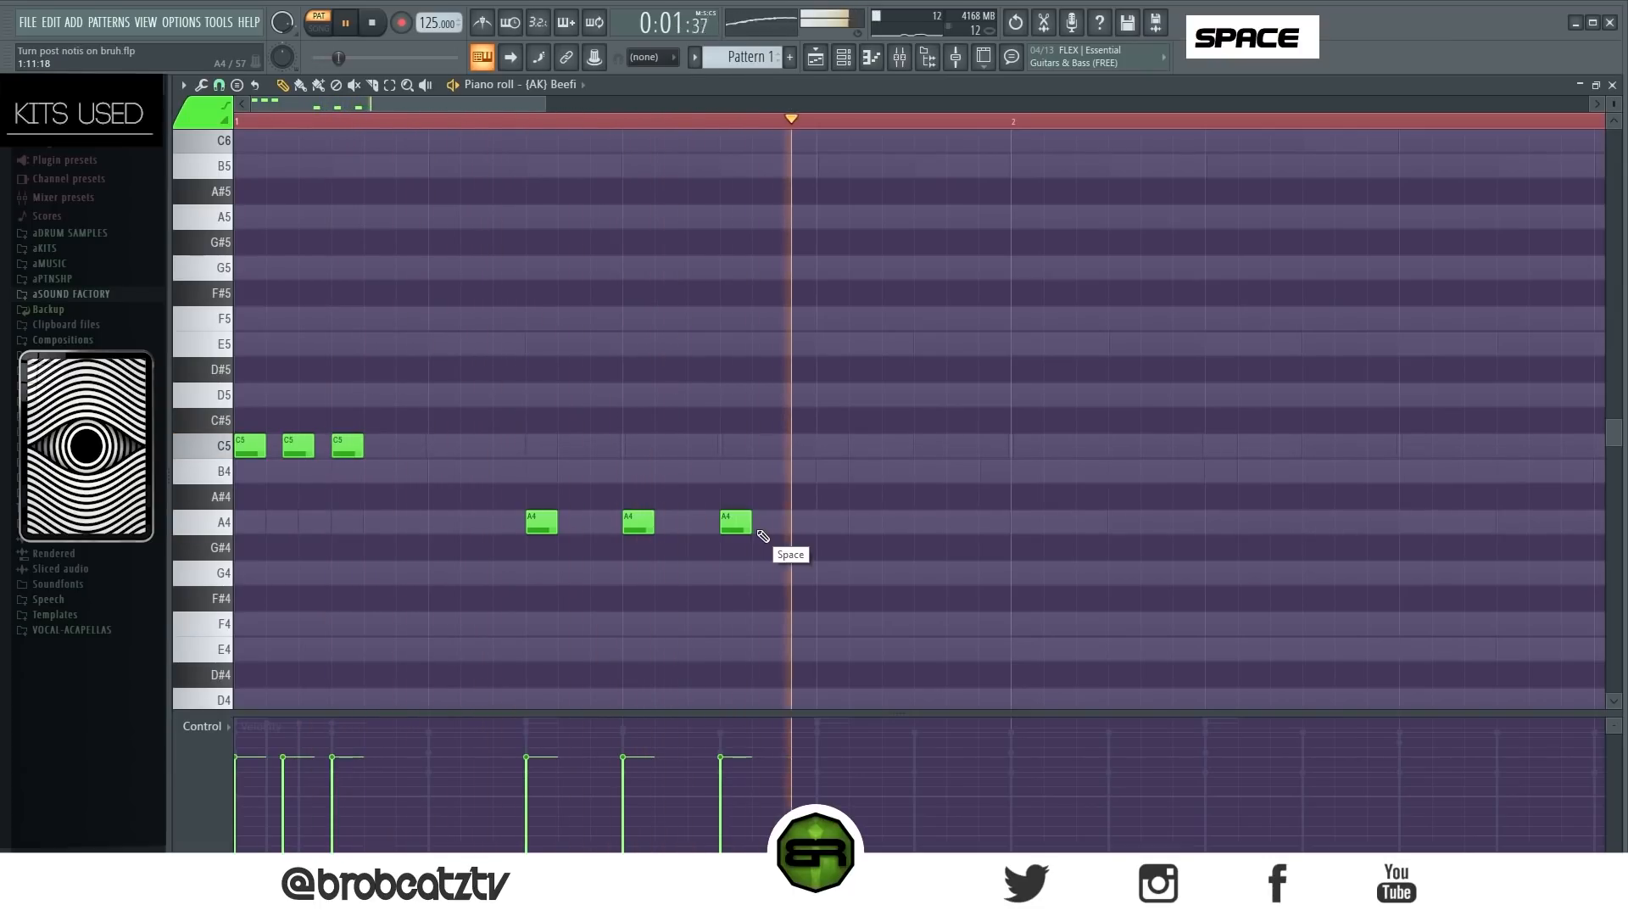
Fill the last half beat of bar 1 with three consecutive G4 hits and lower their velocities
{"action": "left_click", "coordinate": [930, 574]}
{"action": "left_click", "coordinate": [963, 573]}
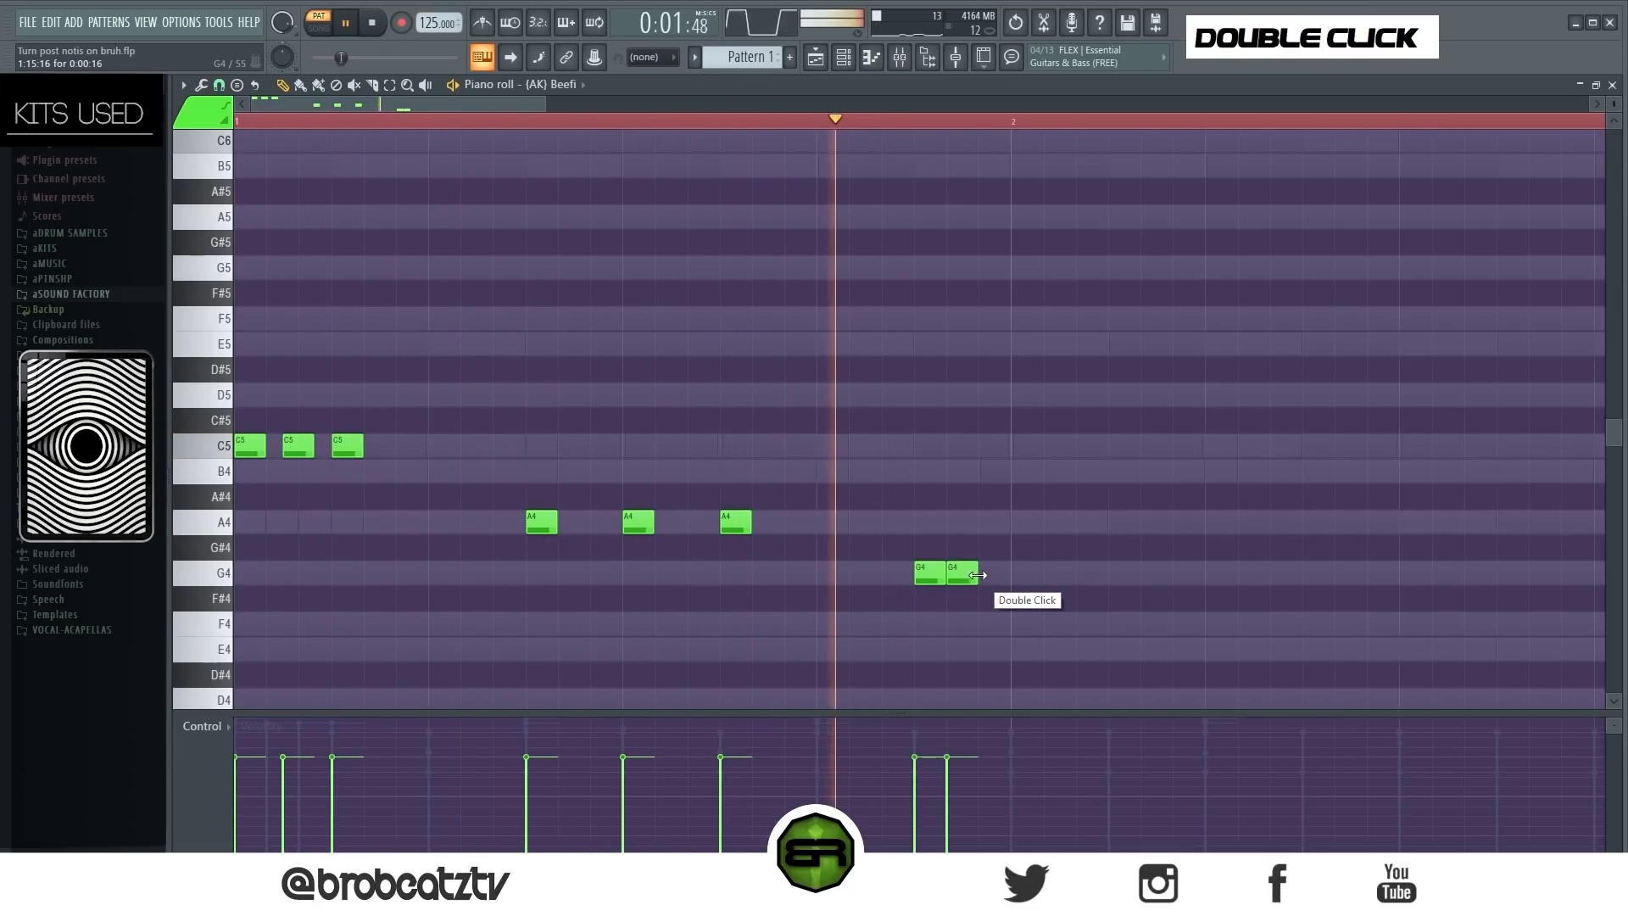
{"action": "left_click", "coordinate": [994, 573]}
{"action": "left_click_drag", "start_coordinate": [916, 796], "coordinate": [1006, 796]}
{"action": "key", "text": "space"}
{"action": "right_click", "coordinate": [1039, 525]}
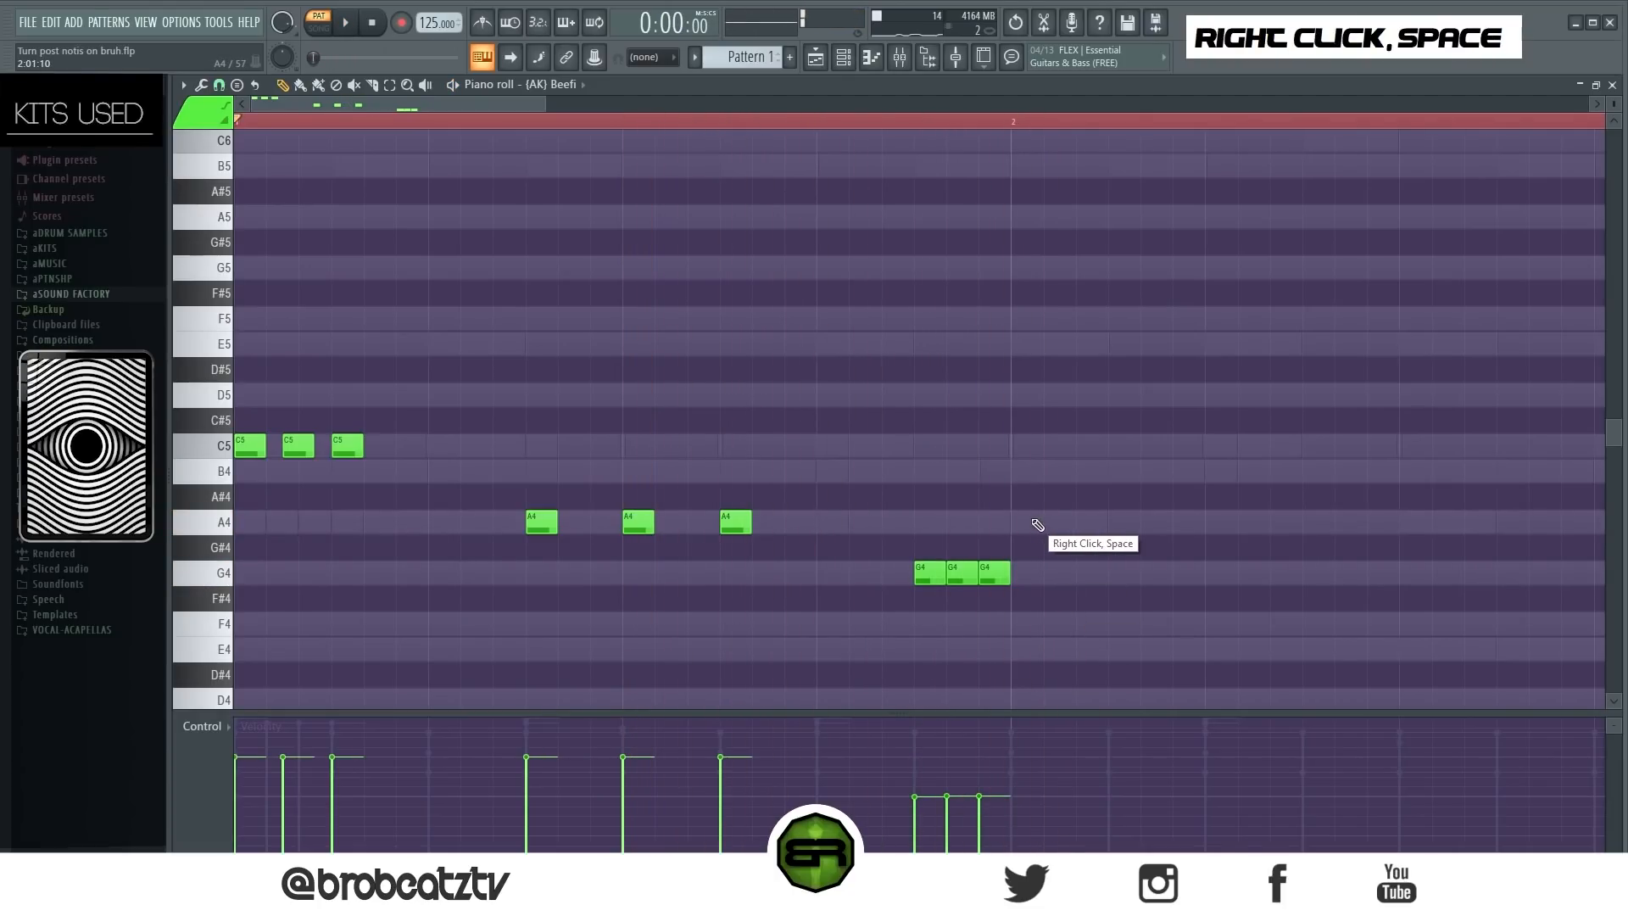
Copy the three C5 hits to the start of bar 2 and play the pattern back
{"action": "left_click", "coordinate": [212, 445], "text": "ctrl"}
{"action": "left_click", "coordinate": [584, 475], "text": "shift"}
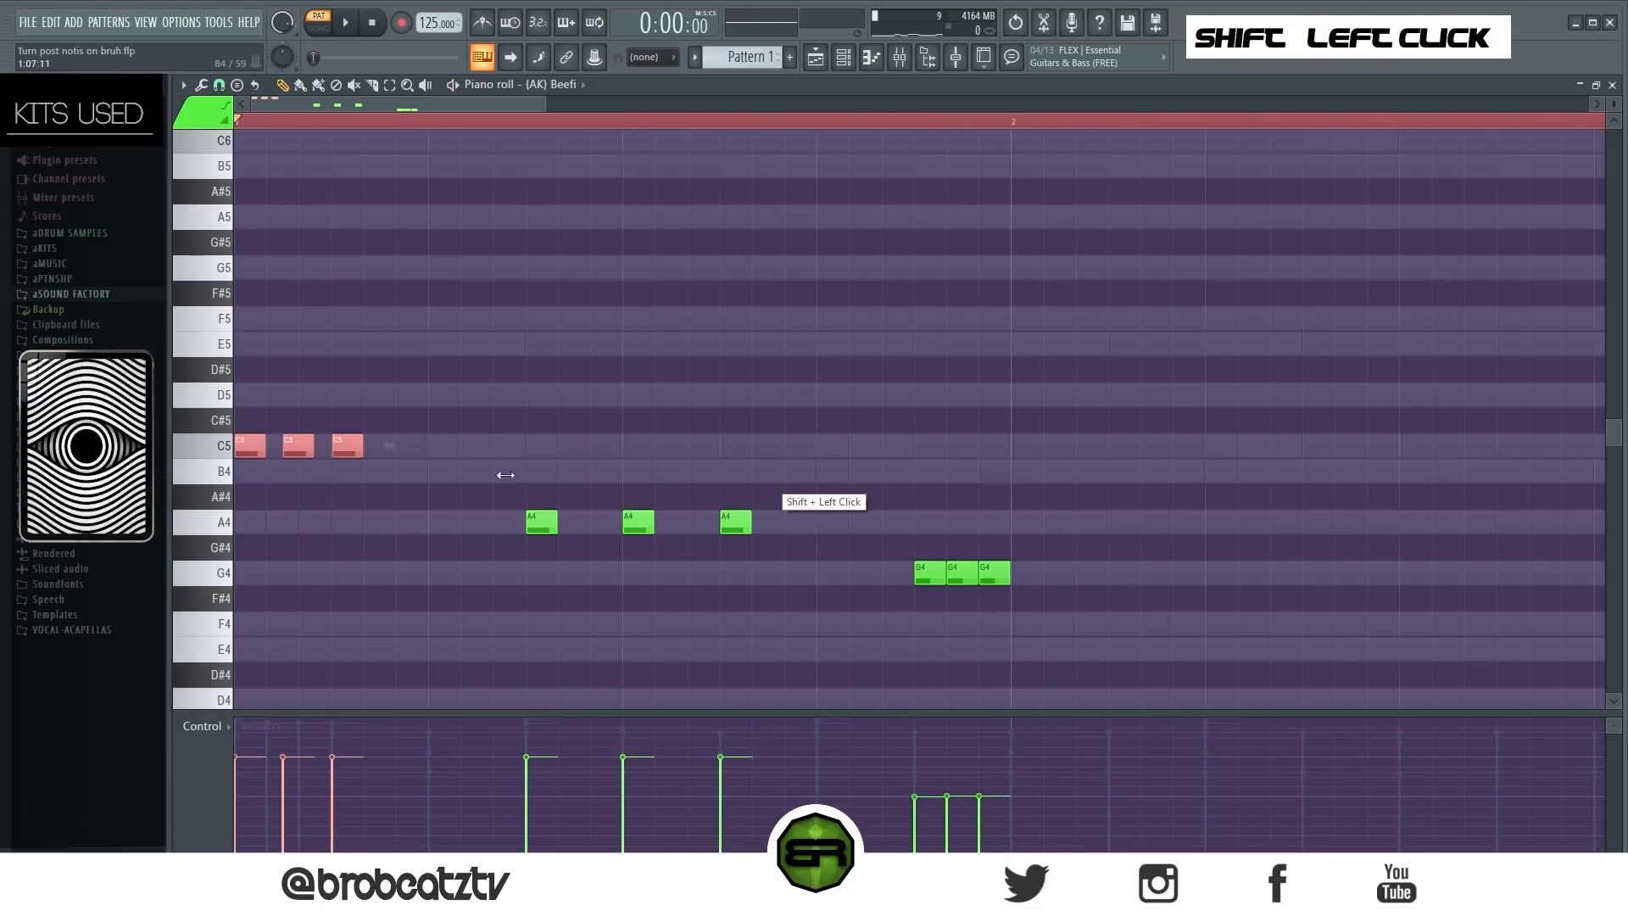
{"action": "left_click_drag", "start_coordinate": [244, 458], "coordinate": [1037, 467]}
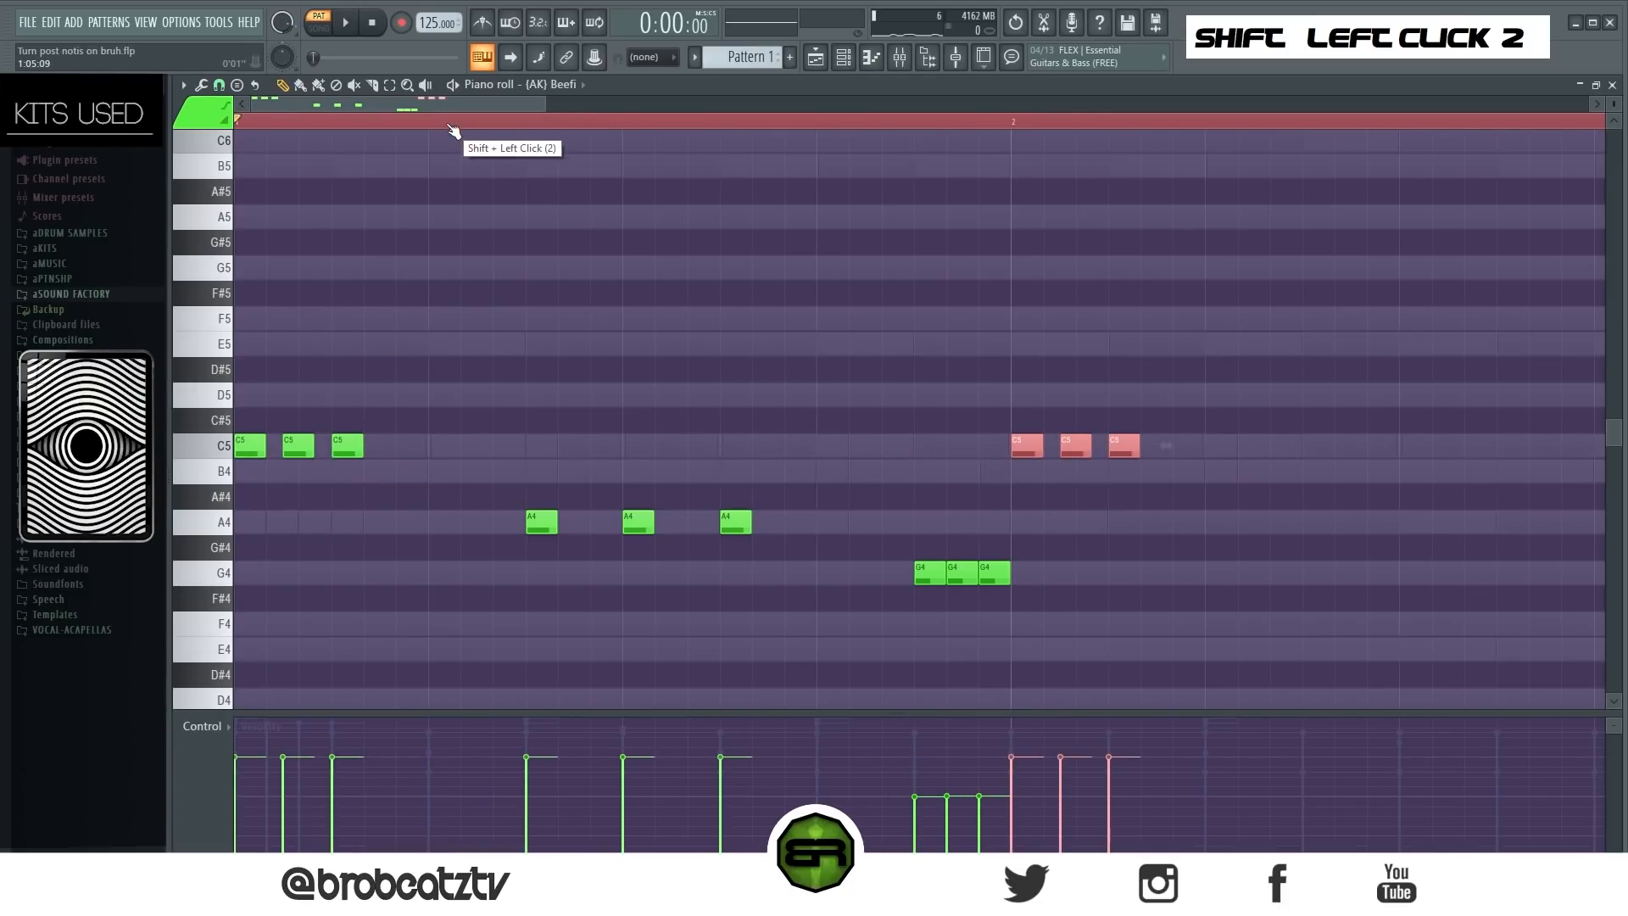
{"action": "scroll", "coordinate": [462, 125], "scroll_direction": "down", "scroll_amount": 2}
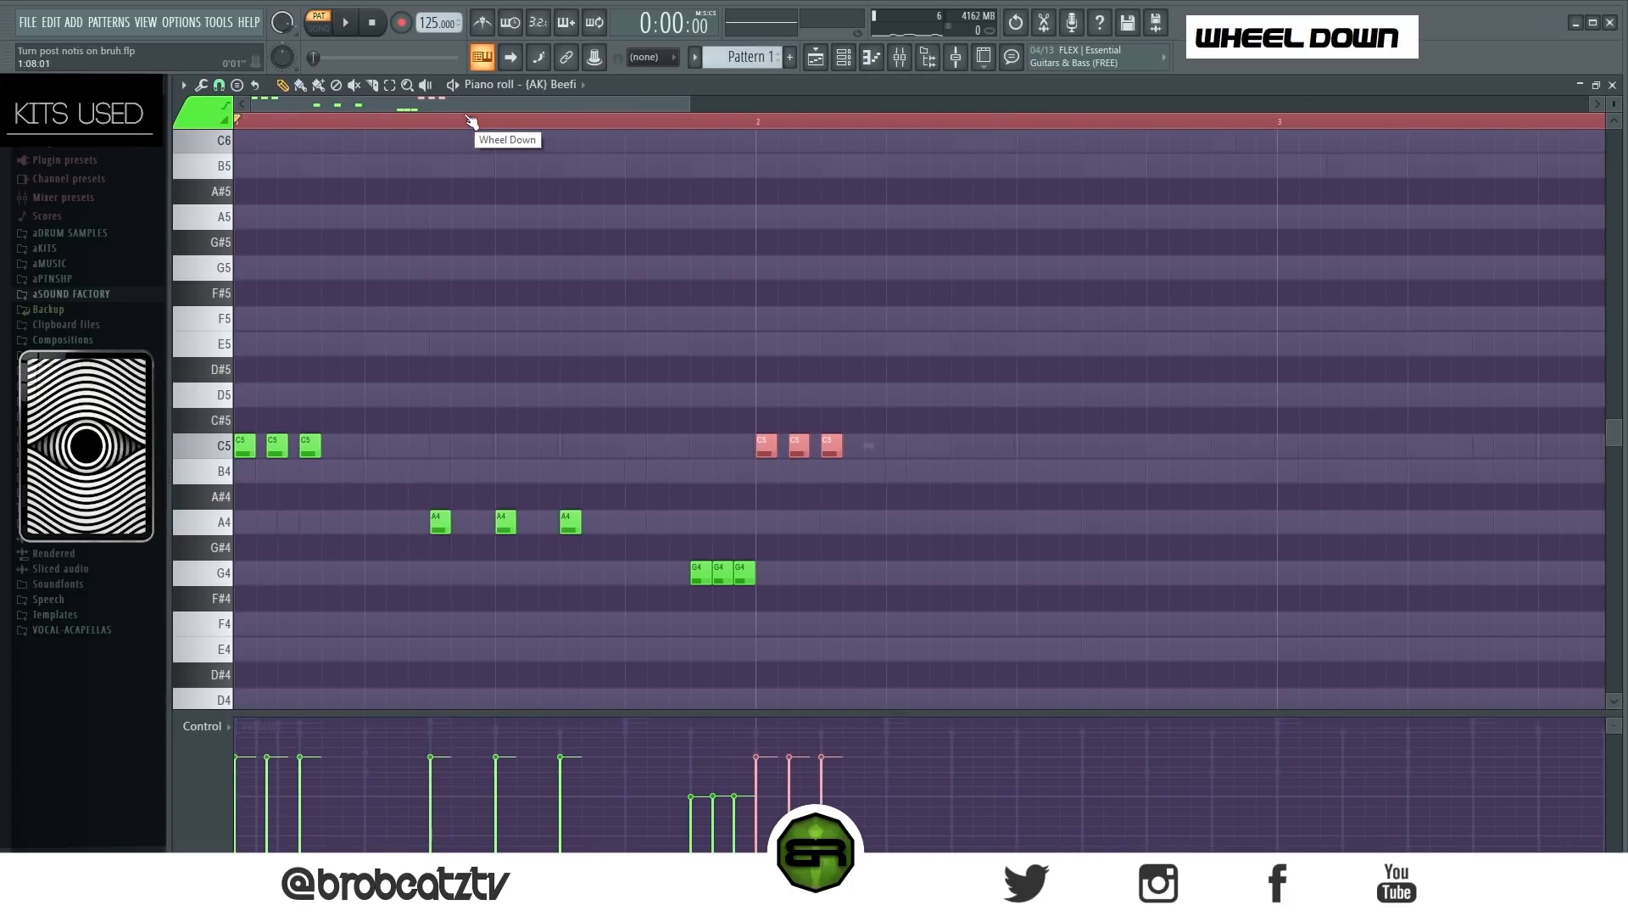
{"action": "left_click", "coordinate": [896, 61]}
{"action": "right_click", "coordinate": [882, 229]}
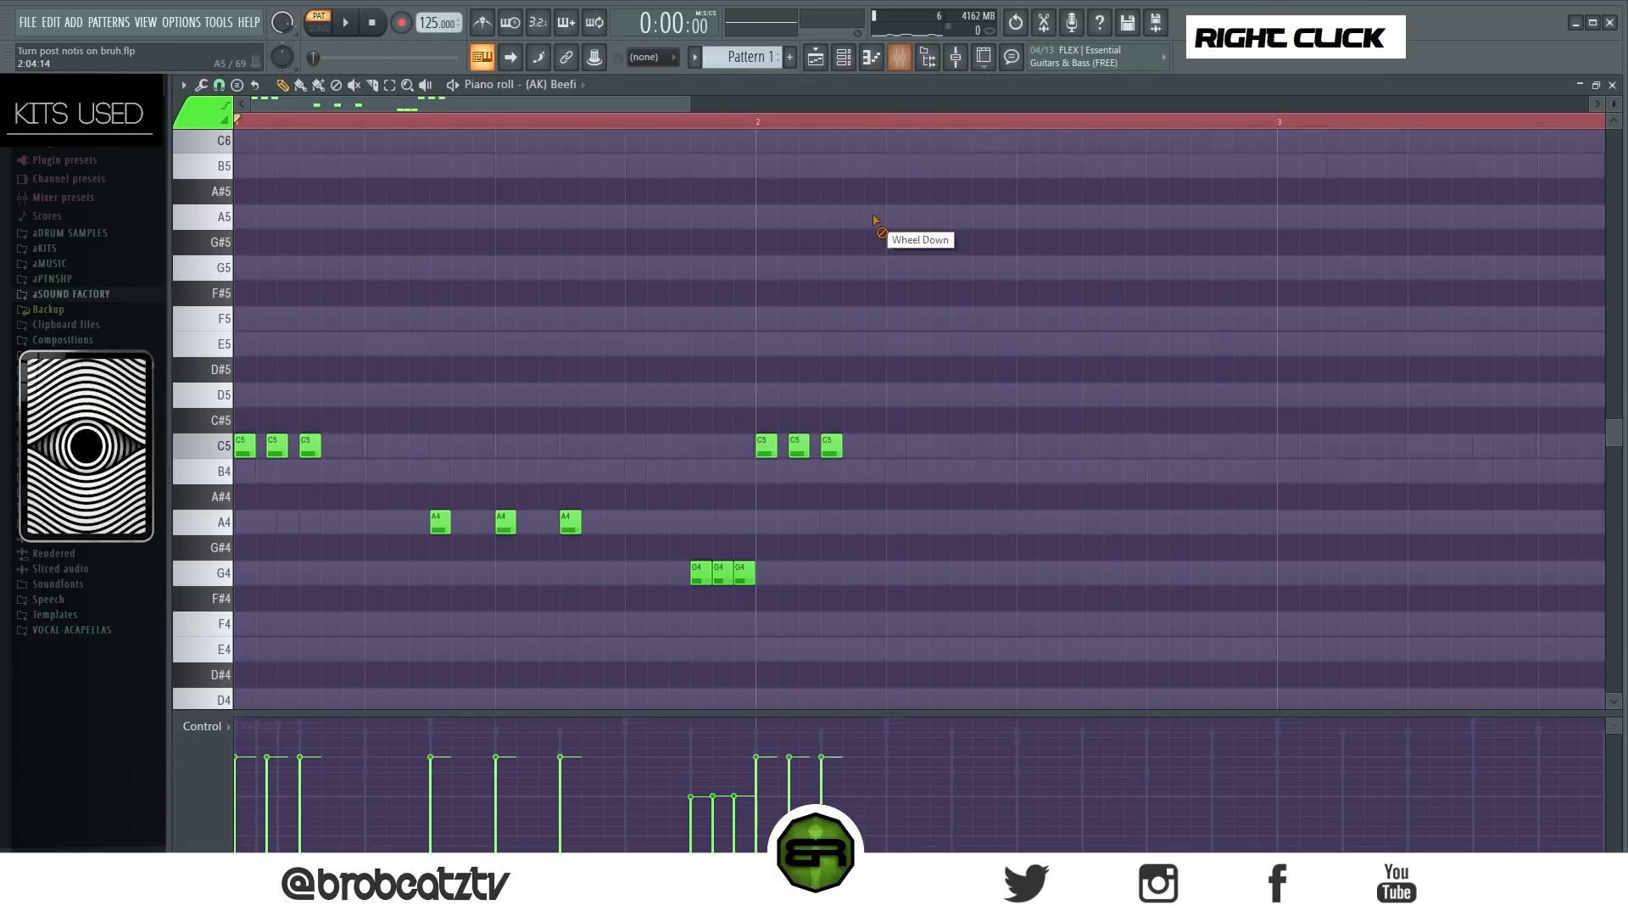
{"action": "key", "text": "space"}
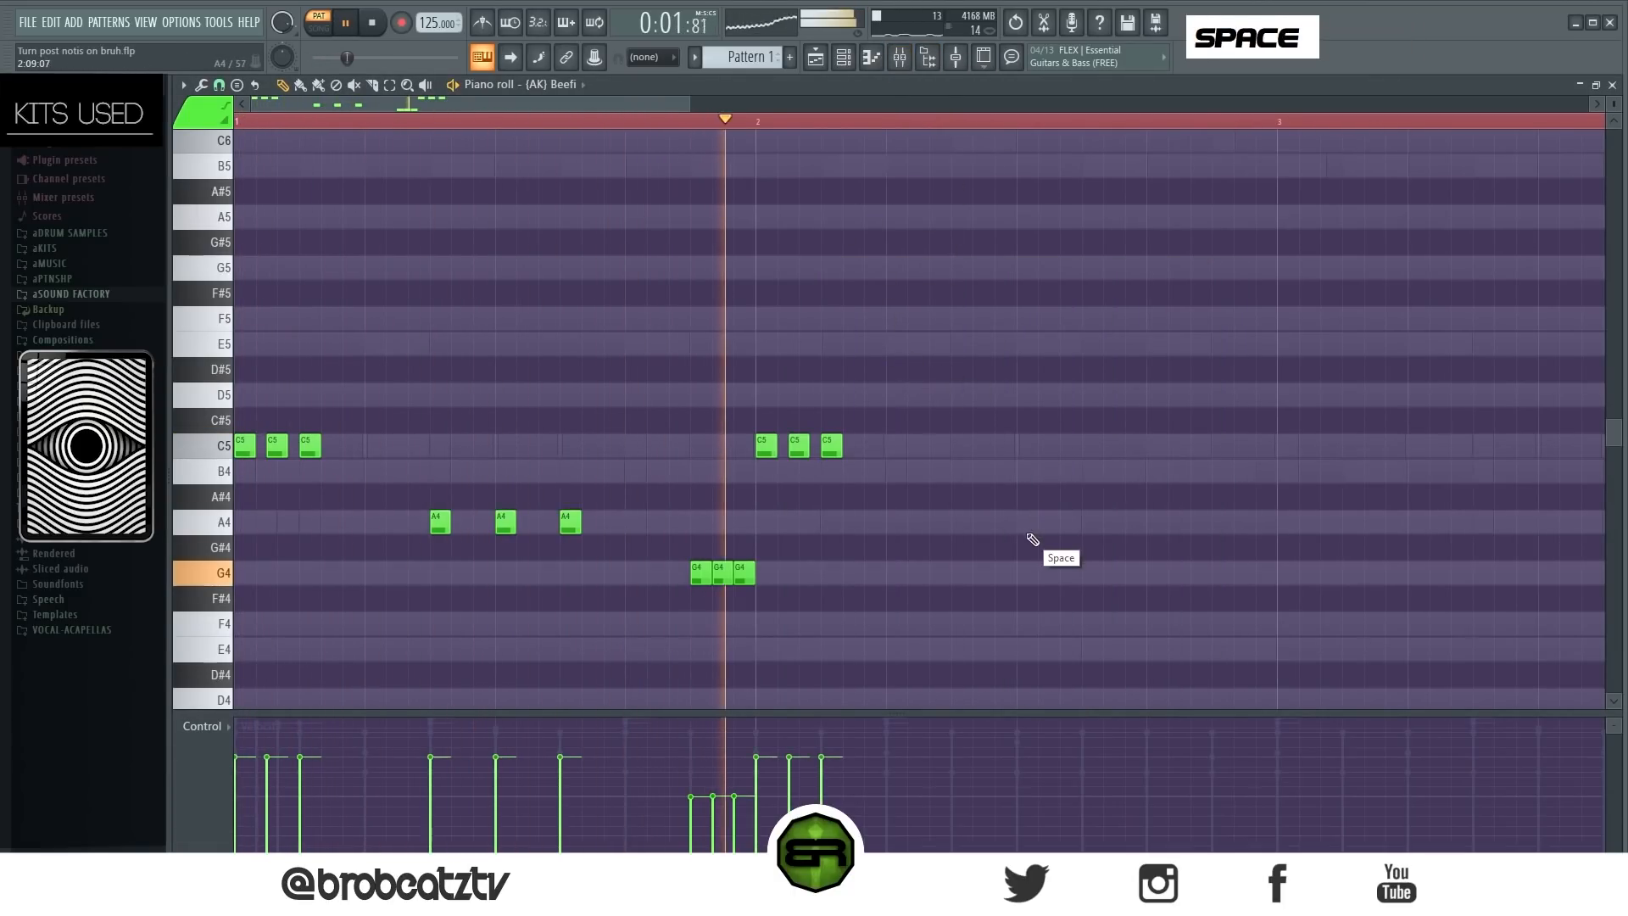
{"action": "key", "text": "space"}
{"action": "key", "text": "space"}
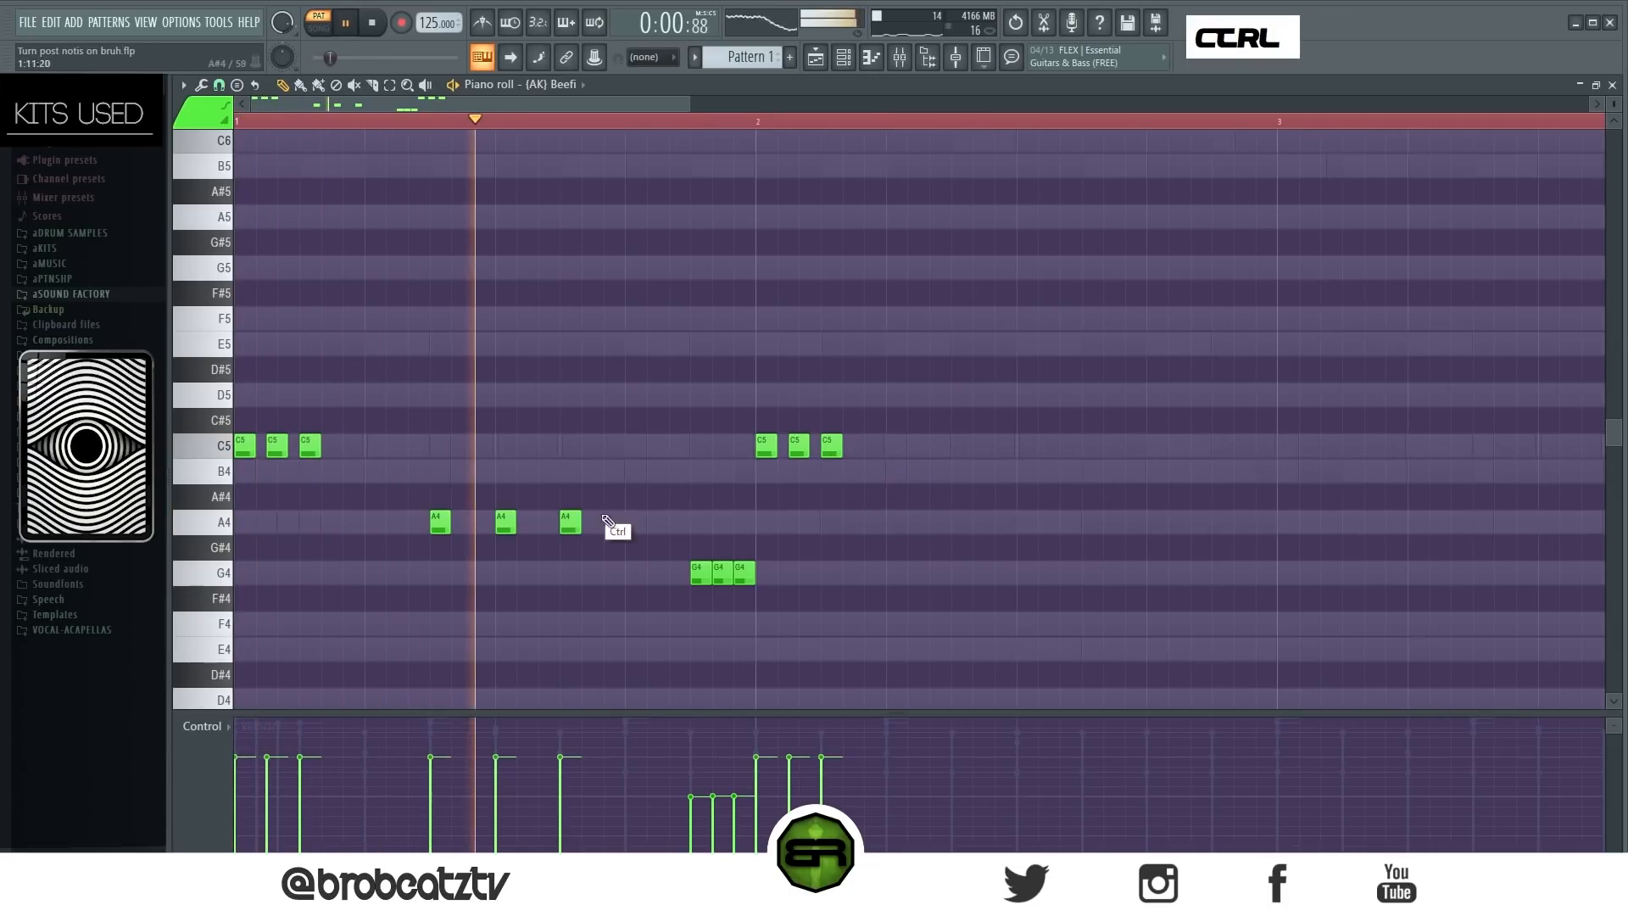
Add four consecutive A4 hits from beat 2 of bar 2 and raise their velocity slightly while auditioning them
{"action": "left_click", "coordinate": [896, 521]}
{"action": "left_click", "coordinate": [941, 522]}
{"action": "left_click", "coordinate": [922, 525]}
{"action": "key", "text": "space"}
{"action": "key", "text": "space"}
{"action": "left_click", "coordinate": [979, 525]}
{"action": "left_click", "coordinate": [963, 524]}
{"action": "right_click", "coordinate": [979, 524]}
{"action": "left_click_drag", "start_coordinate": [836, 486], "coordinate": [1027, 553]}
{"action": "scroll", "coordinate": [1062, 536], "scroll_direction": "up", "scroll_amount": 4}
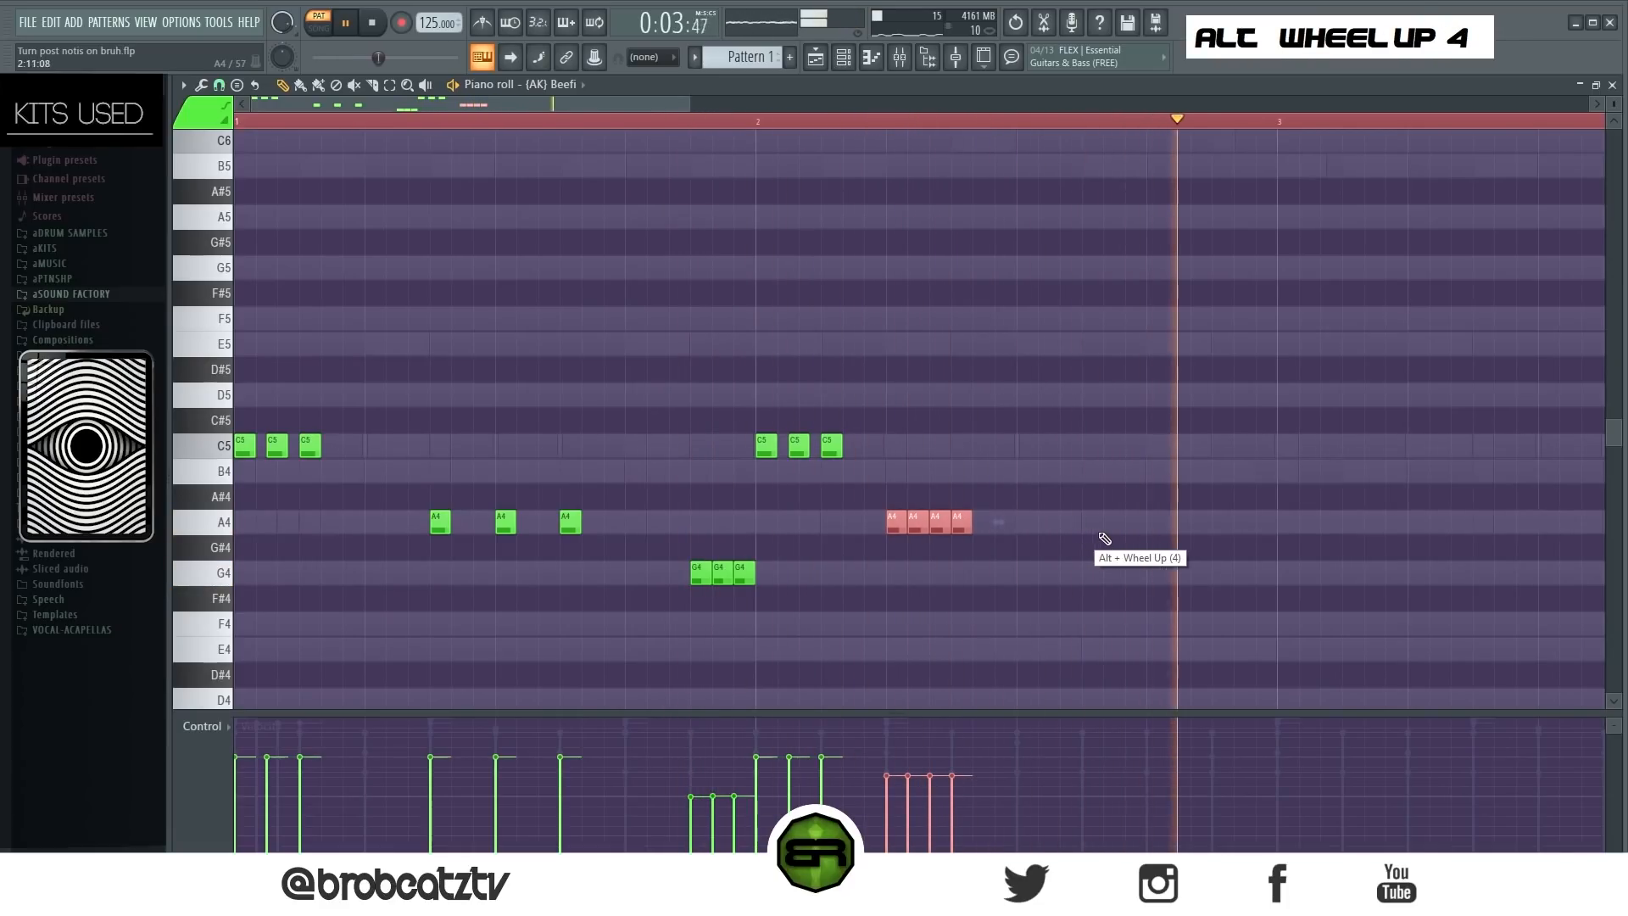
{"action": "key", "text": "space"}
{"action": "right_click", "coordinate": [1113, 407]}
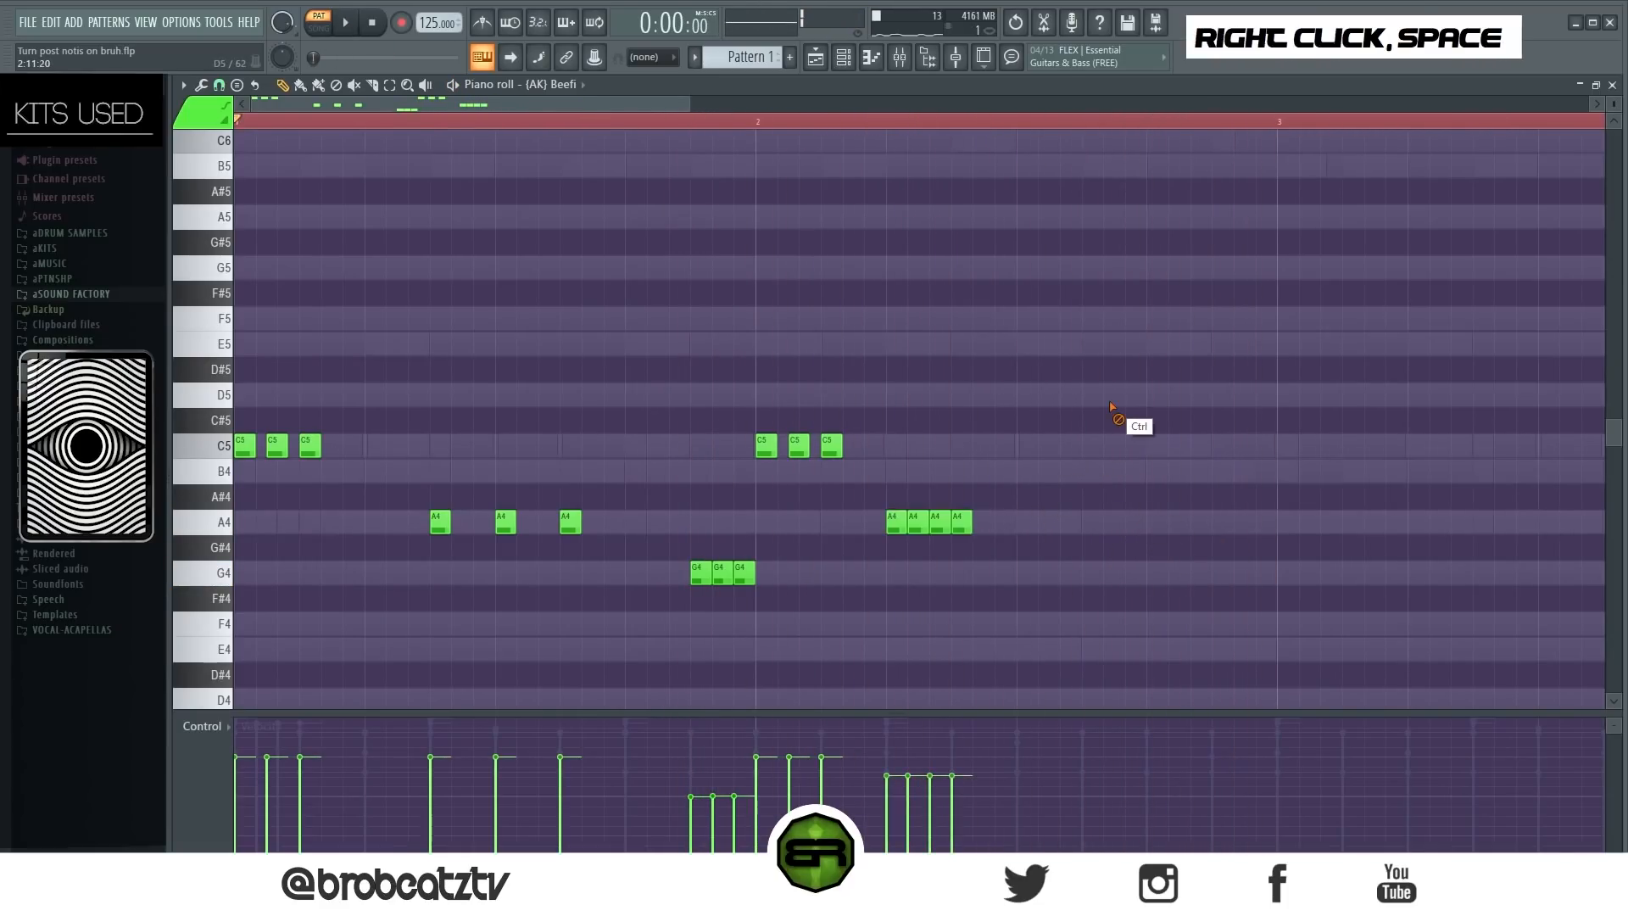
Copy the three C5 hits to the start of bar 3 and draw a descending E5, D5 and C#5 roll on beat 4 of bar 2
{"action": "left_click_drag", "start_coordinate": [348, 443], "coordinate": [189, 469]}
{"action": "right_click", "coordinate": [1094, 386]}
{"action": "mouse_move", "coordinate": [347, 442]}
{"action": "left_mouse_down", "text": "ctrl"}
{"action": "mouse_move", "coordinate": [200, 477]}
{"action": "mouse_move", "coordinate": [1217, 483]}
{"action": "mouse_move", "coordinate": [1279, 498]}
{"action": "mouse_move", "coordinate": [1228, 465]}
{"action": "left_mouse_up", "text": "ctrl"}
{"action": "right_click", "coordinate": [1246, 427]}
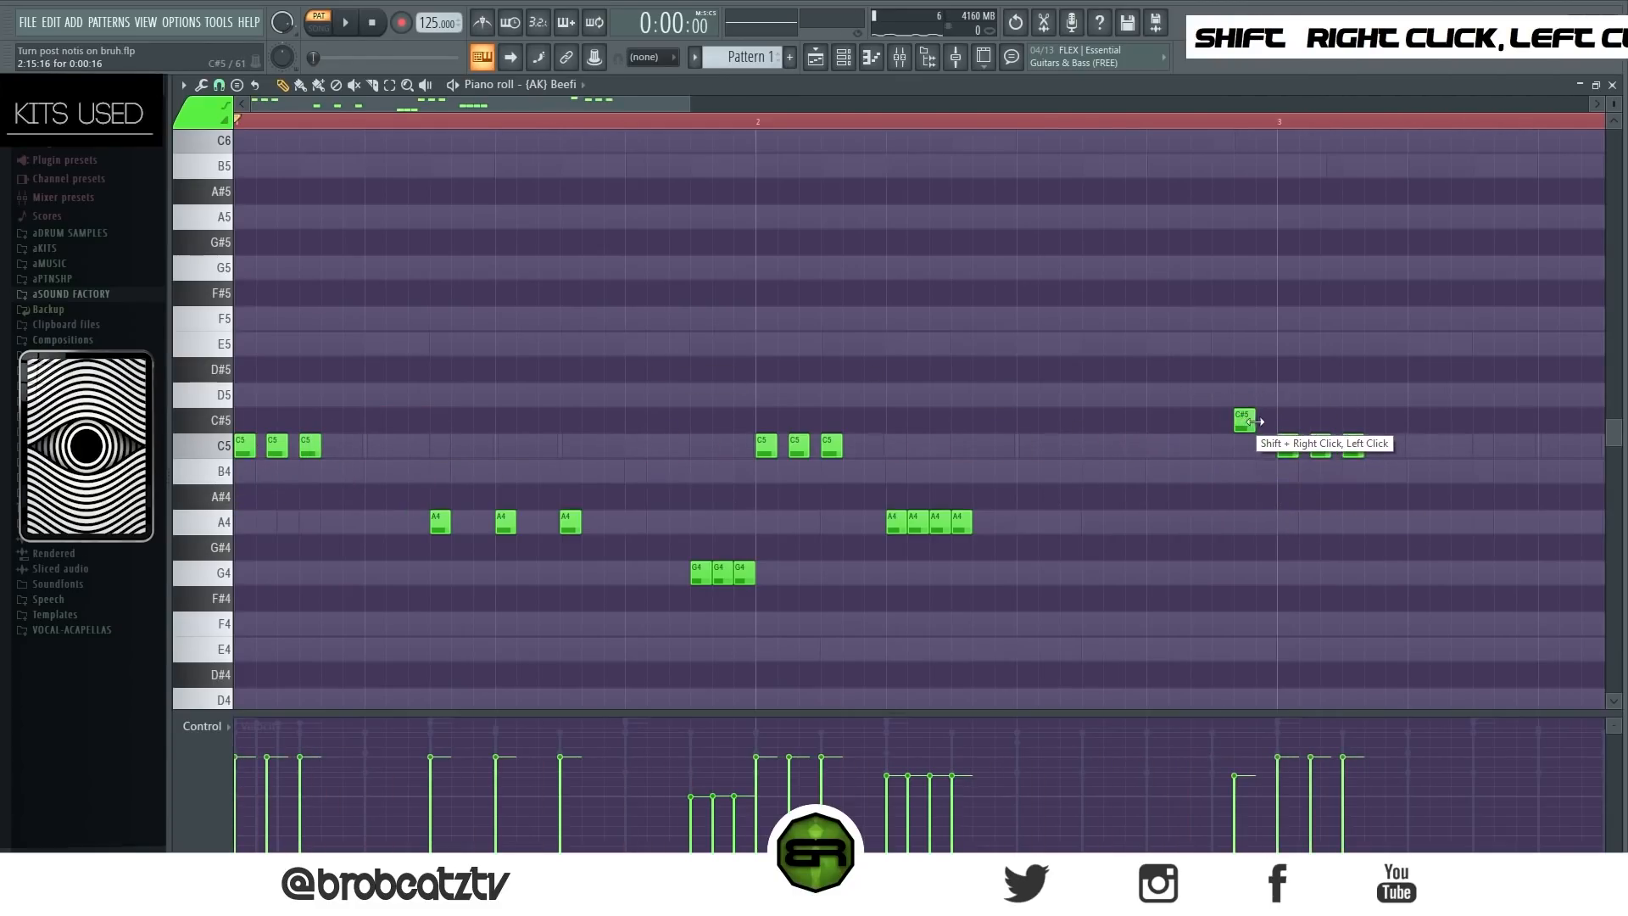
{"action": "double_click", "coordinate": [1263, 422]}
{"action": "double_click", "coordinate": [1150, 344]}
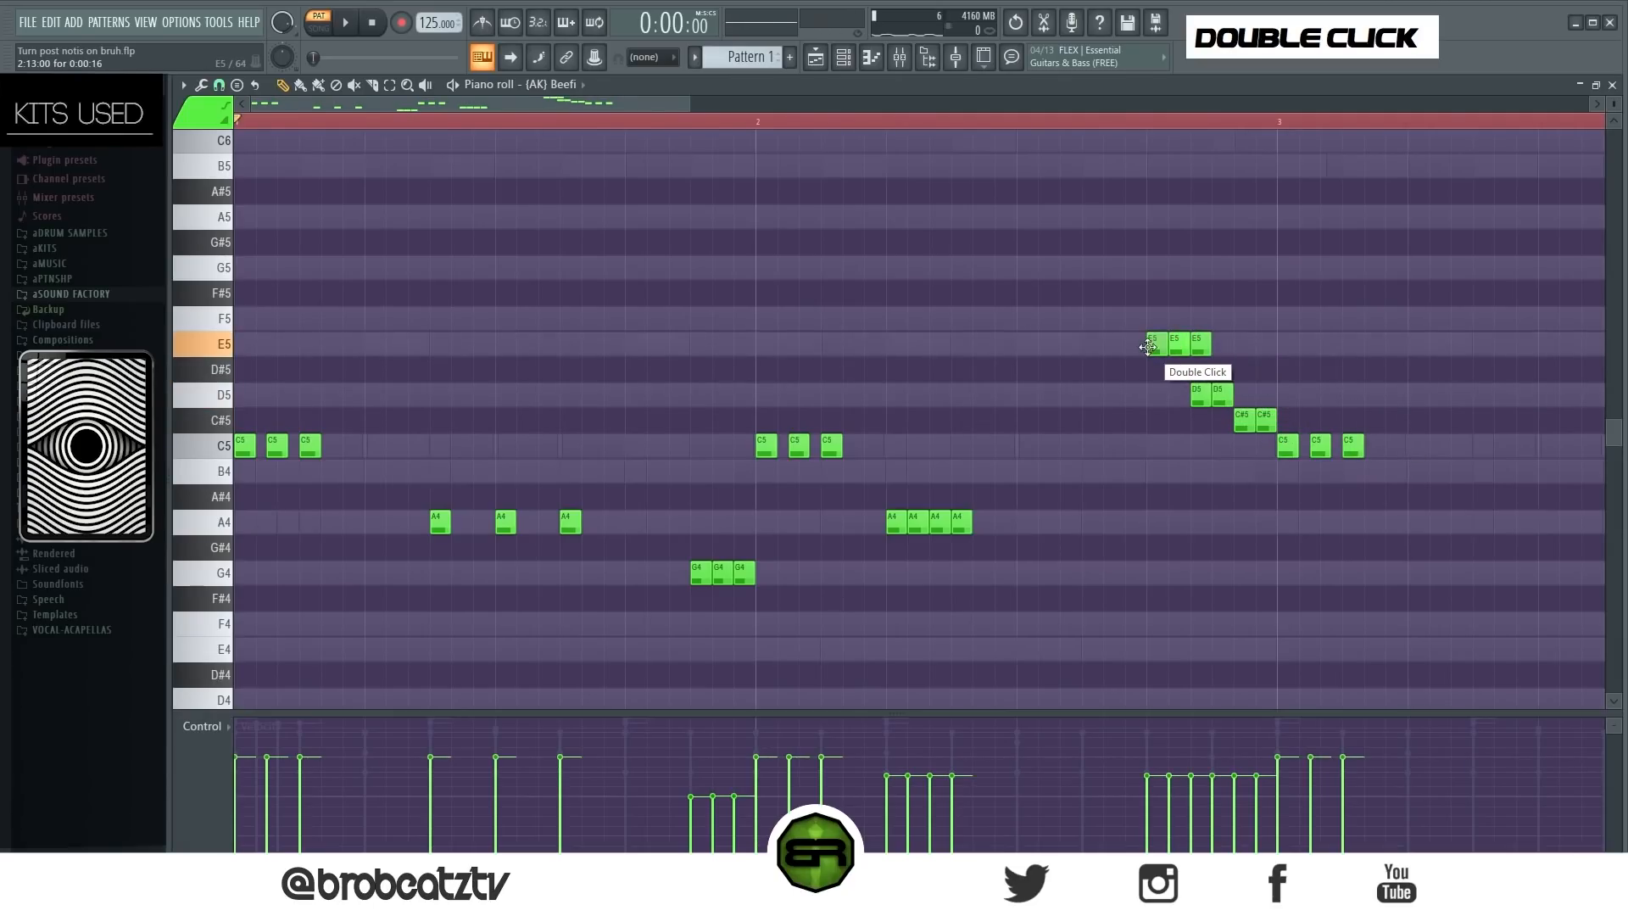
Try a rising velocity ramp across the descending E5 to C#5 roll and play it back
{"action": "left_click_drag", "start_coordinate": [1113, 281], "coordinate": [1267, 455], "text": "ctrl"}
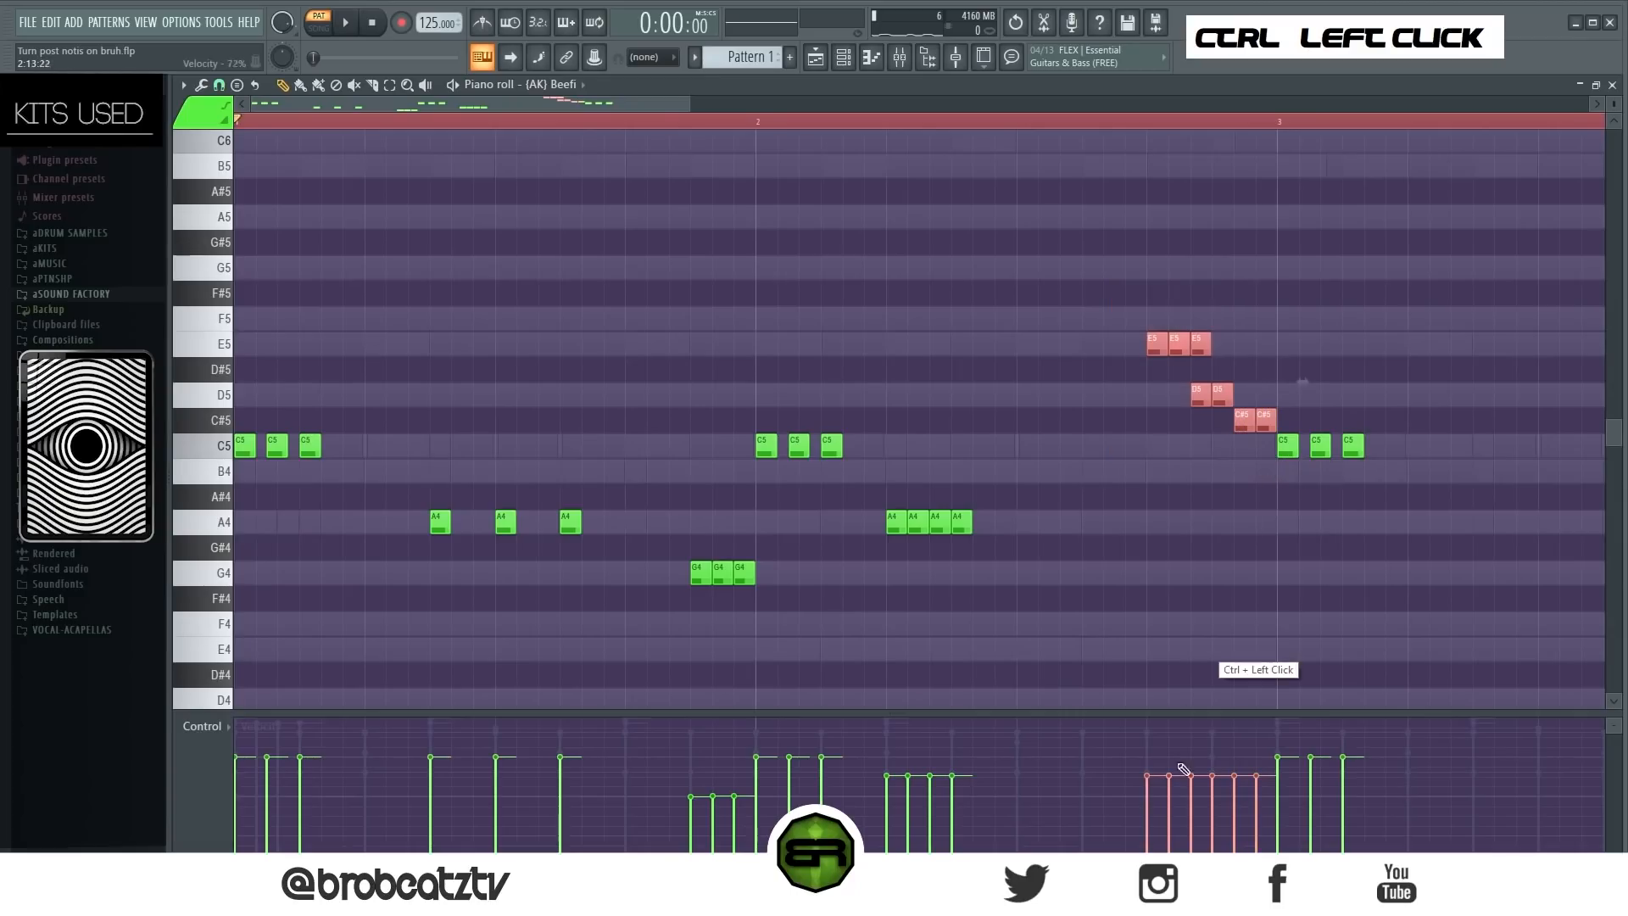
{"action": "left_click_drag", "start_coordinate": [1131, 846], "coordinate": [1271, 777]}
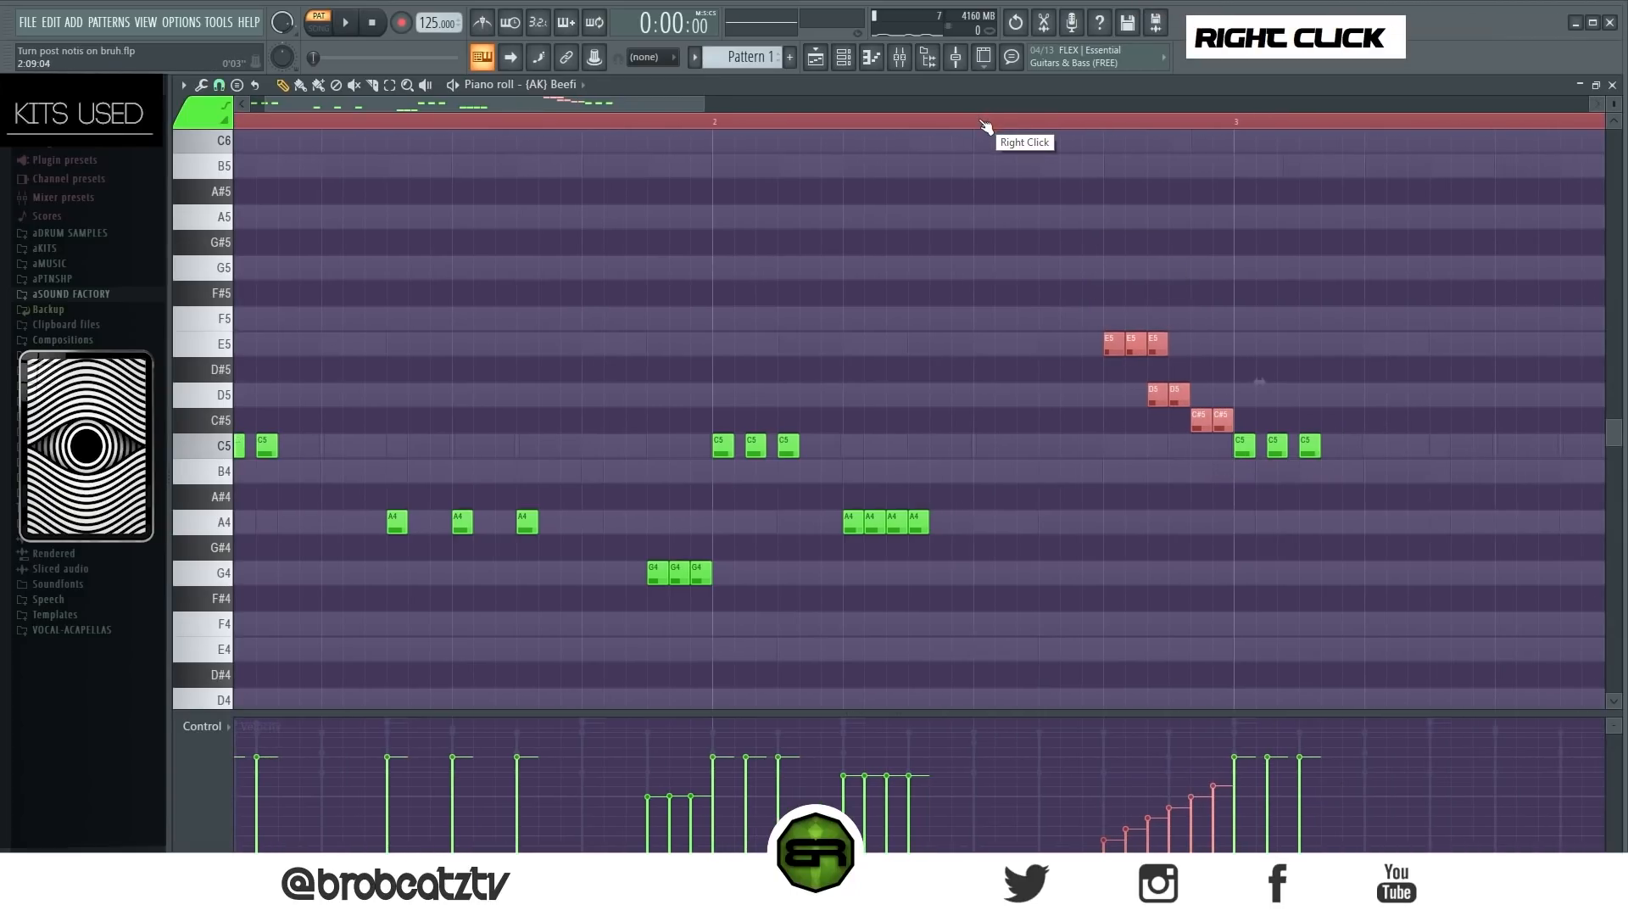
{"action": "key", "text": "space"}
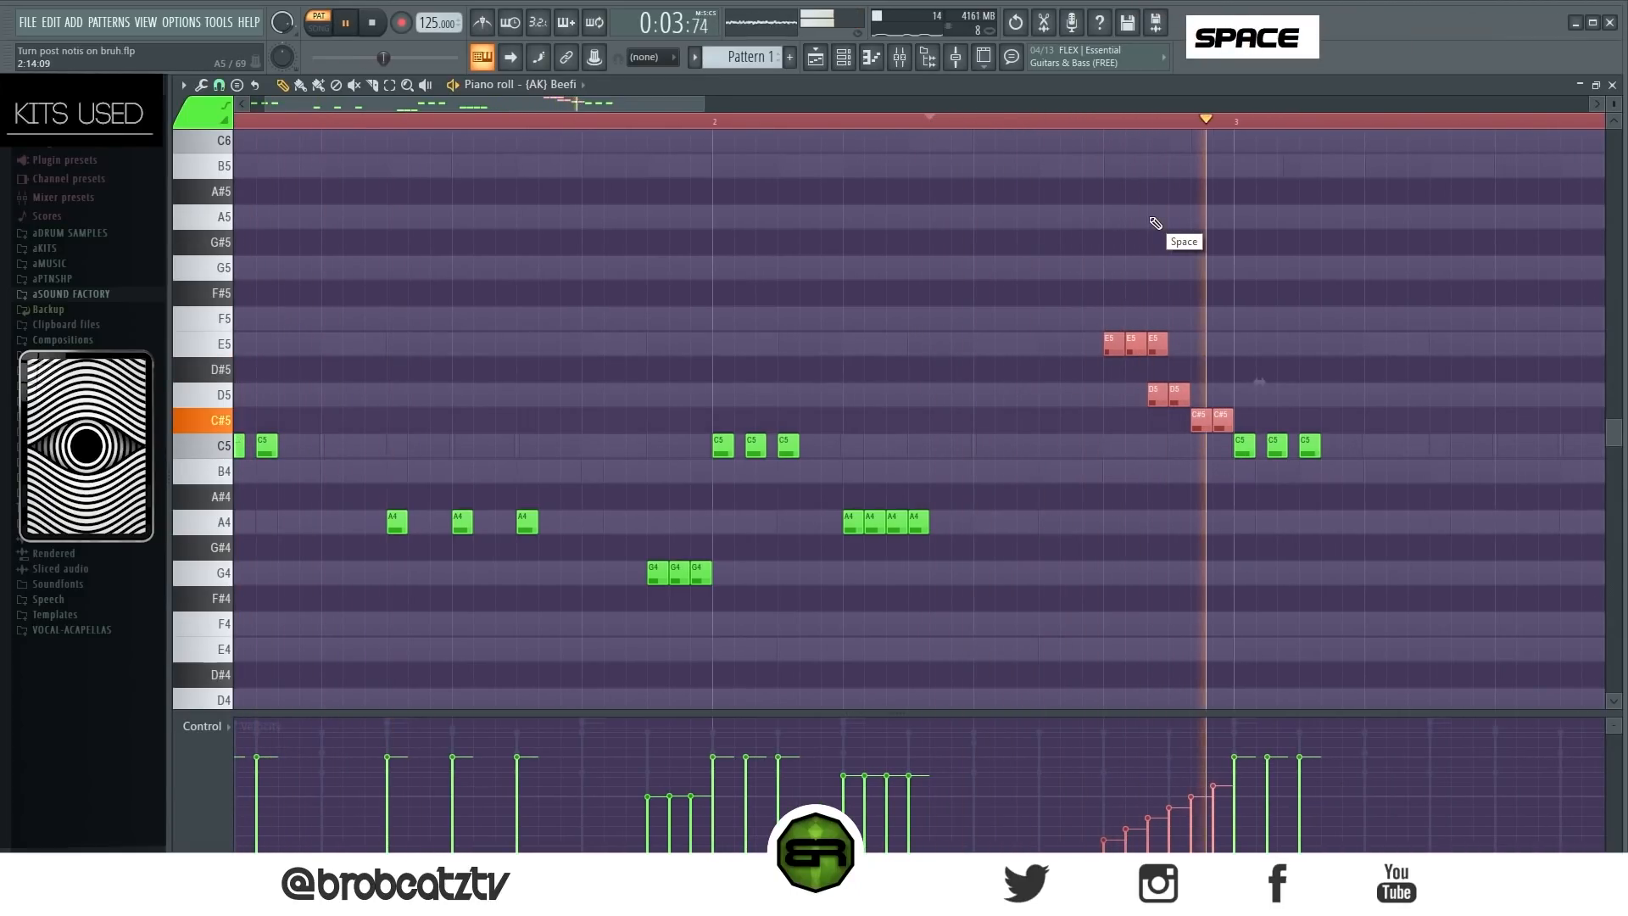
{"action": "key", "text": "space"}
Level the descending roll's velocities, lower the first two E5 hits with the second one softest, and audition the result
{"action": "left_click_drag", "start_coordinate": [1100, 773], "coordinate": [1231, 771]}
{"action": "key", "text": "space"}
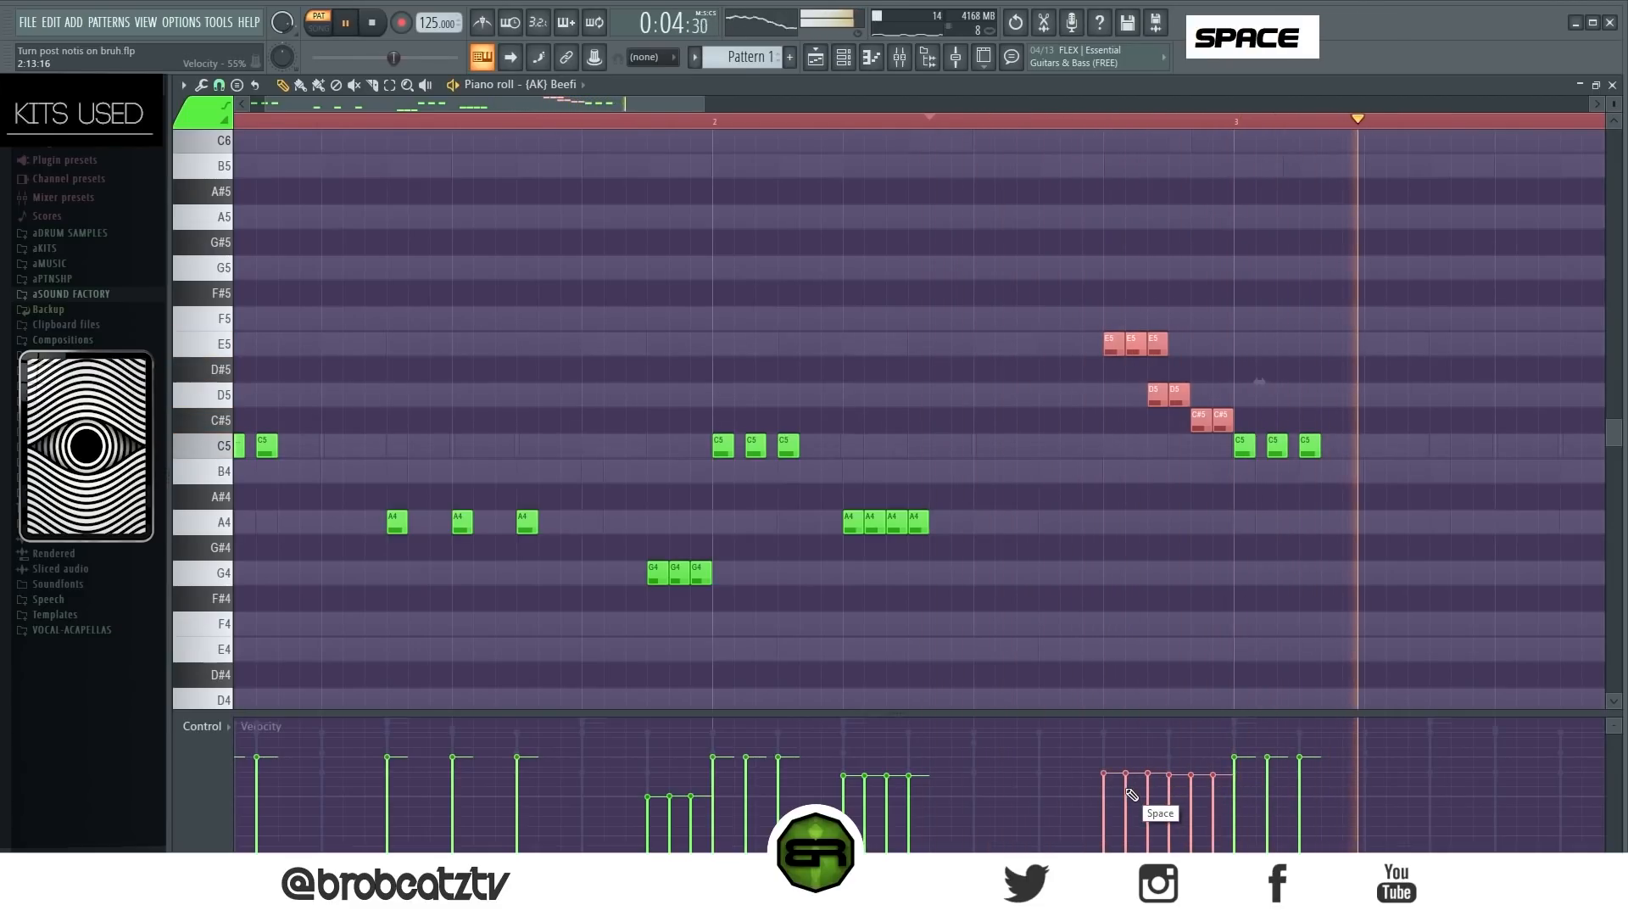
{"action": "right_click", "coordinate": [1117, 440]}
{"action": "key", "text": "space"}
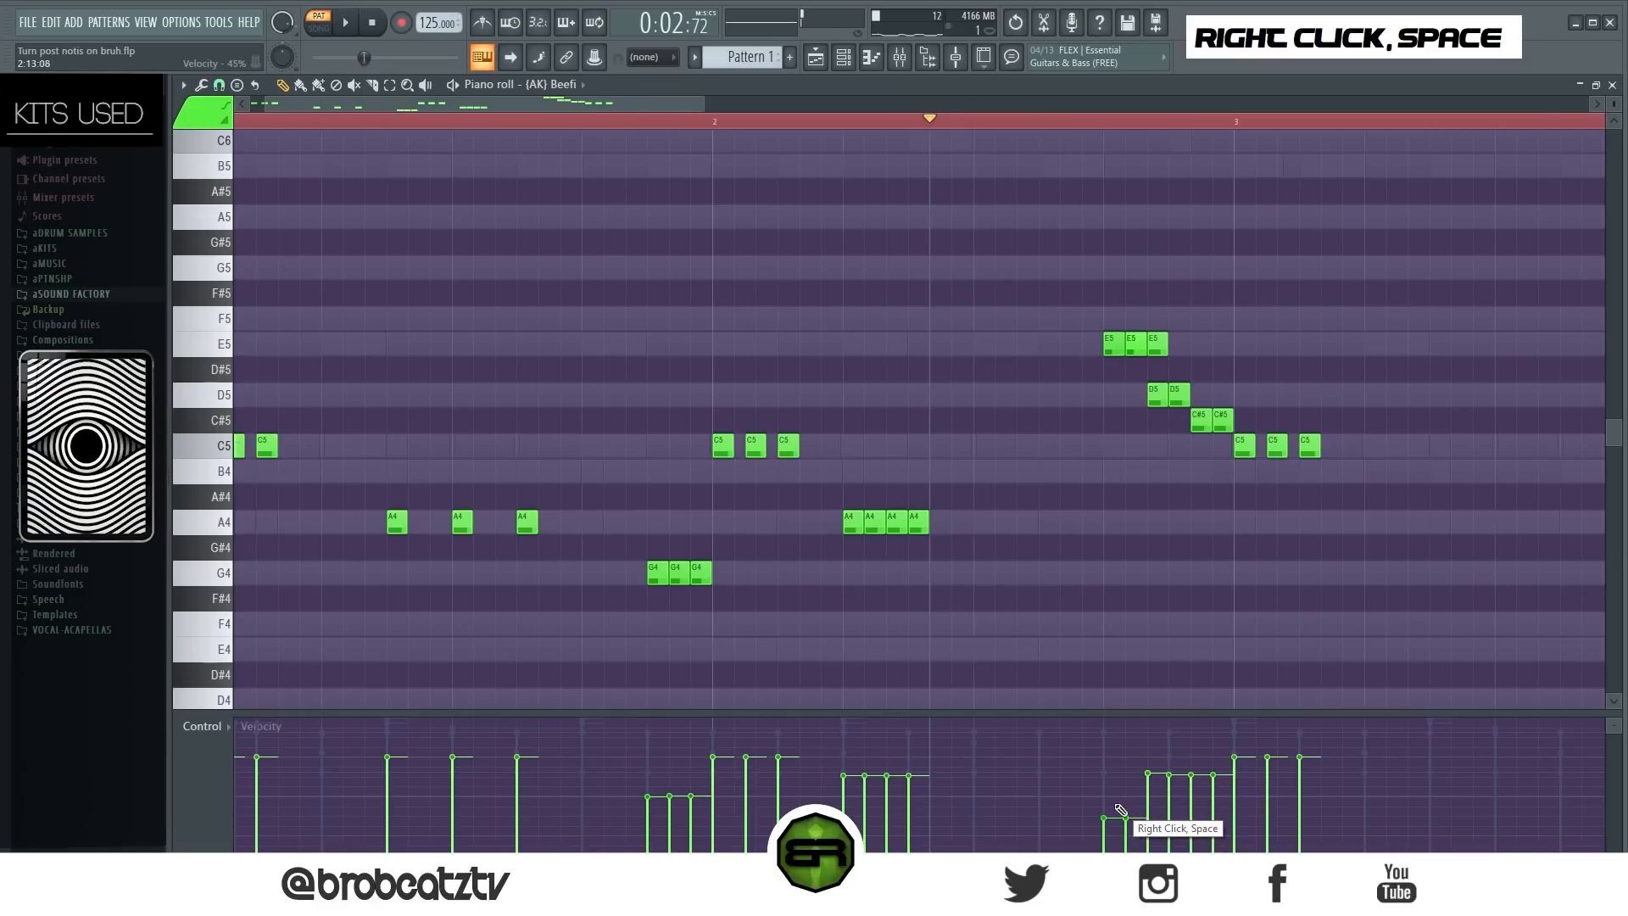
{"action": "key", "text": "space"}
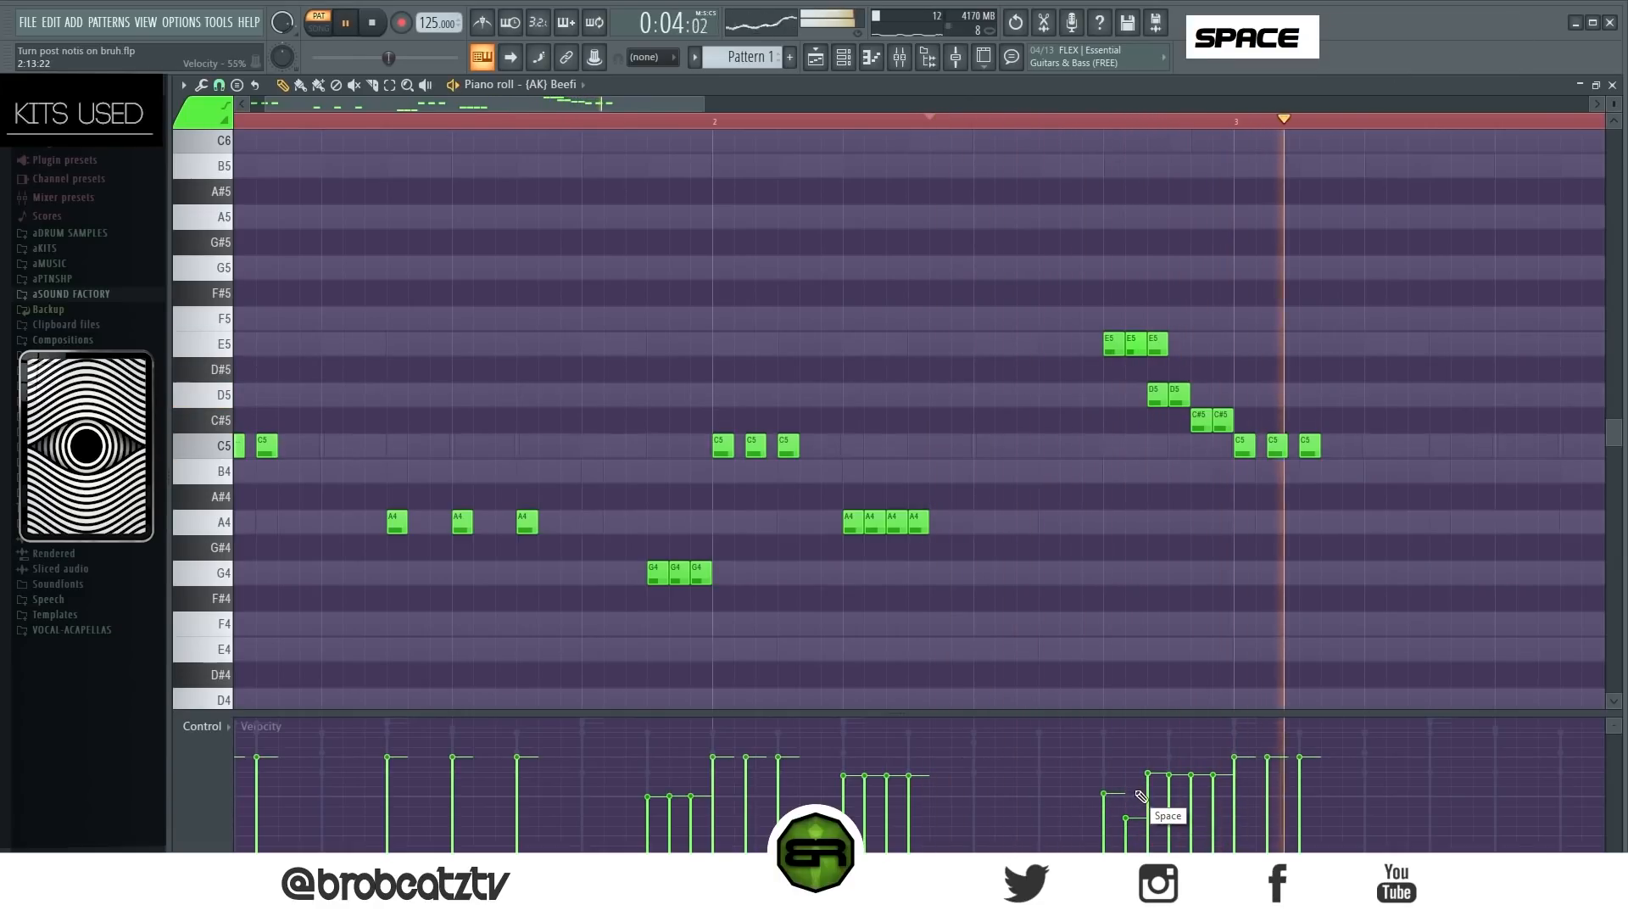
{"action": "key", "text": "space"}
Duplicate the two-bar (AK) Beefi pattern into bars 3 and 4
{"action": "scroll", "coordinate": [847, 165], "scroll_direction": "down", "scroll_amount": 2}
{"action": "right_click", "coordinate": [961, 450]}
{"action": "key", "text": "ctrl+a"}
{"action": "left_click_drag", "start_coordinate": [261, 450], "coordinate": [974, 454]}
{"action": "right_click", "coordinate": [984, 348]}
{"action": "scroll", "coordinate": [810, 134], "scroll_direction": "down", "scroll_amount": 2}
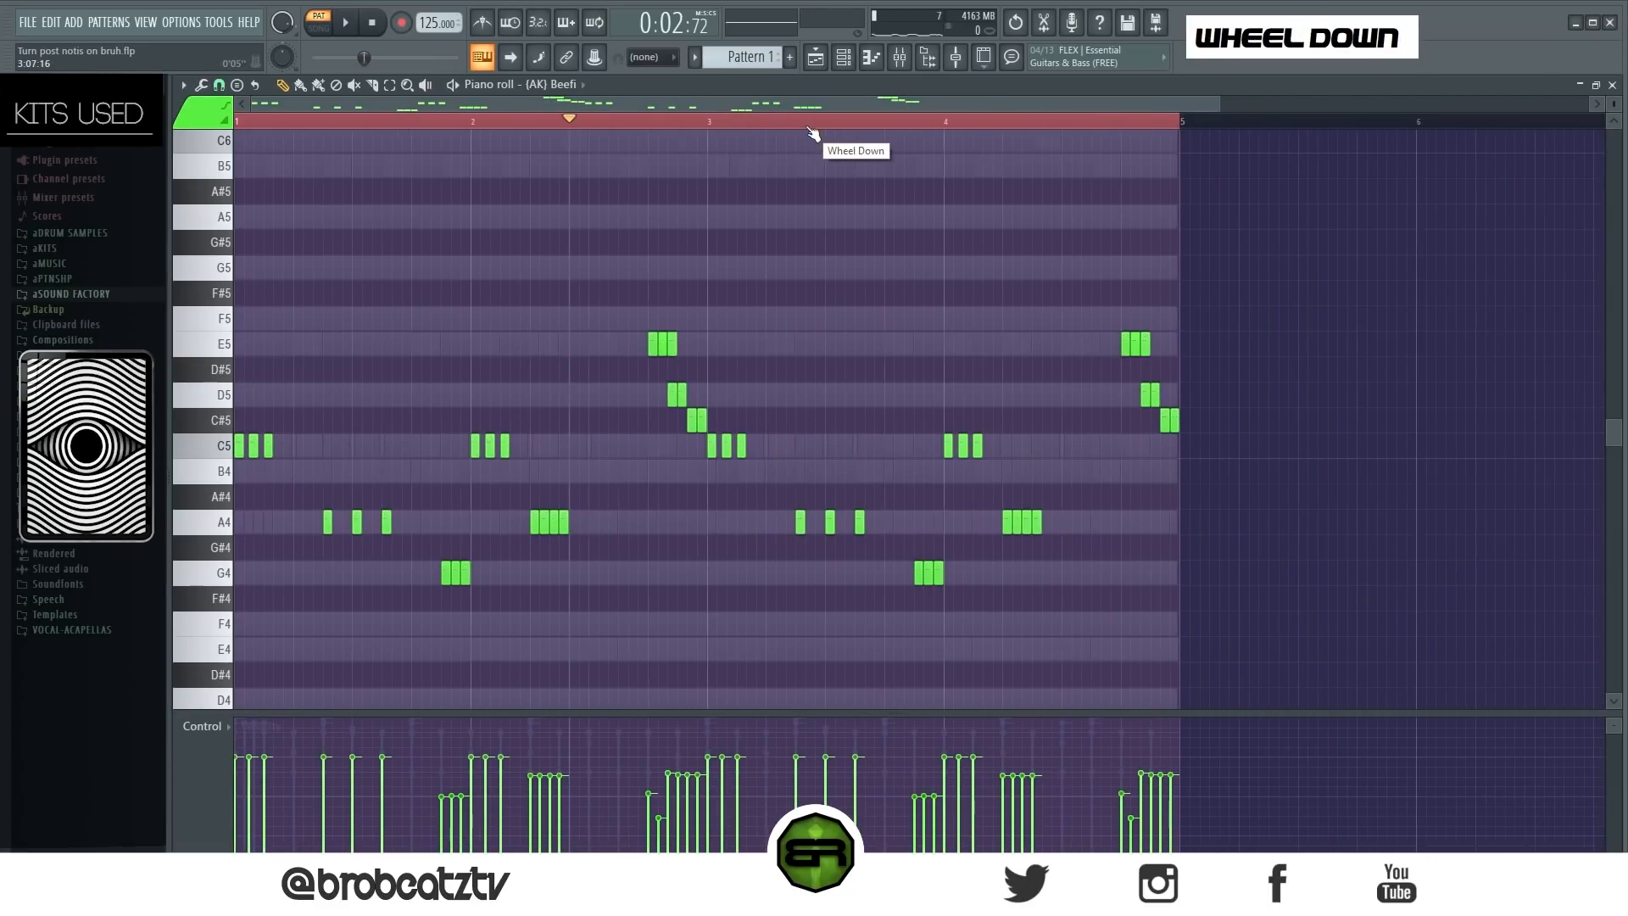
Add a single A4 hit on beat 3.5 of bar 4 while playing the full pattern
{"action": "key", "text": "space"}
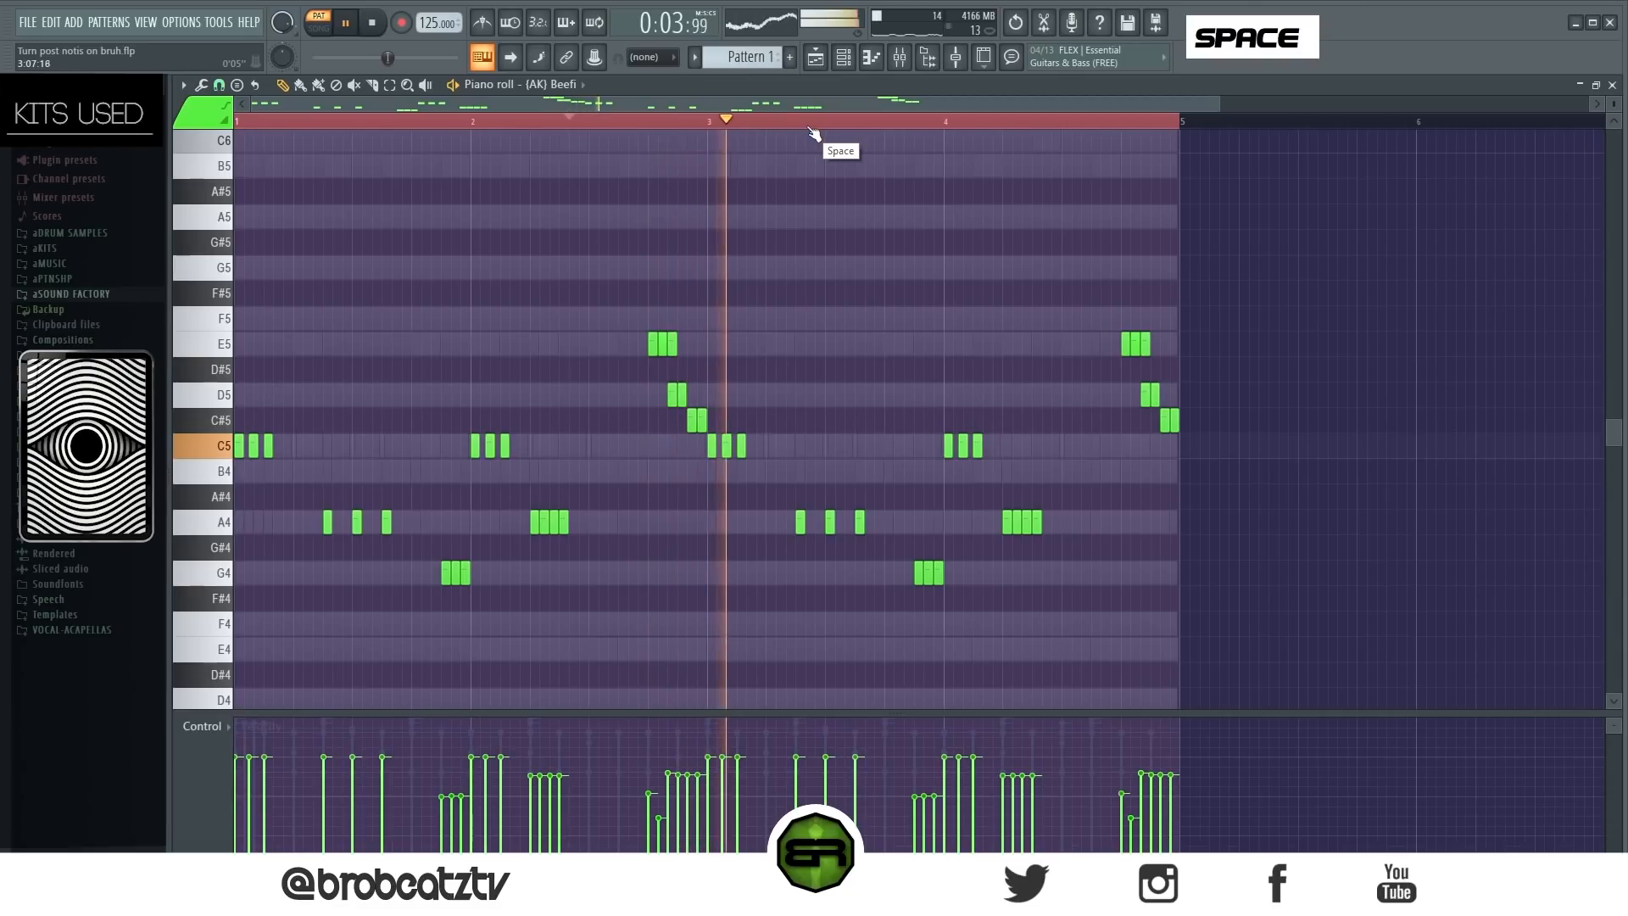
{"action": "right_click", "coordinate": [1102, 501]}
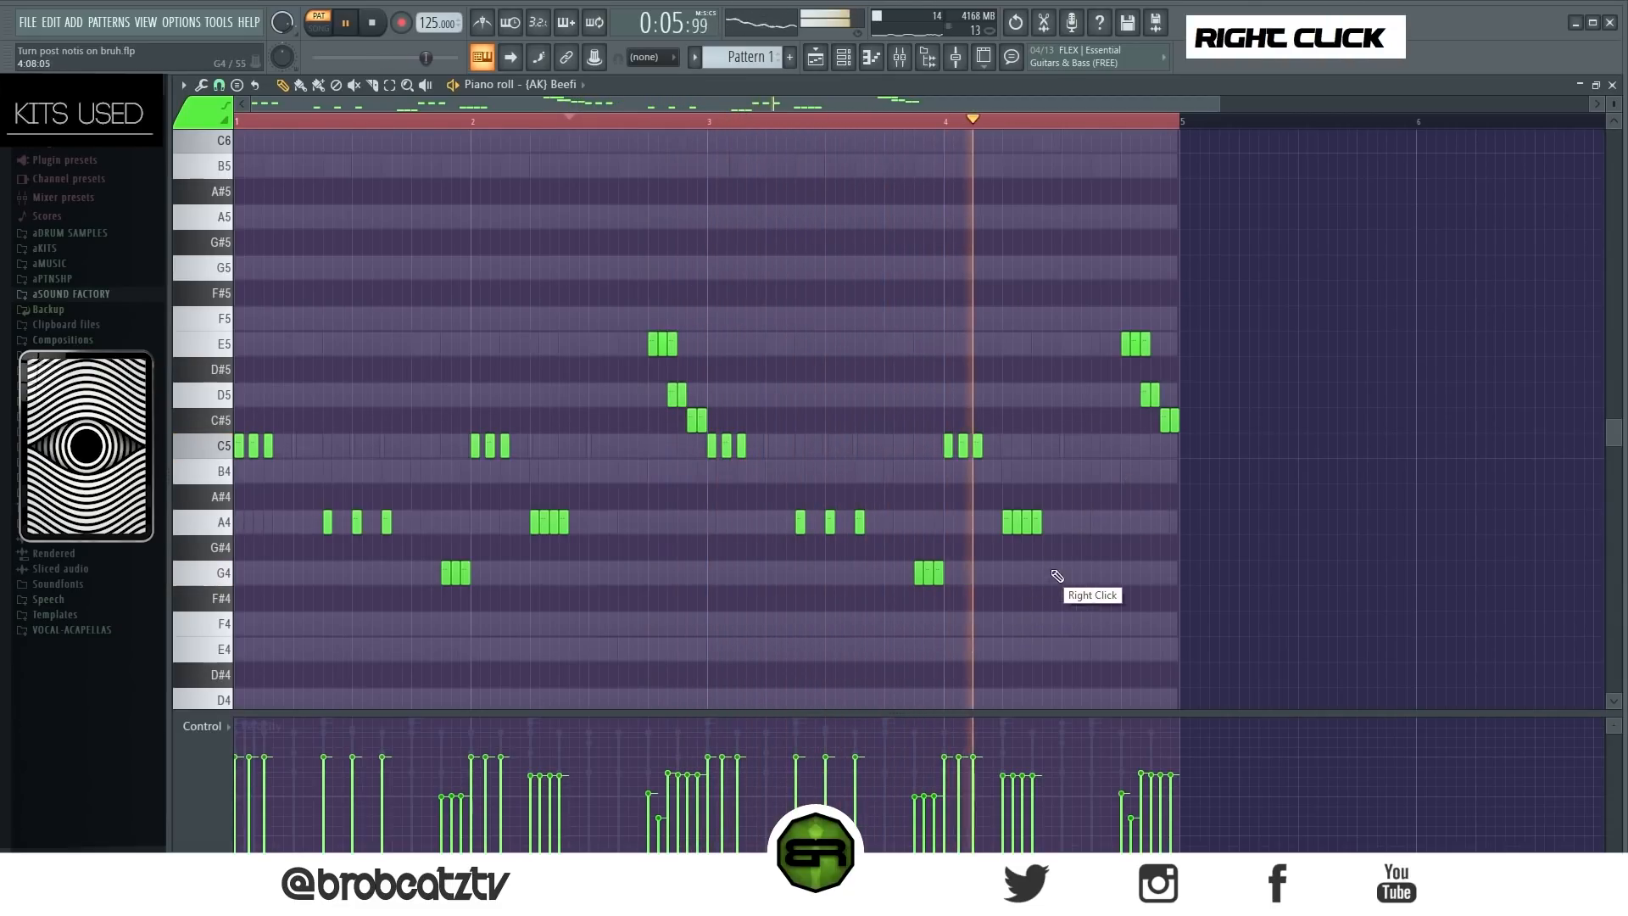
{"action": "left_click", "coordinate": [1094, 521]}
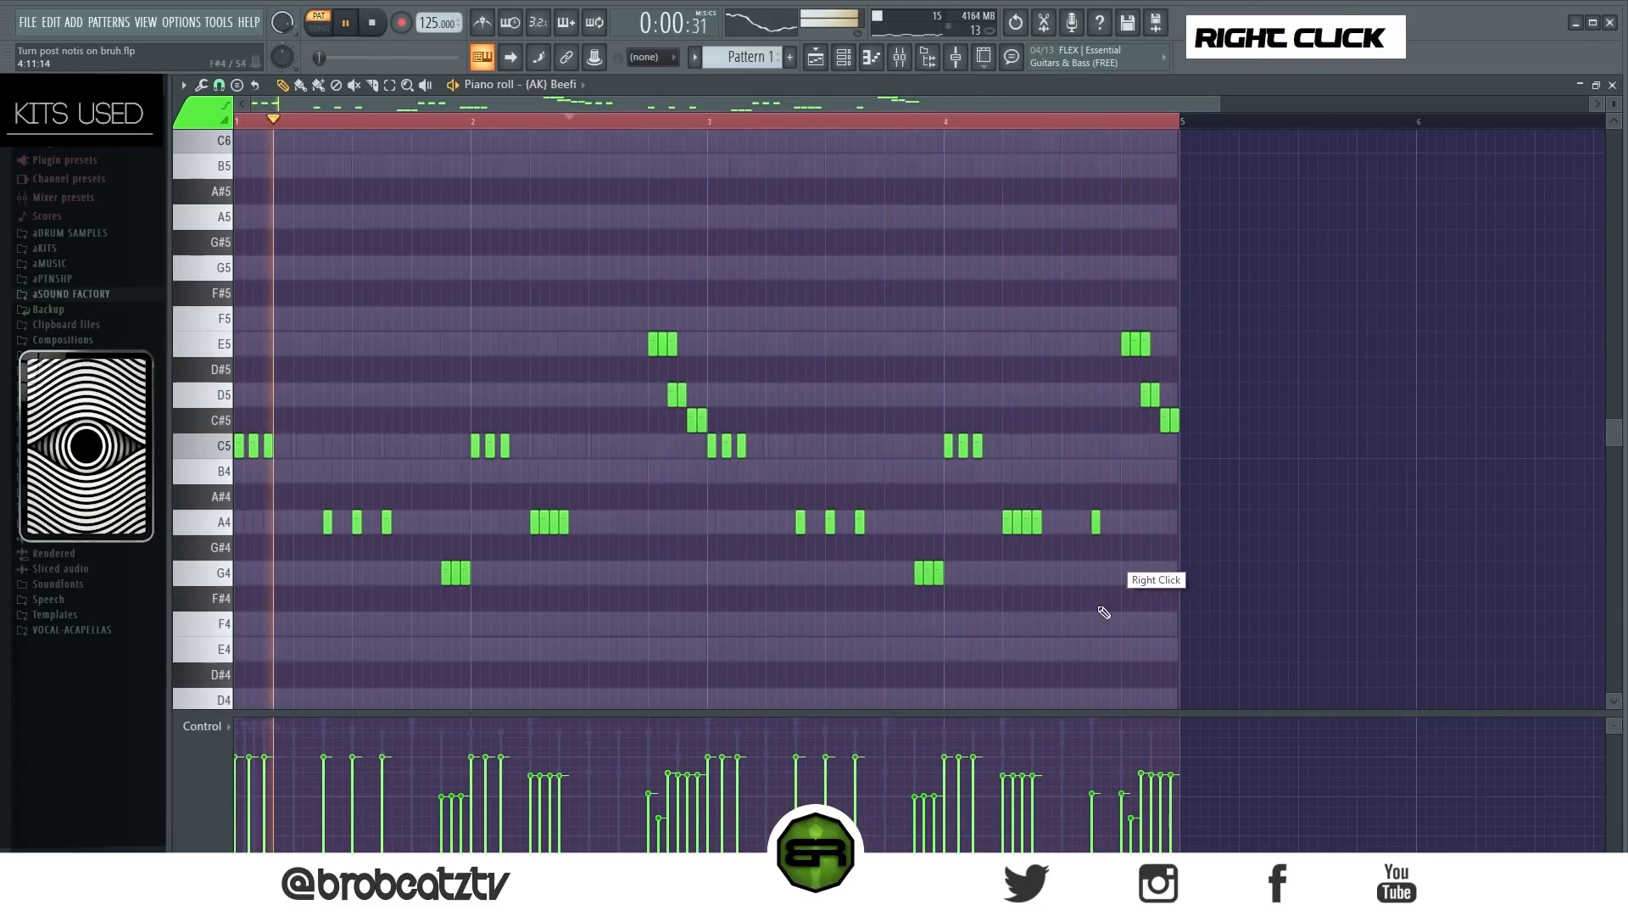
{"action": "key", "text": "space"}
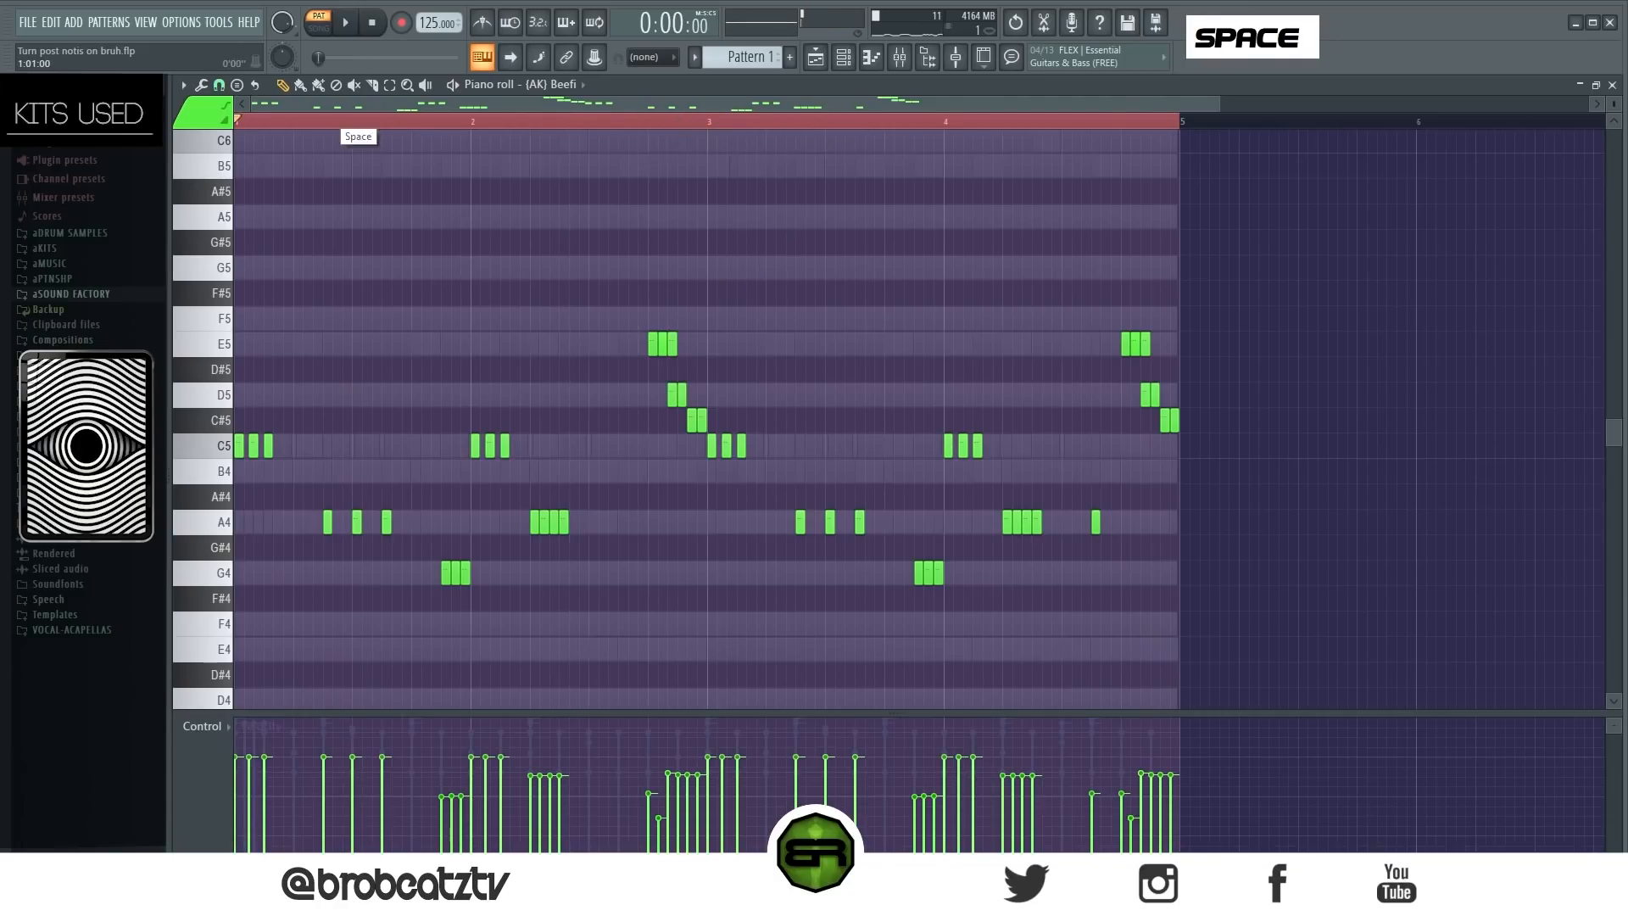
Look over the BUS track's effects in the mixer and return to the channel rack
{"action": "left_click", "coordinate": [817, 68]}
{"action": "left_click", "coordinate": [901, 61]}
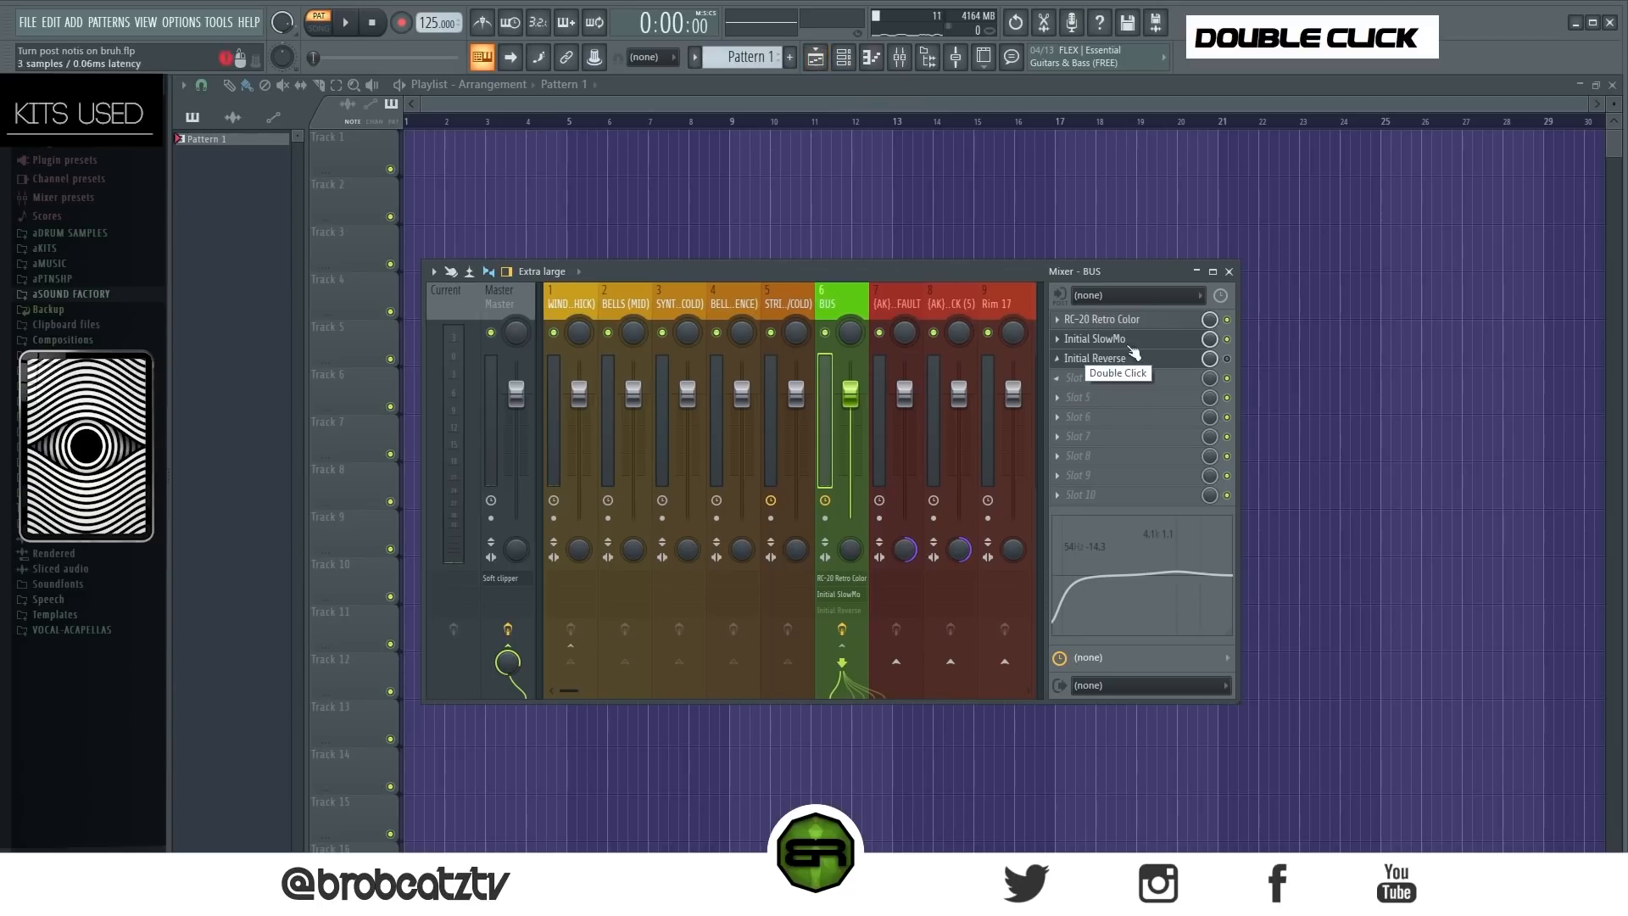
{"action": "left_click", "coordinate": [819, 62]}
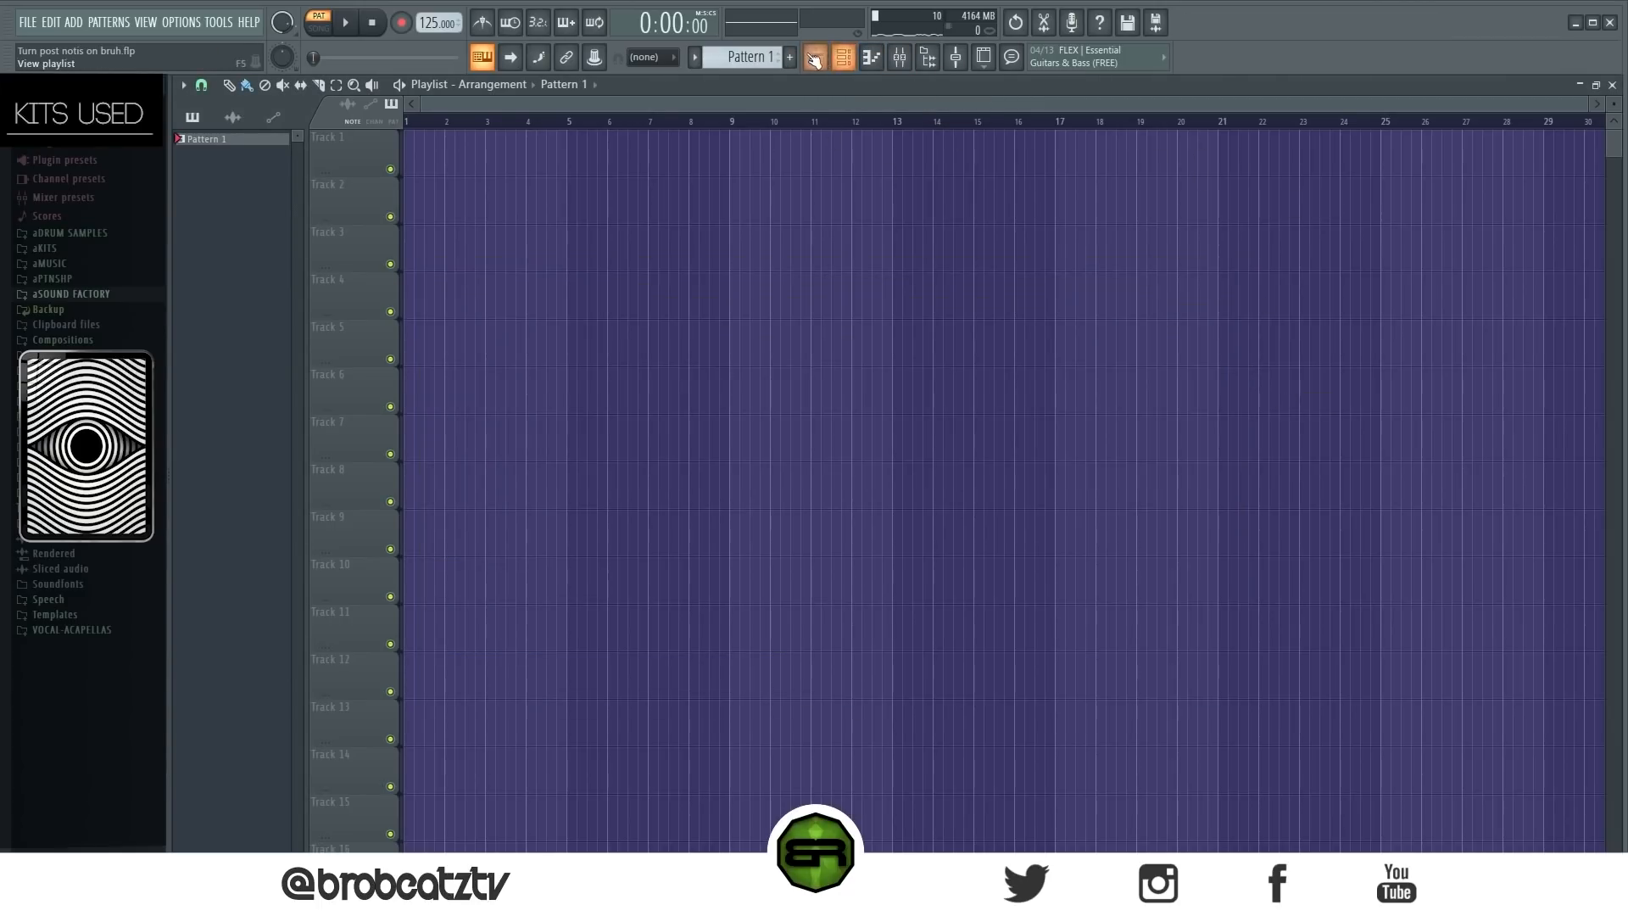
{"action": "left_click", "coordinate": [814, 60]}
{"action": "left_click", "coordinate": [814, 57]}
{"action": "left_click", "coordinate": [842, 57]}
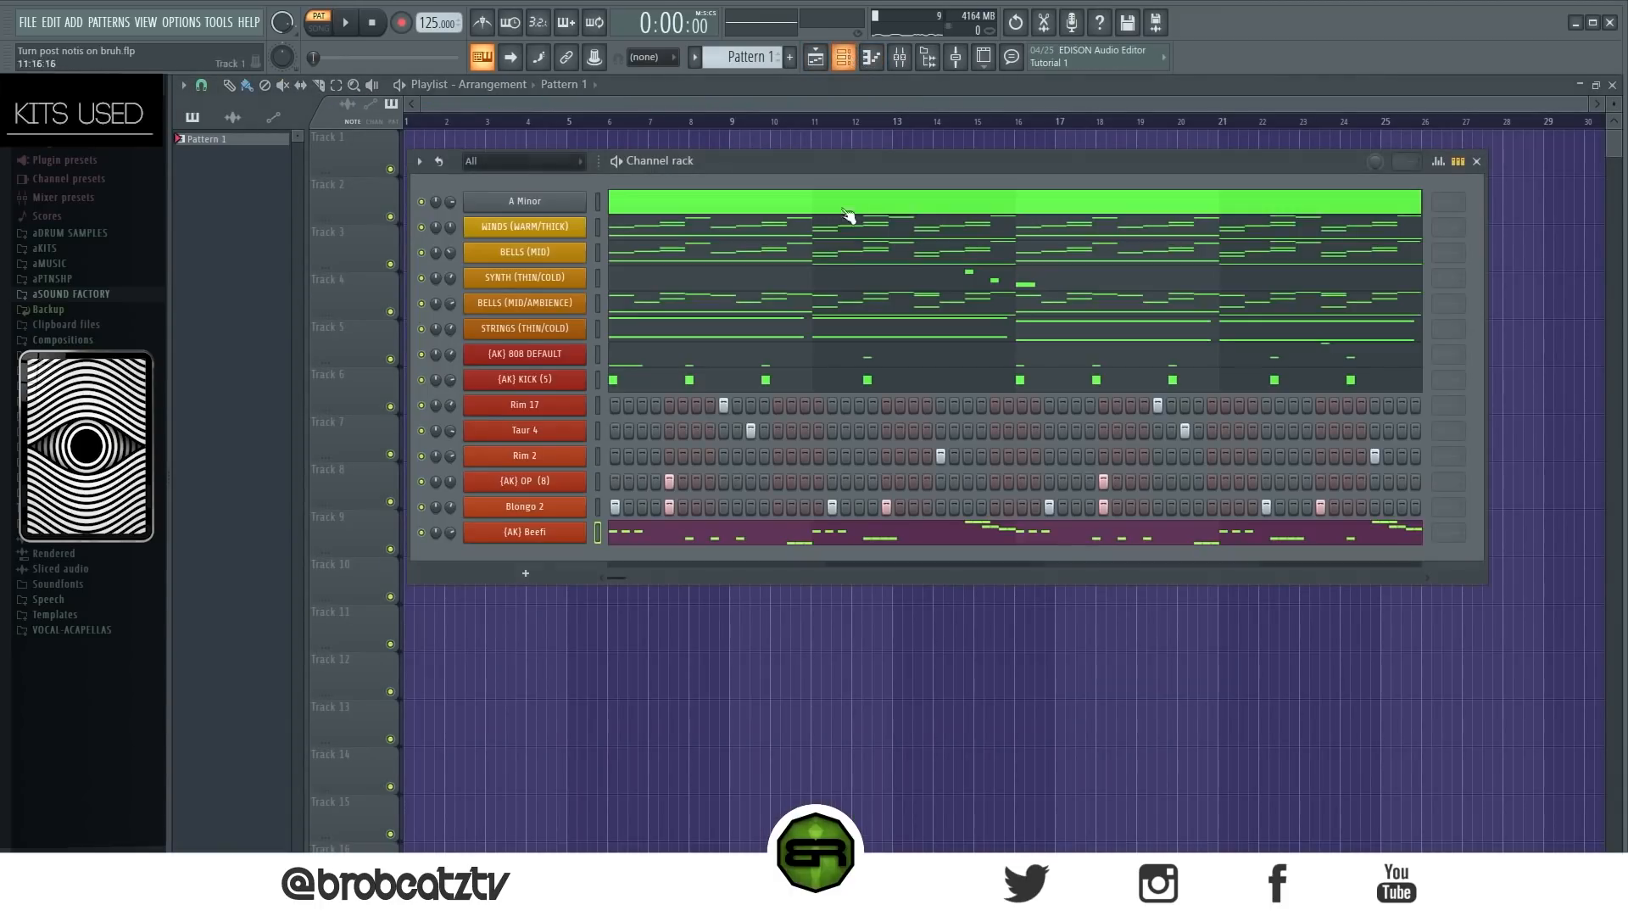
Play the full four-bar beat, comparing it with the (AK) KICK (5) channel muted and unmuted
{"action": "left_click", "coordinate": [347, 25]}
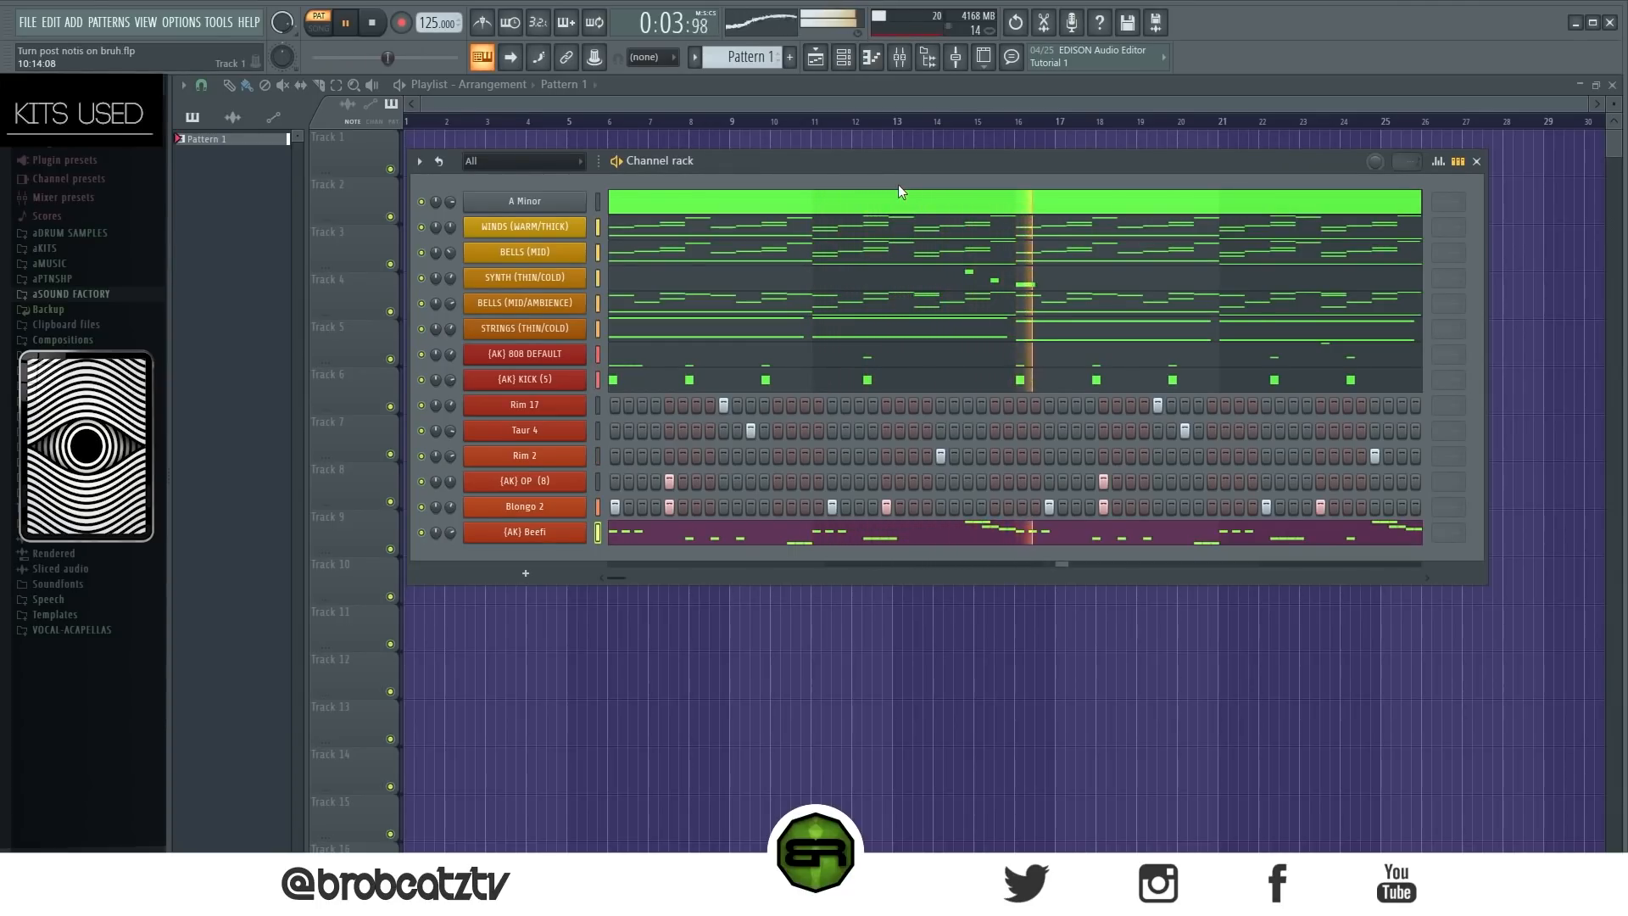
{"action": "scroll", "coordinate": [451, 532], "scroll_direction": "down", "scroll_amount": 2}
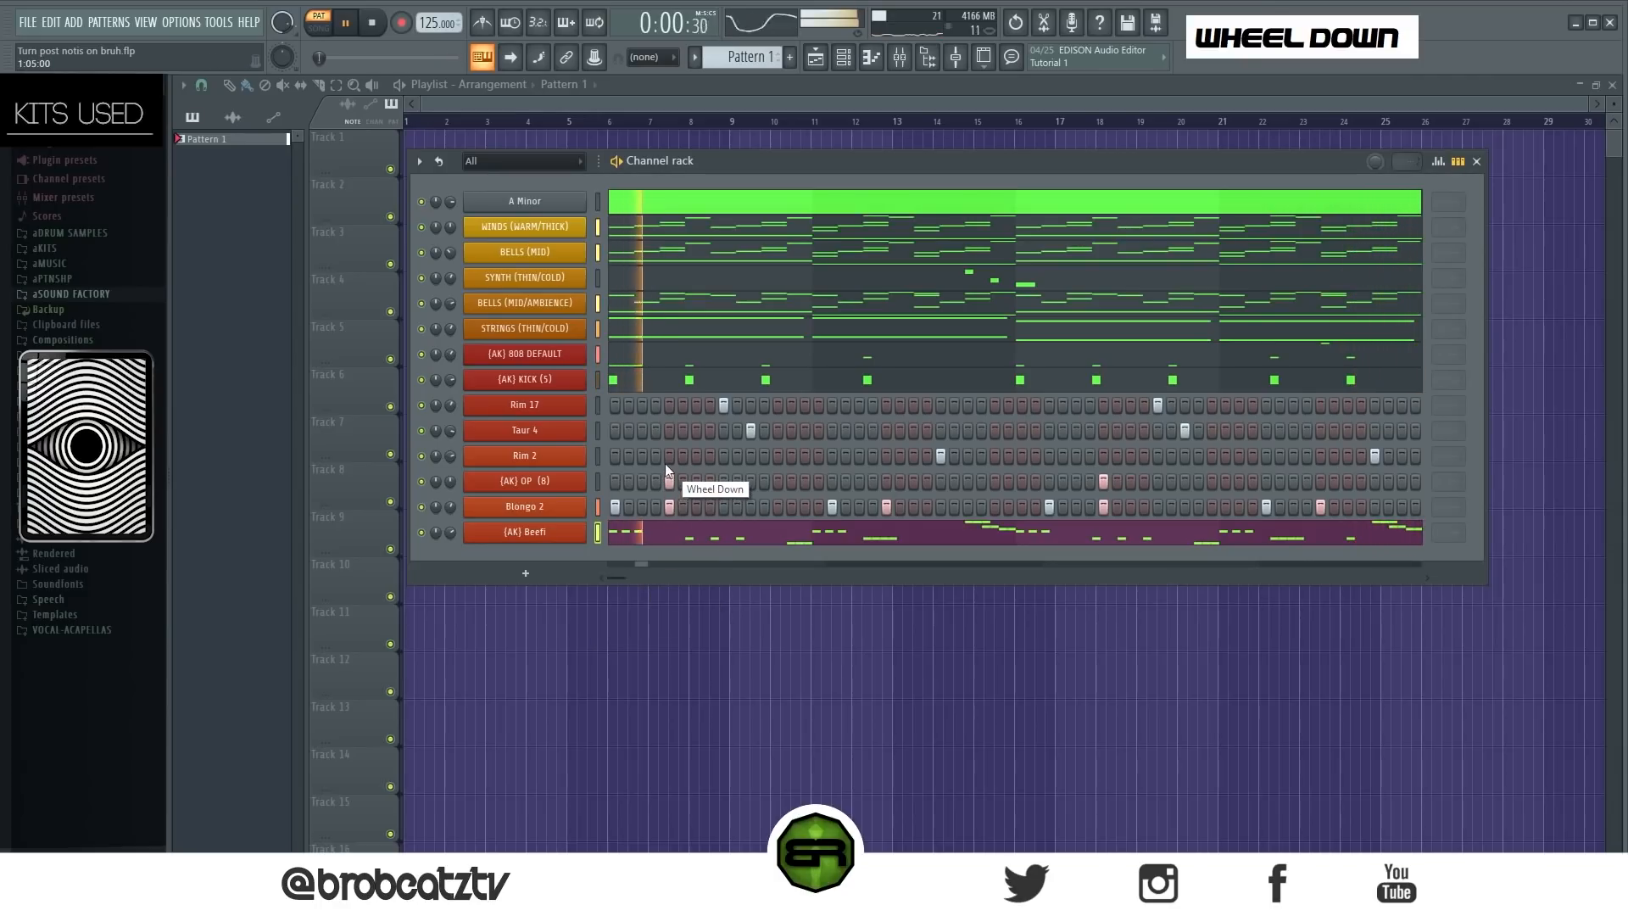
{"action": "double_click", "coordinate": [421, 380]}
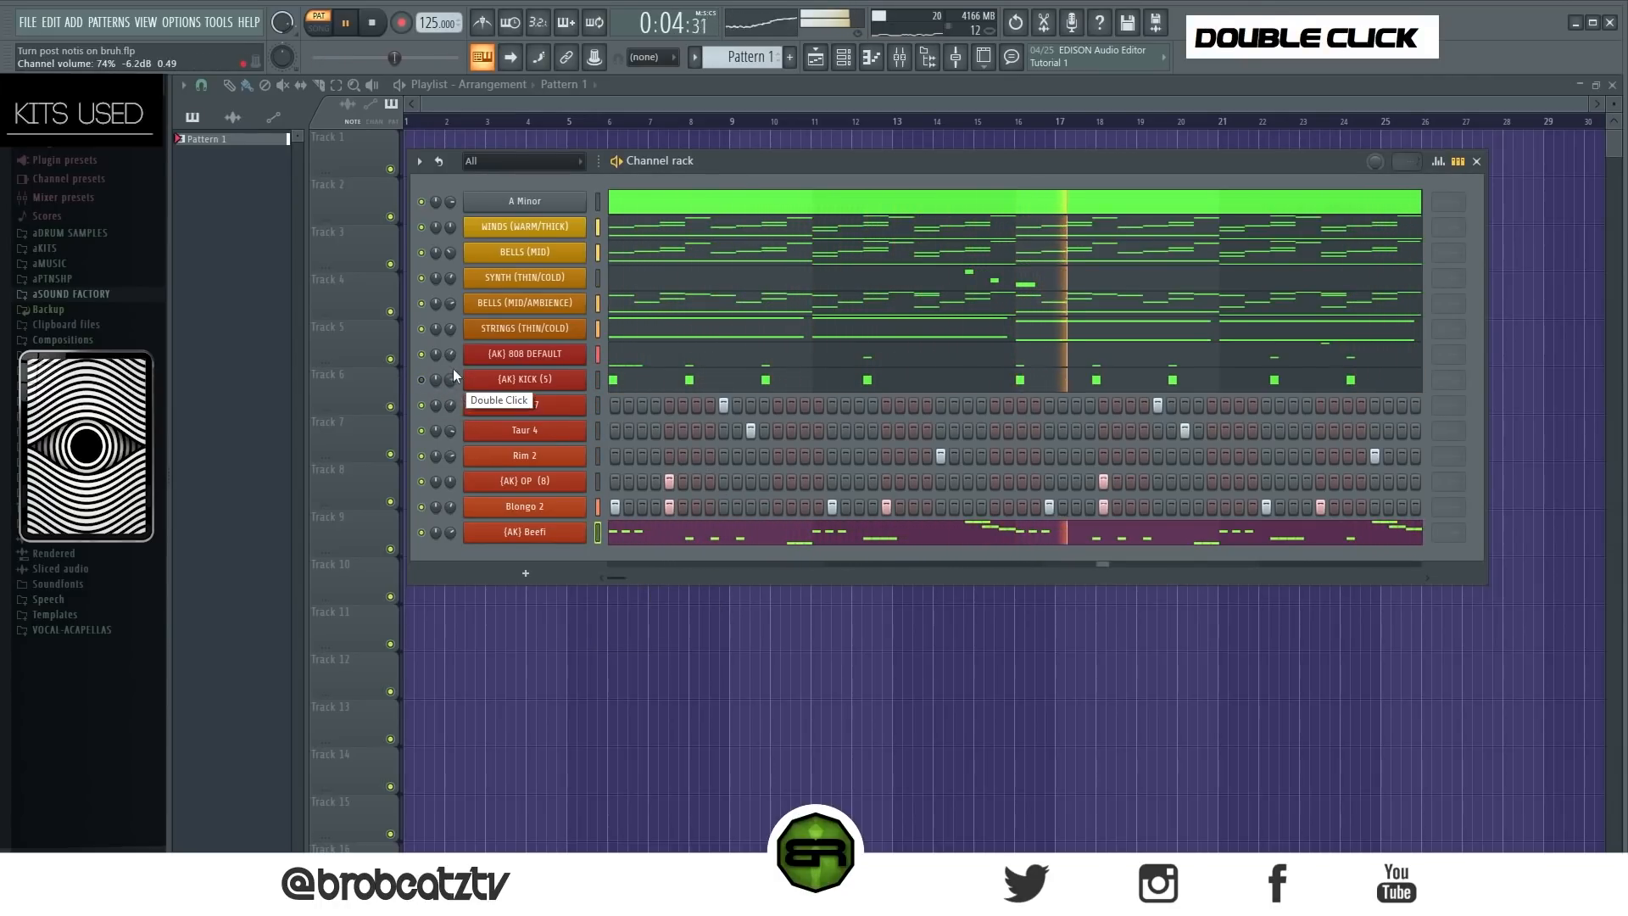
{"action": "scroll", "coordinate": [452, 374], "scroll_direction": "up", "scroll_amount": 1}
{"action": "scroll", "coordinate": [452, 374], "scroll_direction": "down", "scroll_amount": 1}
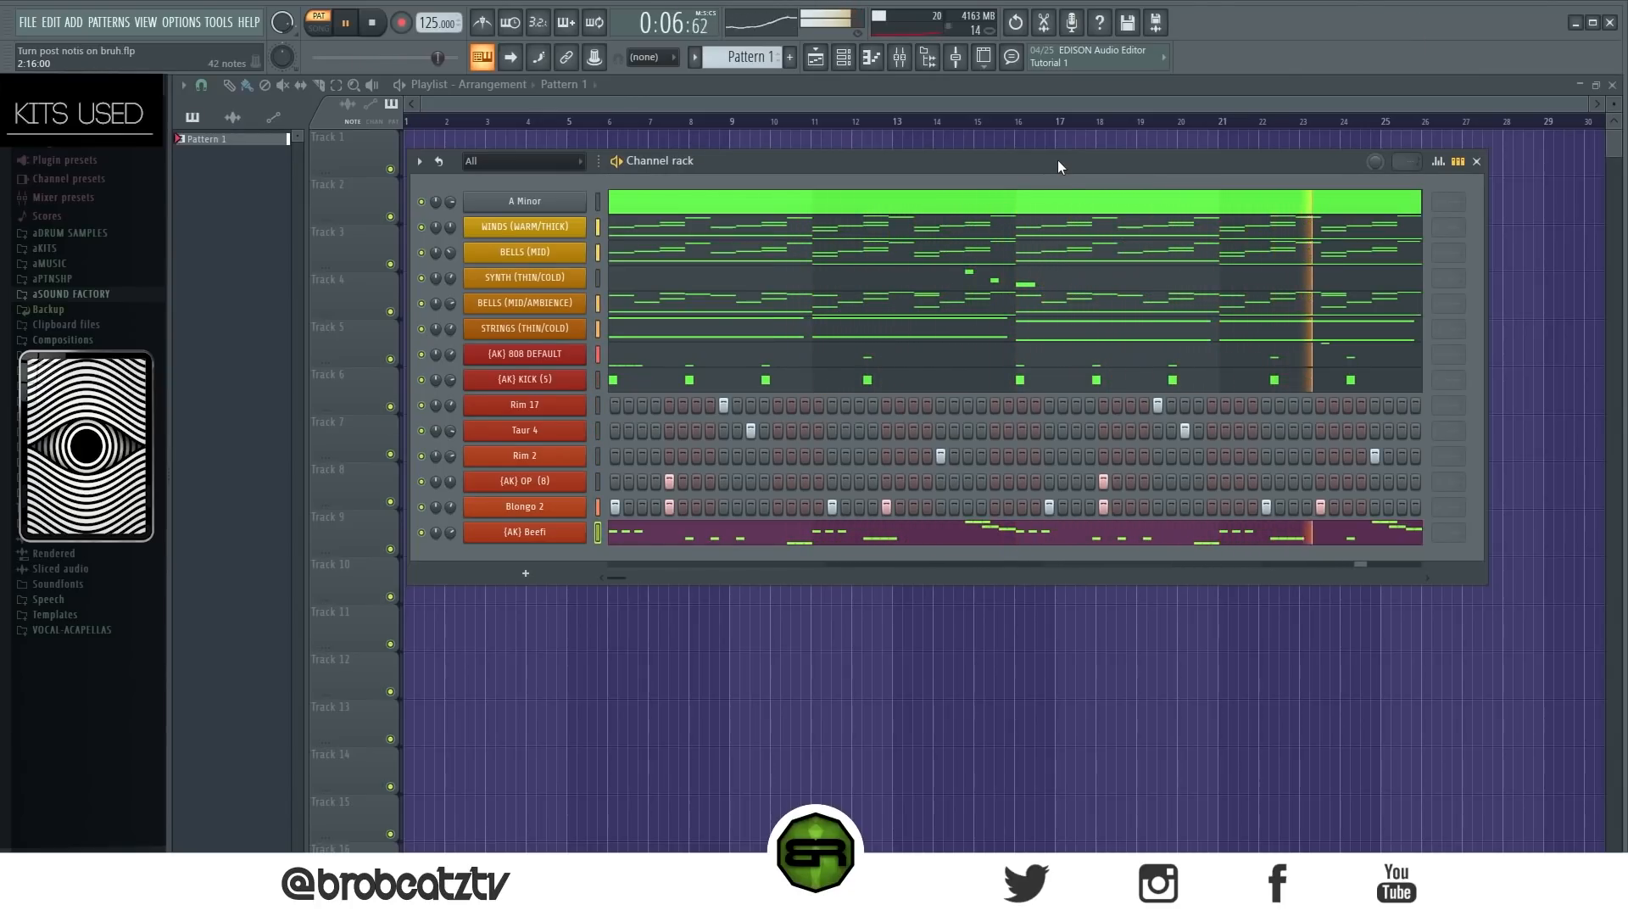
{"action": "key", "text": "space"}
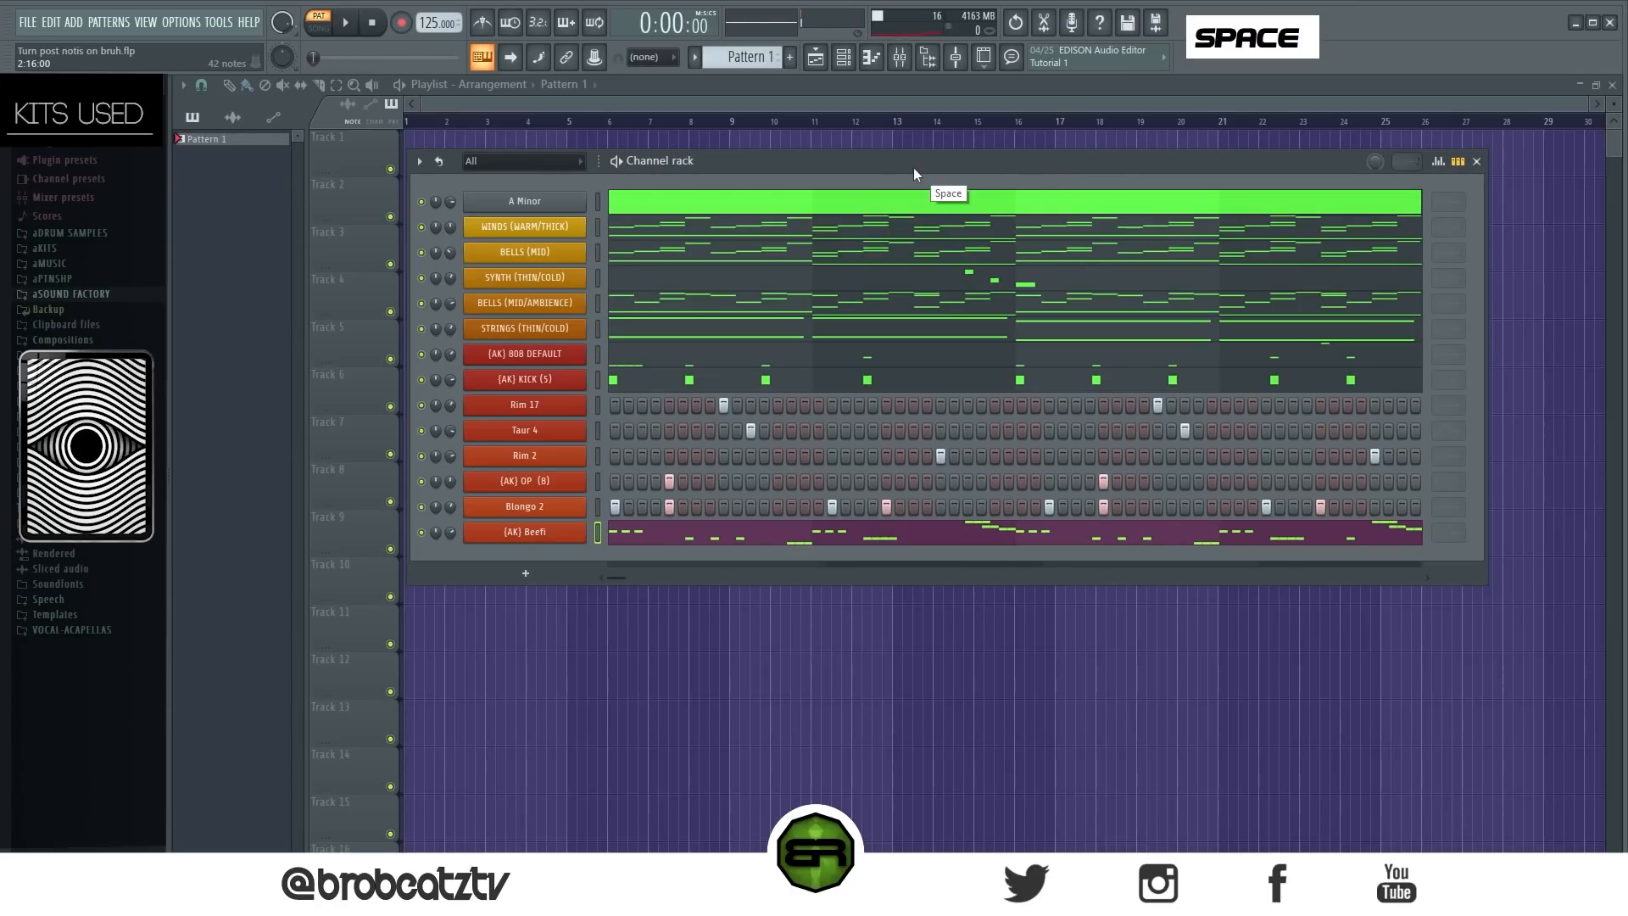